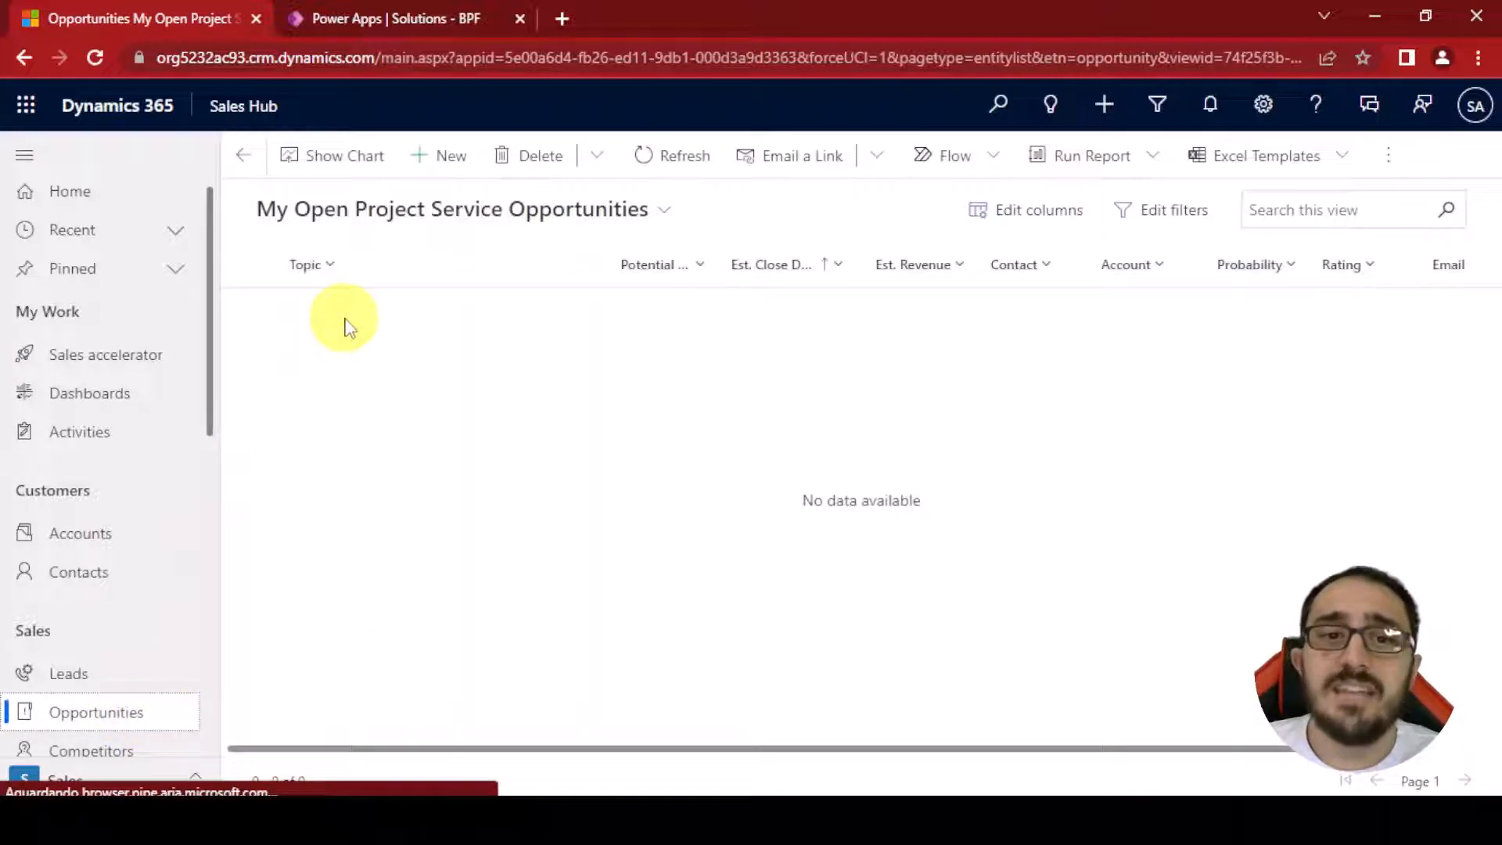
Switch the opportunities list to the Open Opportunities view and open the 'Expressed interest in A. Datum X line of printers' opportunity
left_click(426, 210)
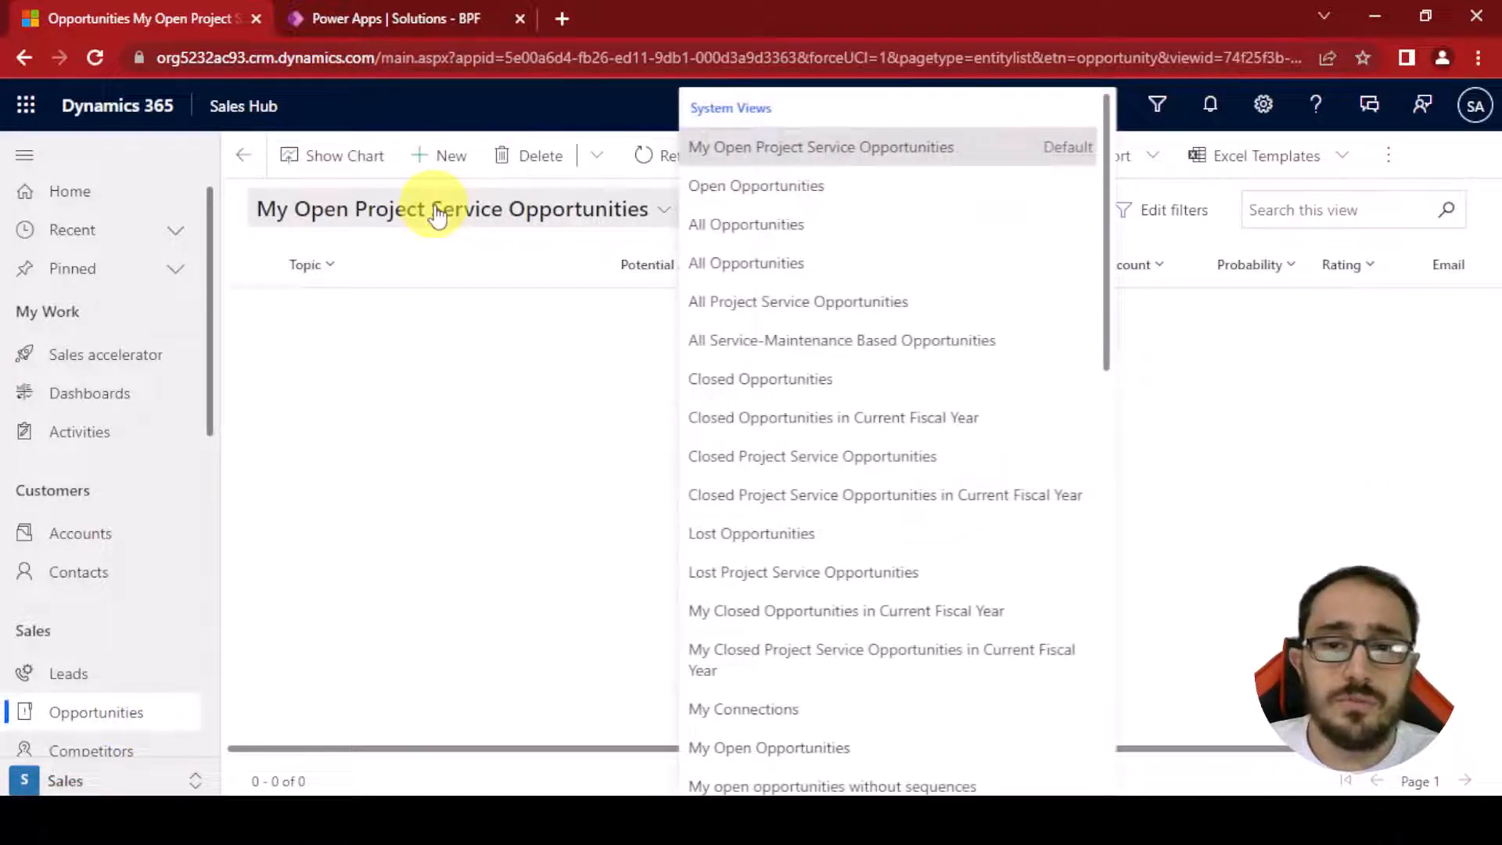
left_click(802, 203)
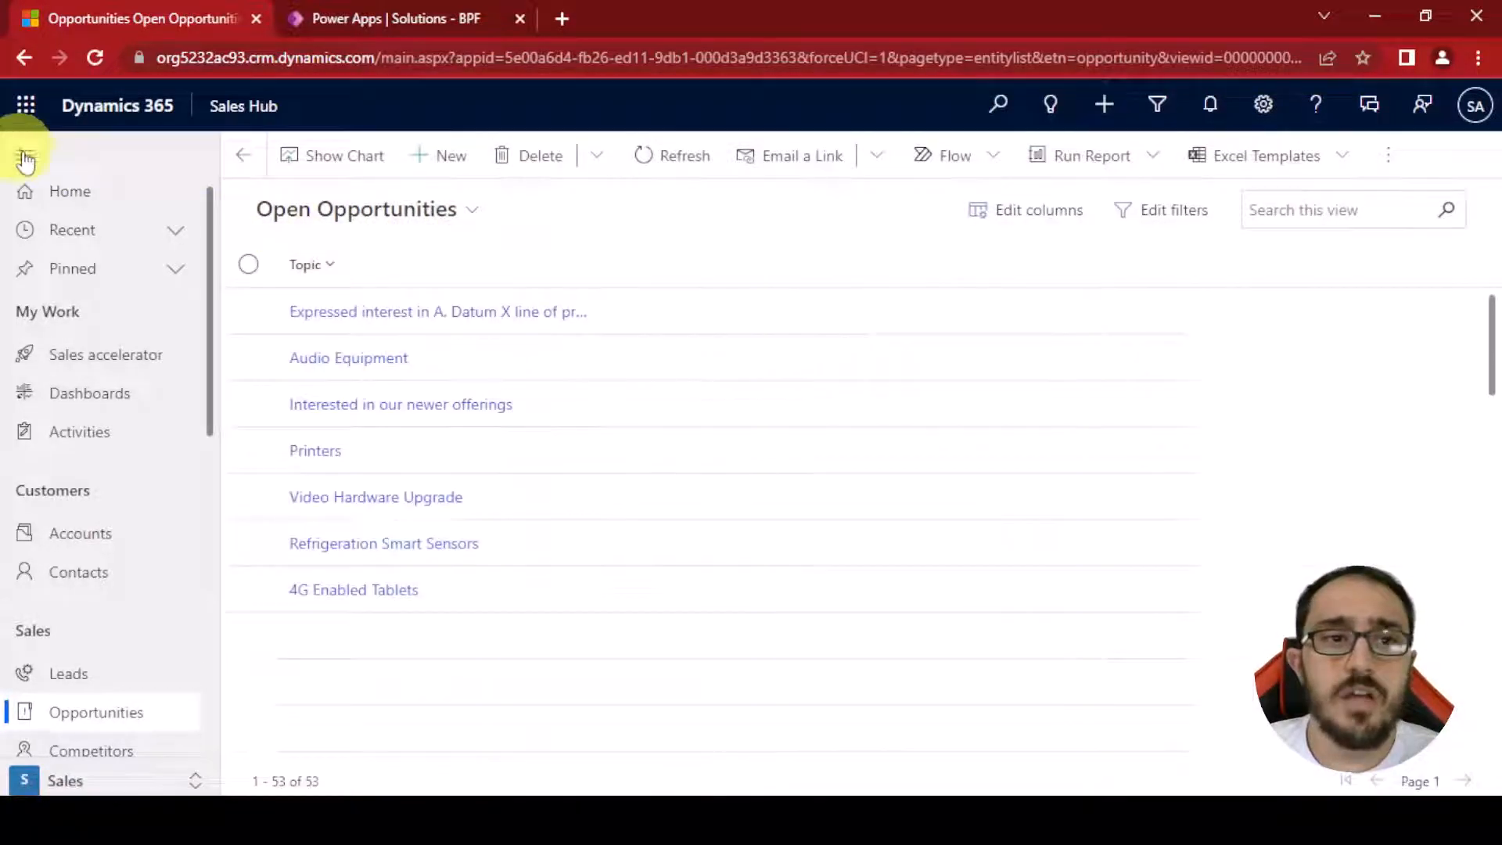
left_click(25, 157)
left_click(168, 312)
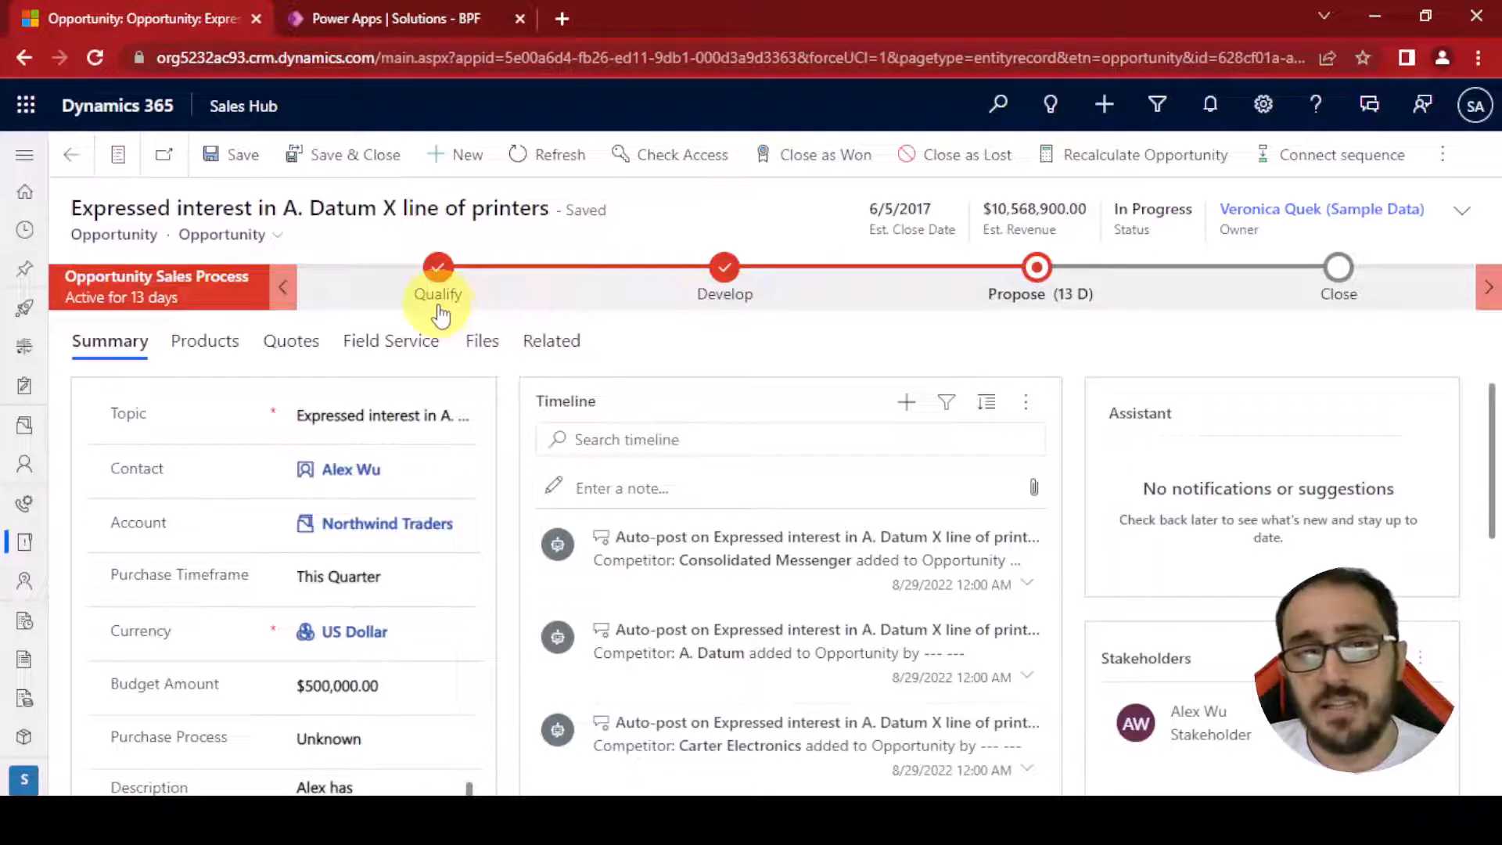
Go to the Cases area from the navigation pane
left_click(33, 163)
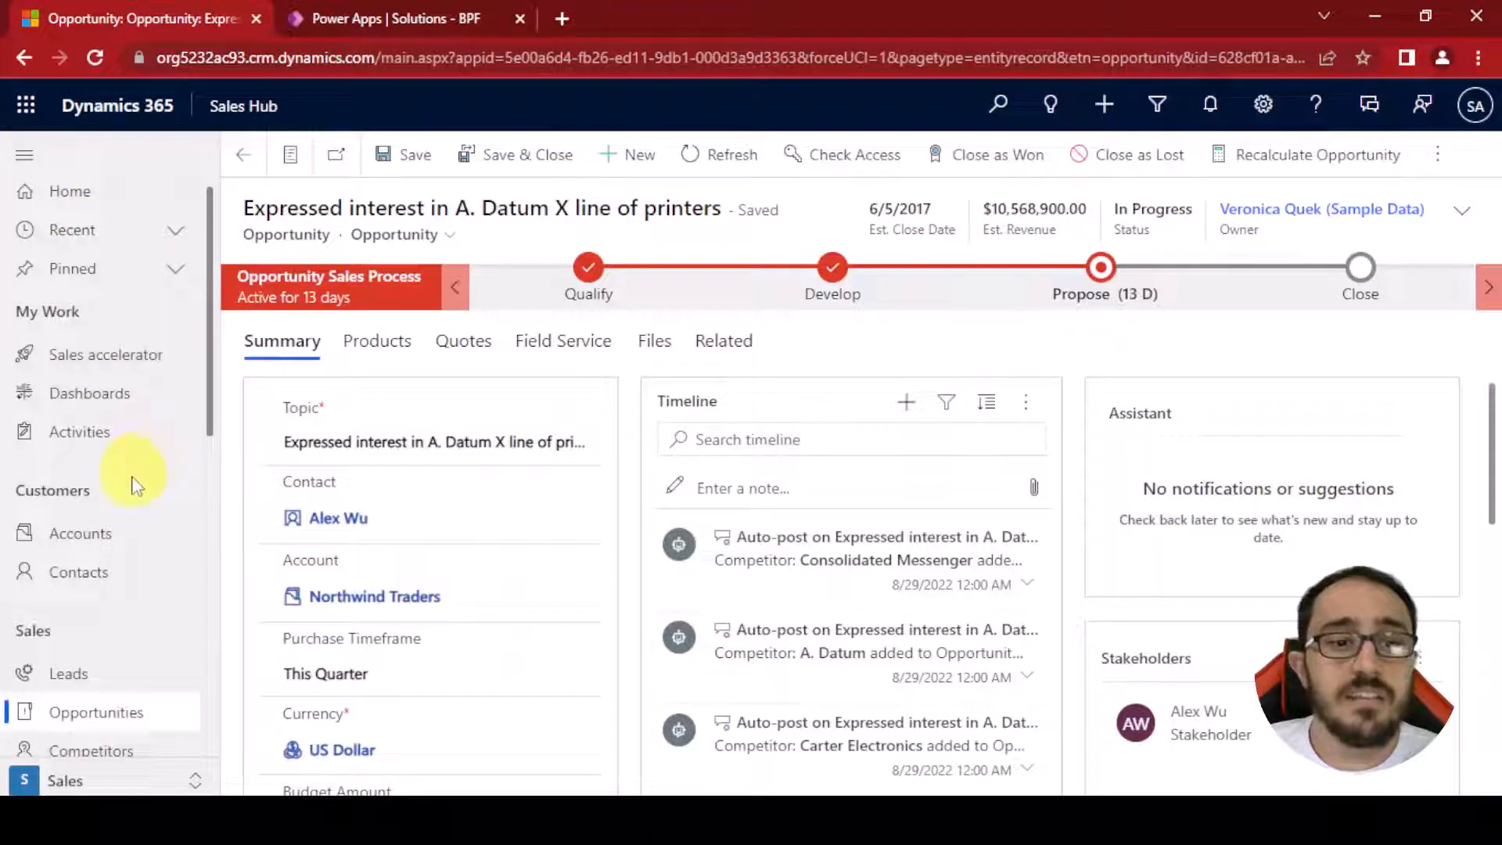
scroll(129, 509, "down", 3)
scroll(151, 567, "down", 5)
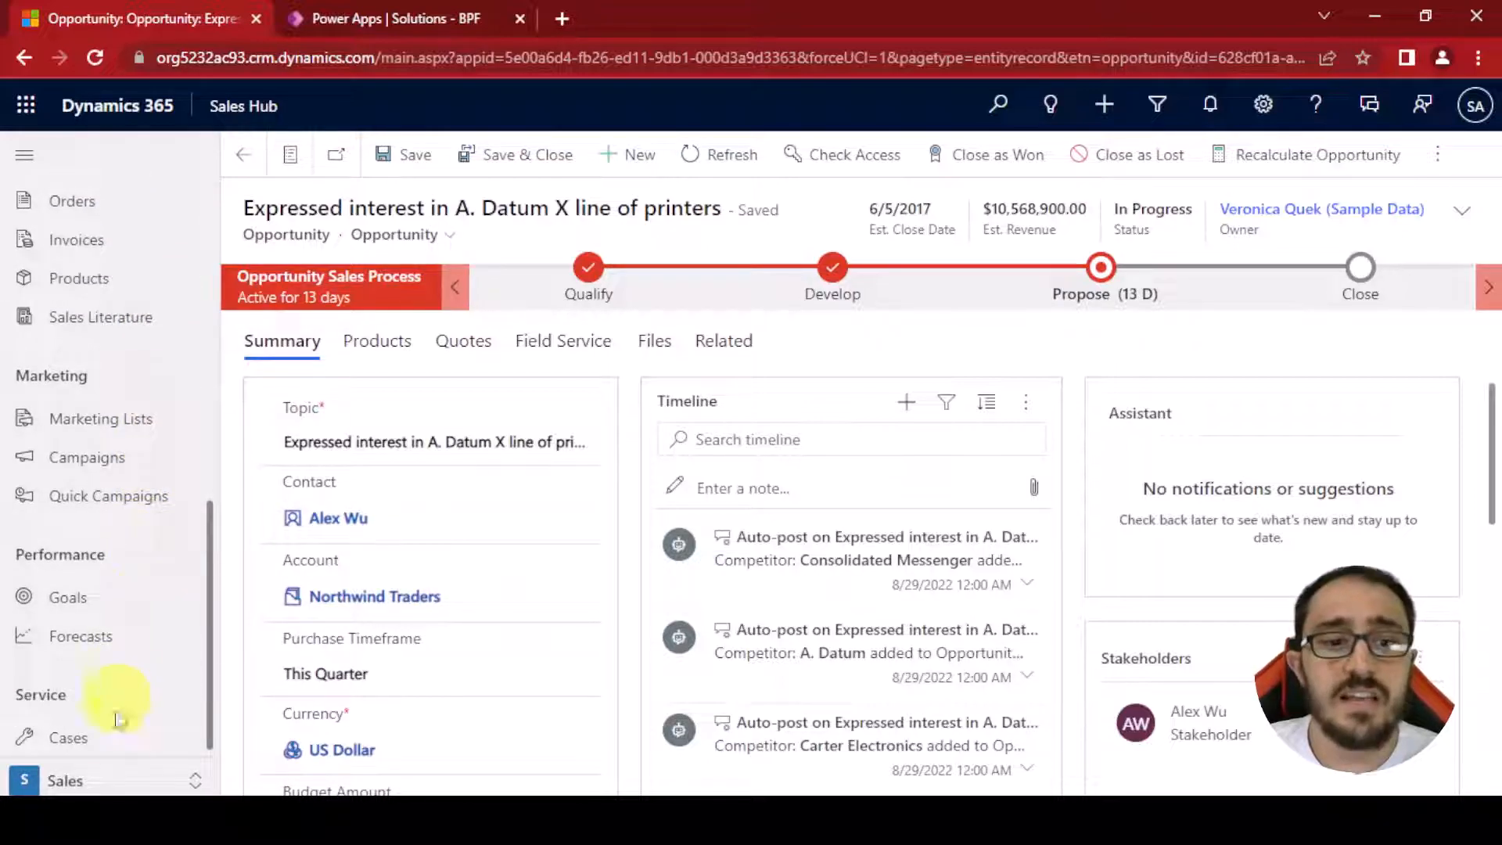
left_click(114, 738)
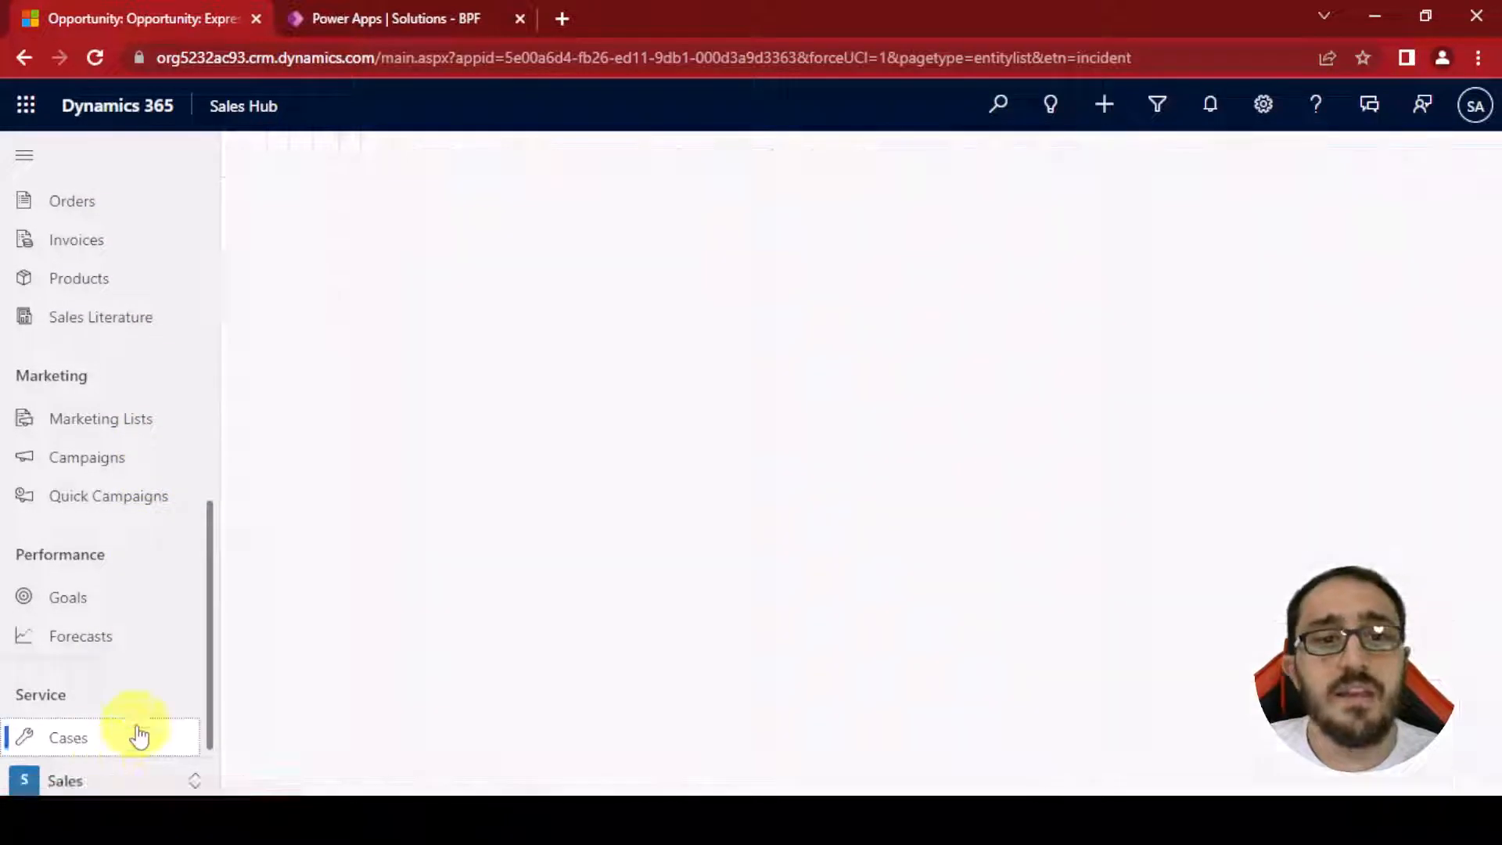
left_click(25, 157)
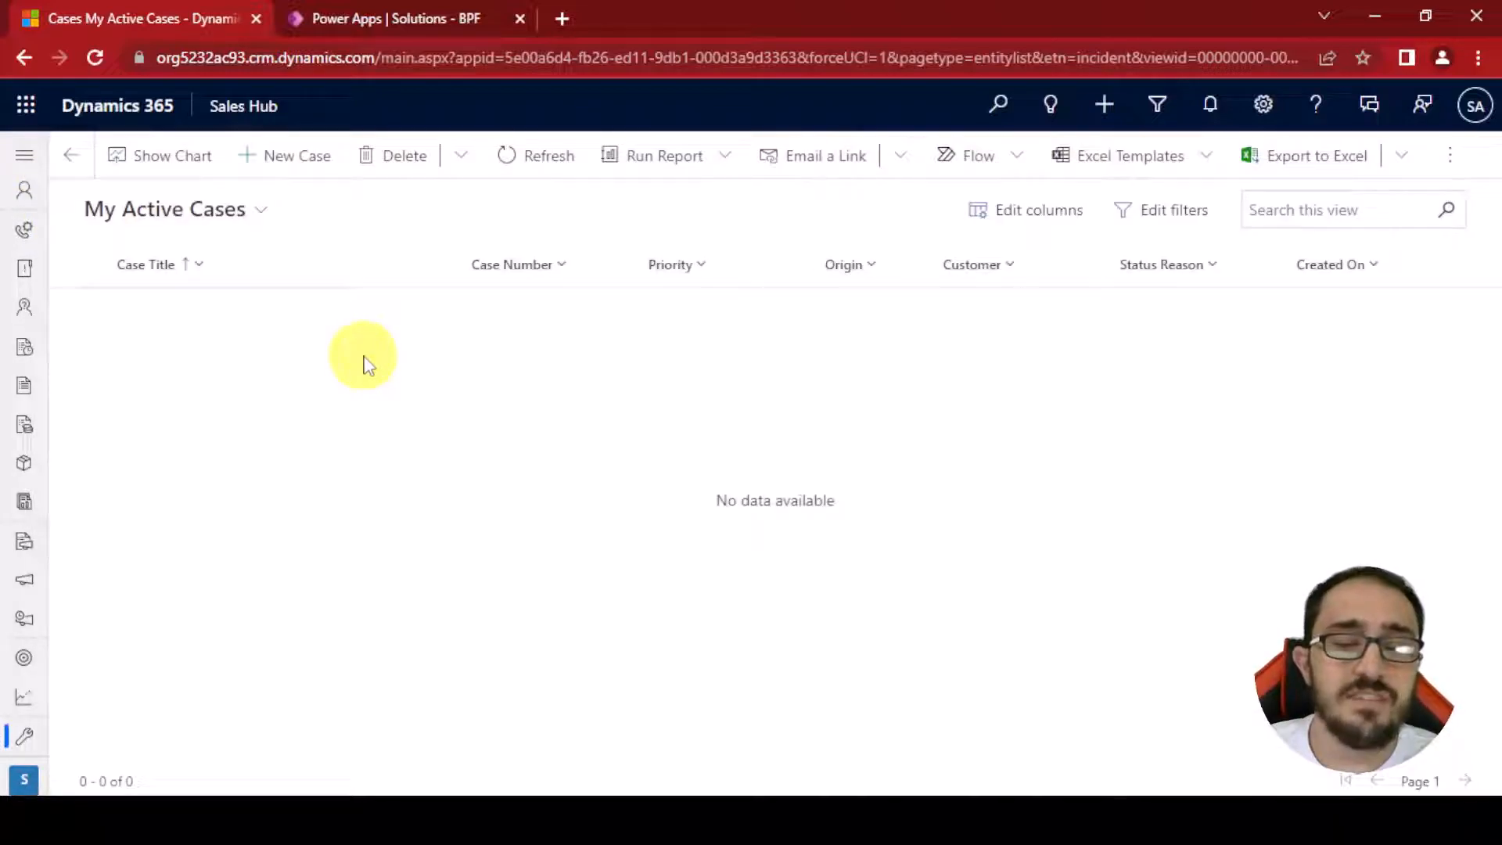
Switch to the All Cases view and open the 'Average order shipment time' case
left_click(230, 213)
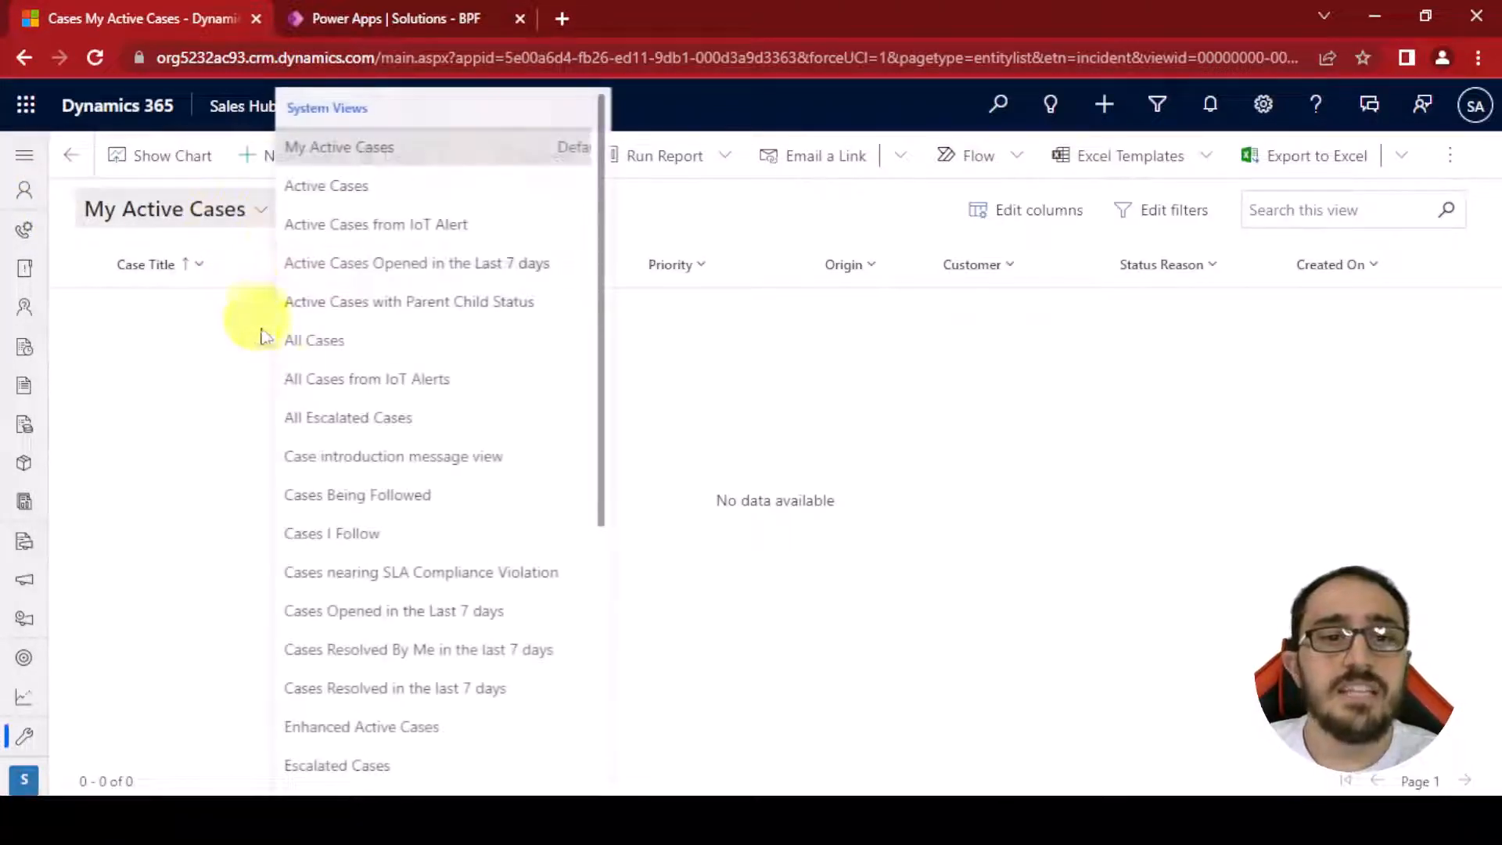
left_click(405, 348)
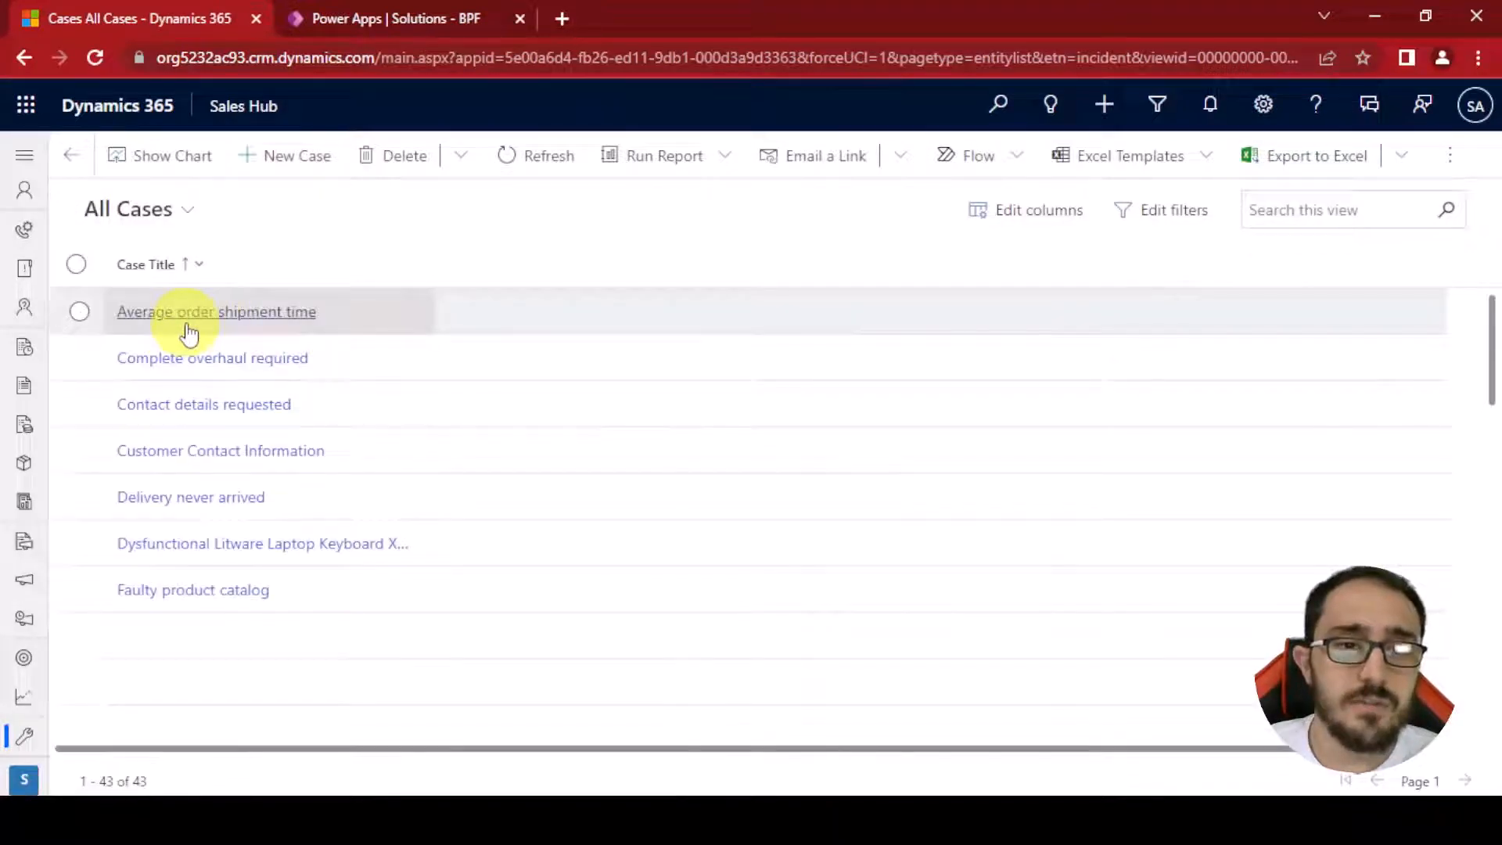
left_click(185, 319)
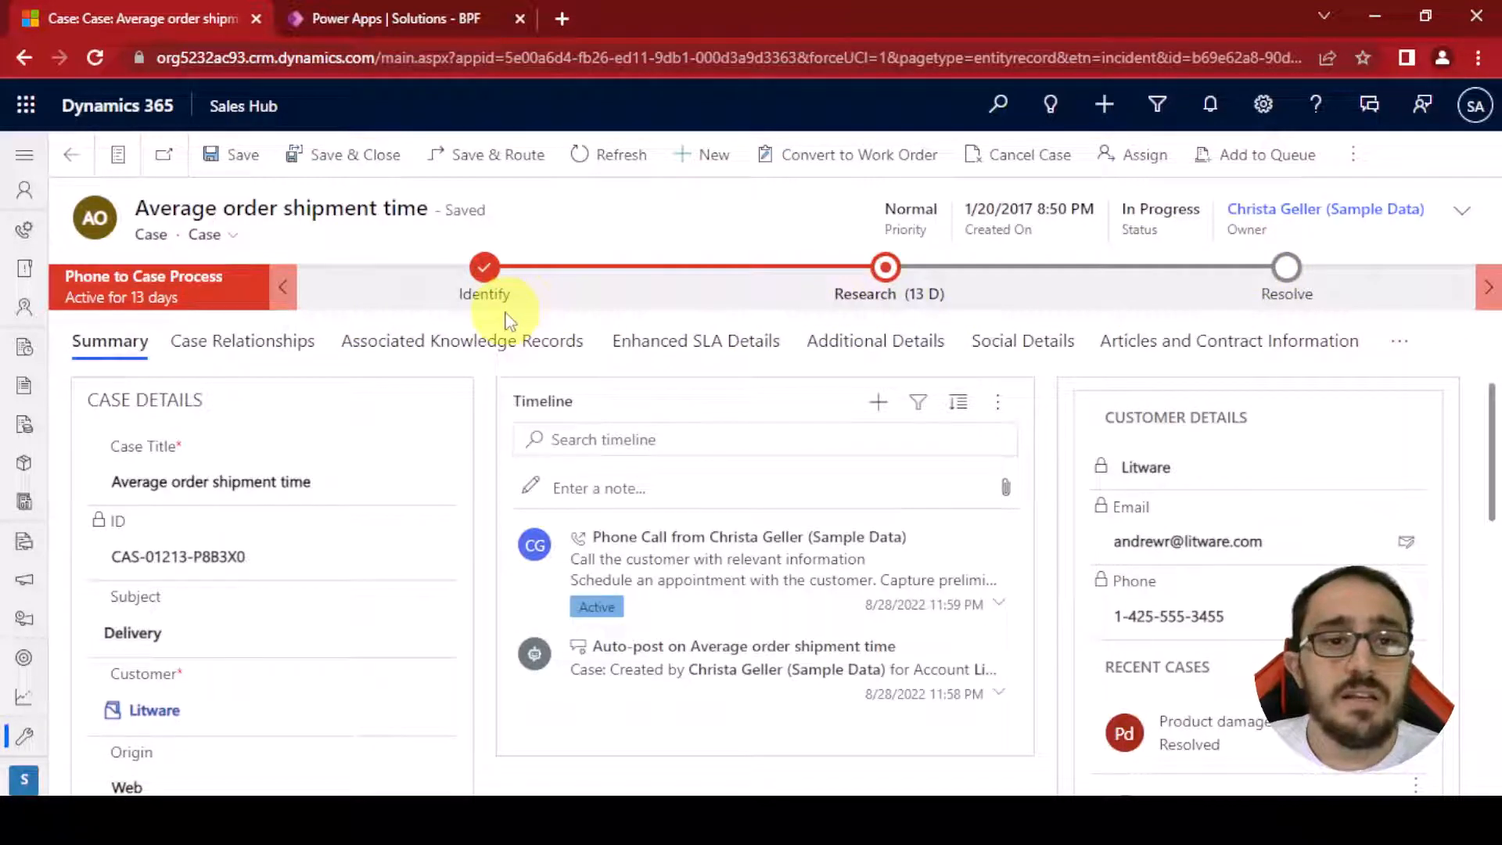
Examine the Opportunity Sales Process bar on the 4G Enabled Tablets opportunity
left_click(22, 158)
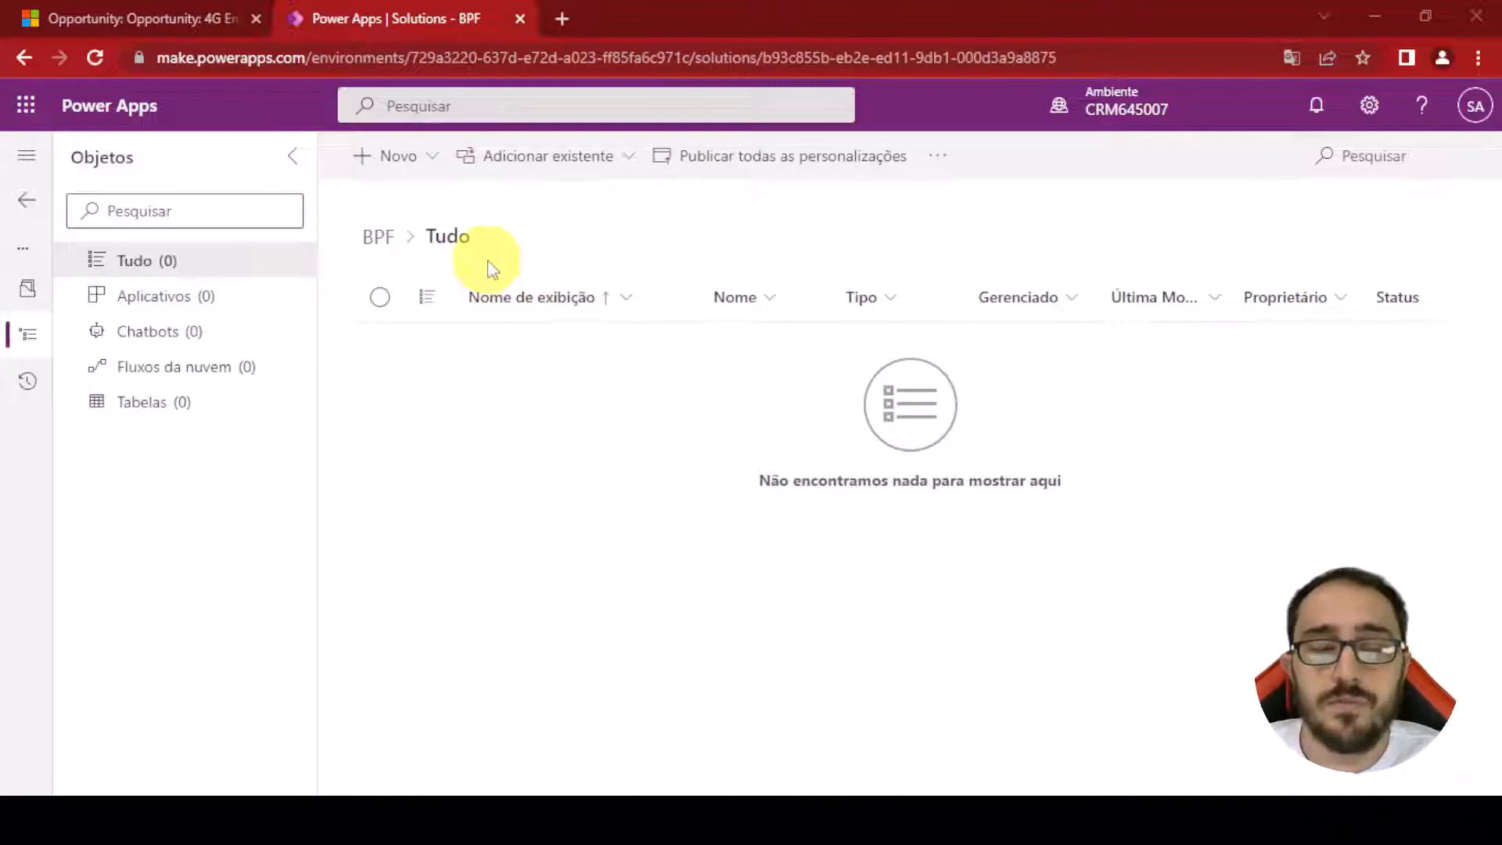
left_click(173, 14)
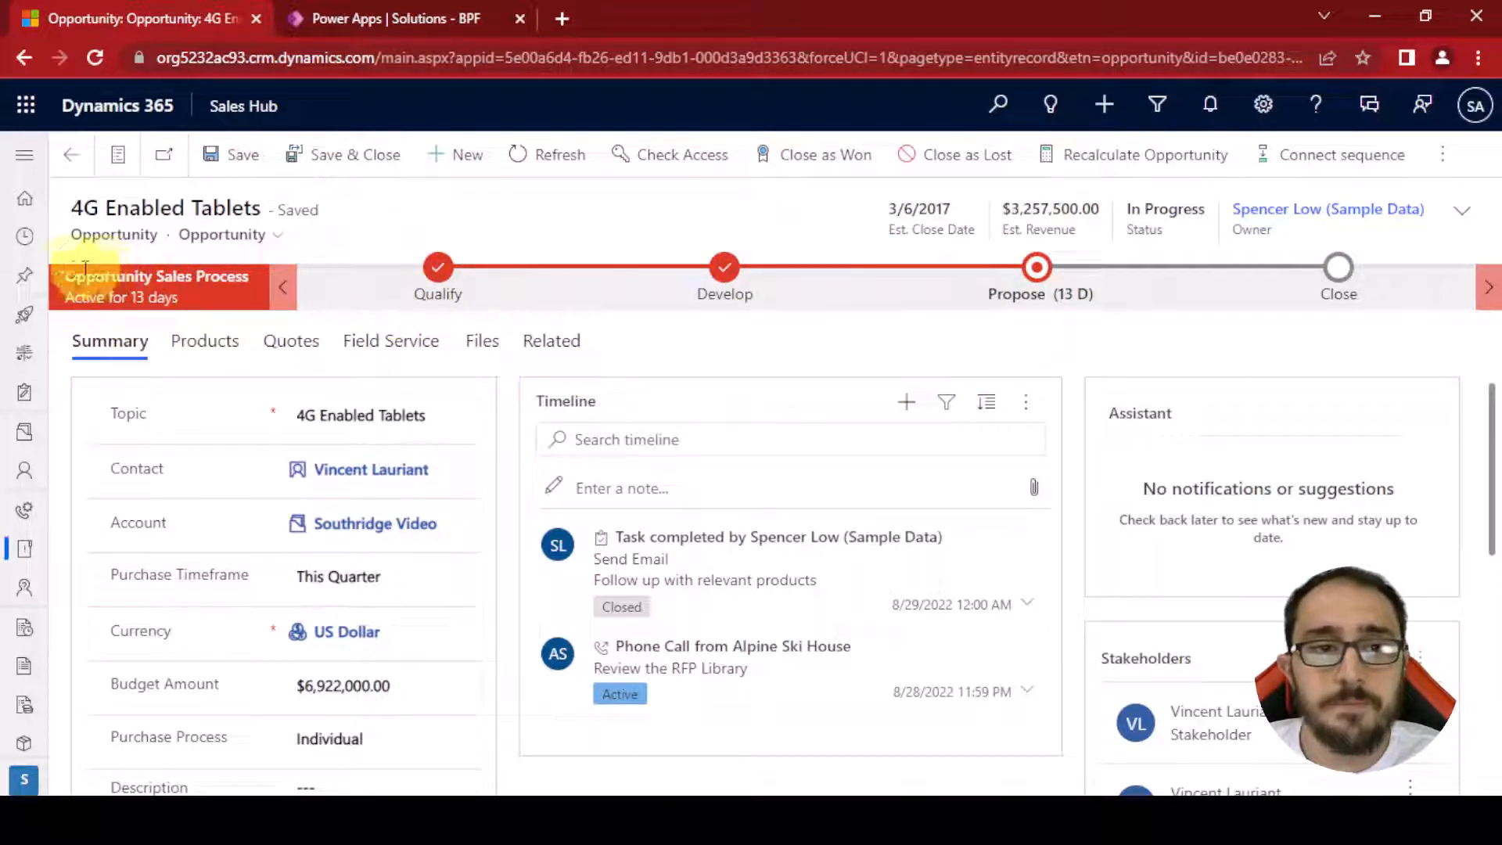
left_click_drag(67, 268, 245, 271)
key("ctrl+c")
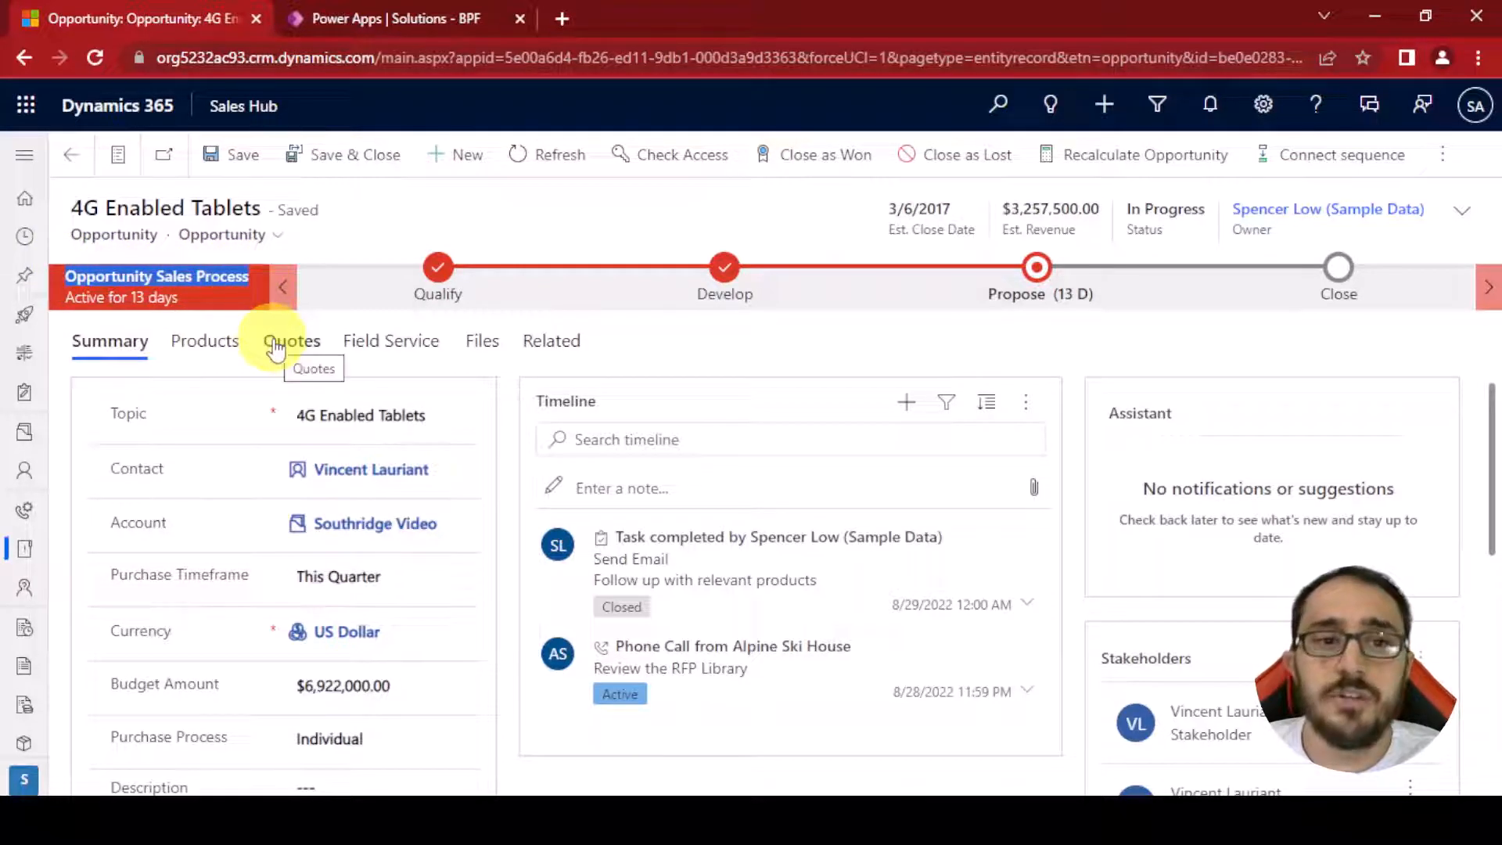
left_click(442, 231)
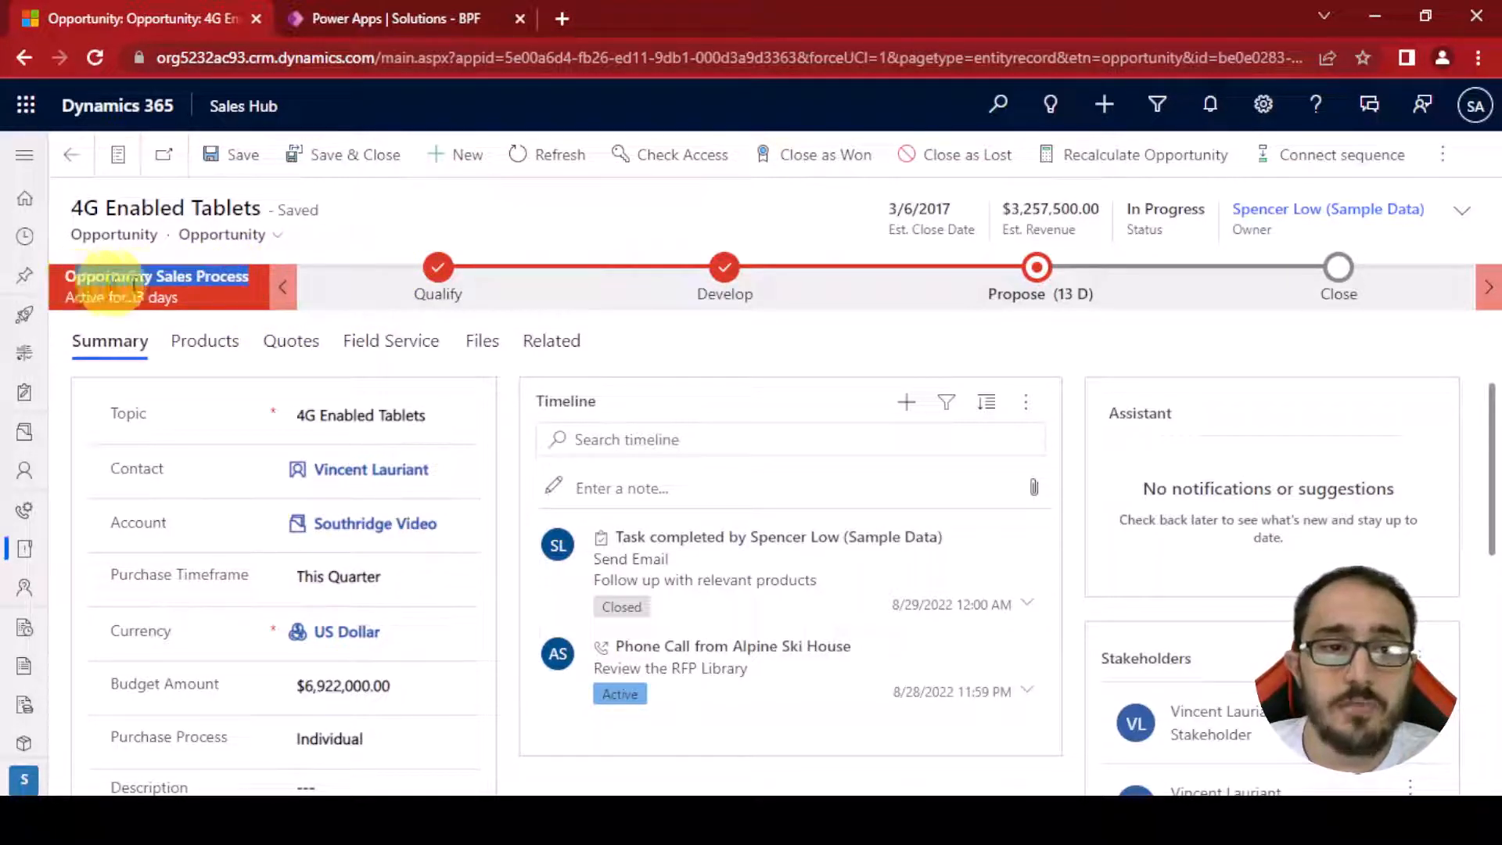
In the BPF solution, start adding an existing process and search for Opportunity Sales Process
left_click(386, 11)
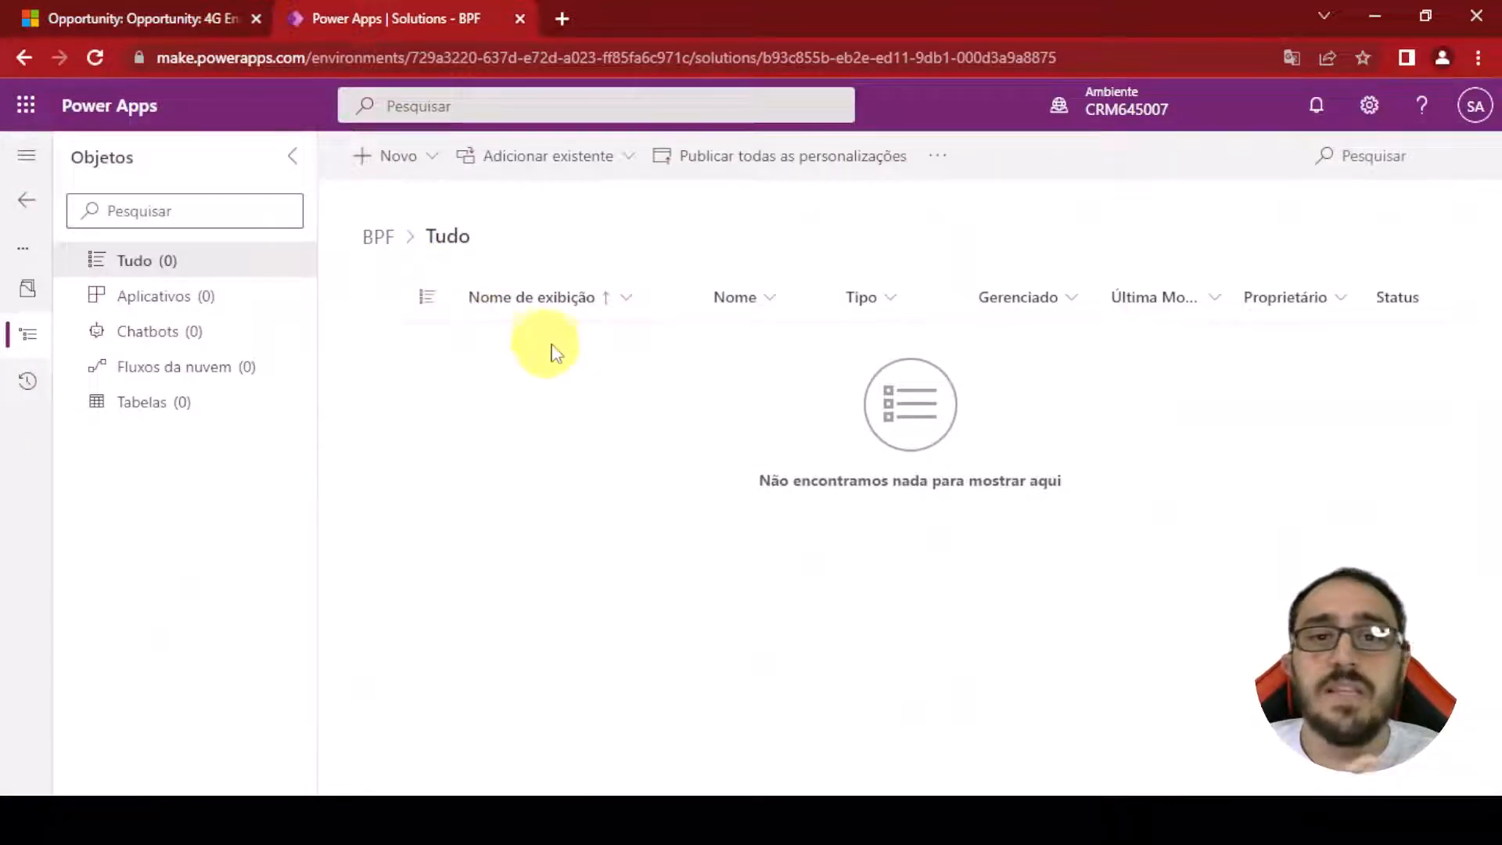
left_click(545, 177)
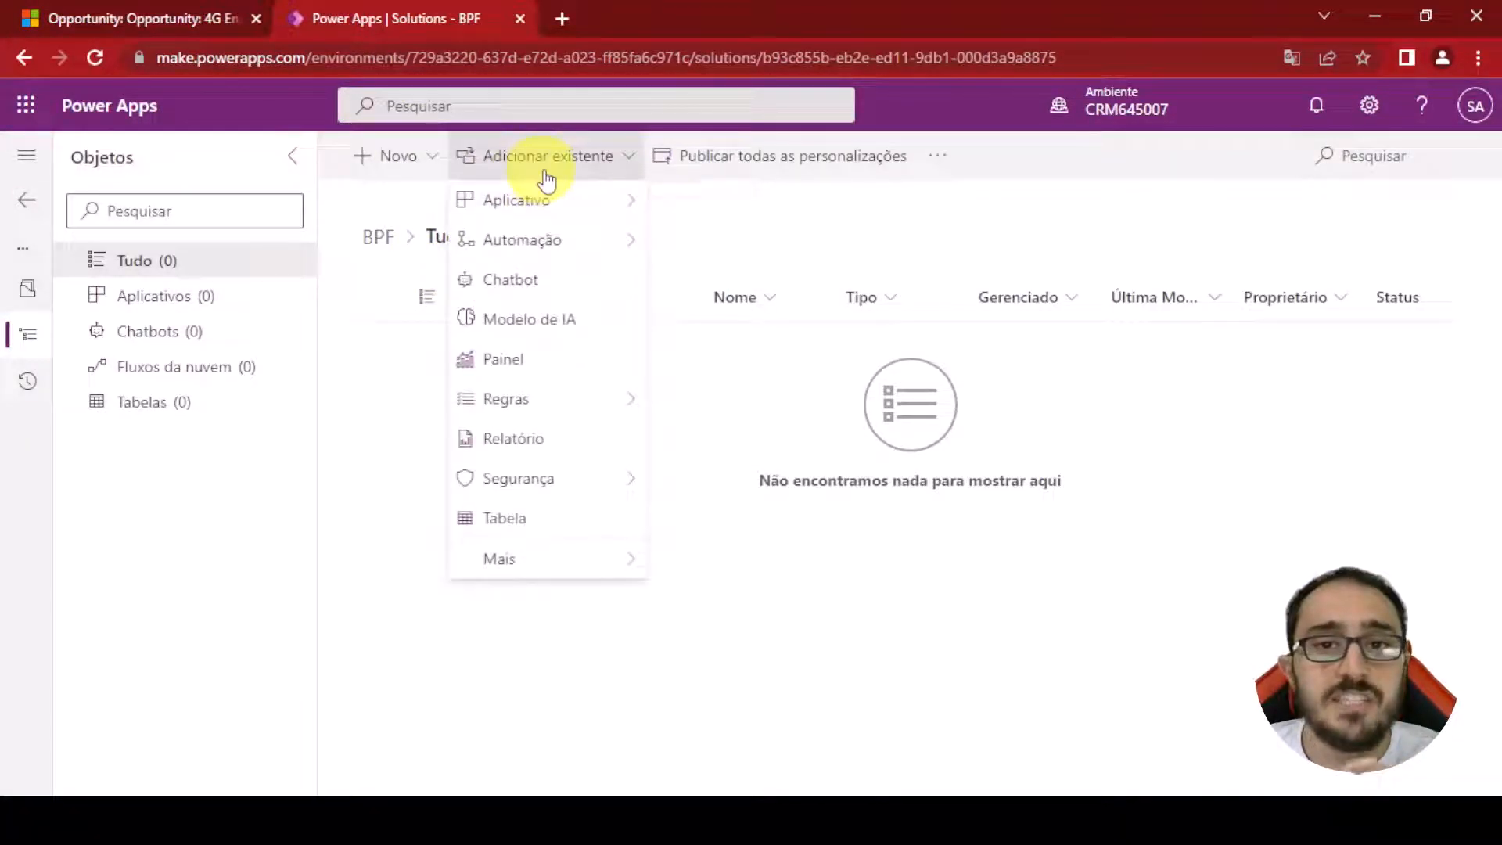
mouse_move(570, 254)
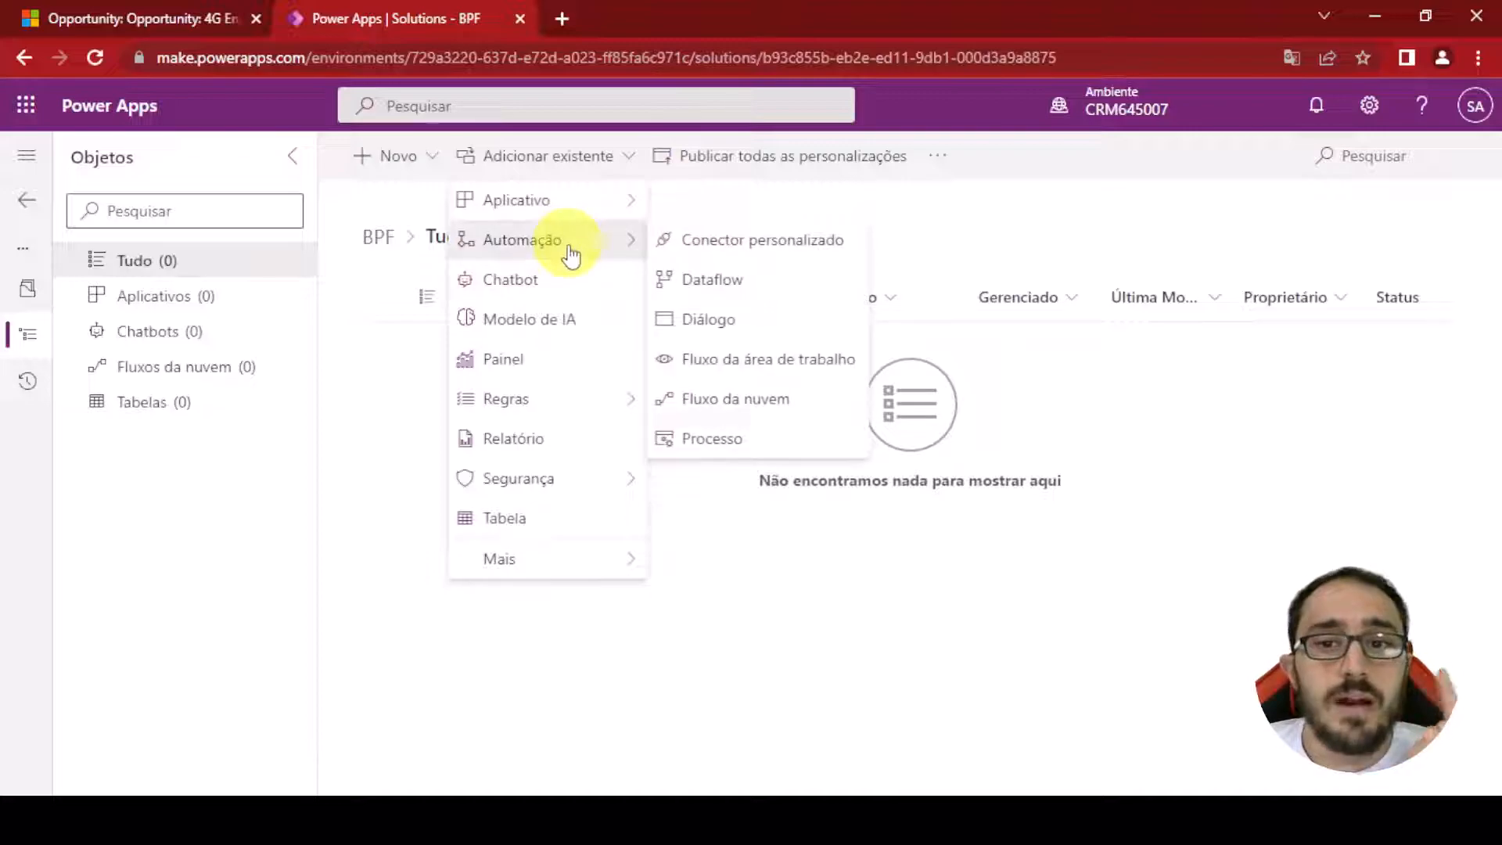
left_click(804, 445)
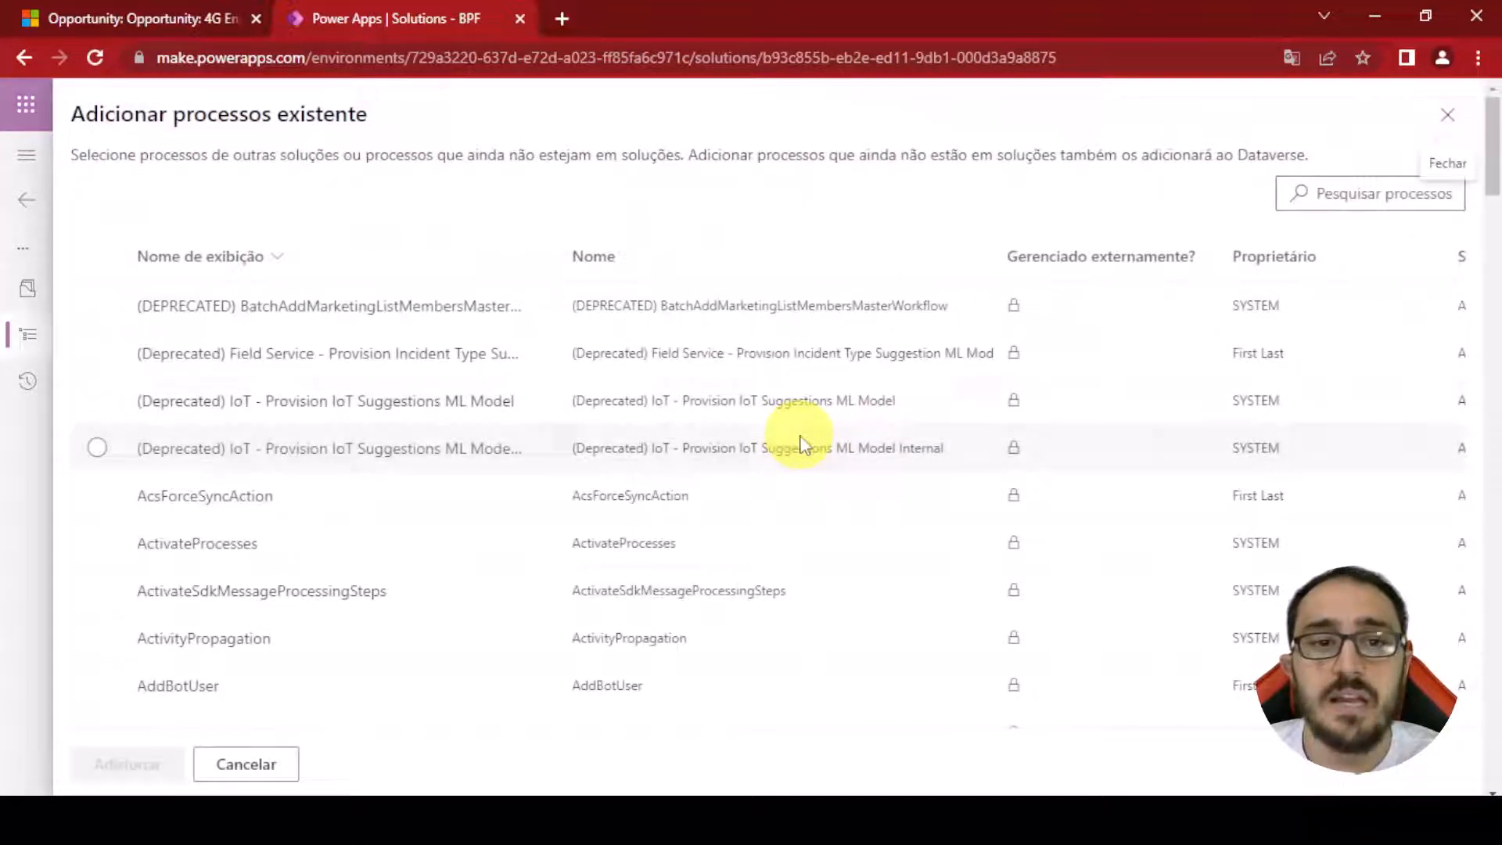
left_click(1330, 194)
key("ctrl+v")
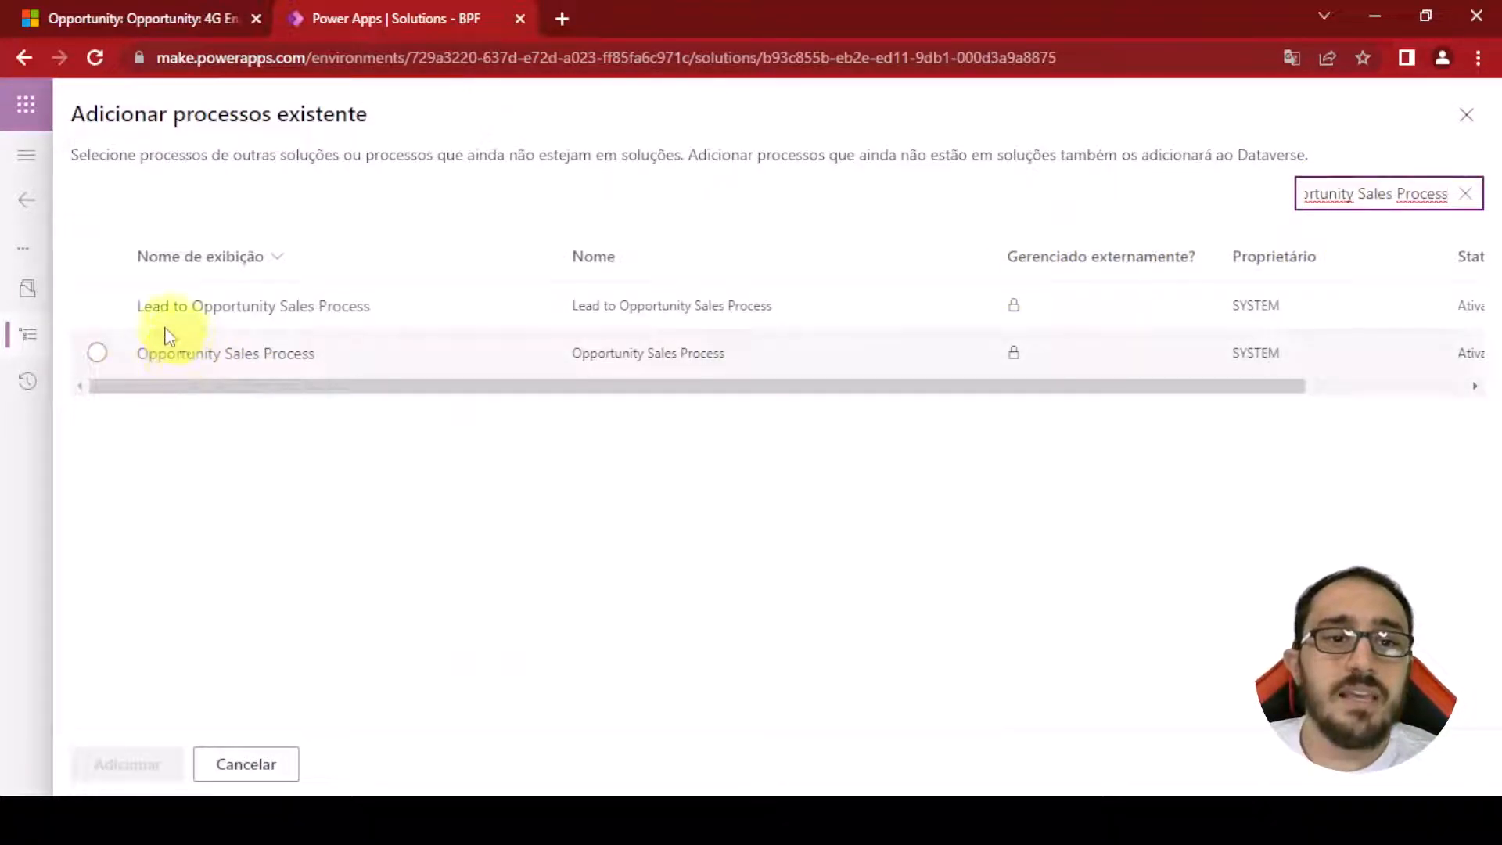
Select only the Lead to Opportunity Sales Process in the search results
left_click(94, 352)
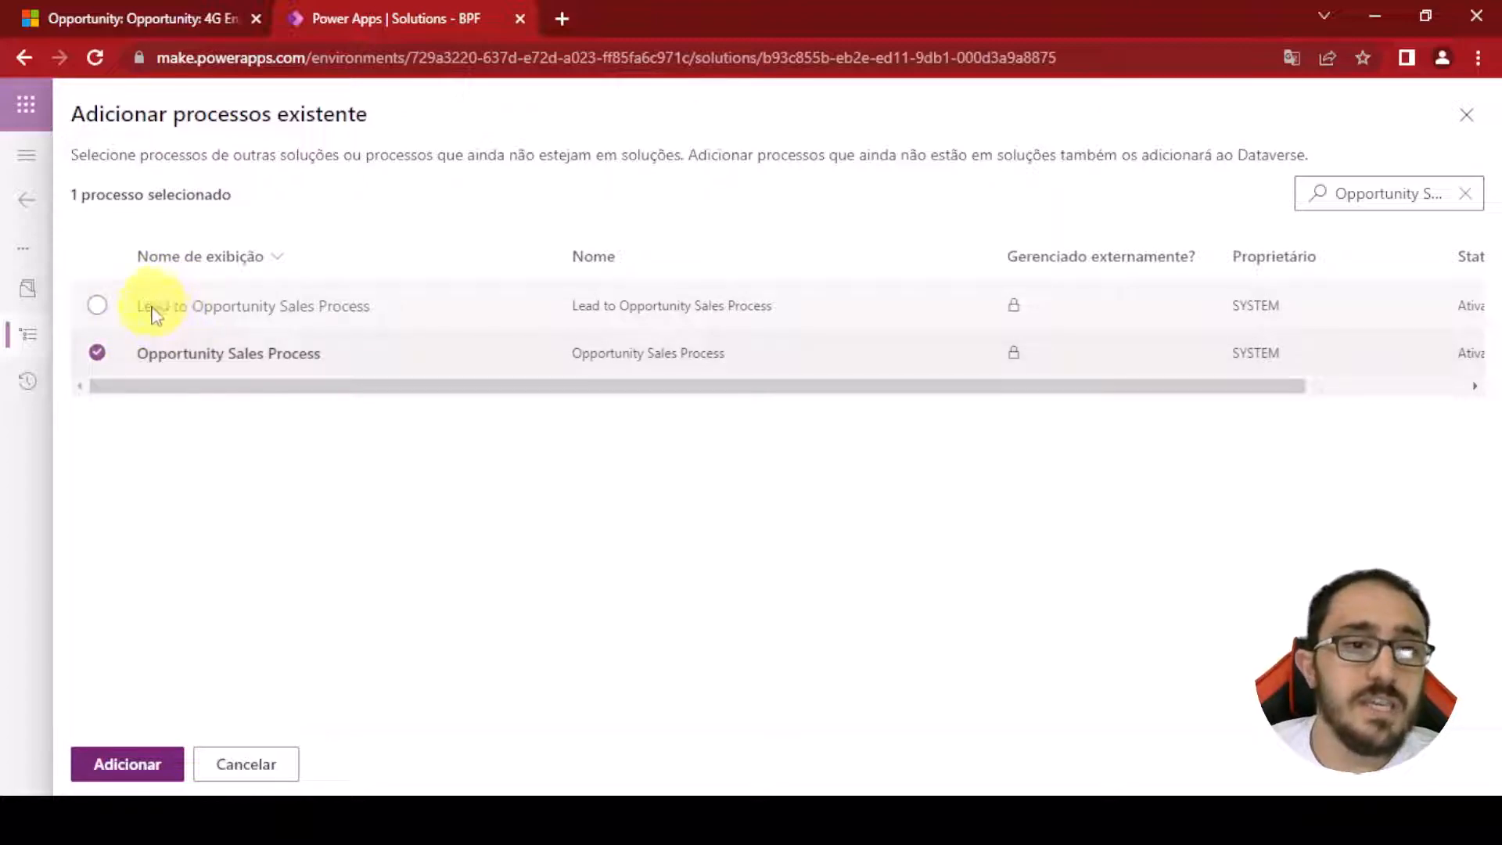
left_click(97, 305)
left_click(96, 352)
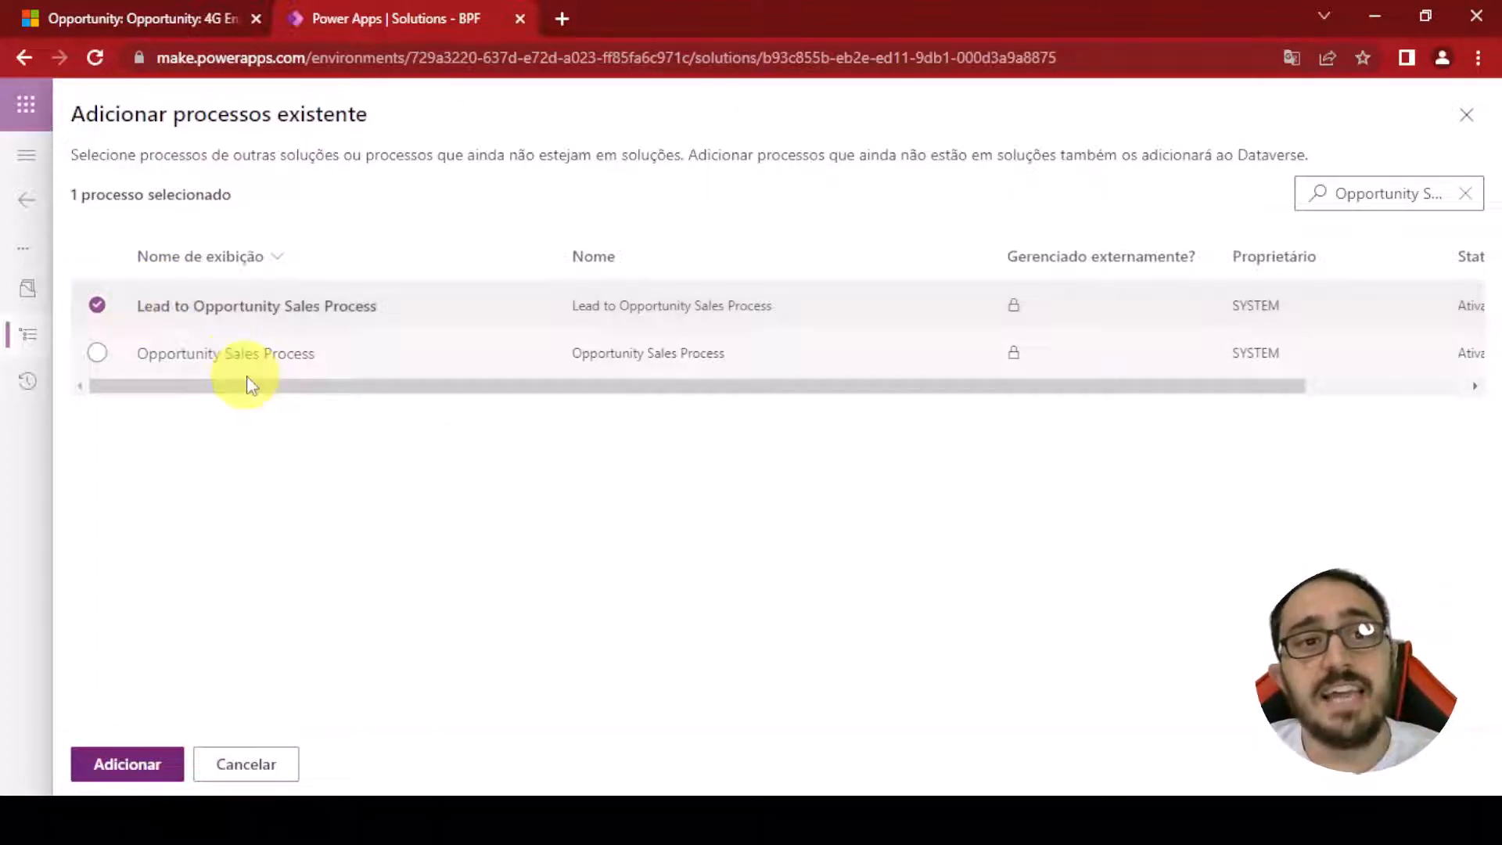
Create a new lead with topic, first name and last name 'teste' and save it
left_click(185, 17)
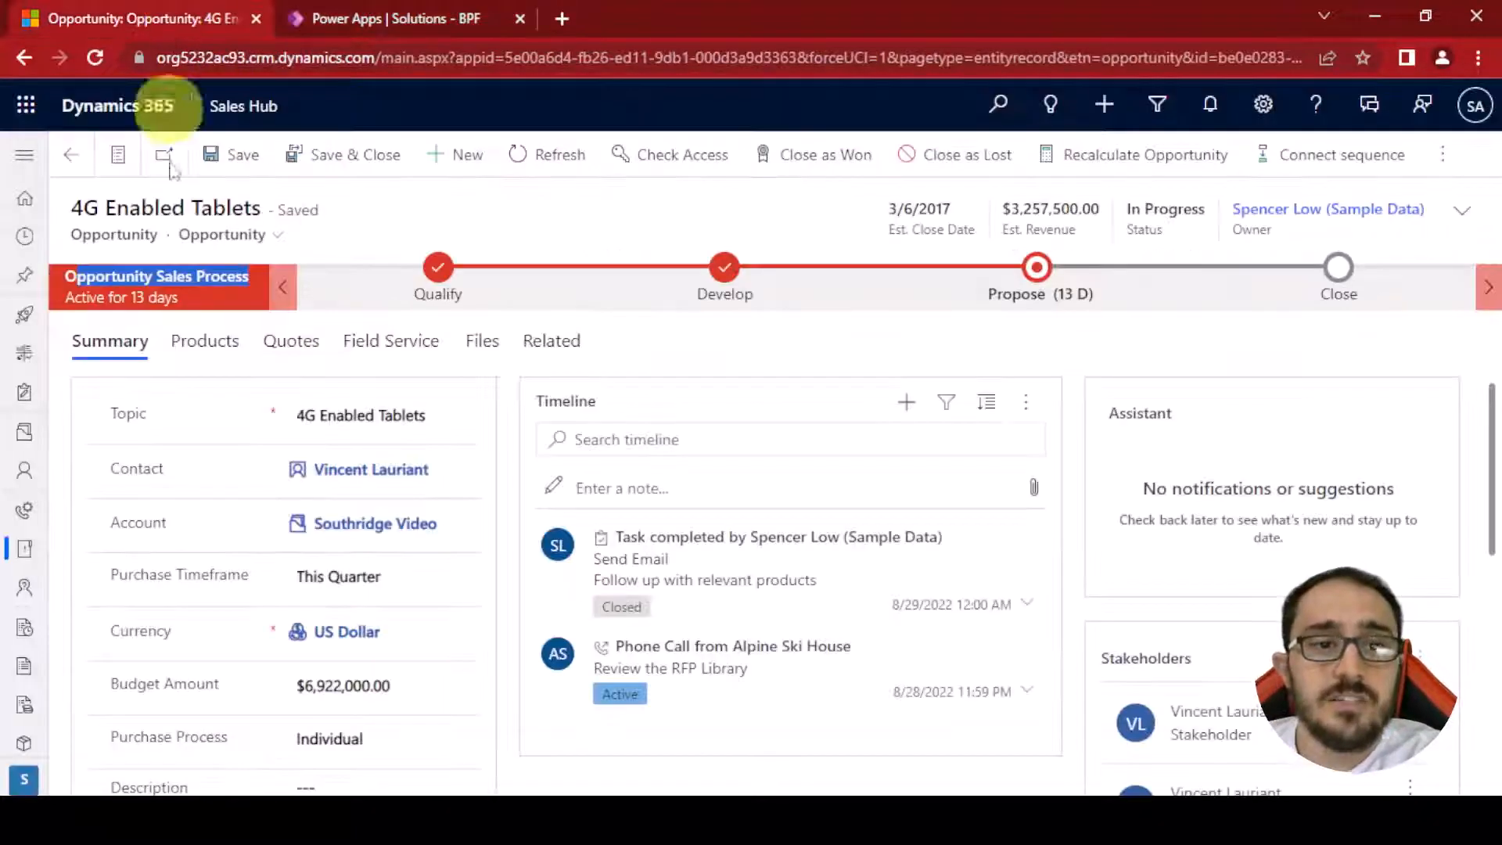
left_click(25, 516)
left_click(262, 155)
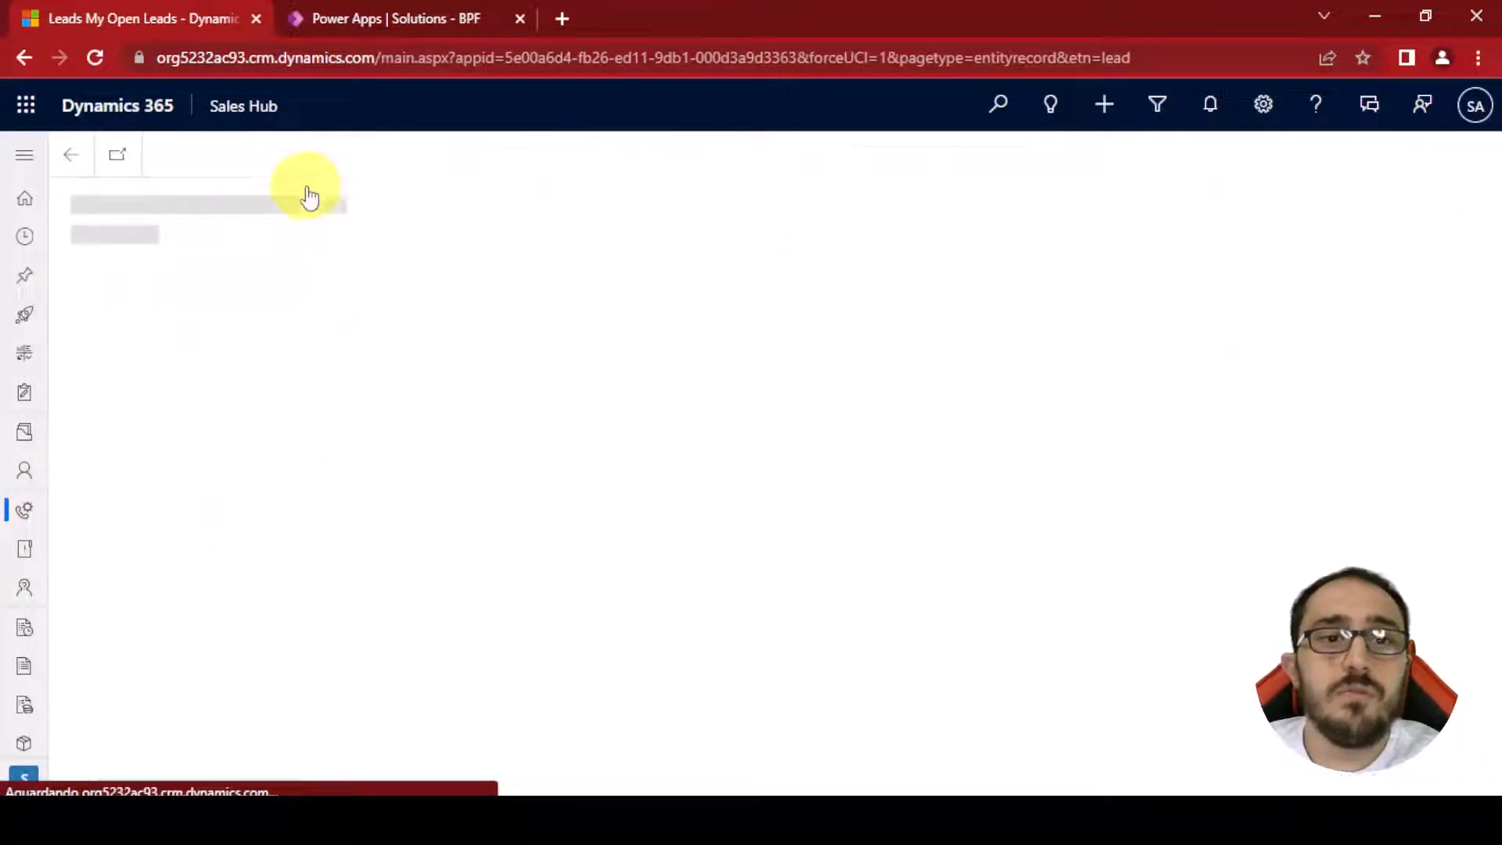
left_click(286, 414)
type("teste")
left_click(235, 642)
type("tes")
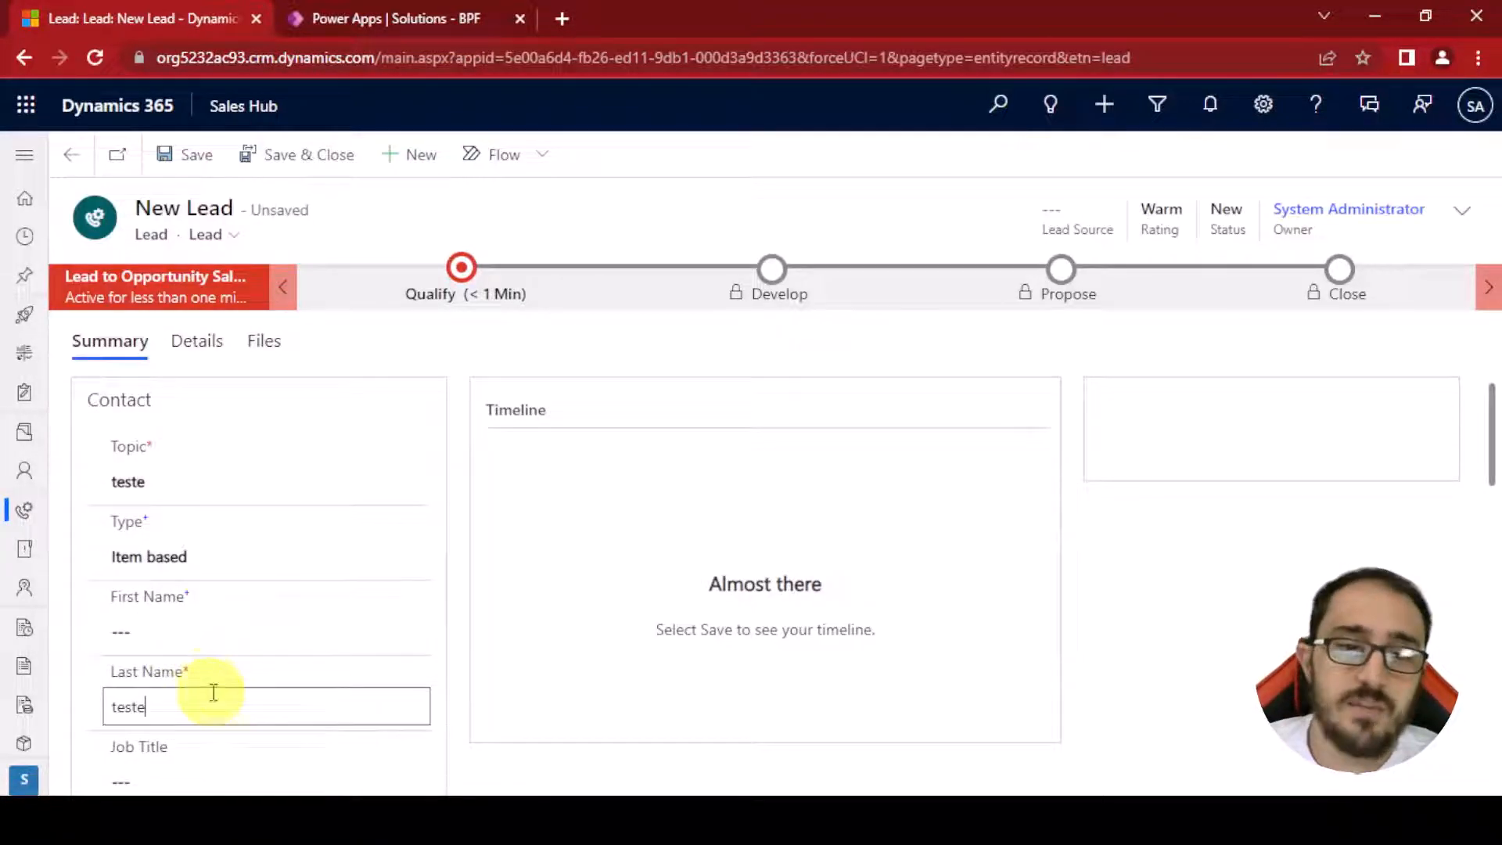
left_click(194, 643)
type("teste")
left_click(200, 154)
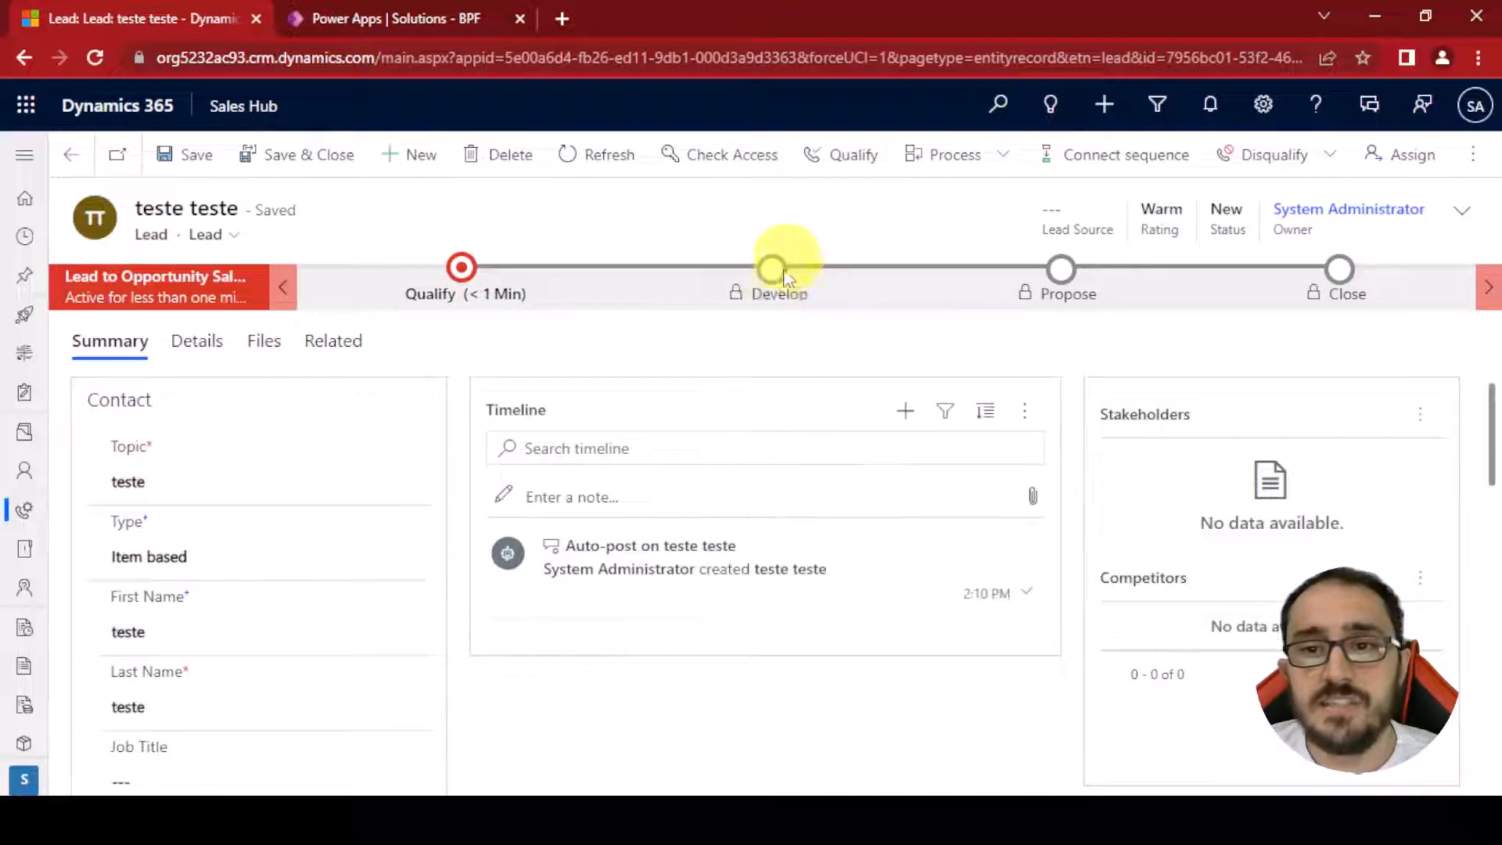
Inspect the locked Develop, Propose and Close stages of the lead's business process
left_click(1039, 291)
left_click(1305, 291)
left_click(1044, 300)
left_click(798, 295)
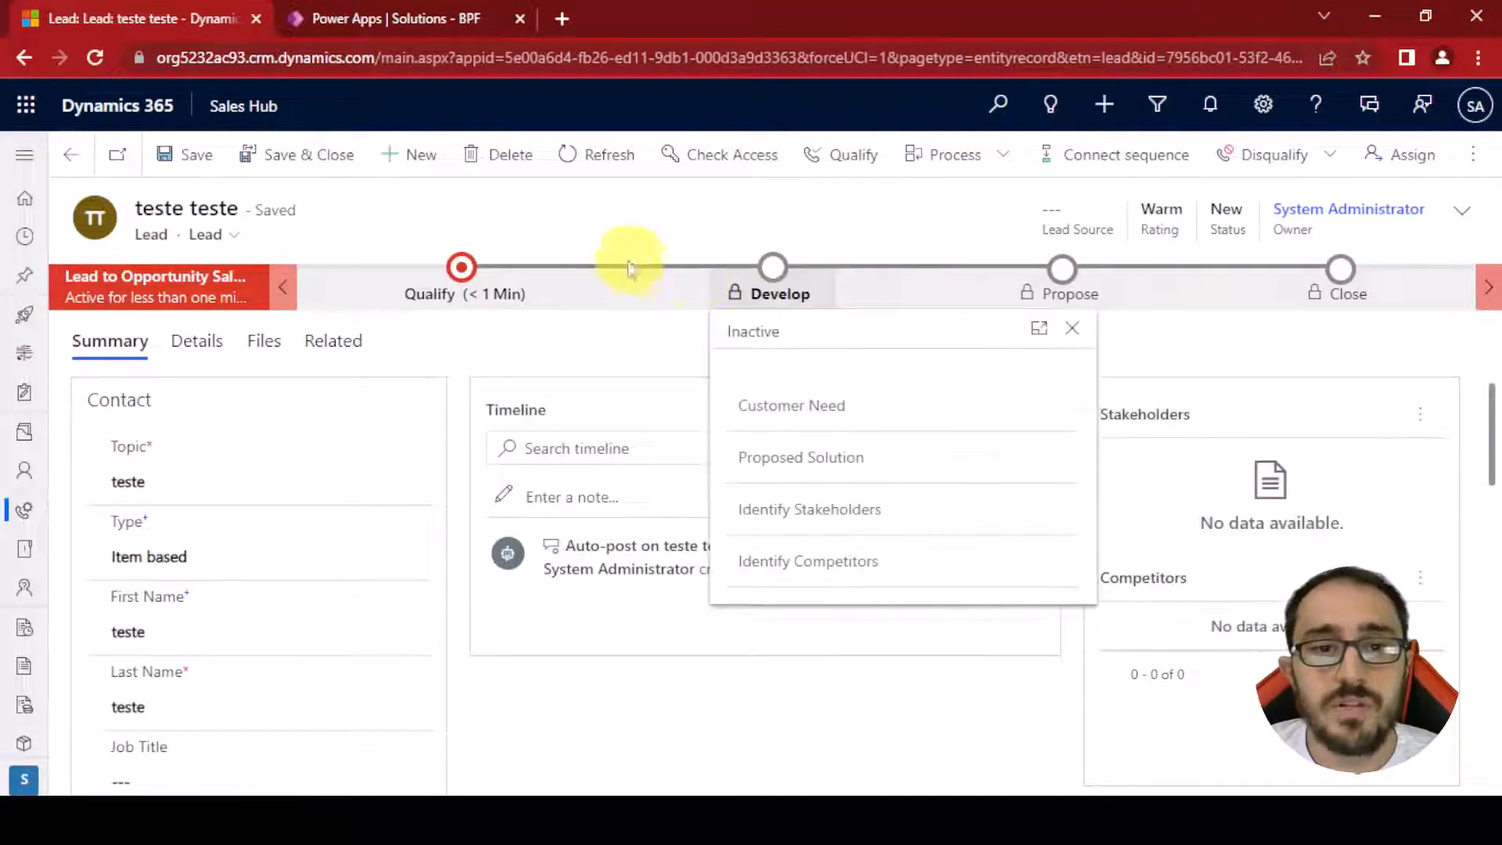
left_click(523, 349)
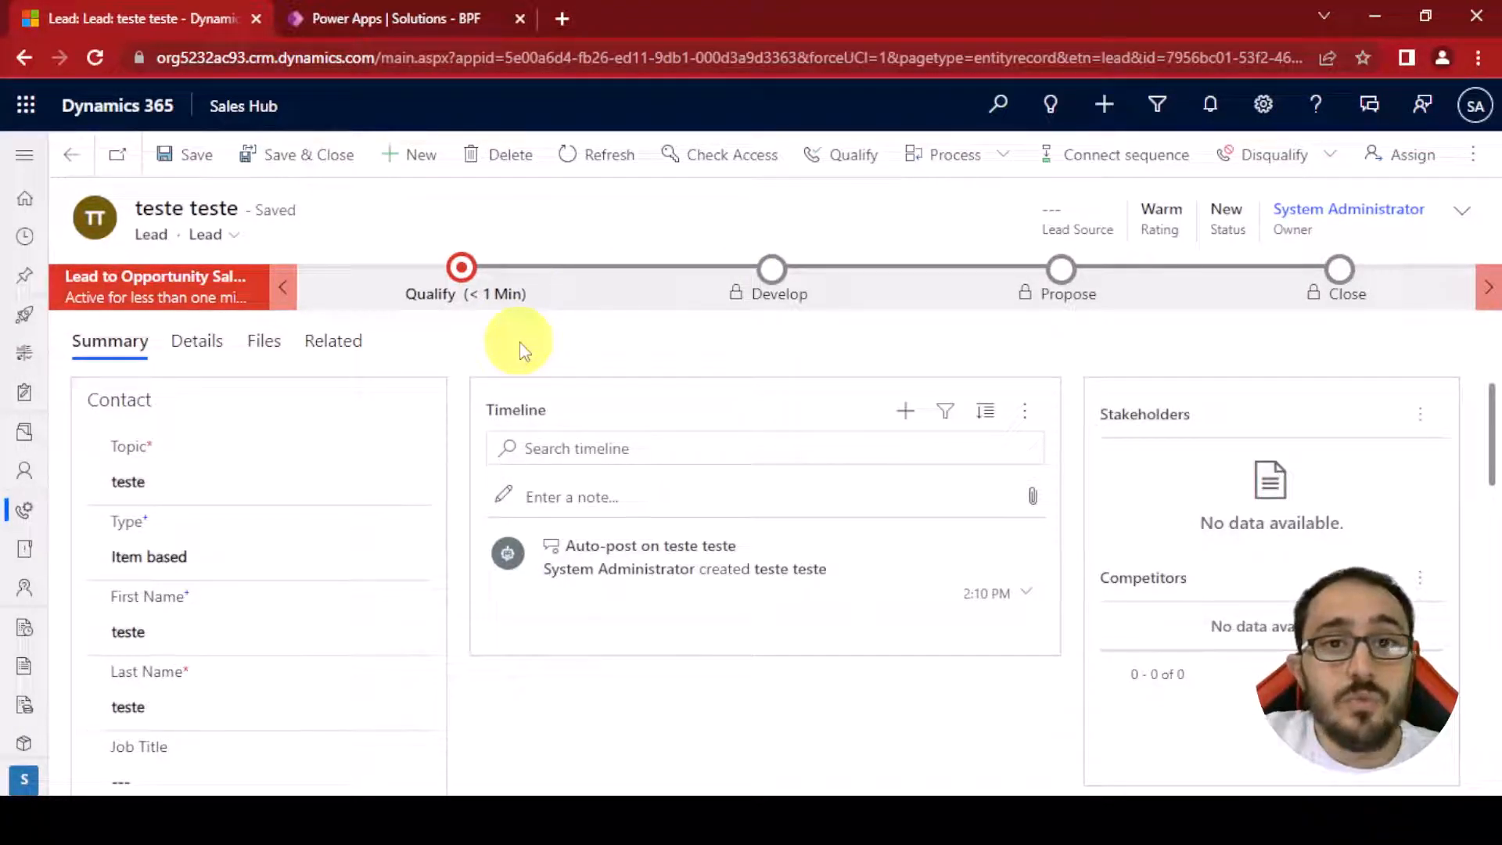
scroll(590, 402, "down", 5)
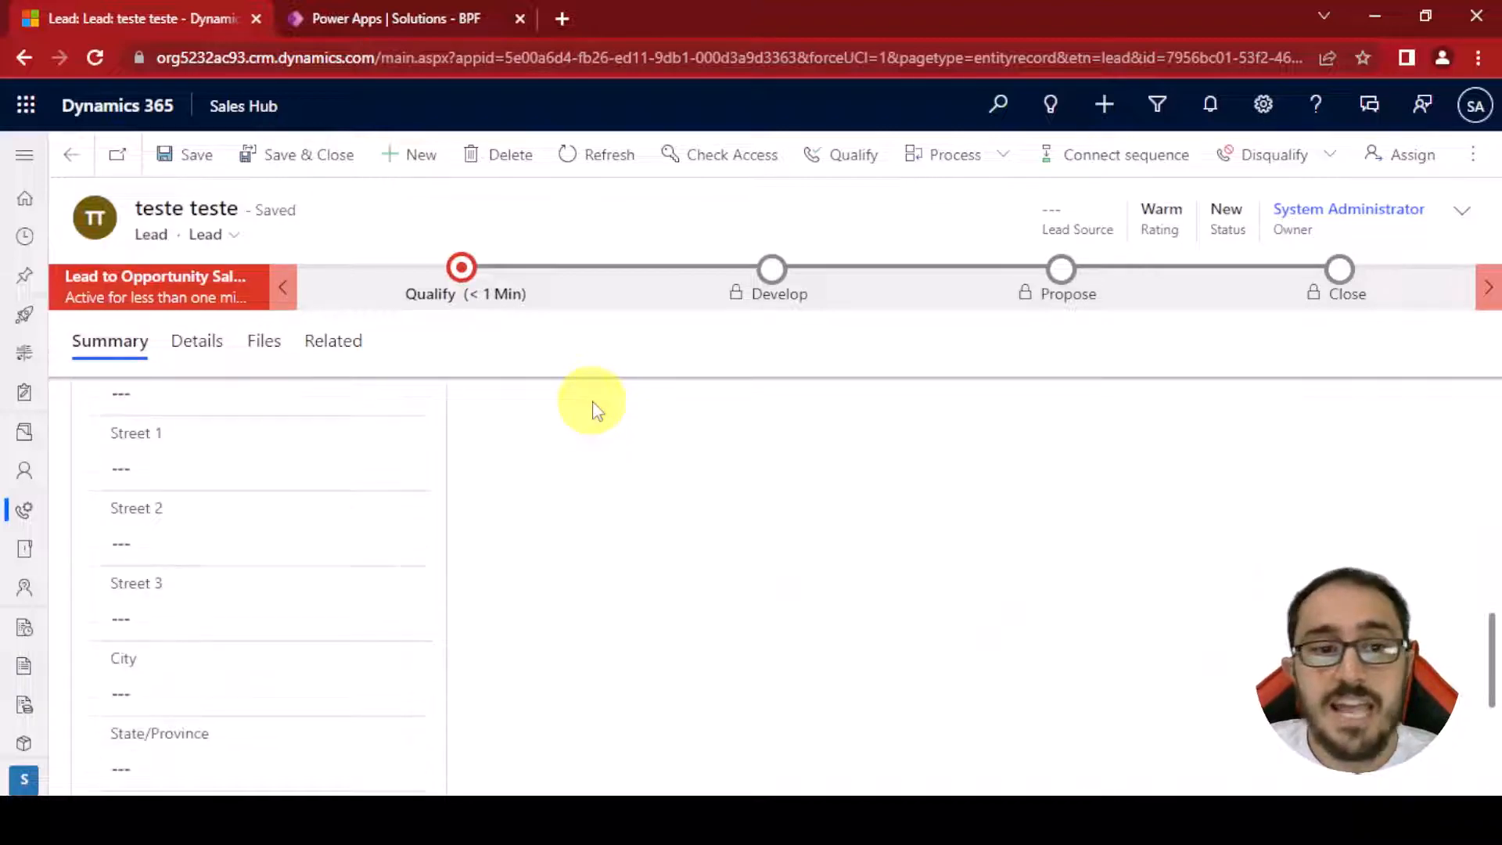
scroll(537, 470, "up", 5)
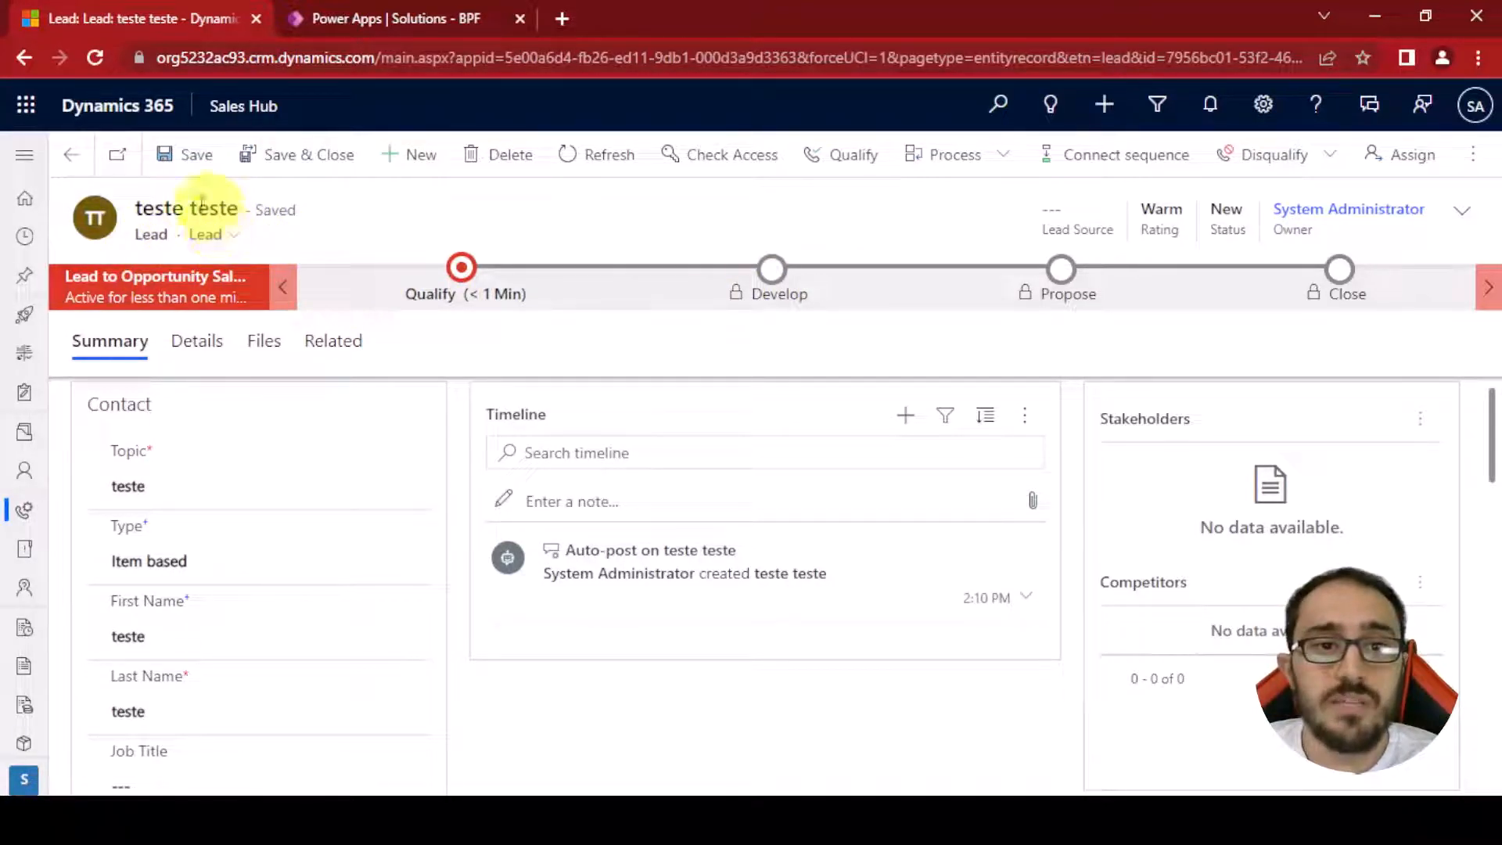
Qualify the teste lead into an opportunity
left_click(771, 270)
left_click(772, 270)
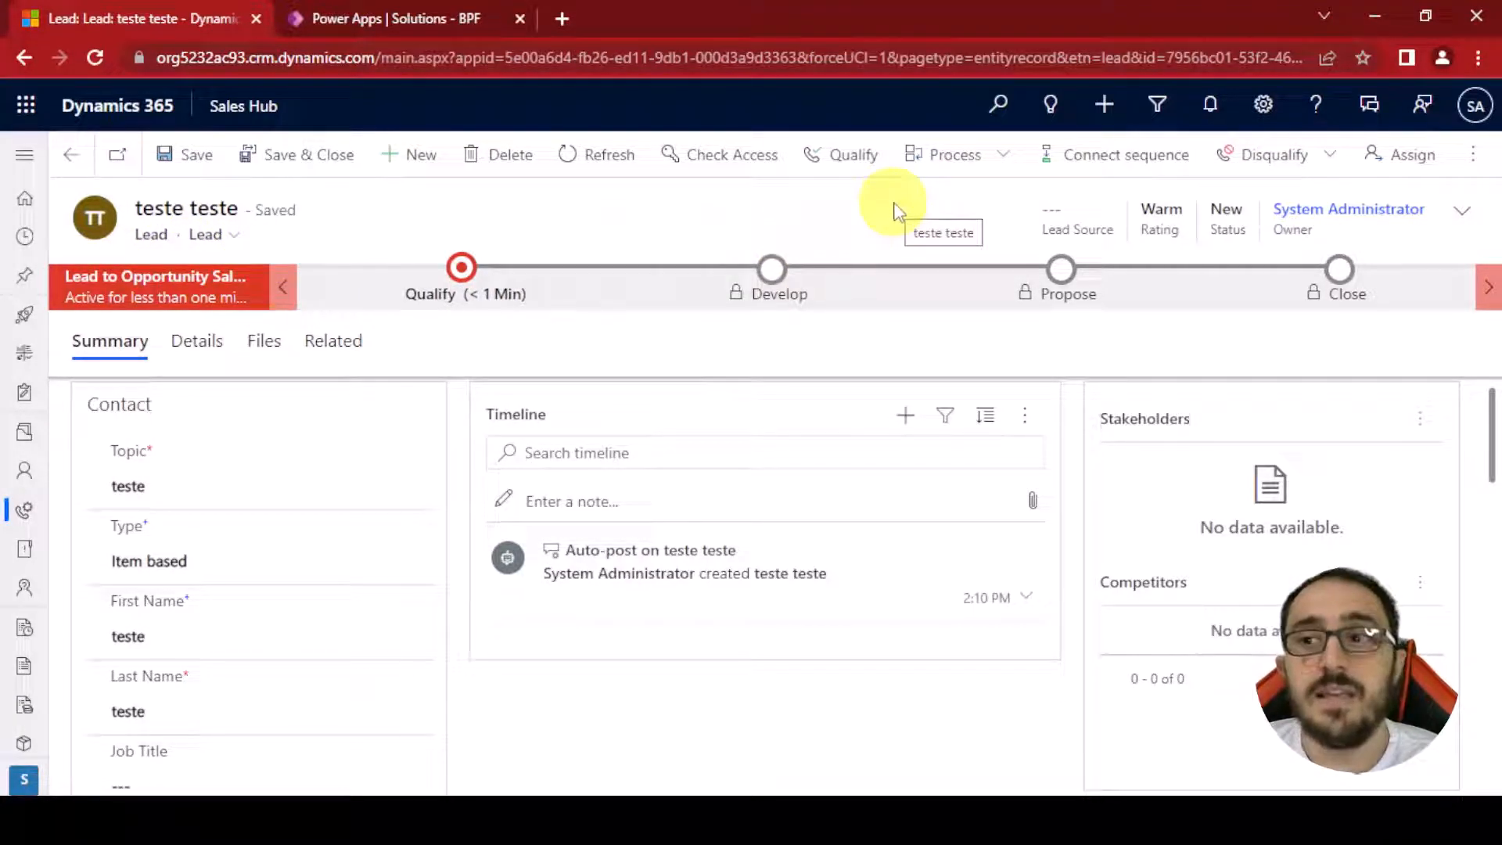
left_click(846, 172)
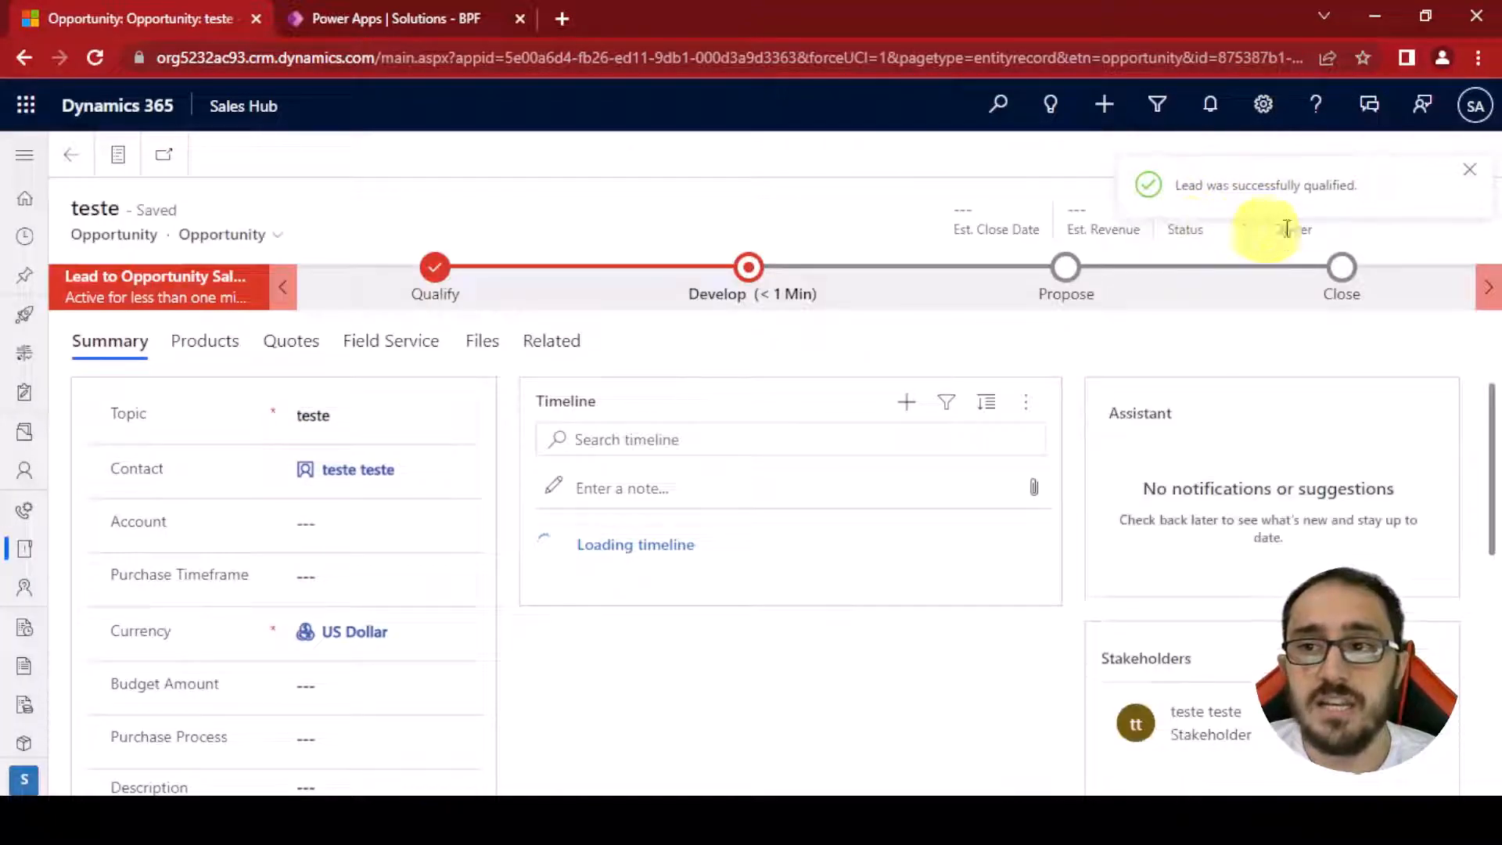
left_click(1469, 171)
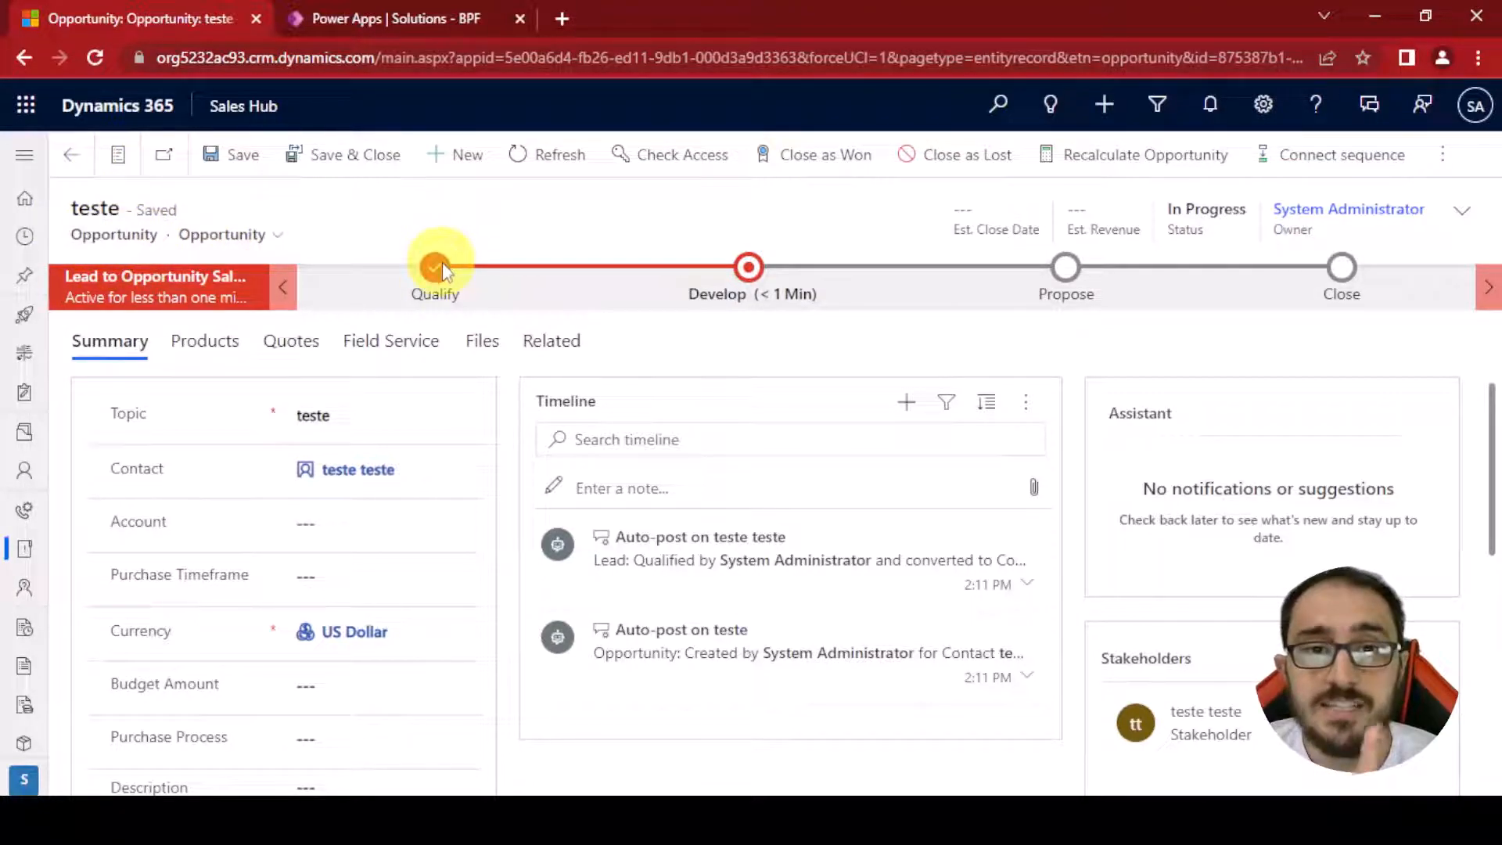
Open the completed Qualify stage to return to the originating lead, then switch back to the process dialog
left_click(431, 287)
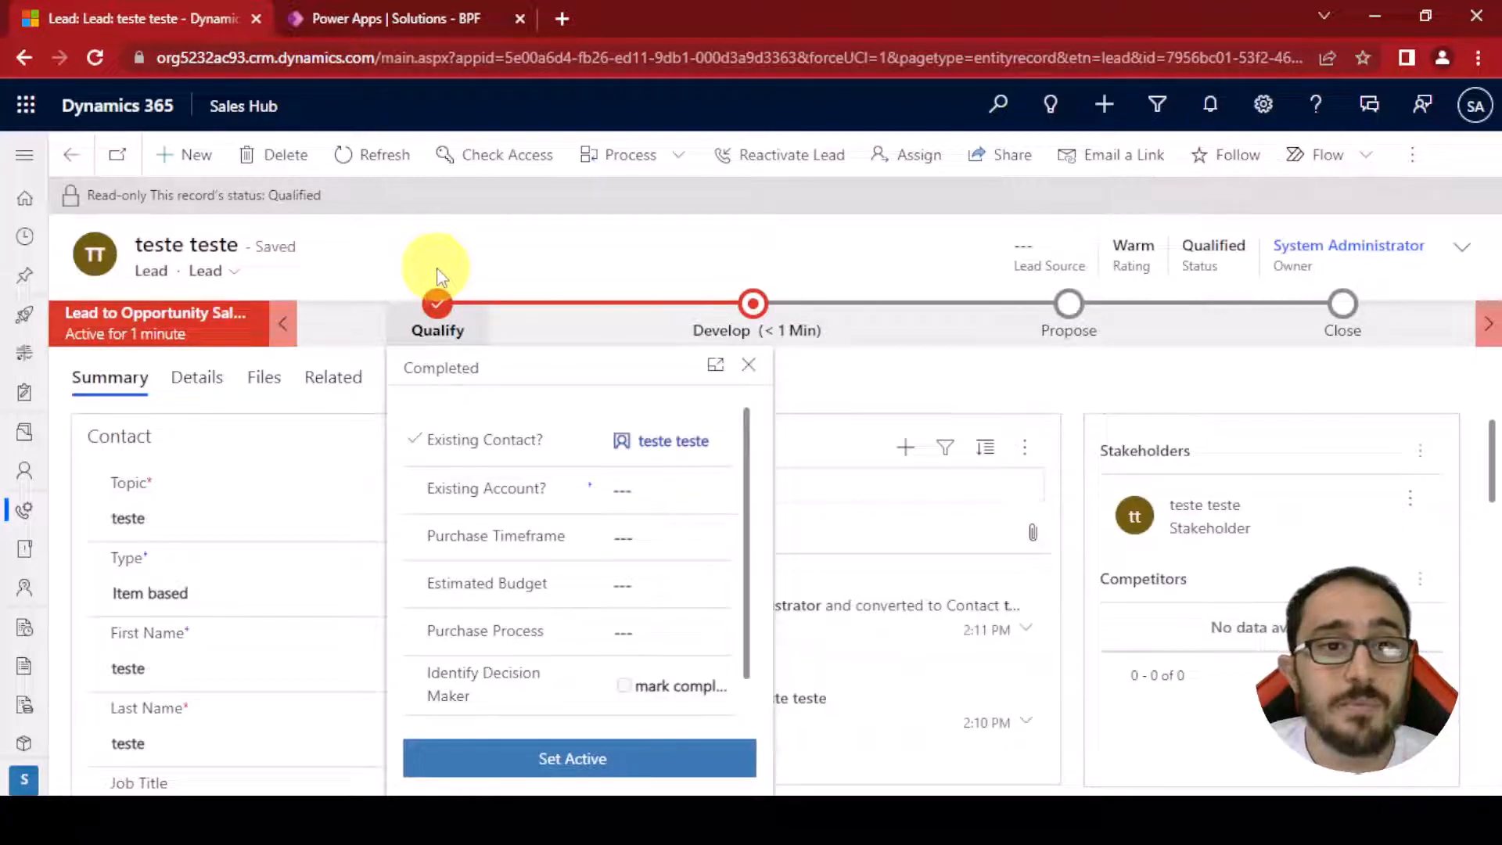
left_click(347, 225)
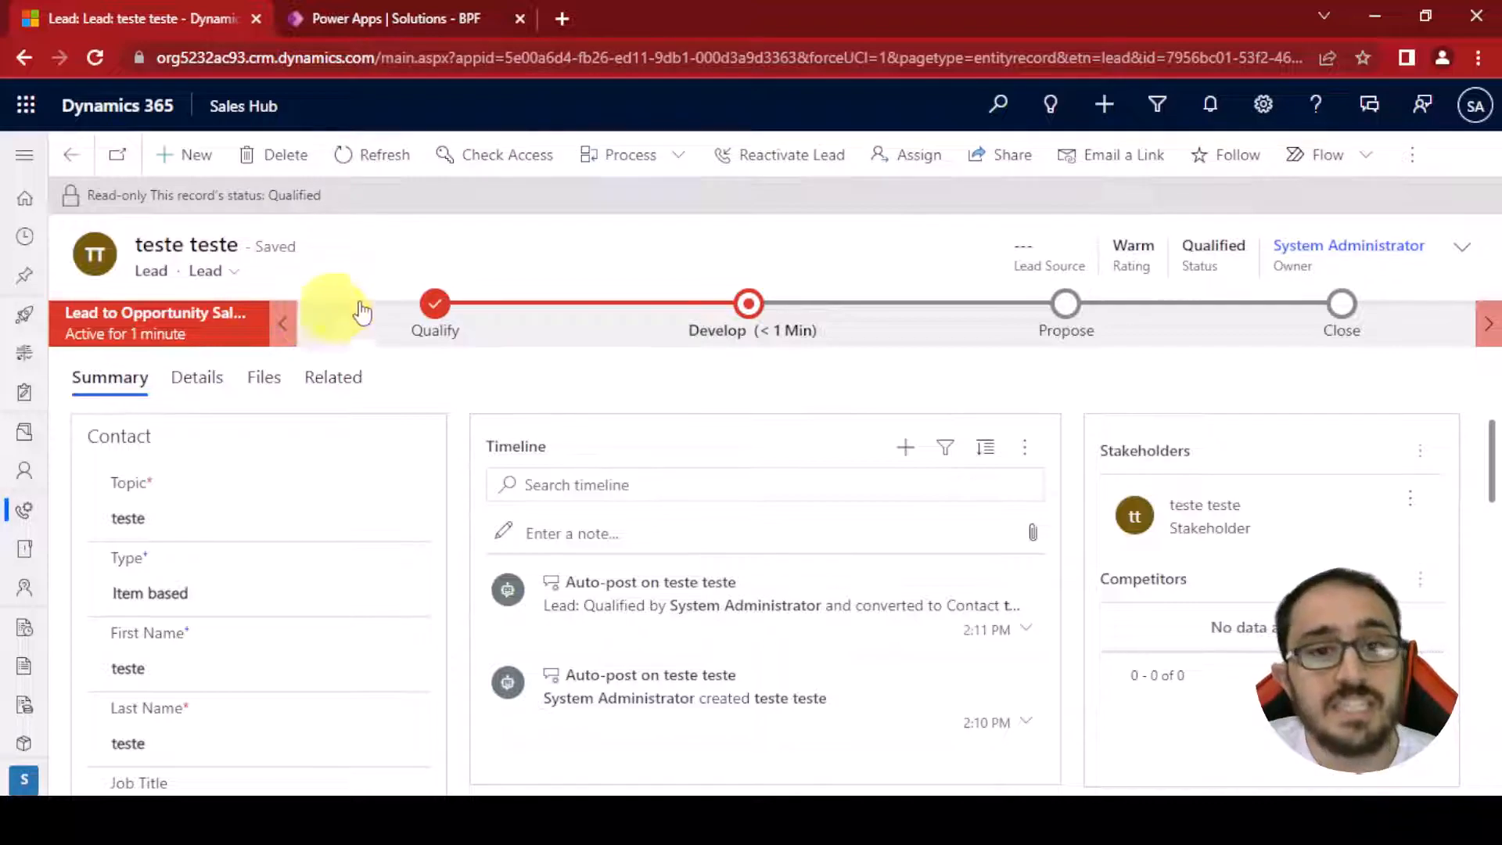
left_click(435, 21)
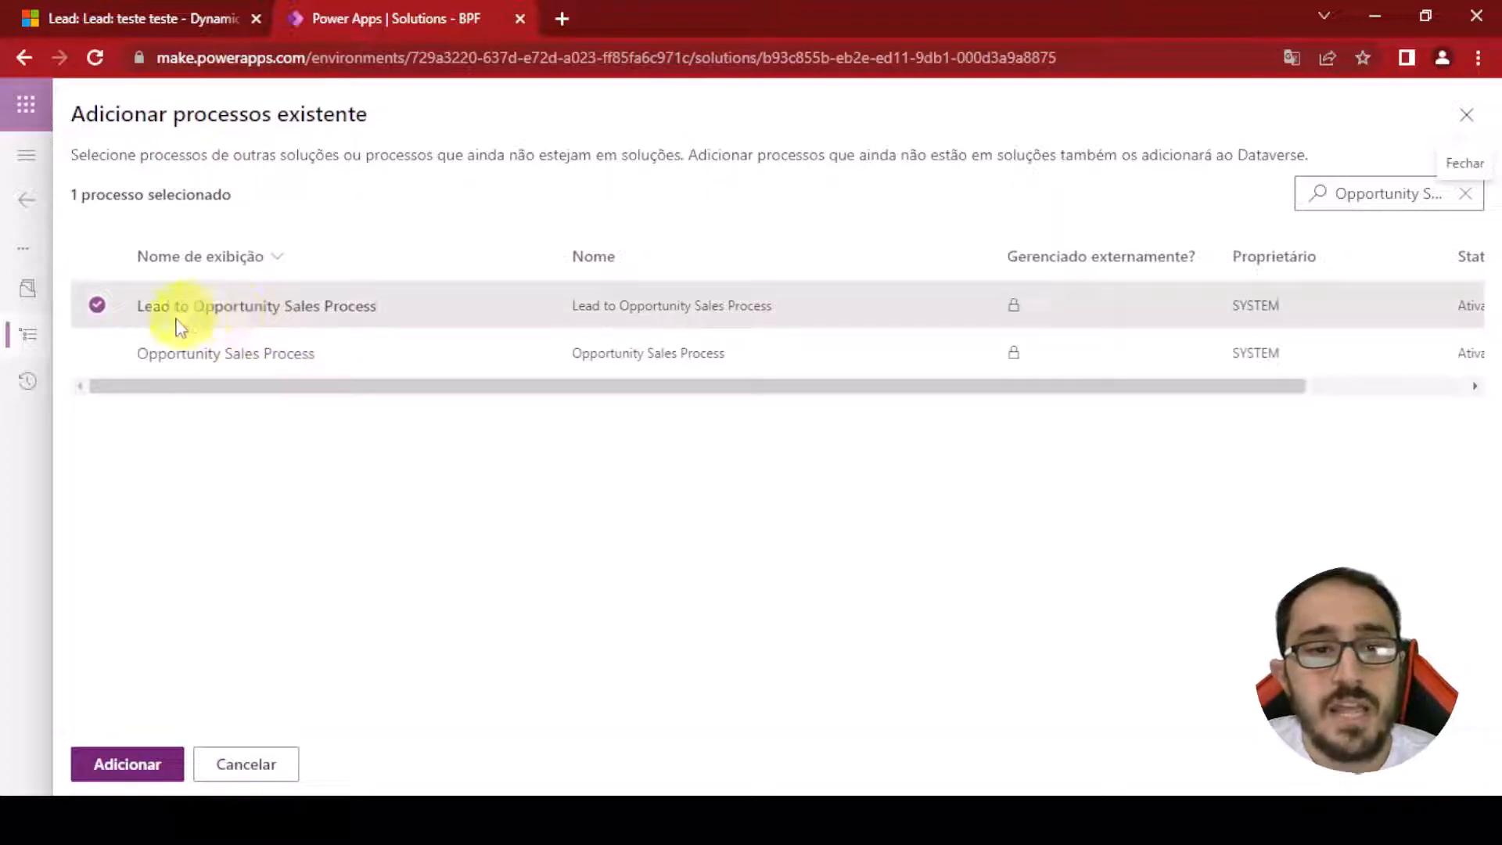
Select the Opportunity Sales Process and add it to the BPF solution
left_click(100, 352)
left_click(105, 314)
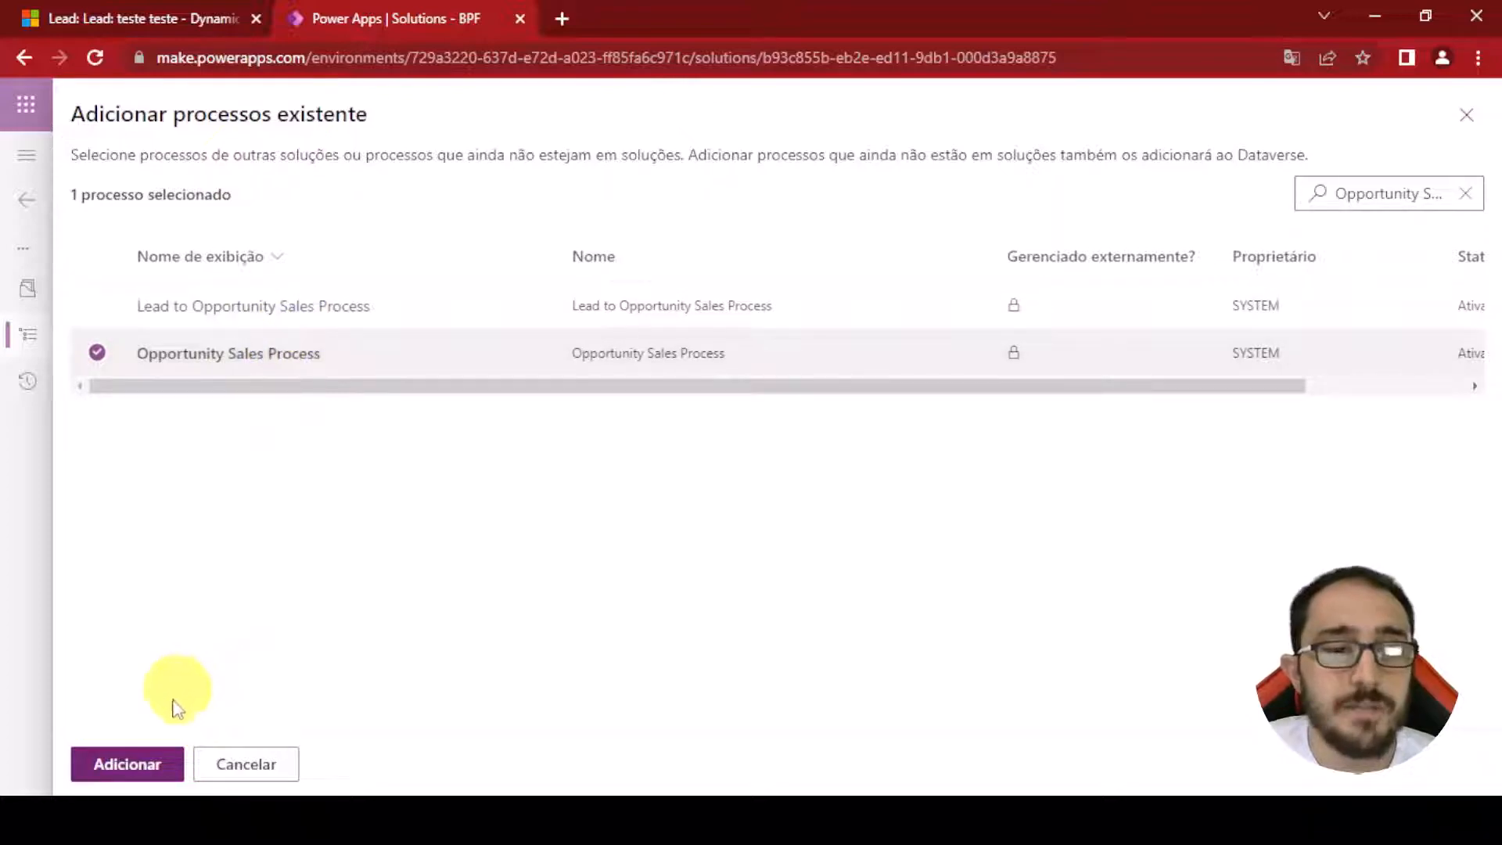
left_click(156, 775)
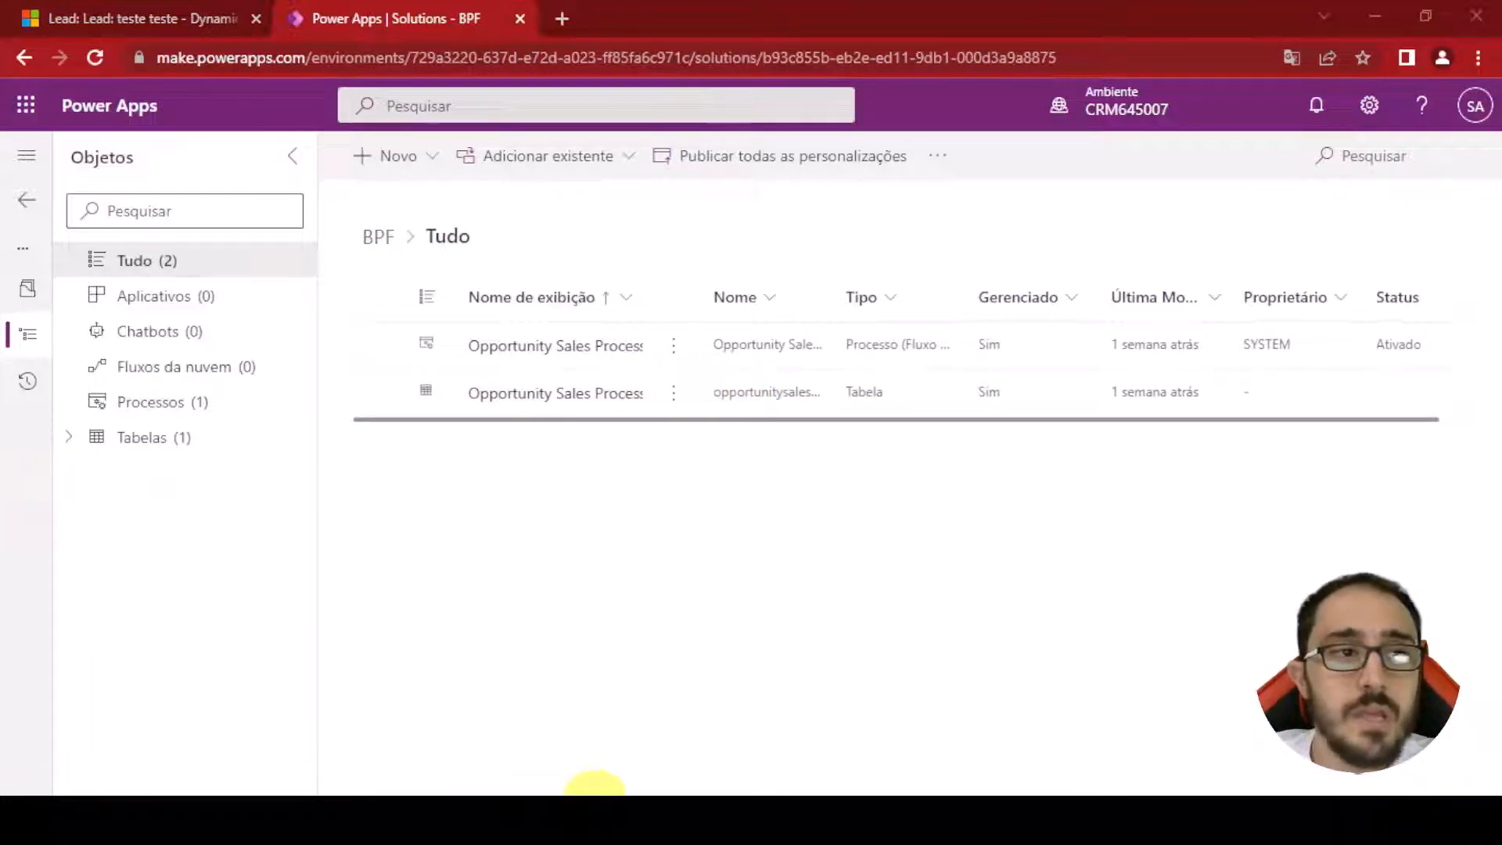
Open the Opportunity Sales Process in the process designer, review its stages and save it
left_click(573, 344)
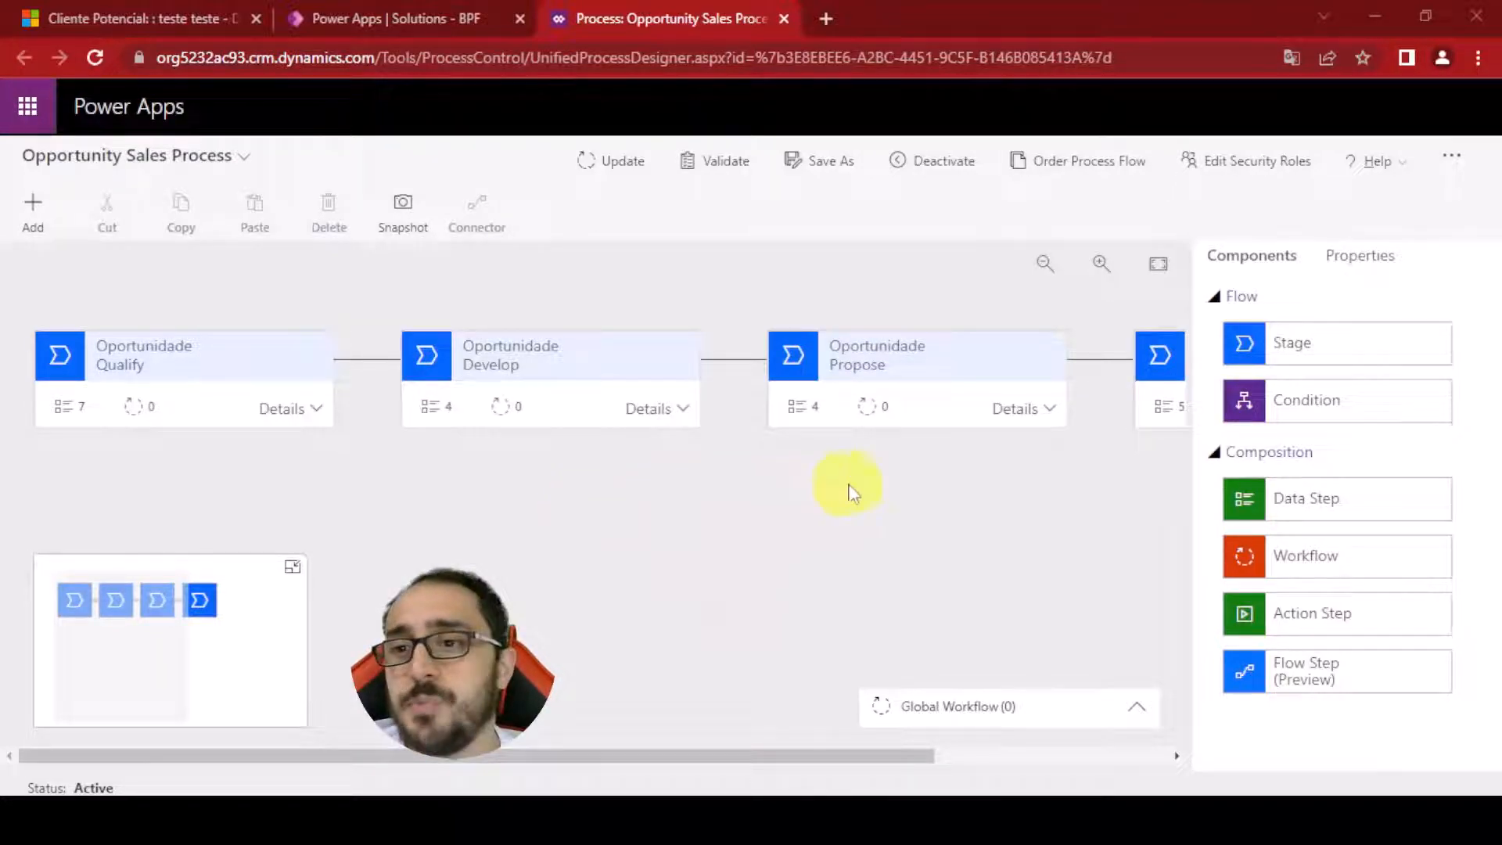
middle_click(750, 496)
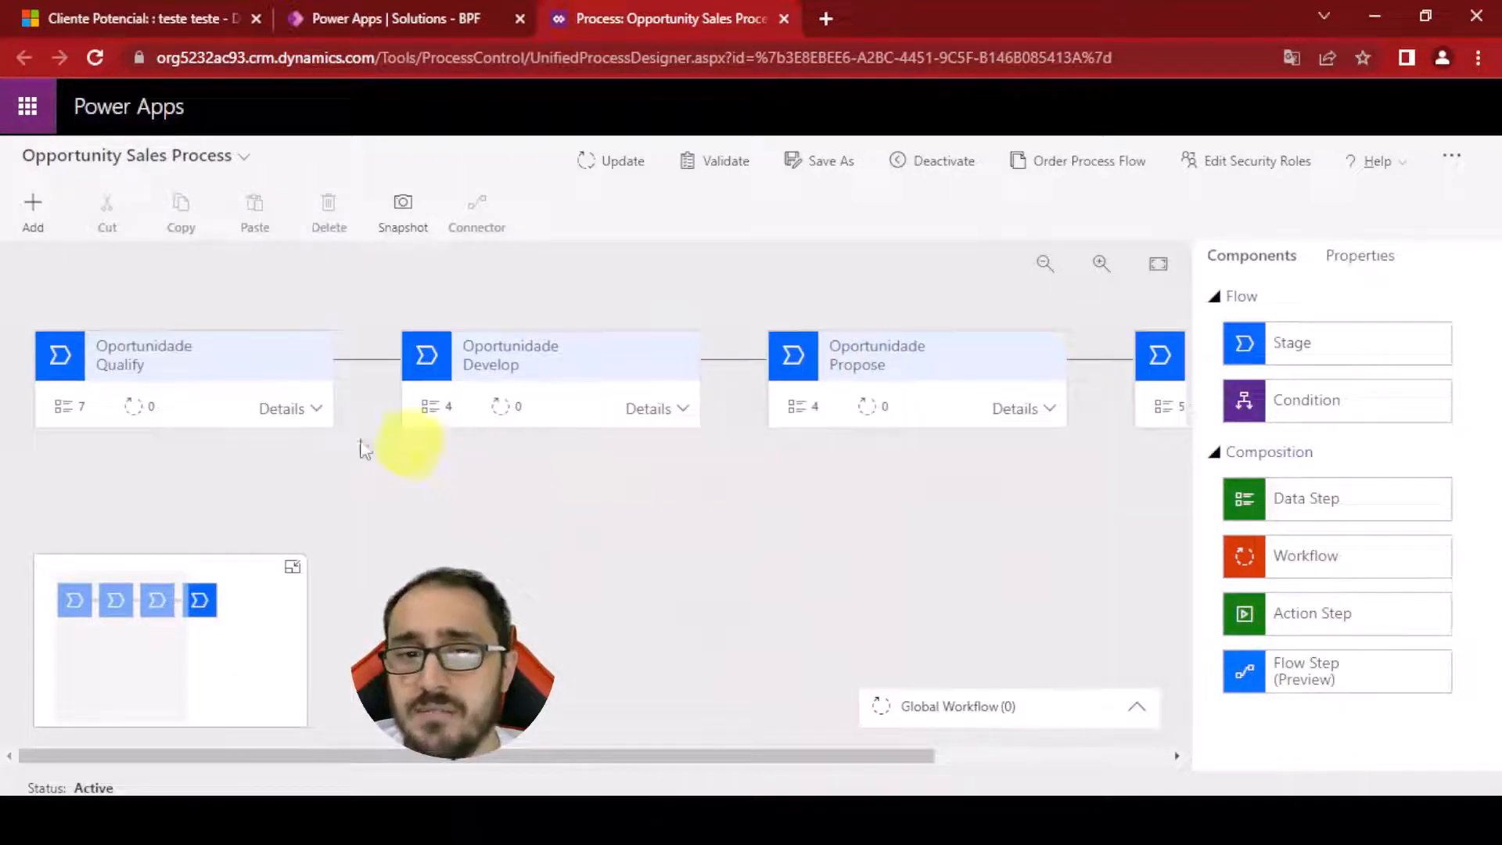
middle_click(476, 449)
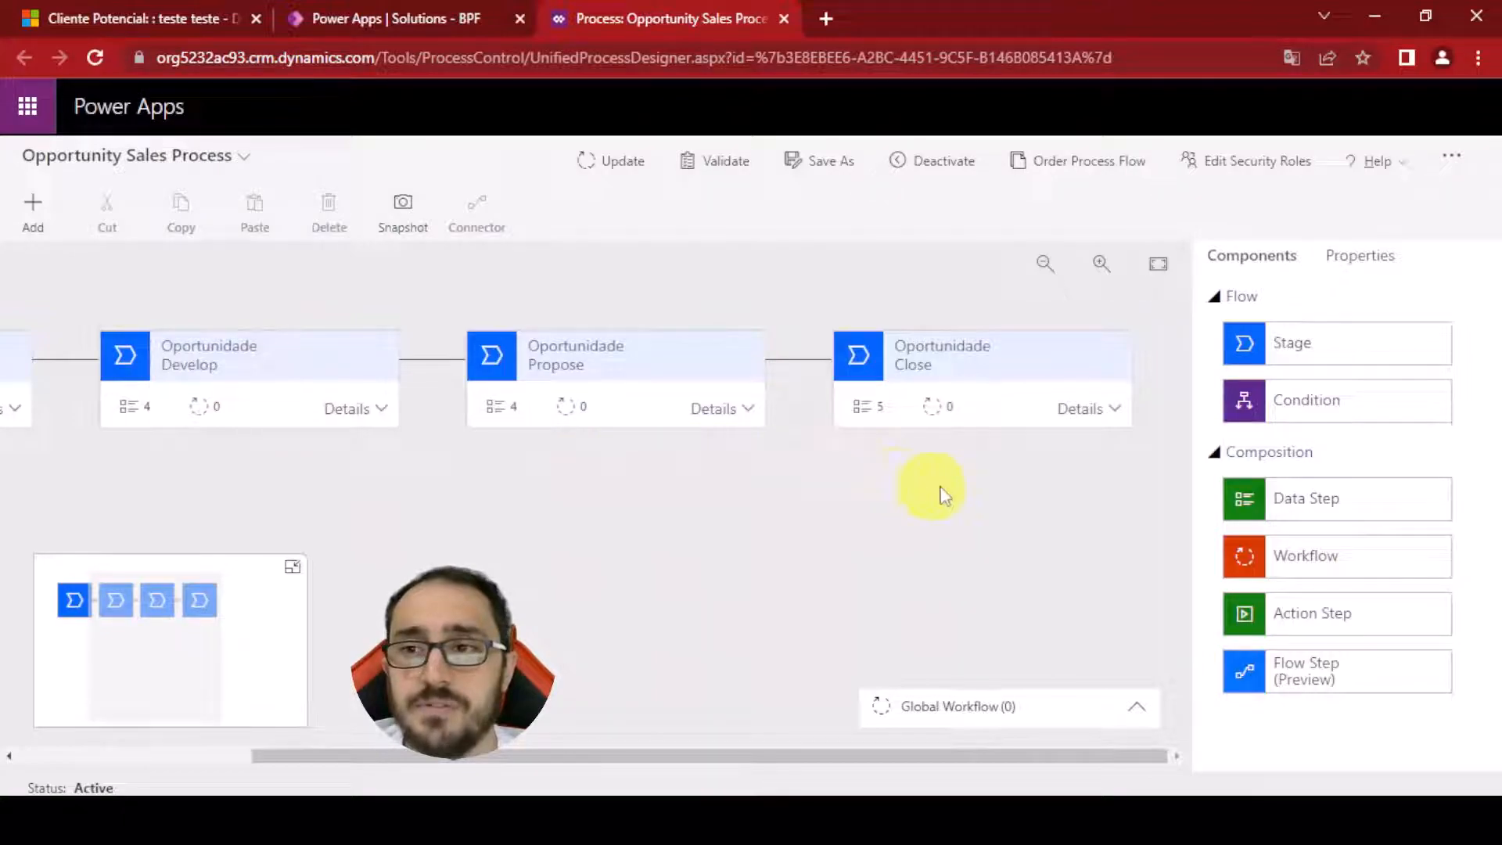
middle_click(652, 474)
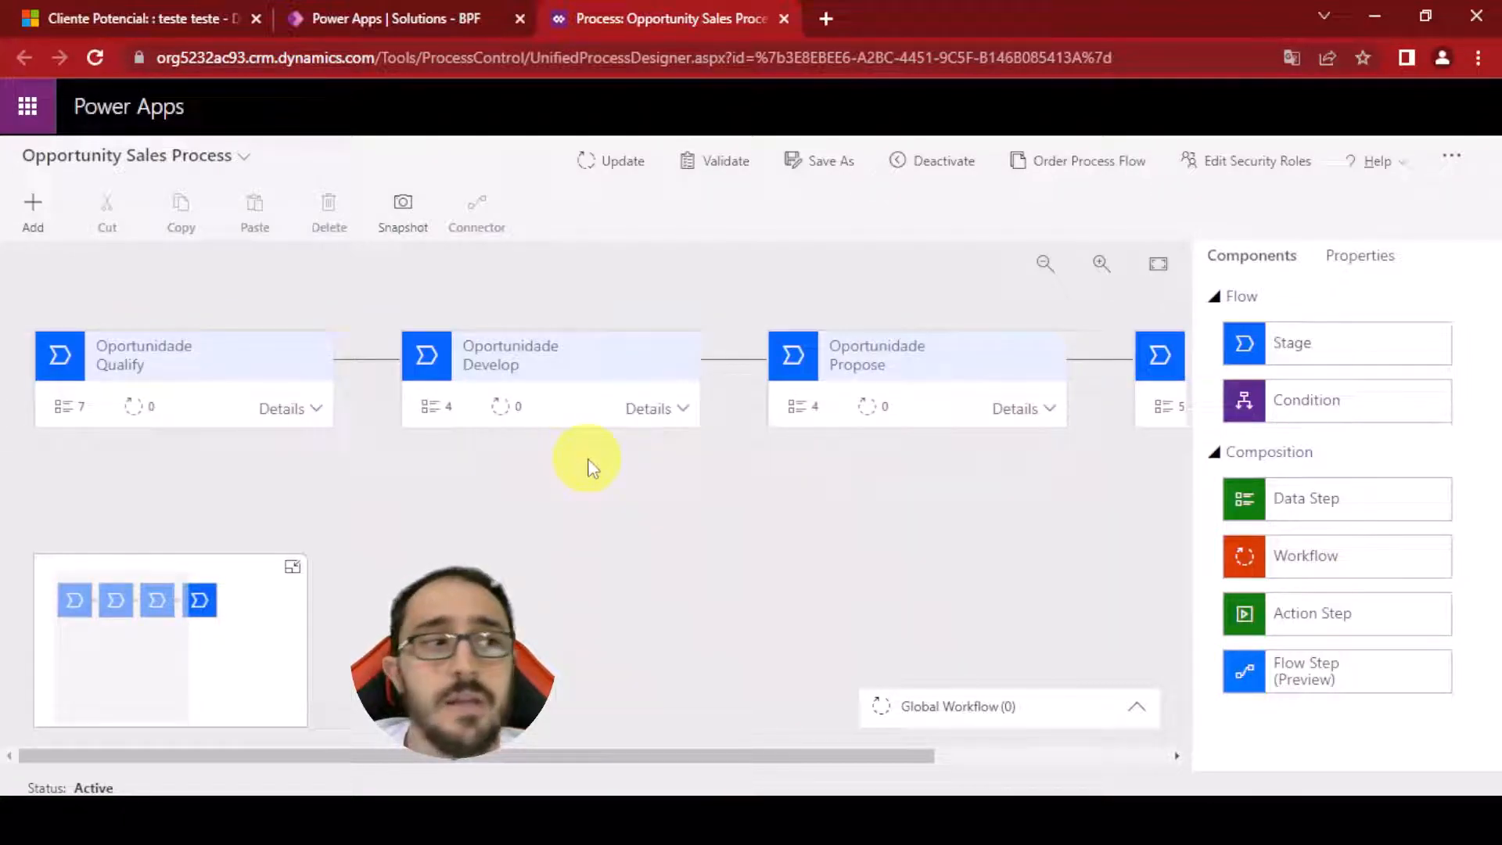
left_click(942, 162)
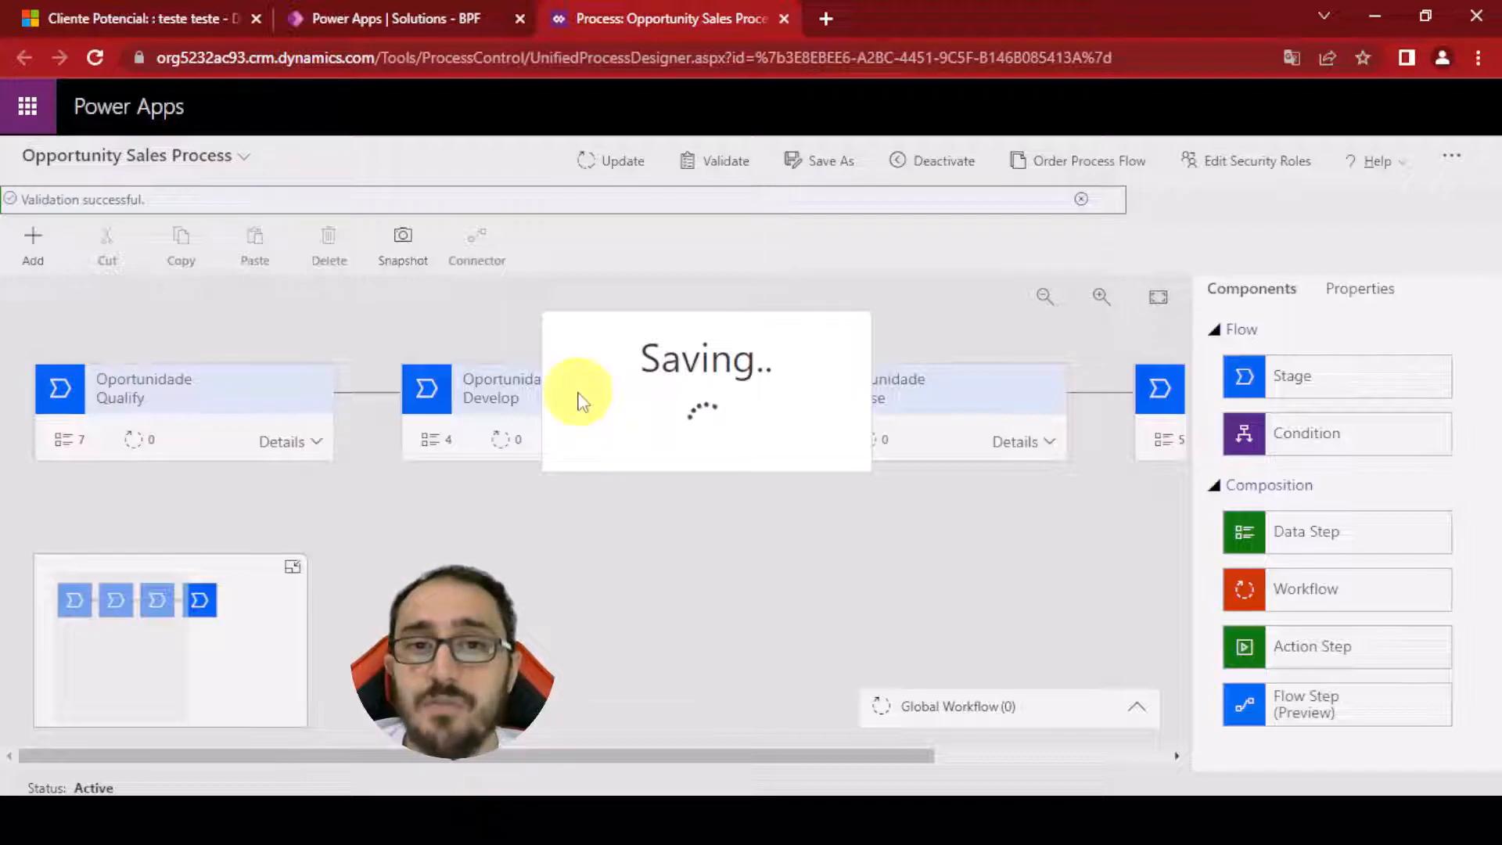
Open the 4G Enabled Tablets opportunity from the All Opportunities view and inspect its Propor stage steps
left_click(167, 22)
left_click(25, 154)
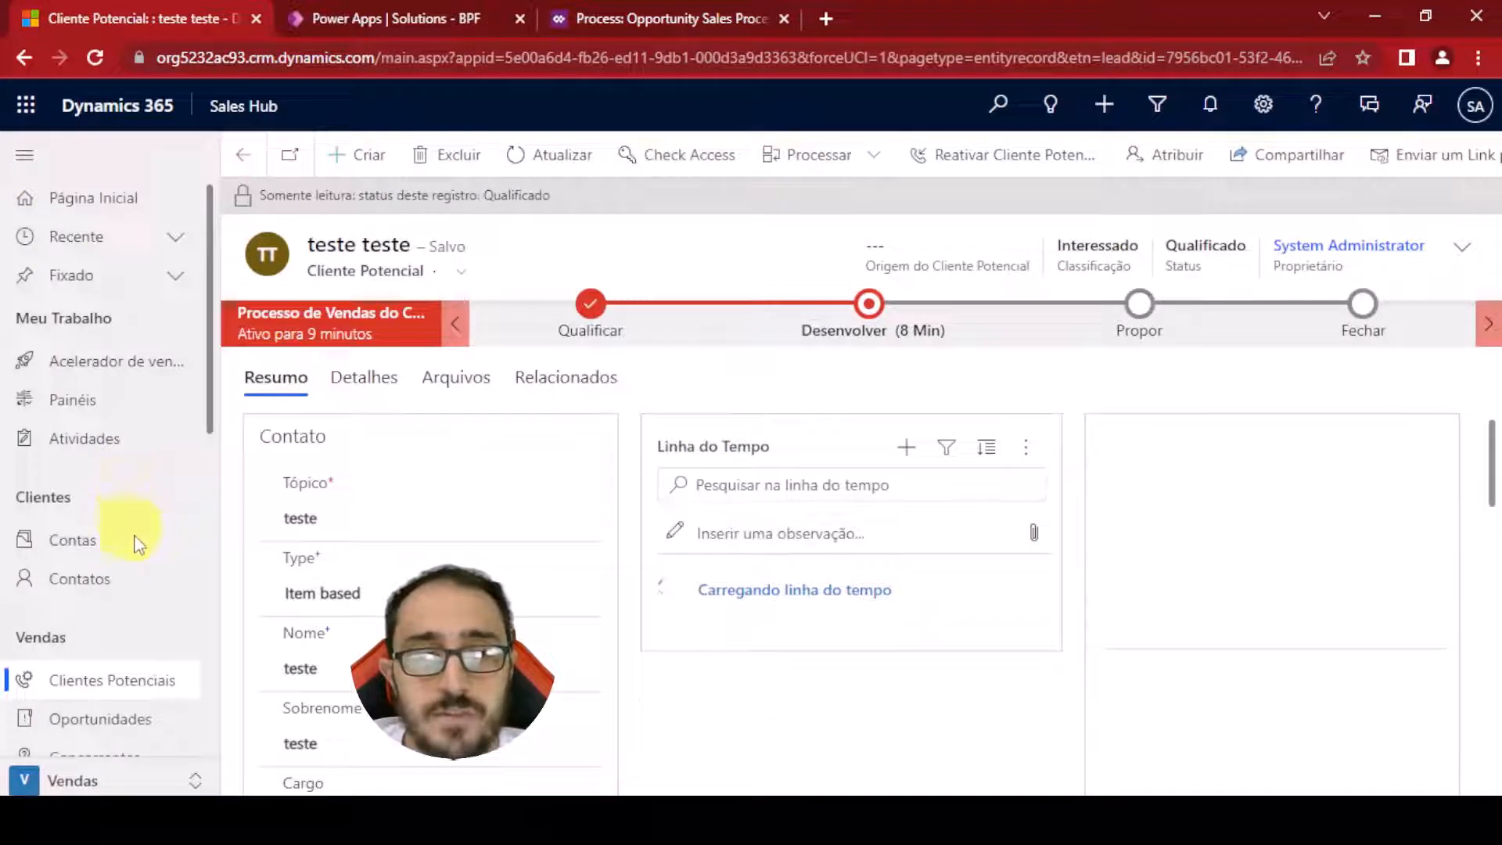
left_click(134, 718)
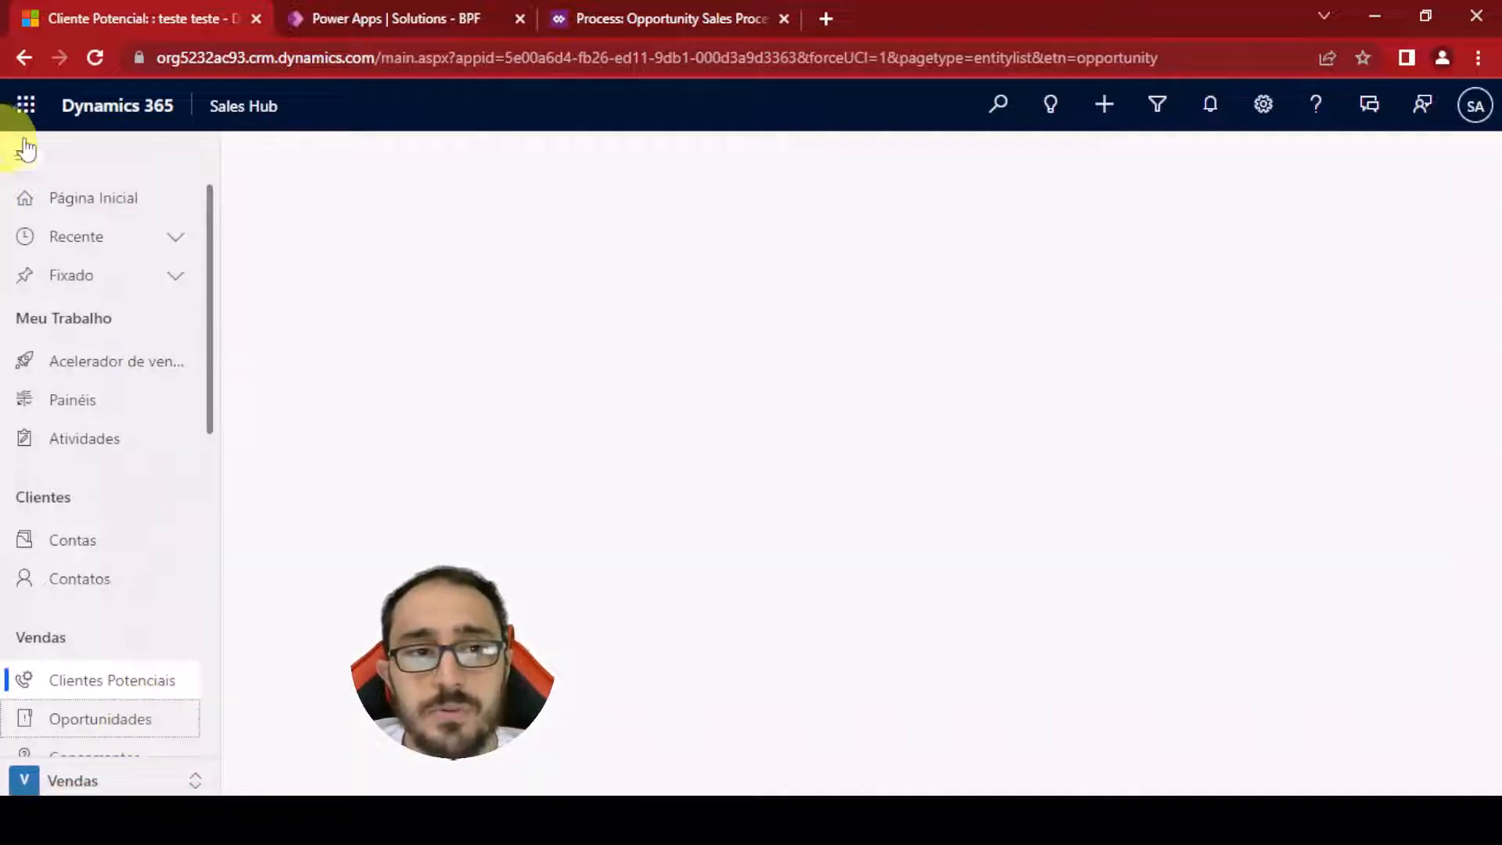
left_click(25, 161)
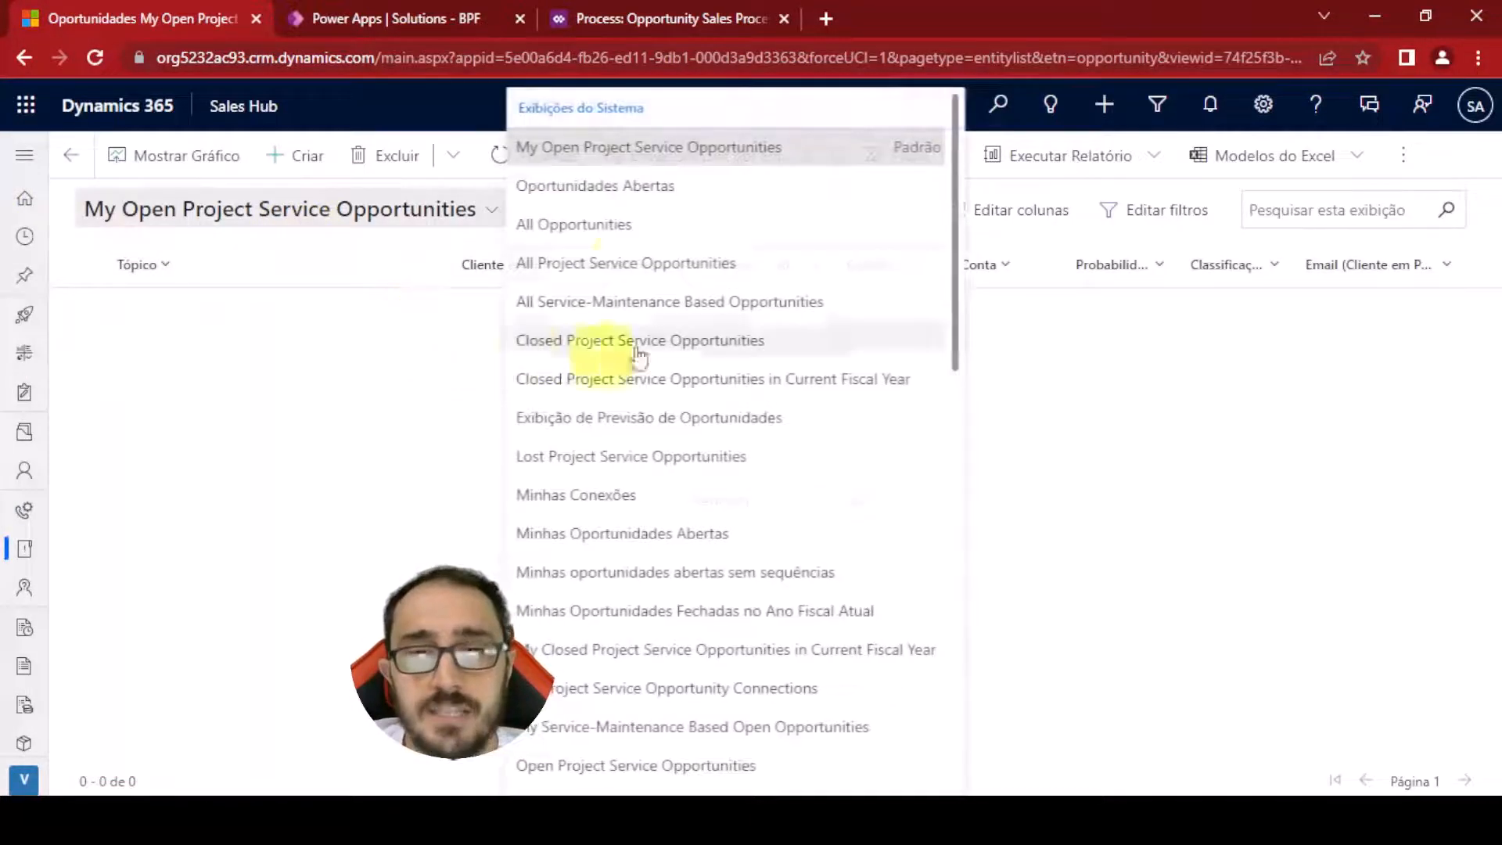
left_click(617, 229)
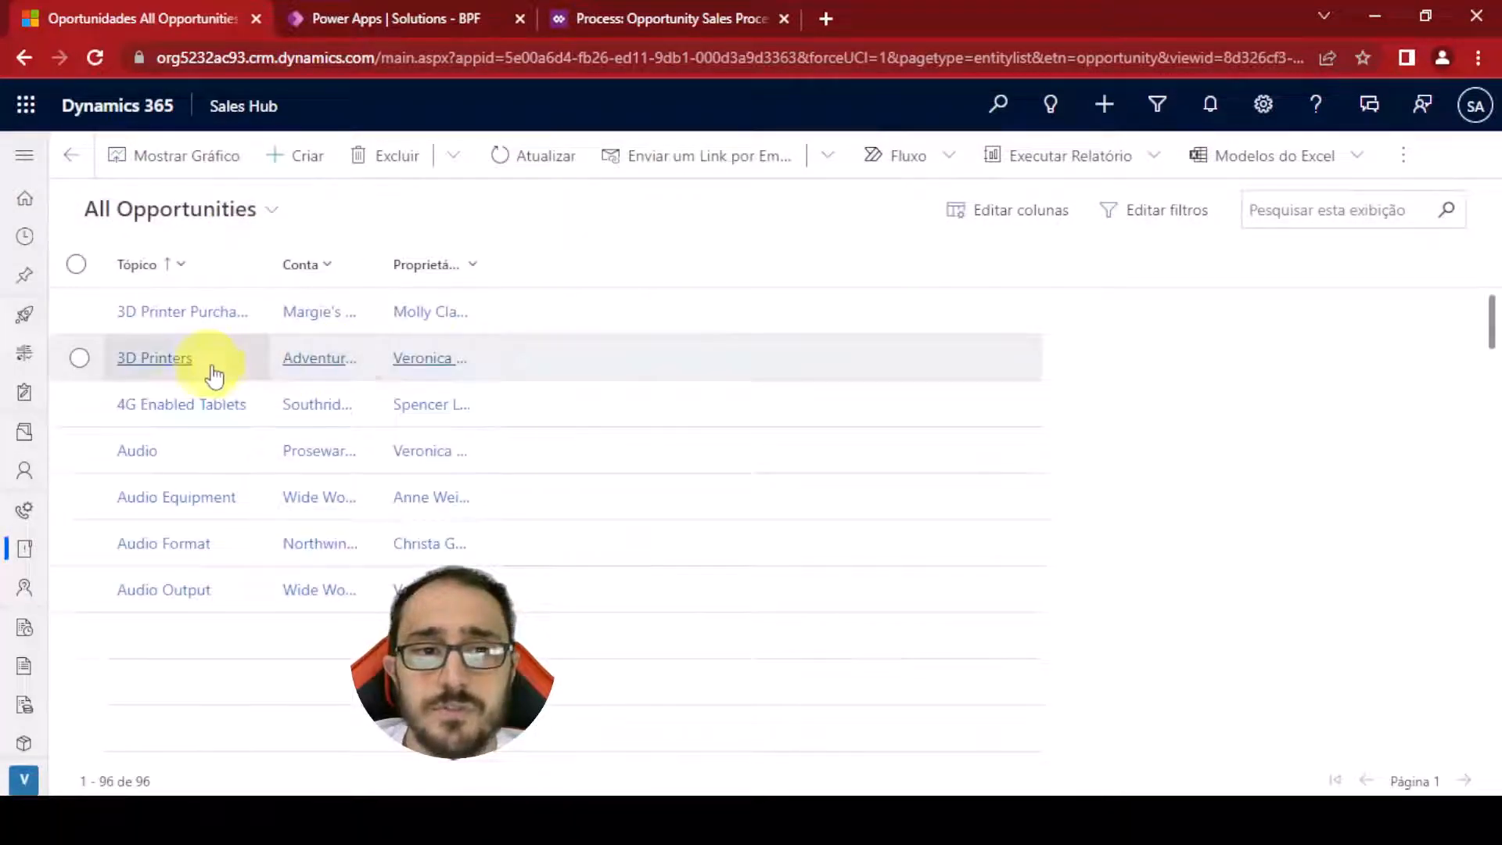
left_click(156, 402)
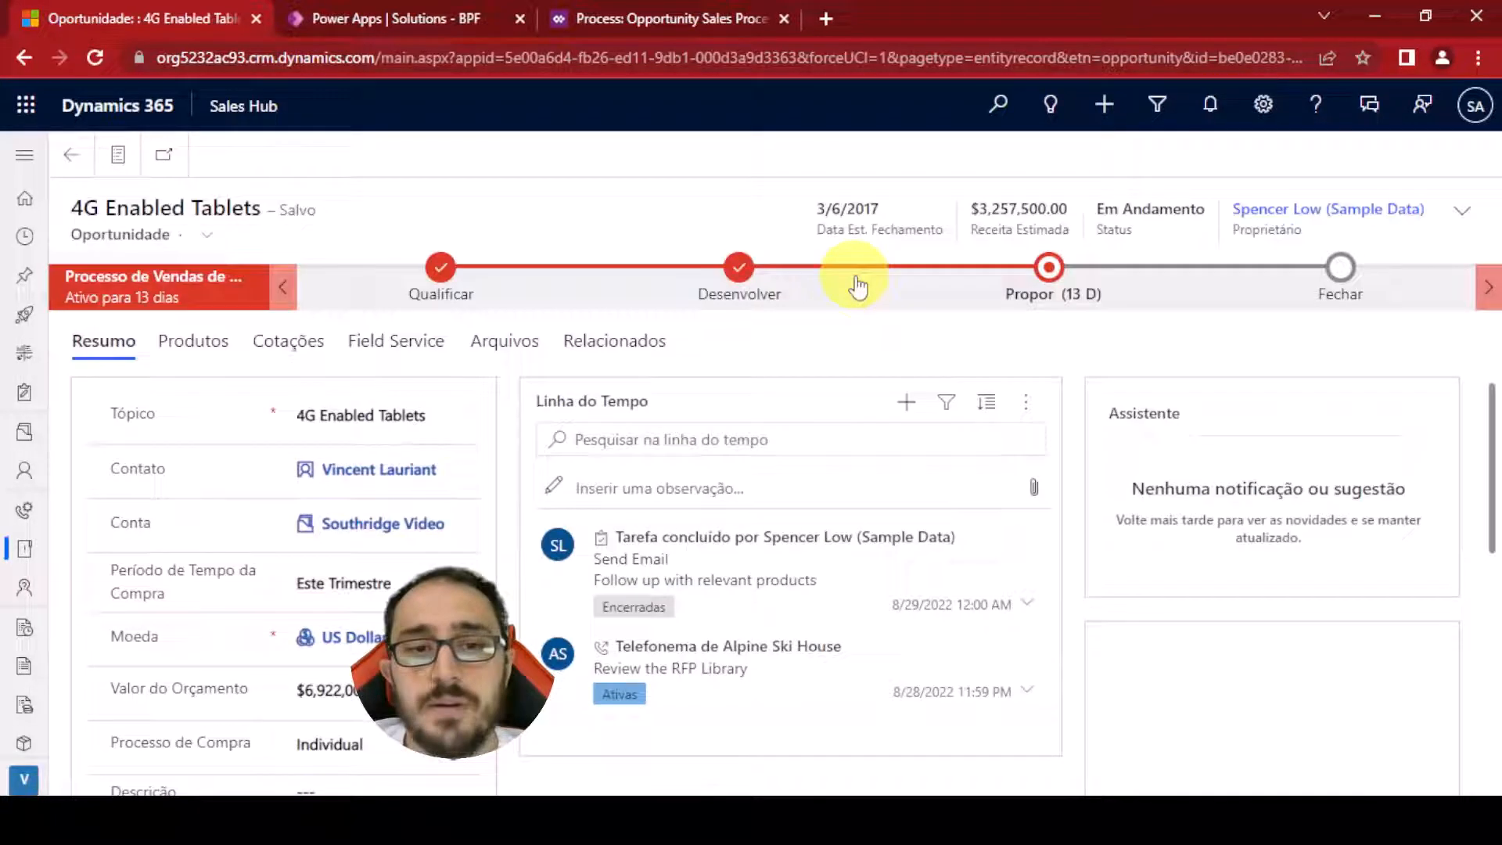
left_click(1046, 262)
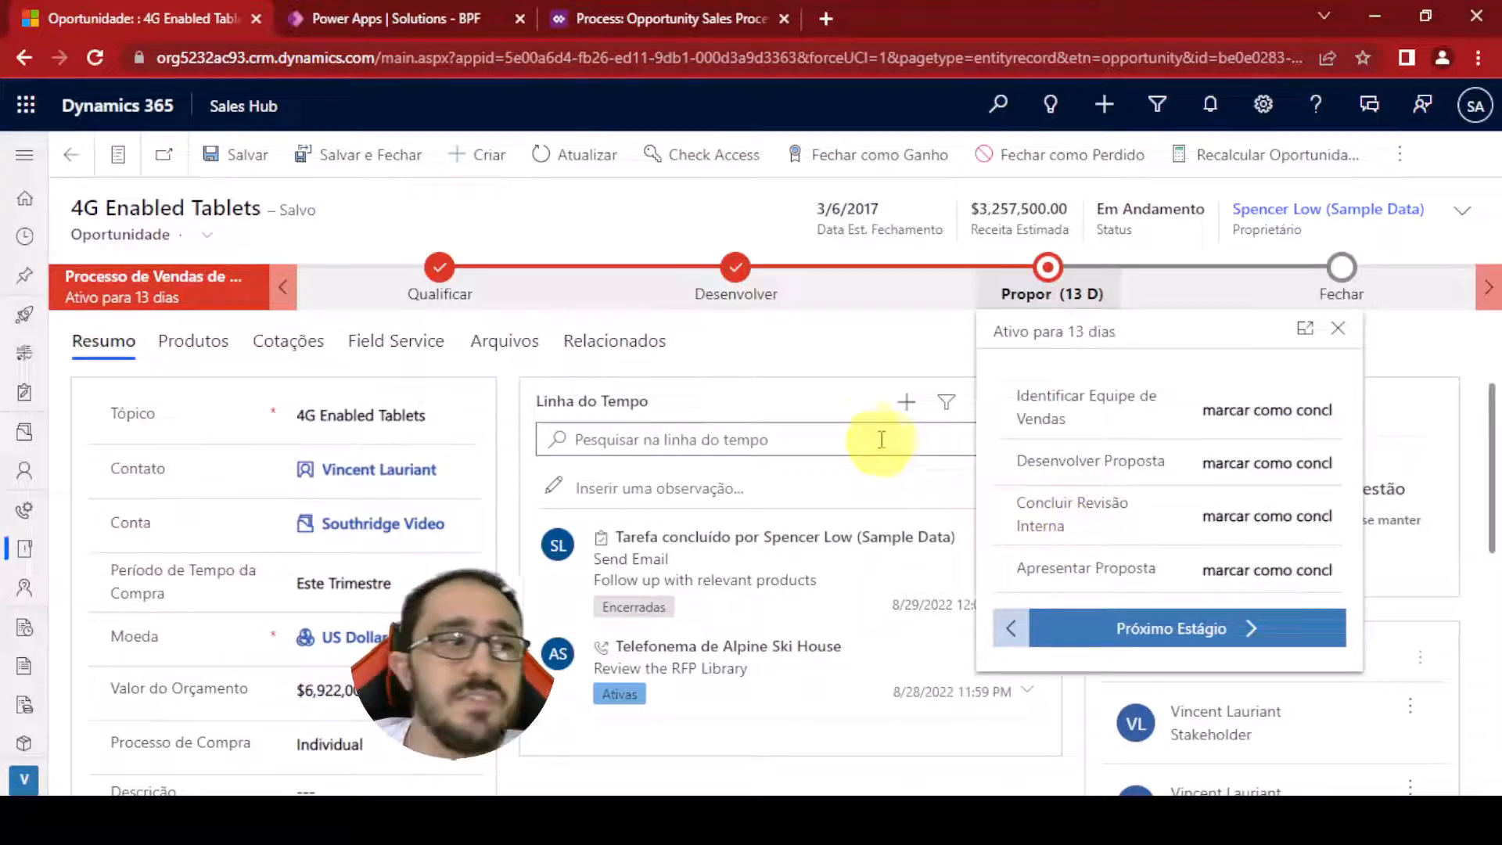
Delete the Complete Internal Review data step from the designer's Propose stage
left_click(619, 26)
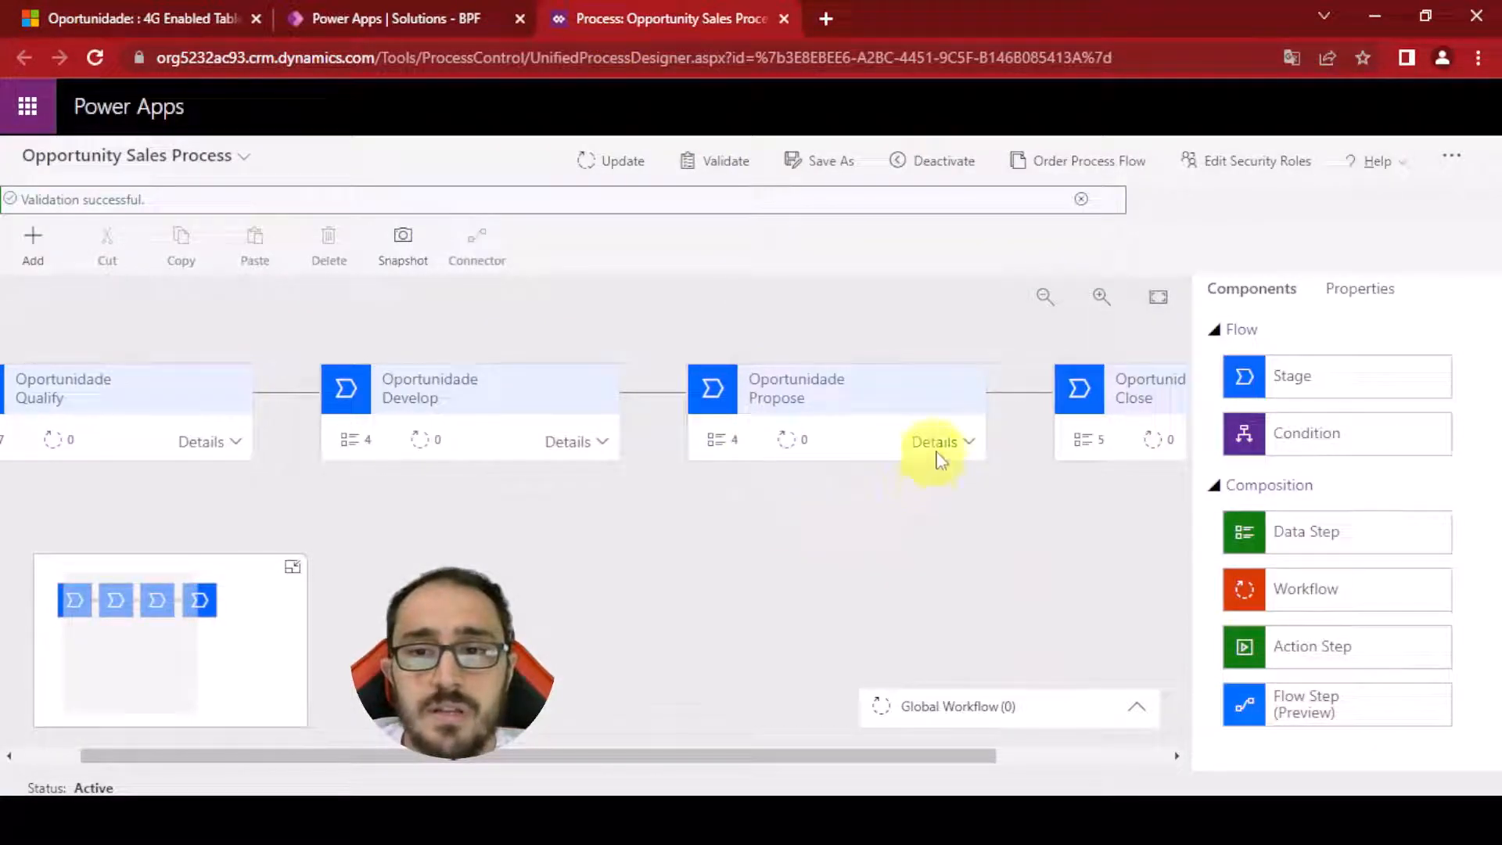
left_click(955, 438)
scroll(955, 501, "down", 2)
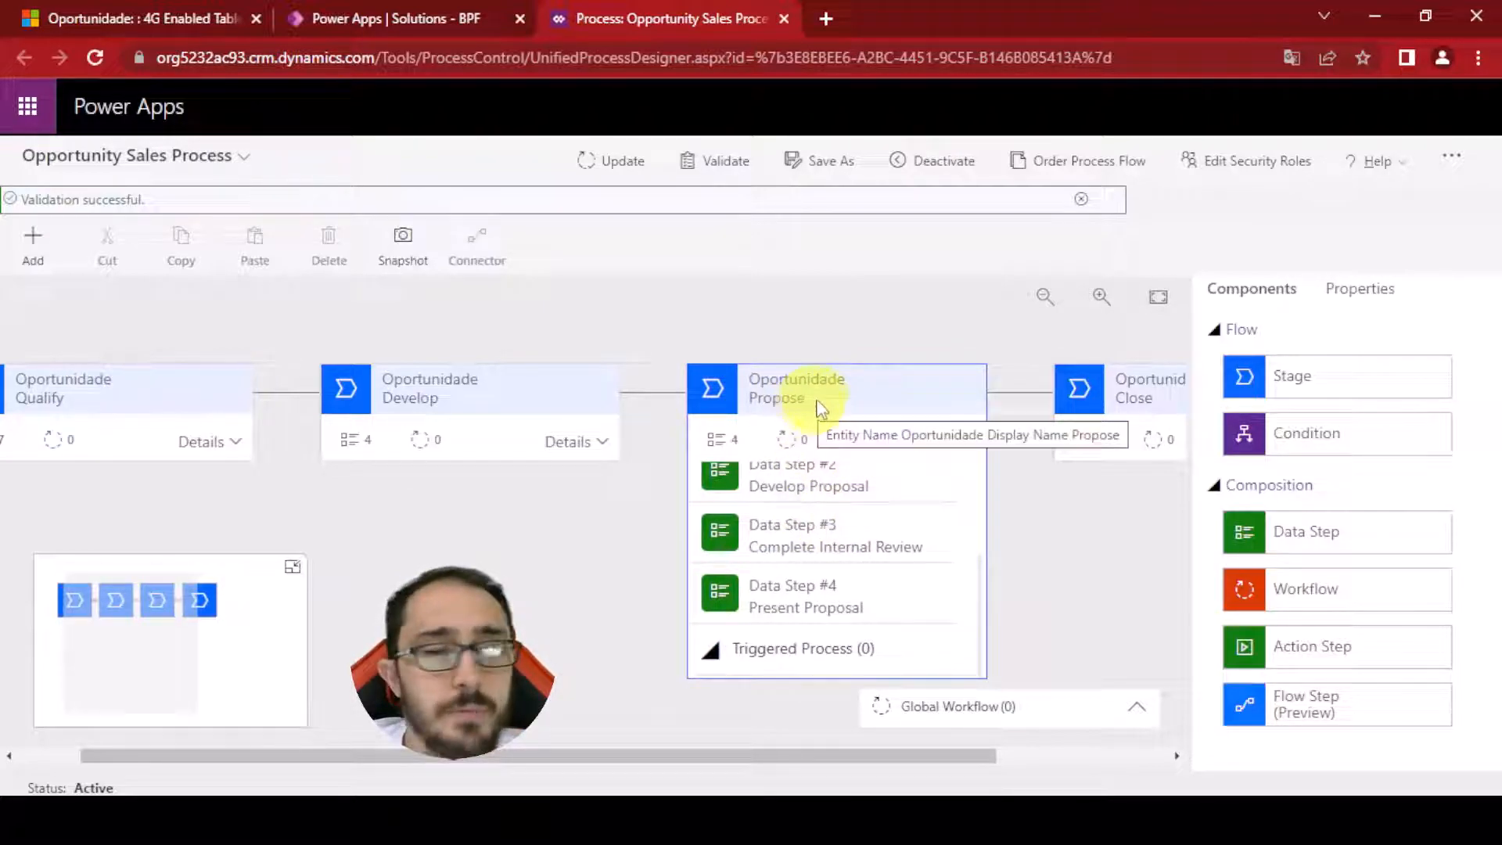
left_click(855, 540)
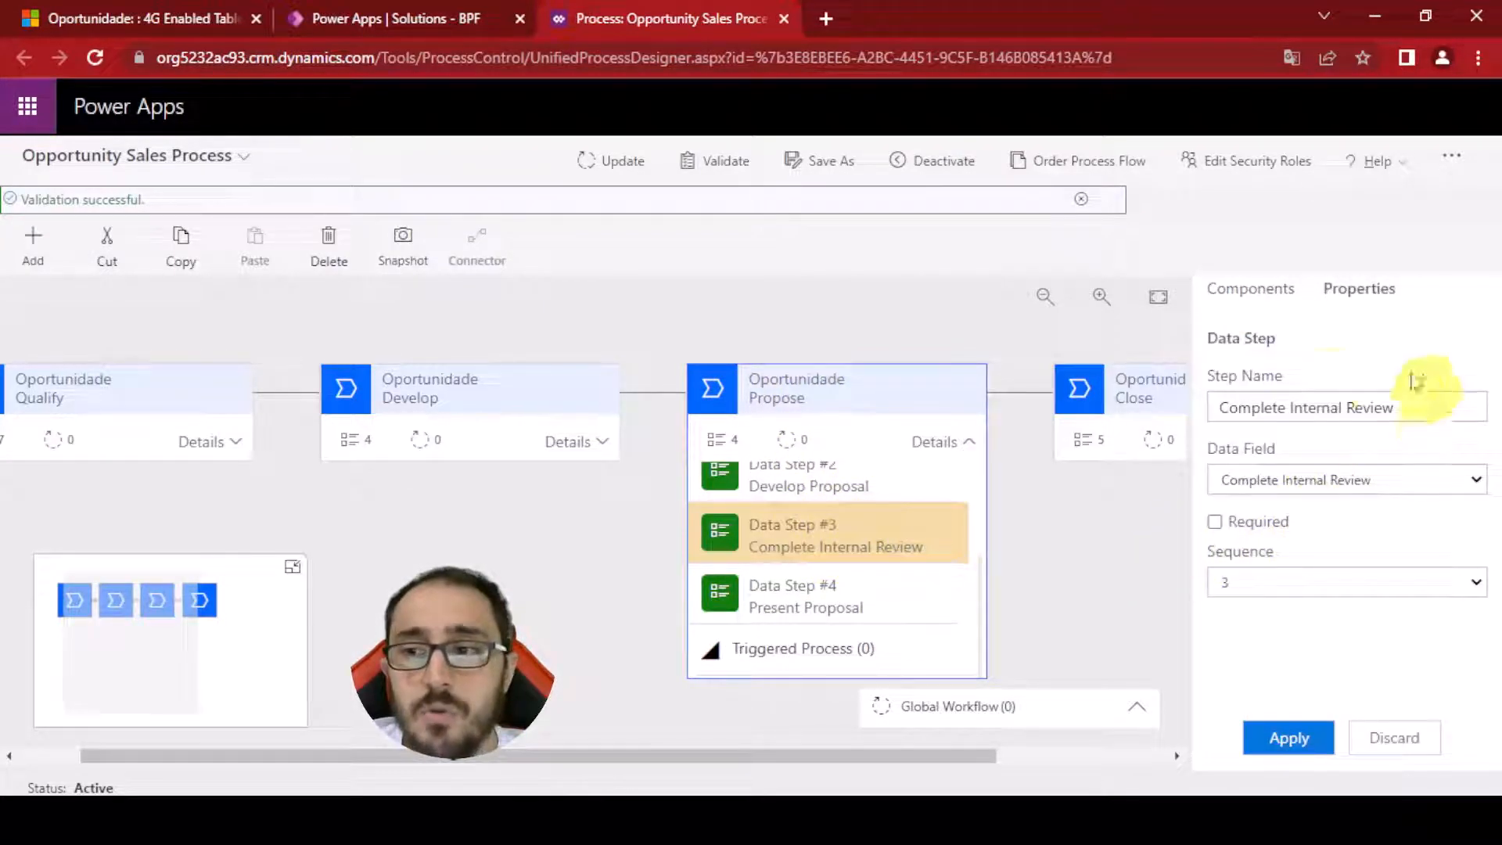
left_click(329, 242)
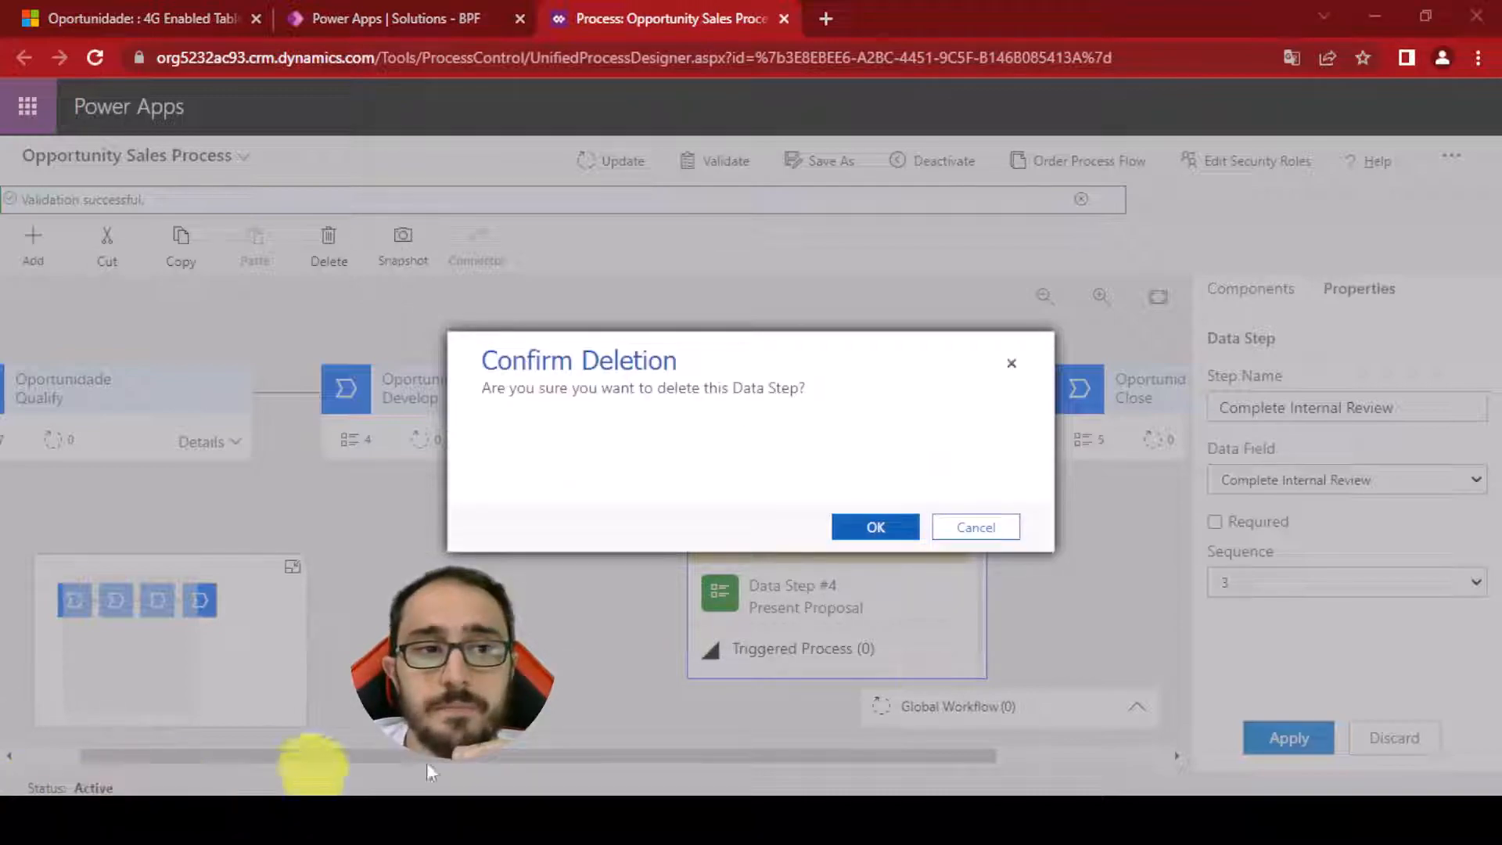
left_click(849, 529)
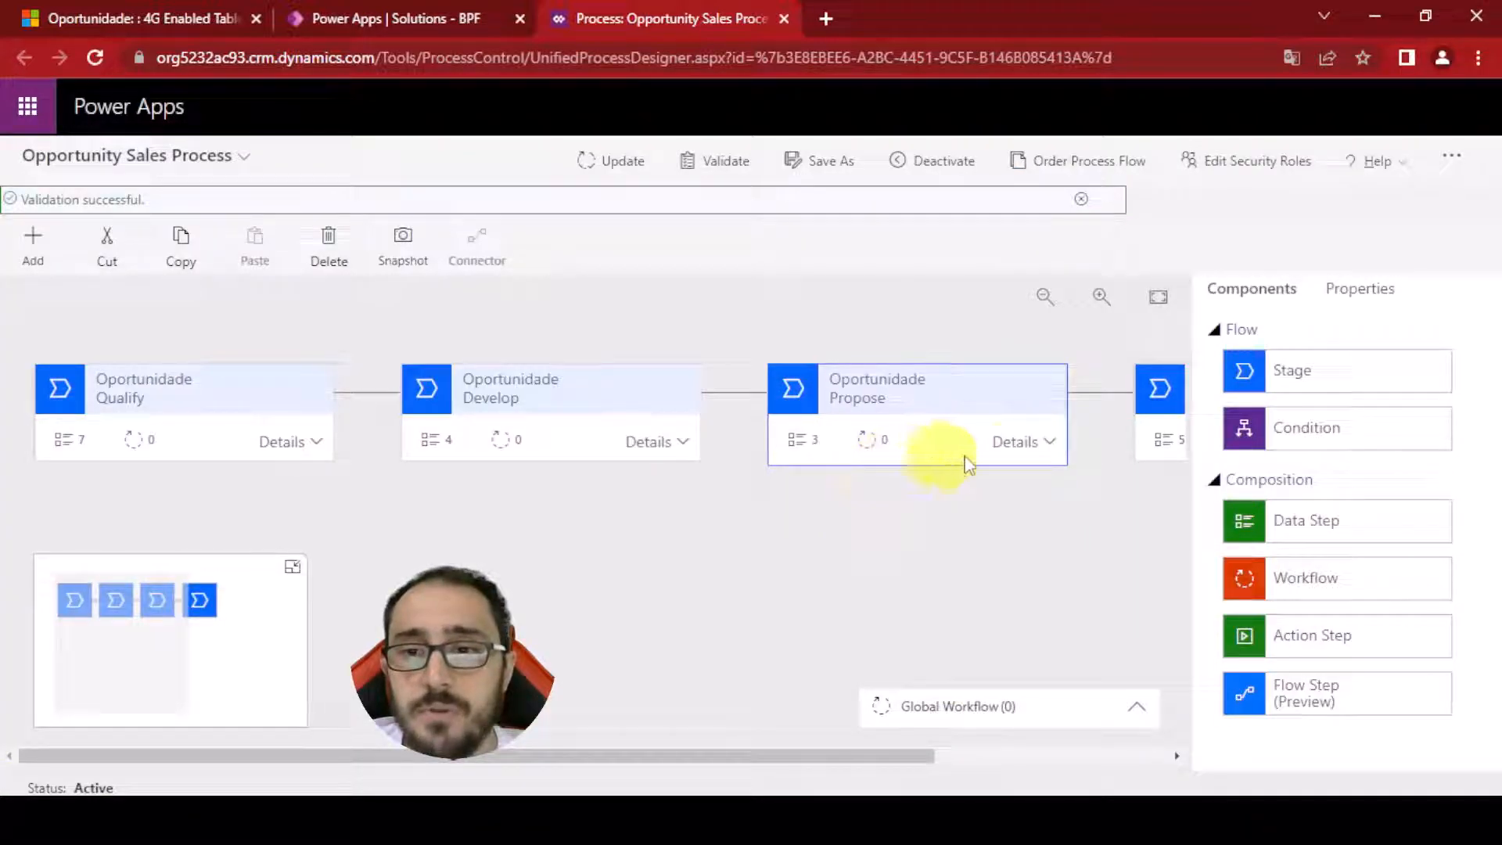
Update the Opportunity Sales Process and recheck the 4G Enabled Tablets opportunity's Propor stage
left_click(1030, 443)
scroll(956, 588, "down", 2)
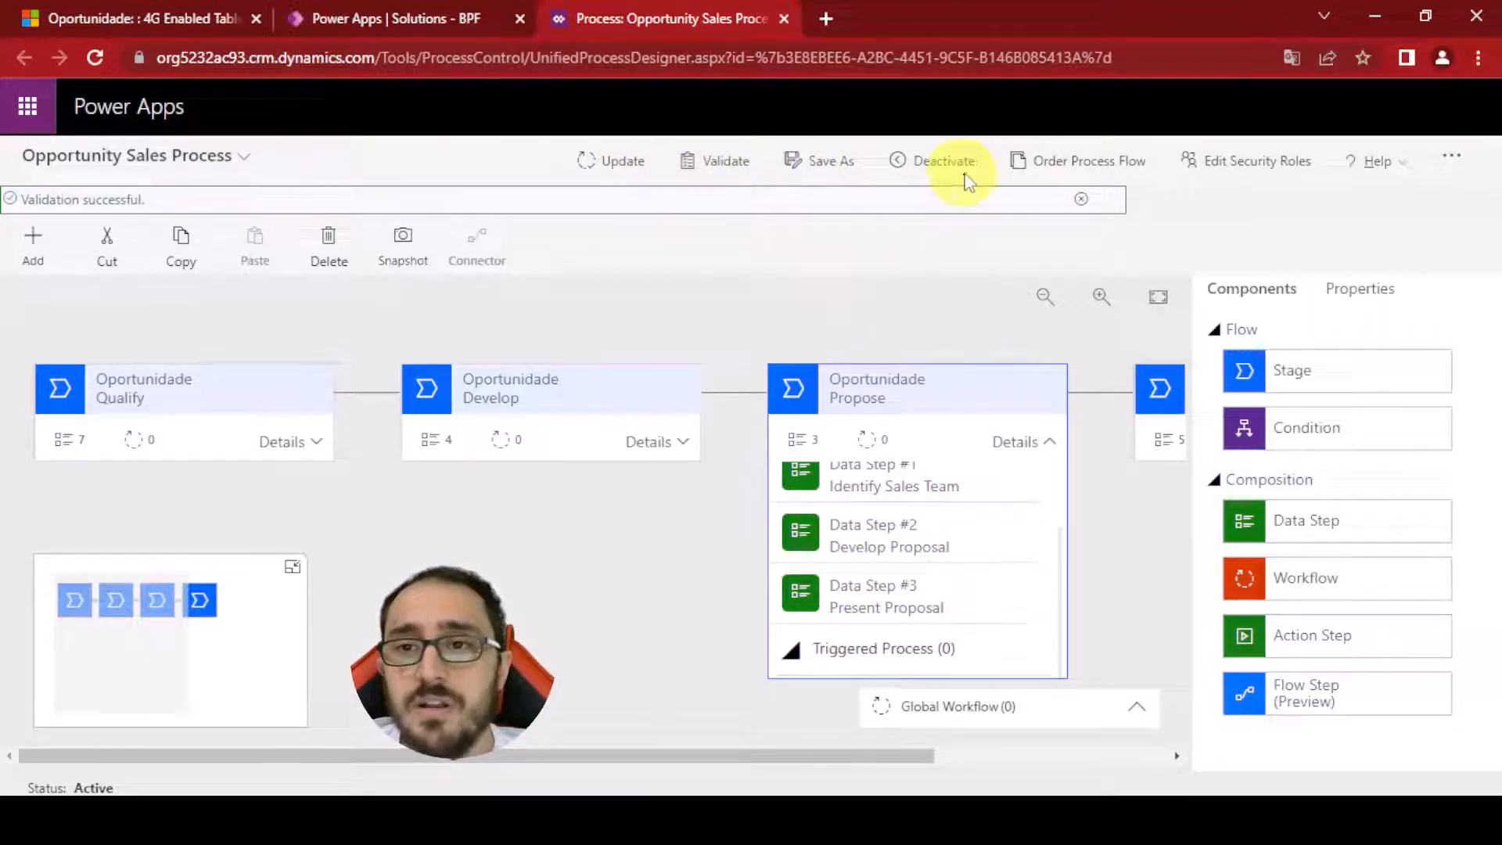
left_click(622, 163)
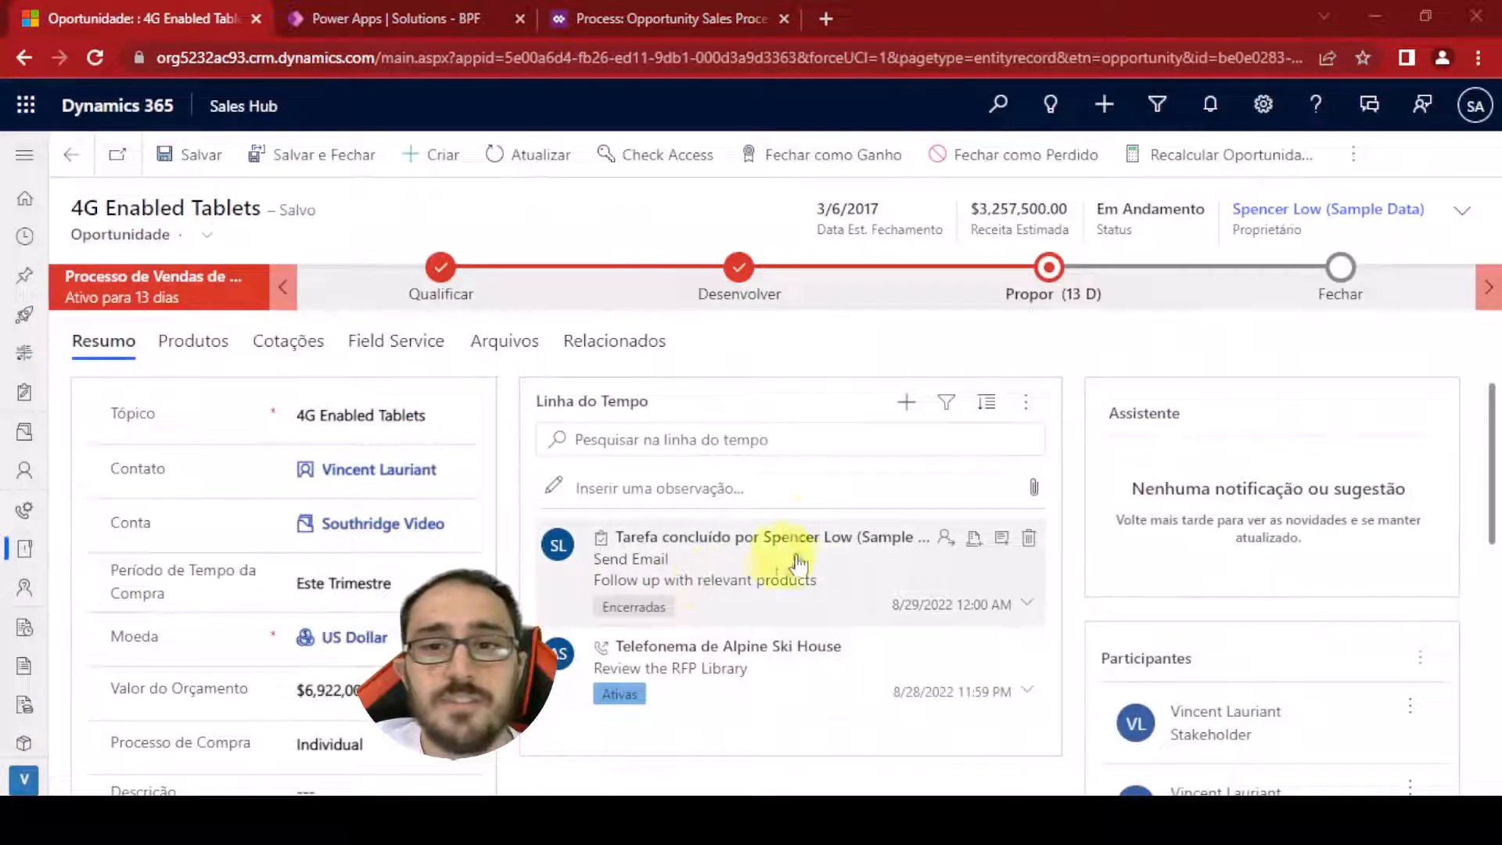
left_click(1025, 292)
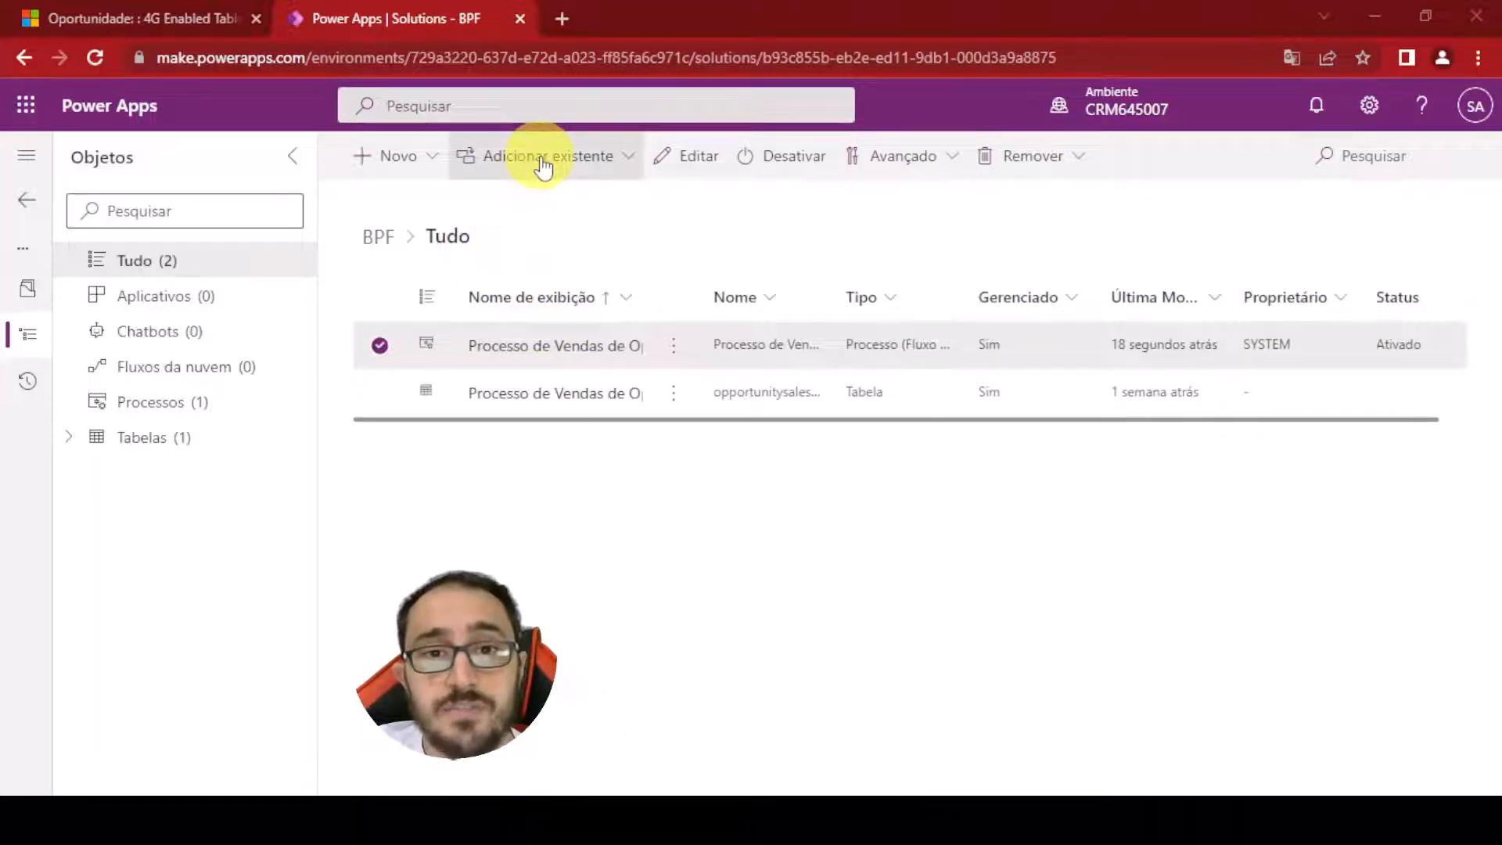
Start a new business process flow in the solution with display name Novo fluxo para oportunidade
left_click(385, 159)
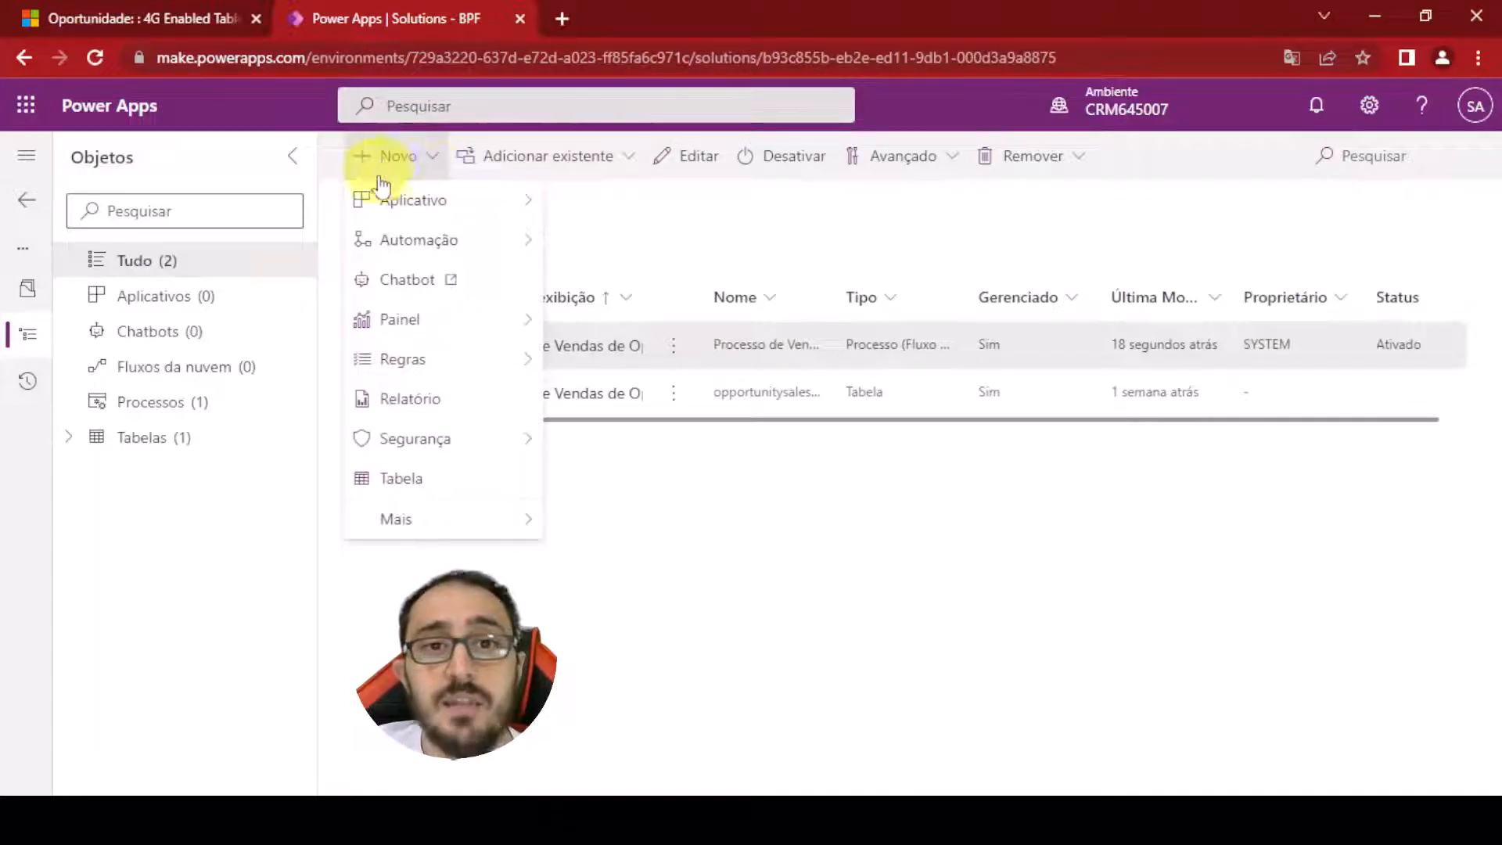
mouse_move(401, 247)
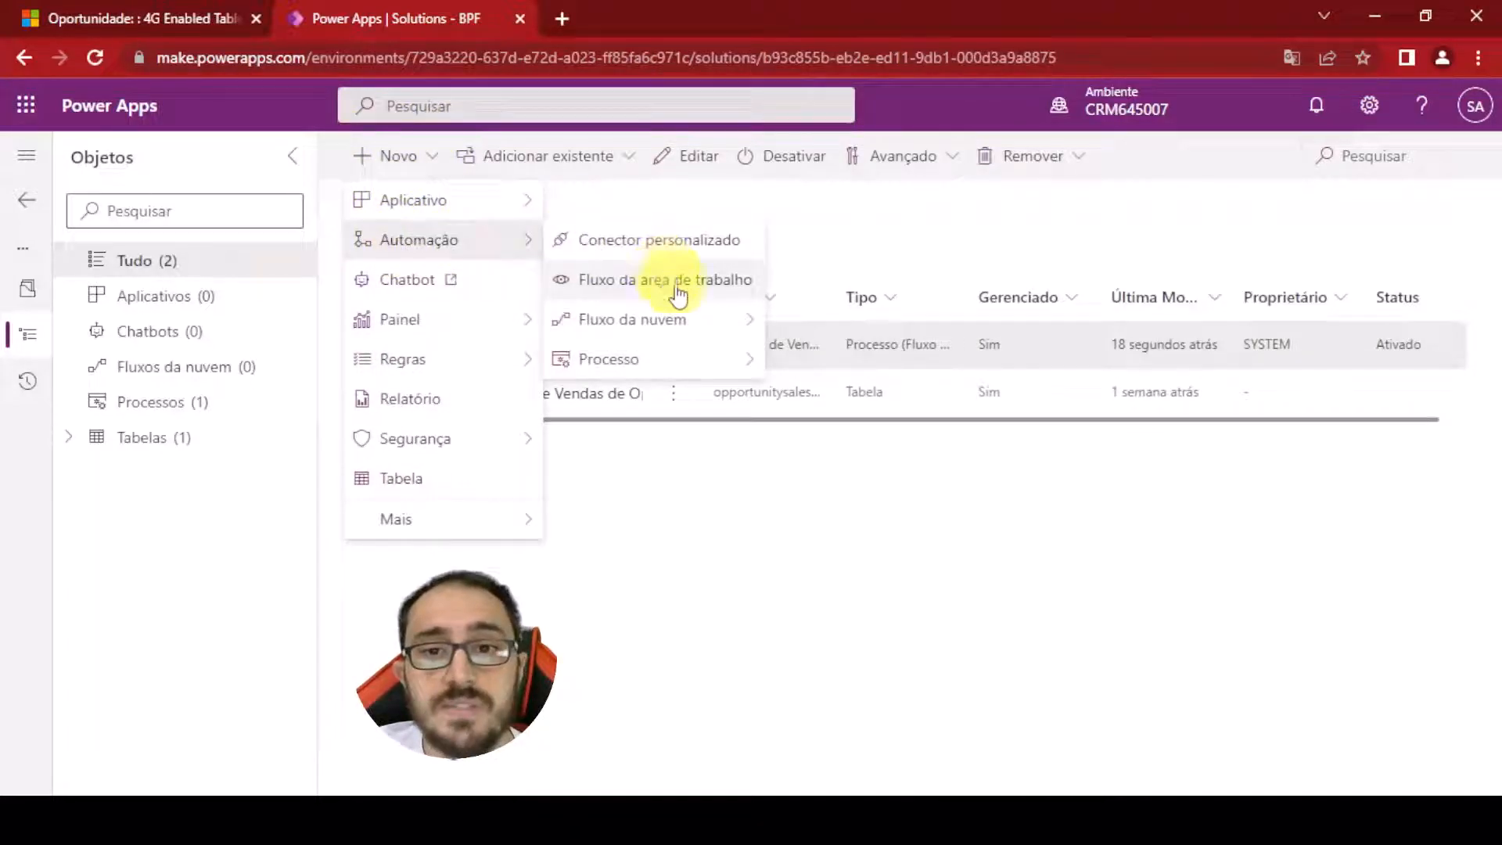
mouse_move(684, 360)
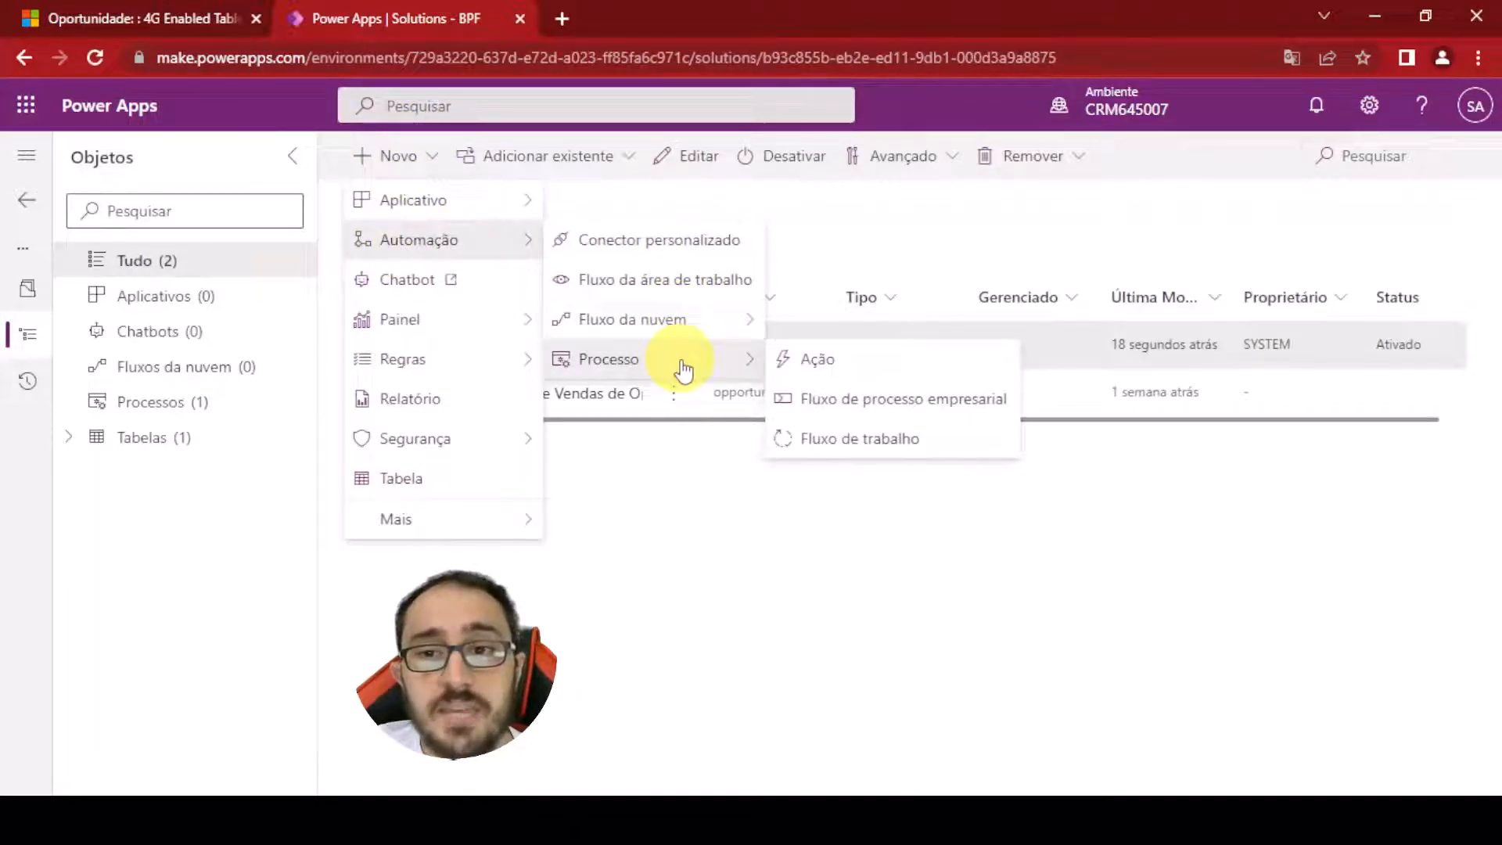
left_click(985, 401)
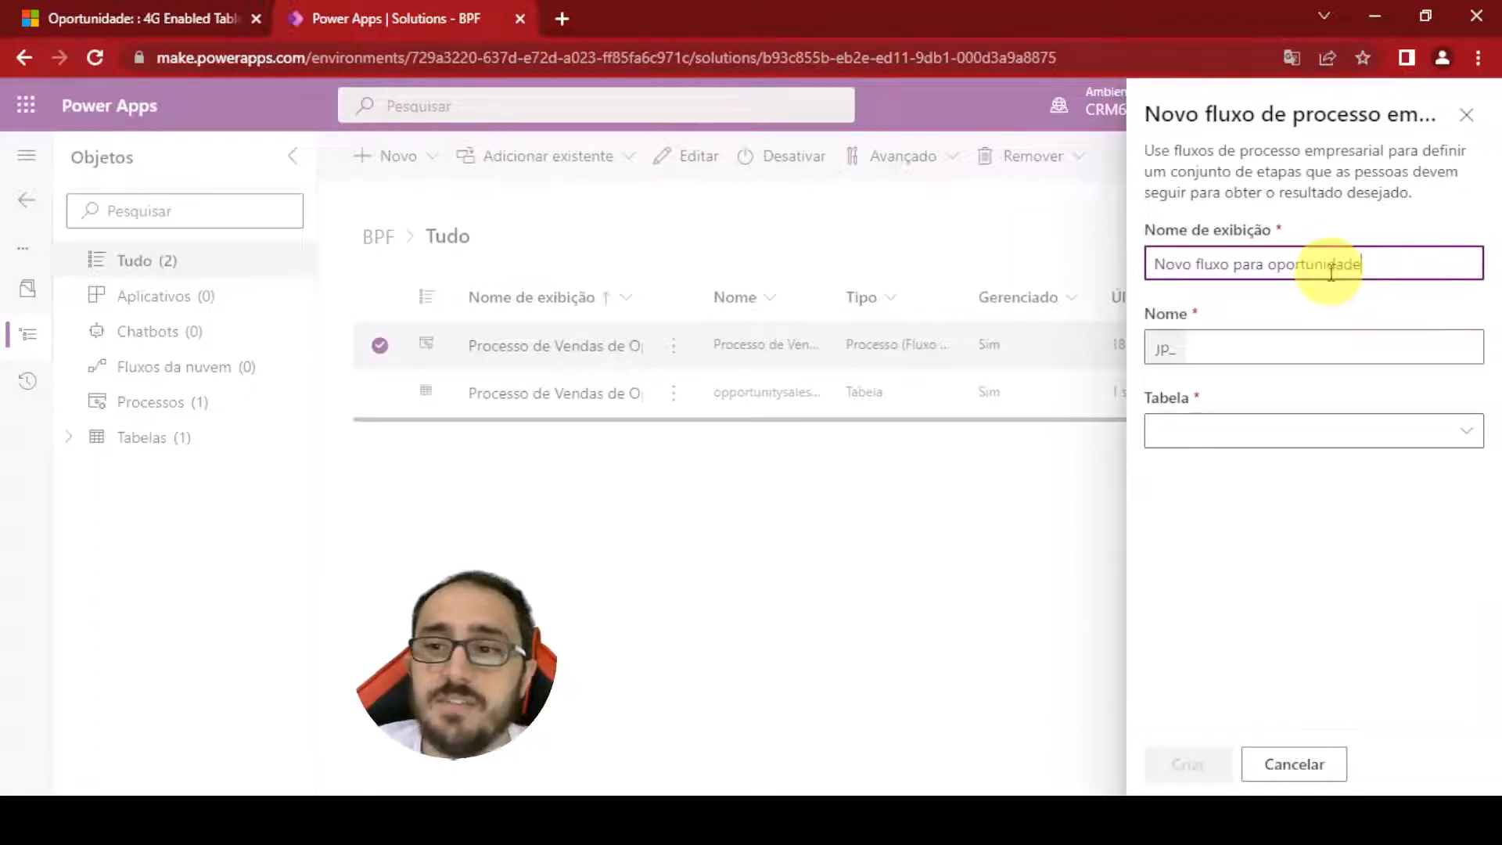
left_click(1341, 301)
left_click_drag(1382, 254, 1156, 262)
left_click(1341, 295)
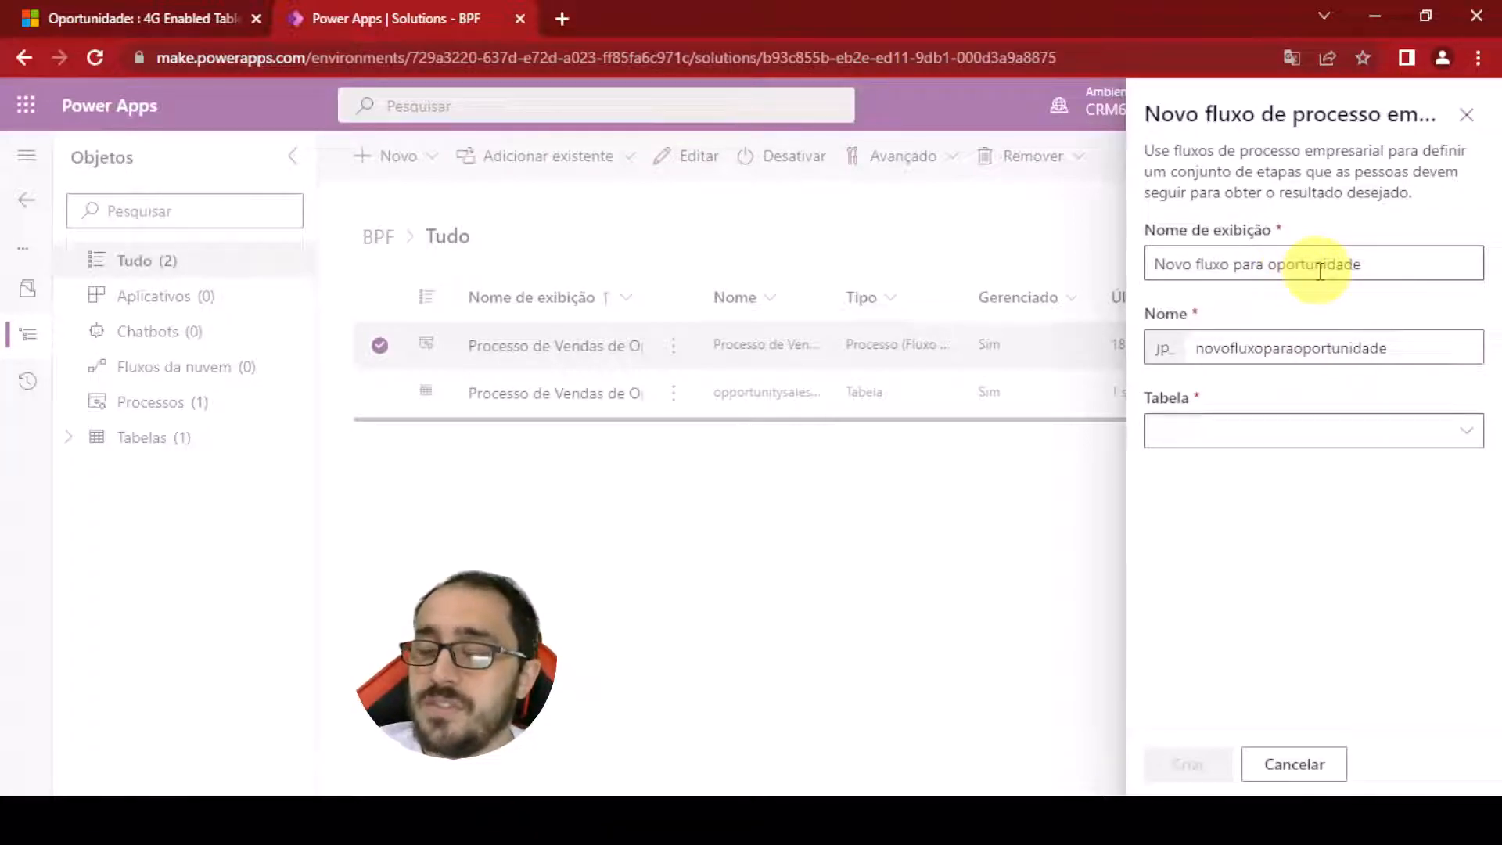
Set the new flow's table to Oportunidade, create it, and finish back in the solution
left_click(1422, 430)
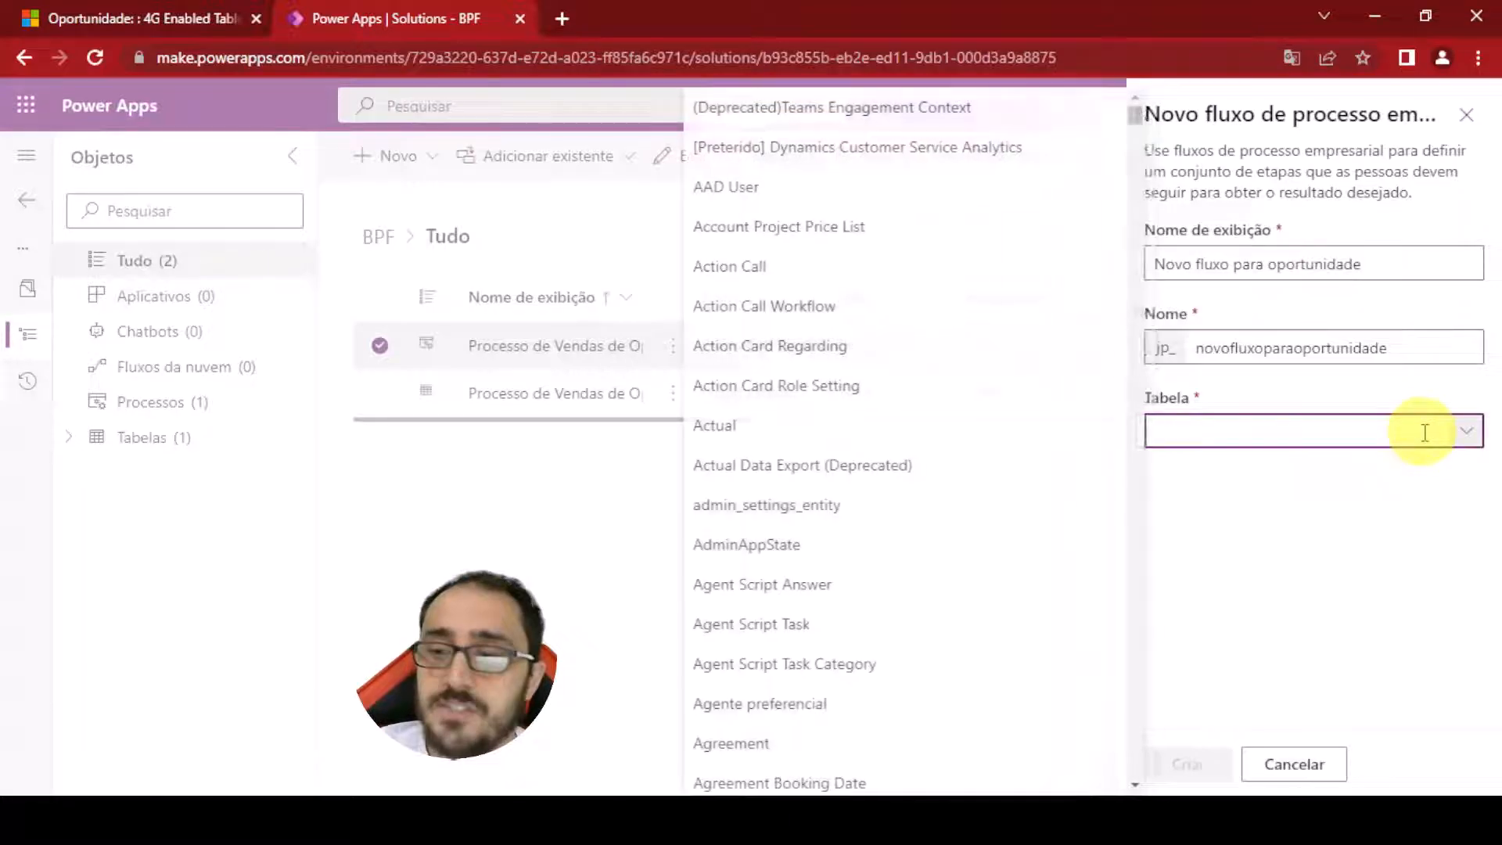
type("Op")
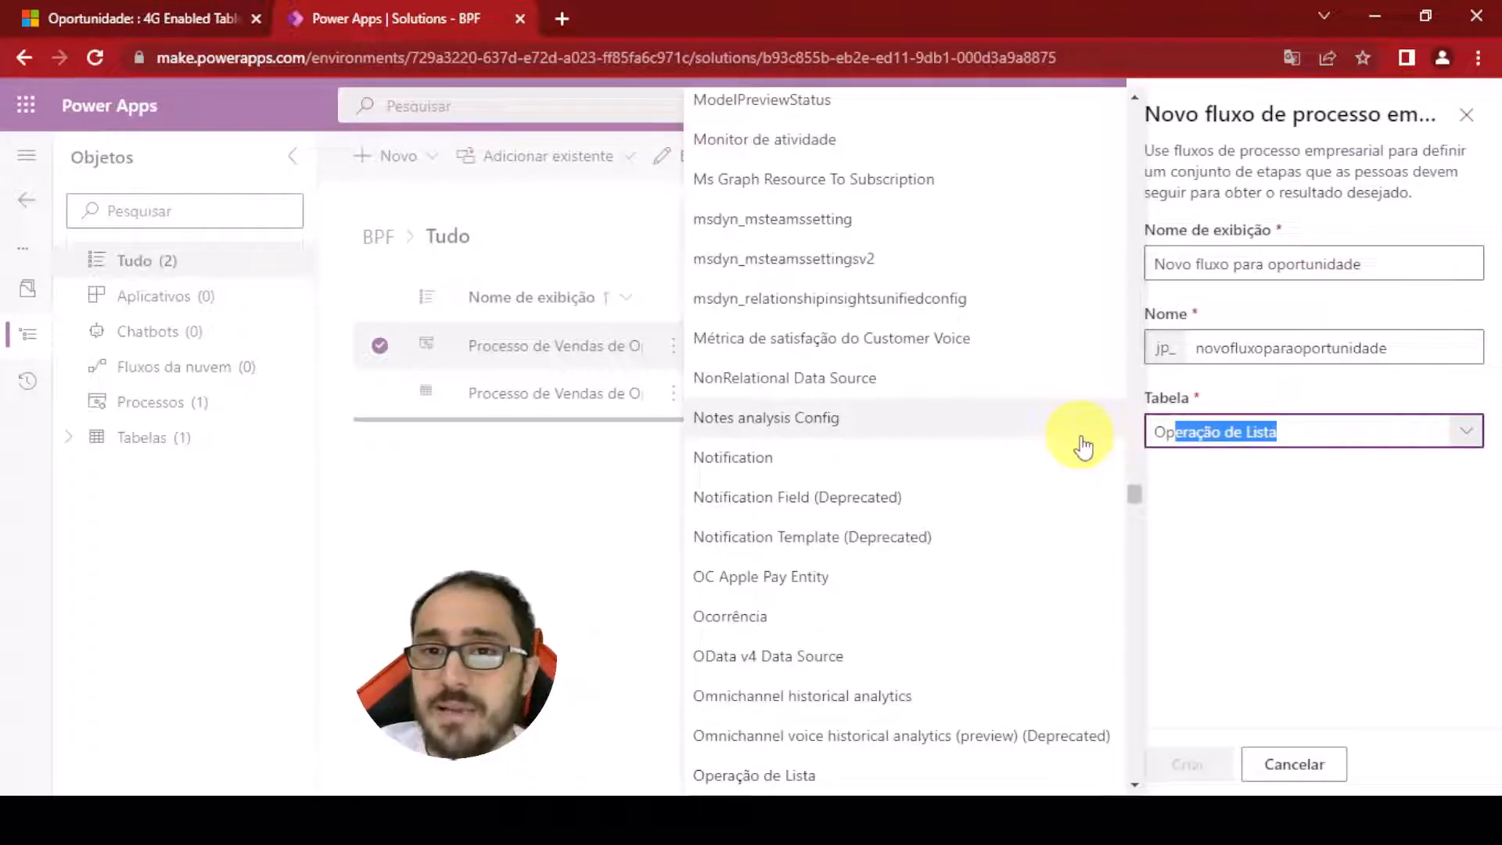
scroll(1081, 446, "down", 5)
left_click(900, 518)
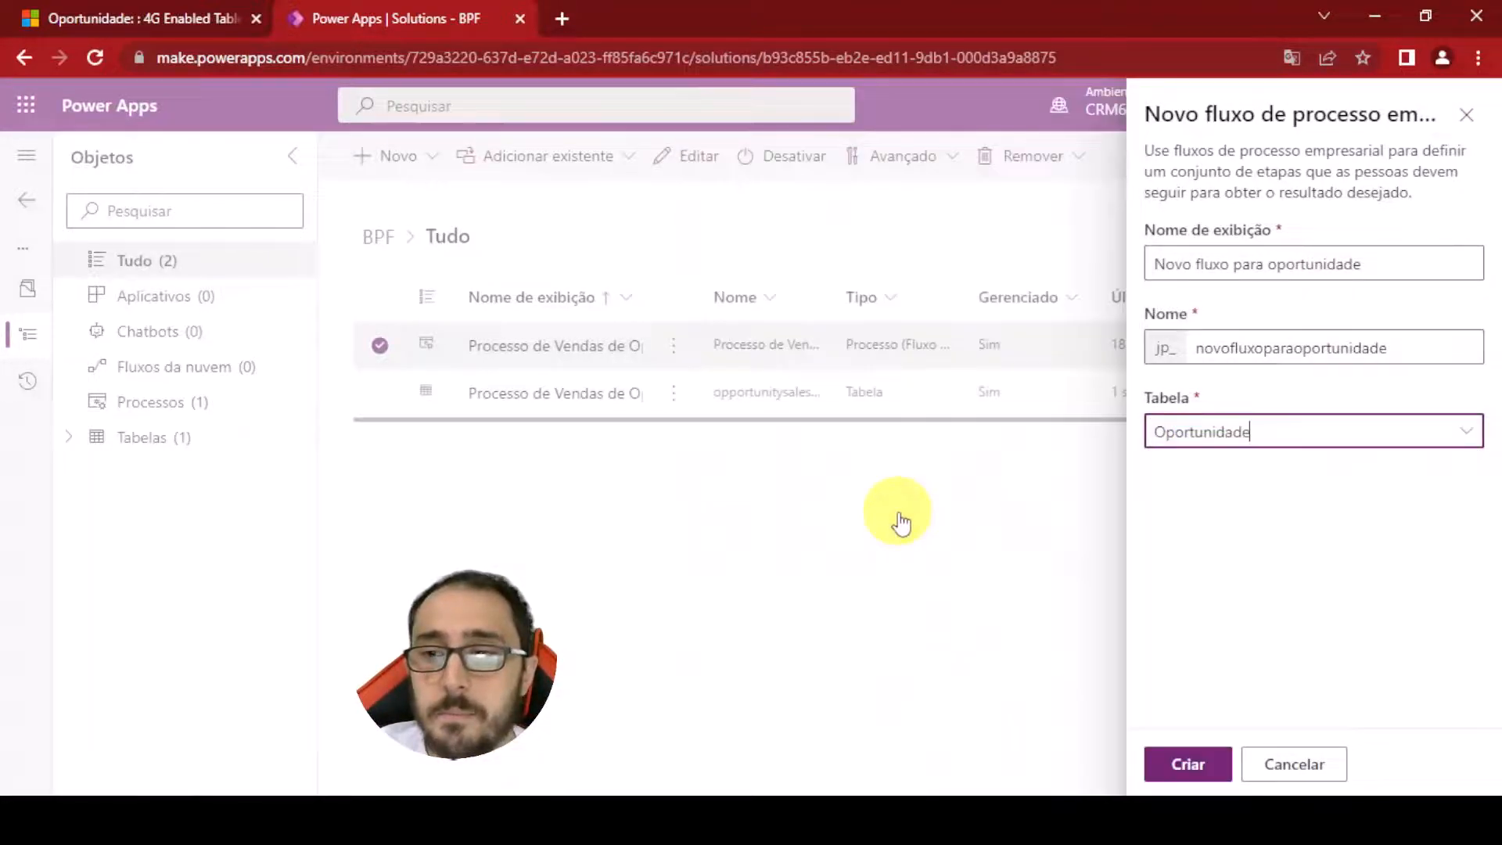
left_click(1466, 430)
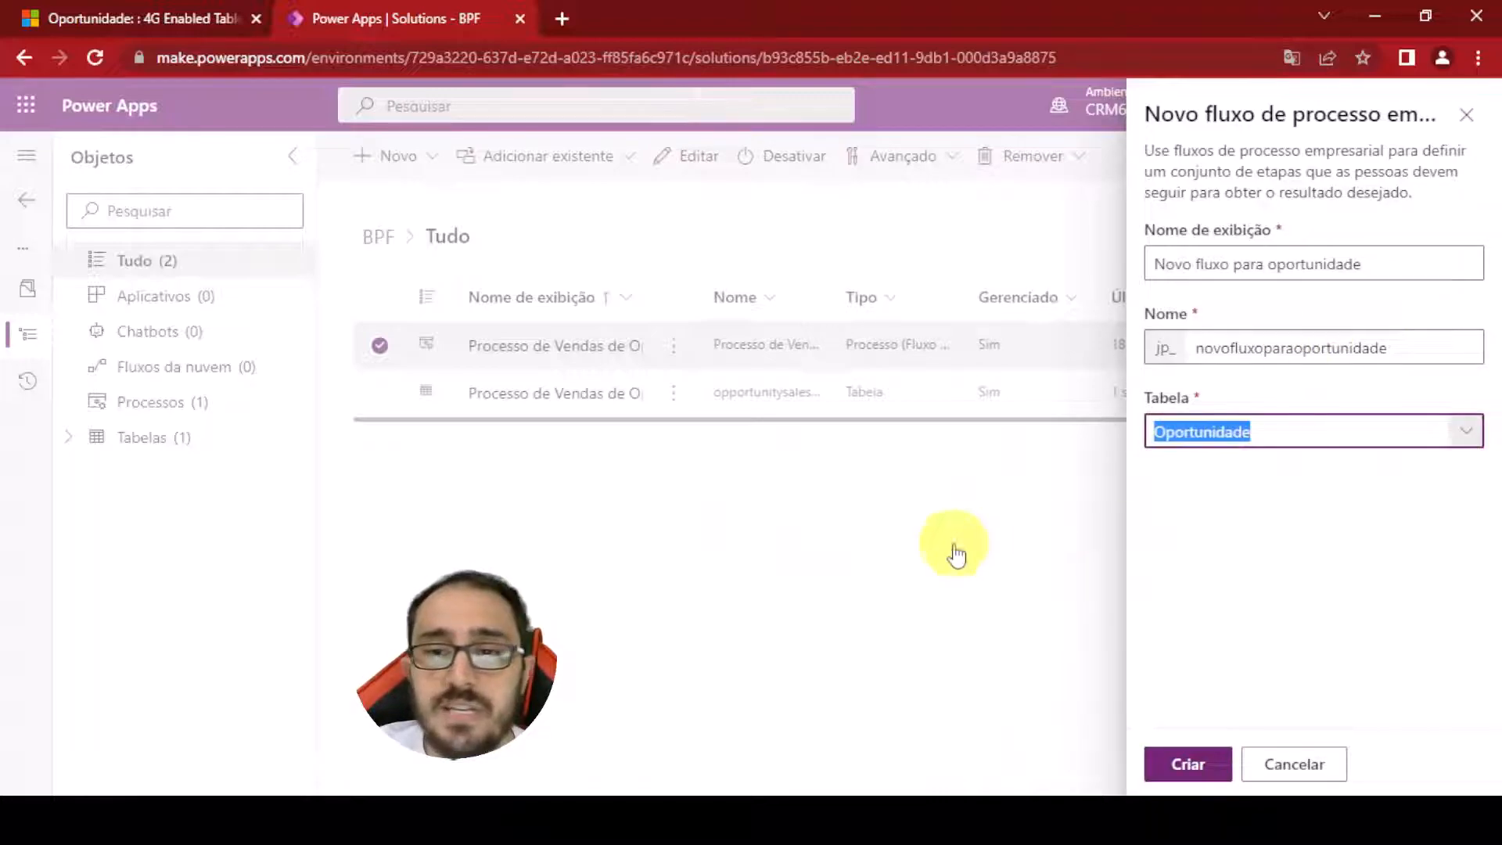
scroll(955, 358, "down", 15)
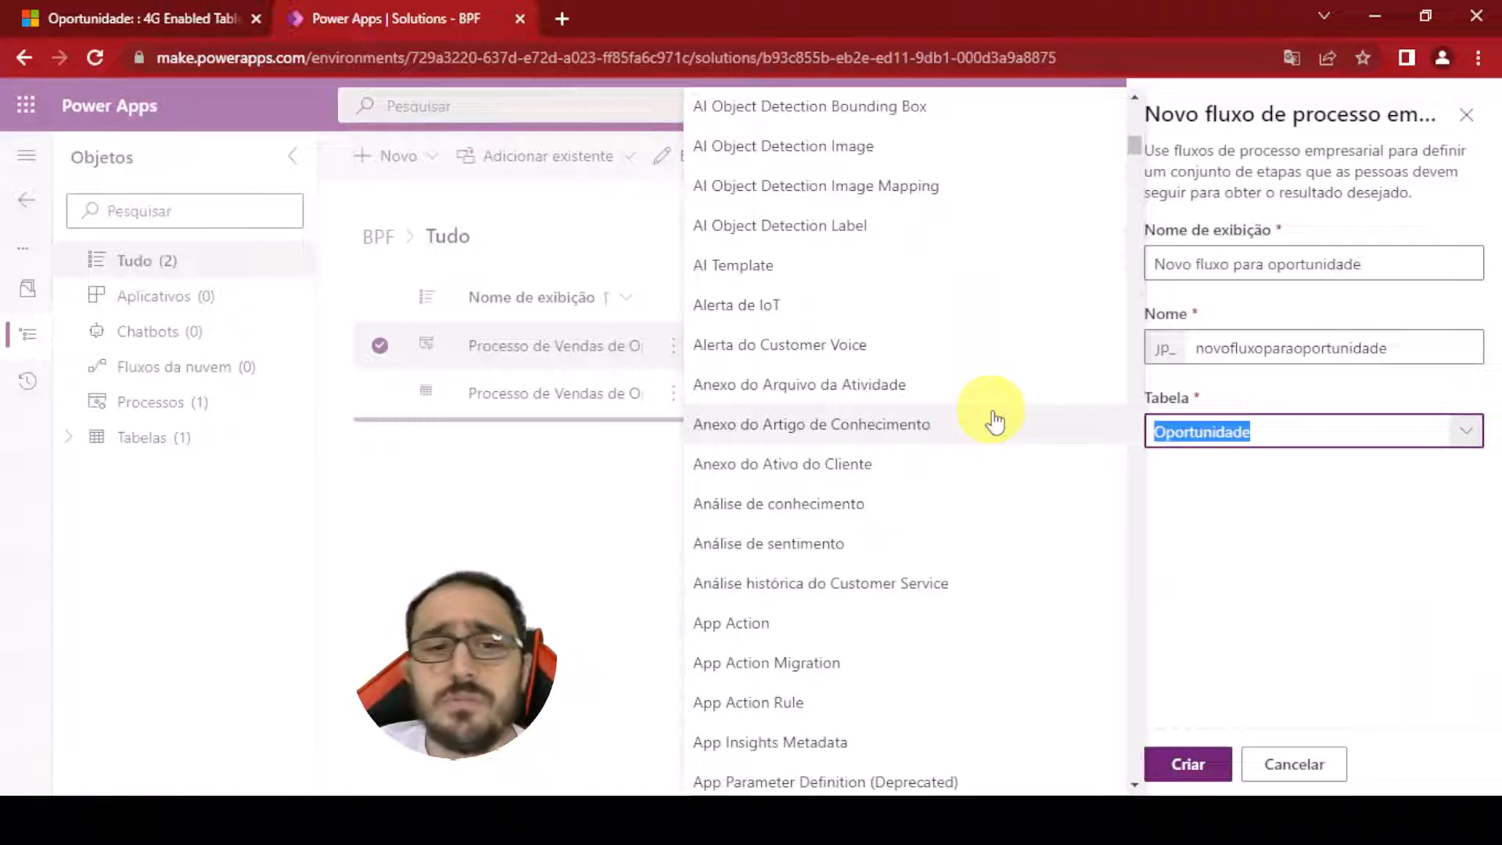
left_click(1402, 503)
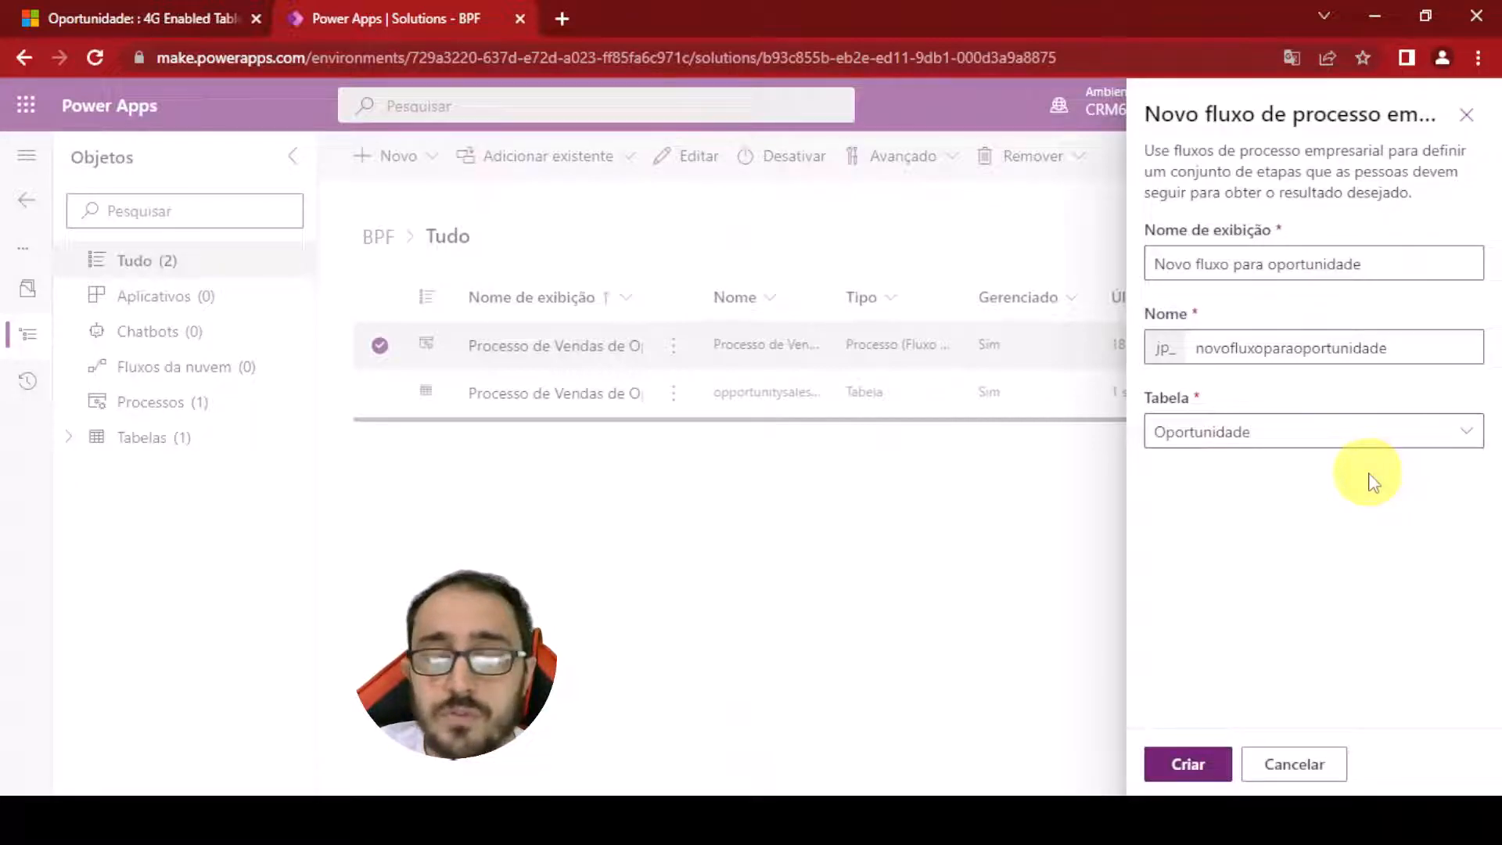
left_click(1199, 764)
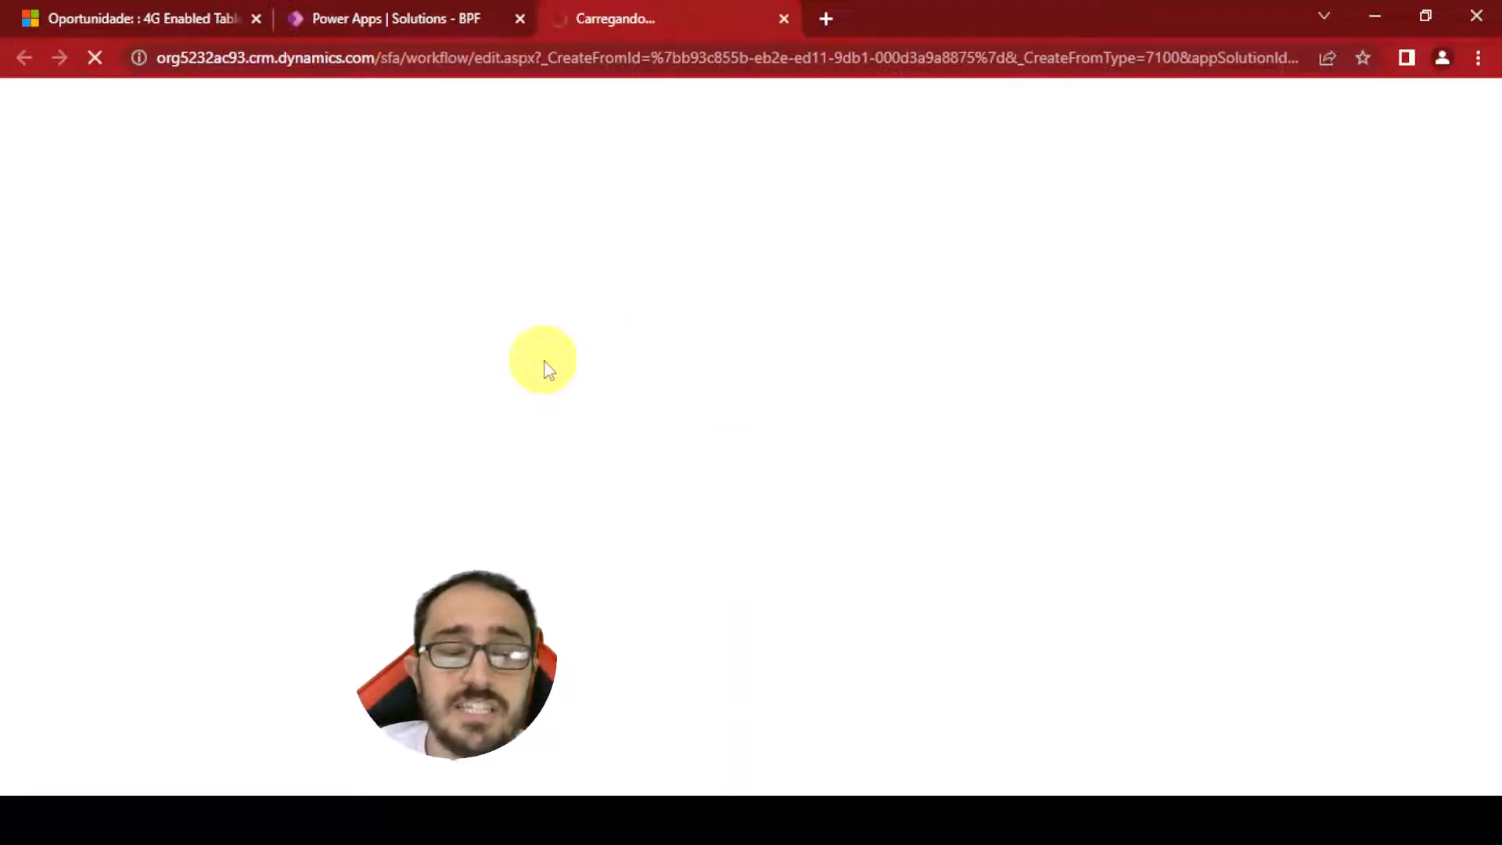
left_click(469, 15)
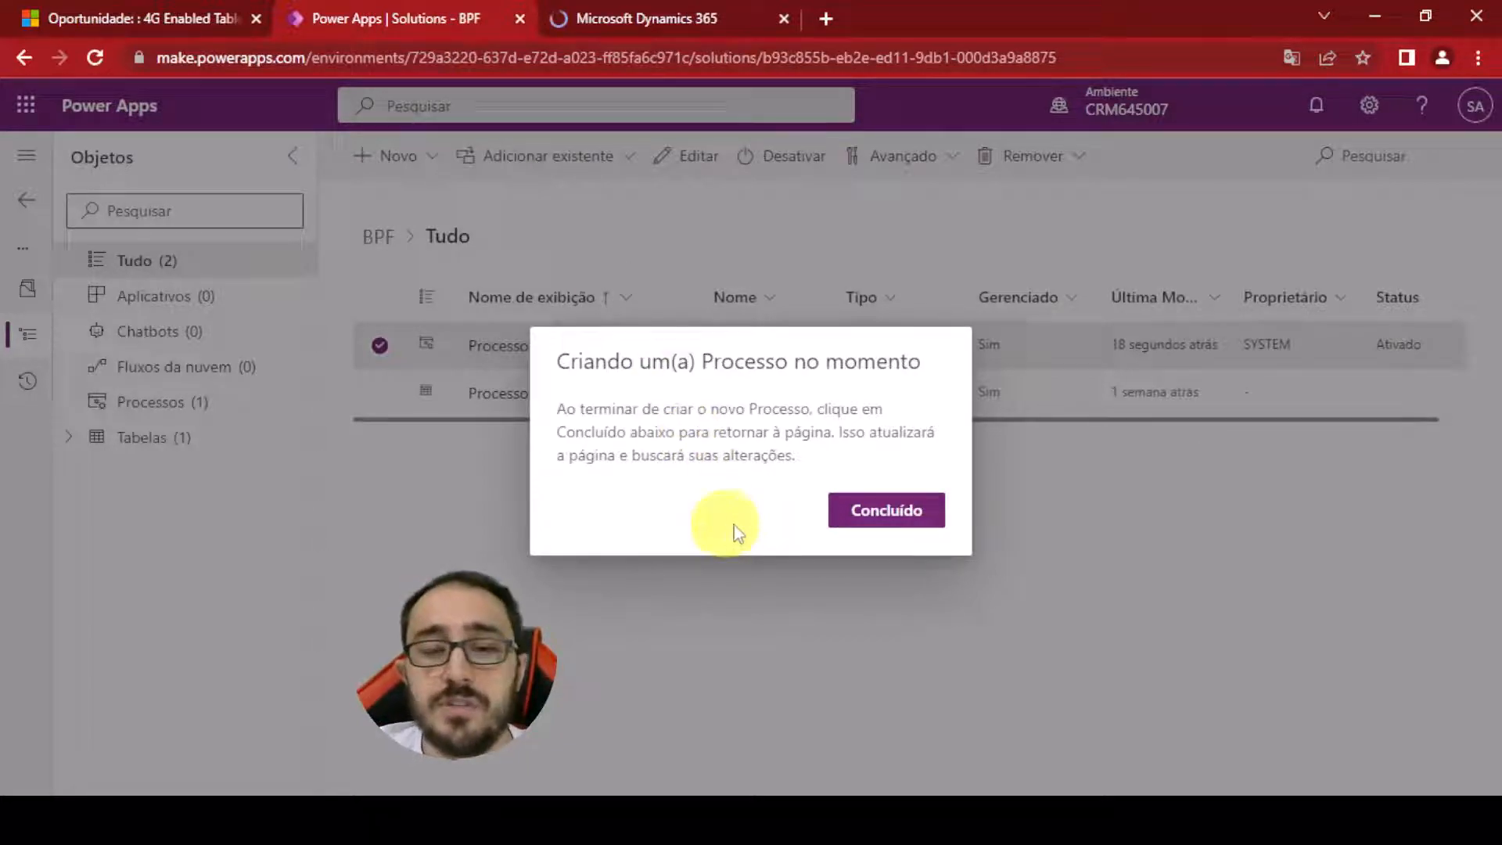
left_click(877, 518)
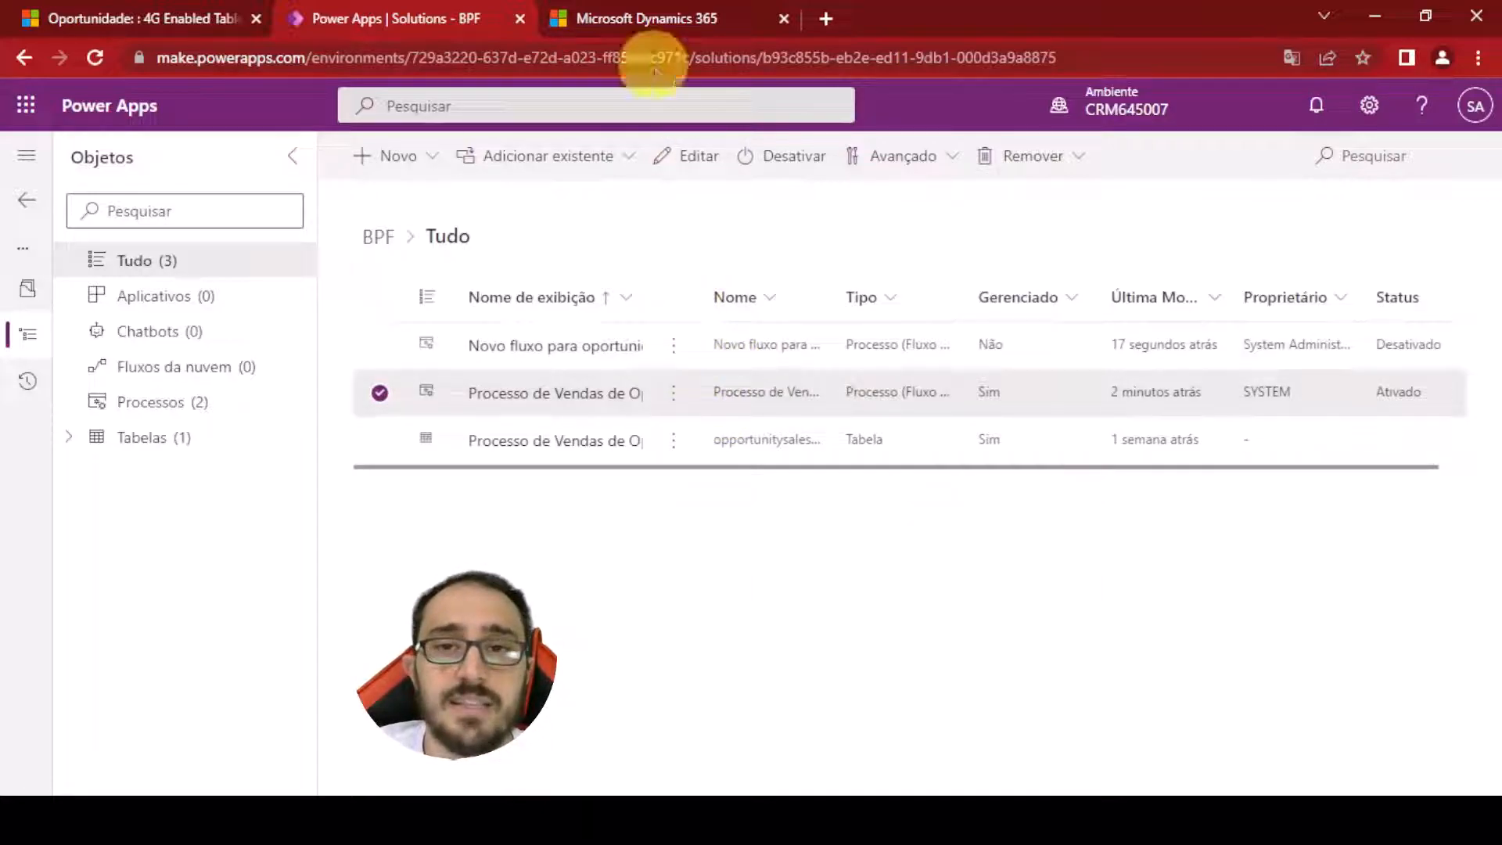
Close the Dynamics 365 error tab and open Novo fluxo para oportunidade from the solution in the process designer
left_click(626, 15)
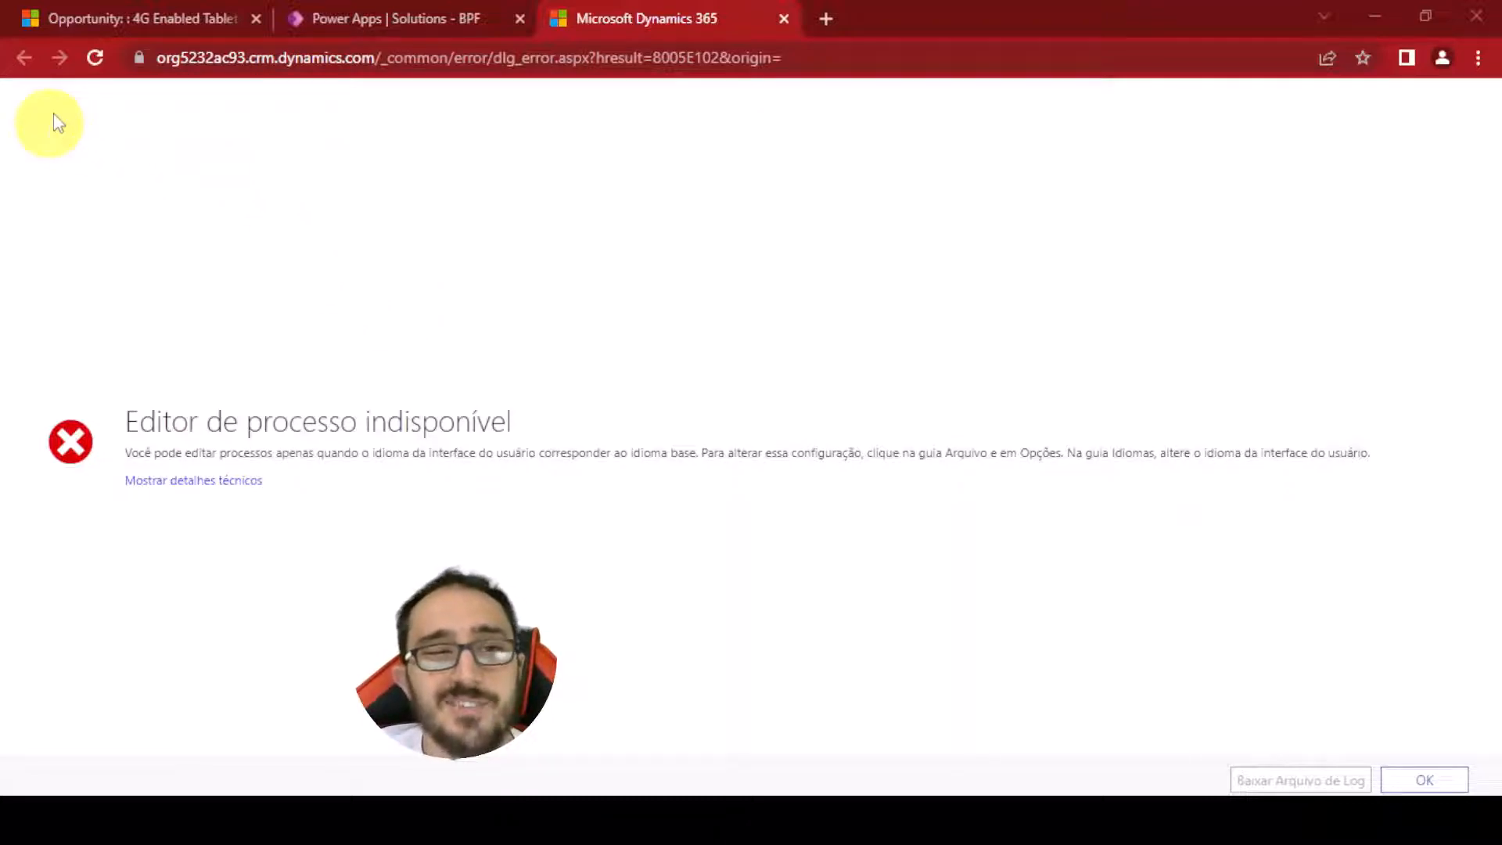
middle_click(676, 22)
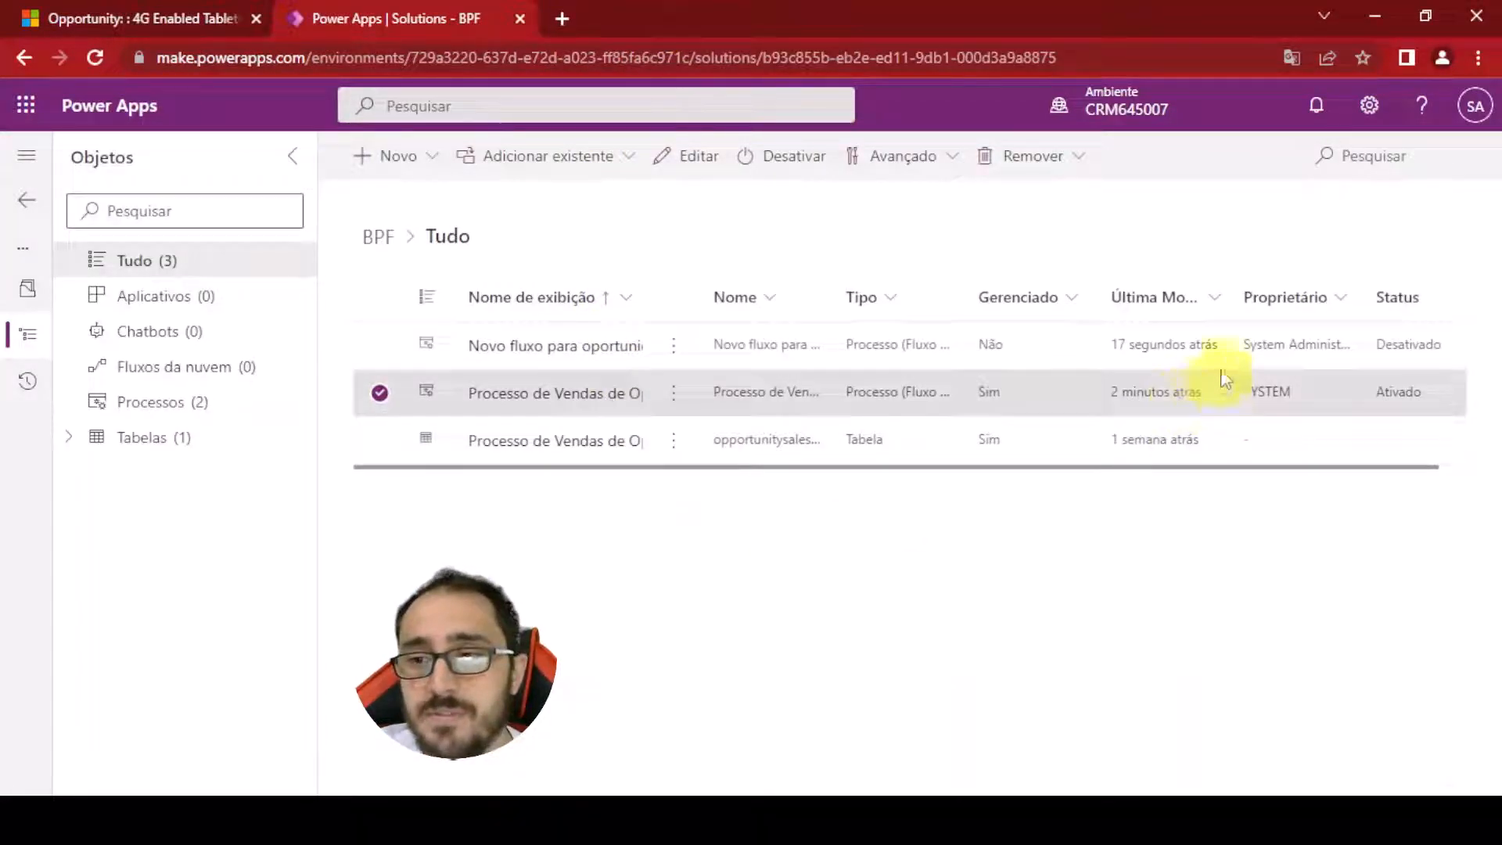
left_click(562, 345)
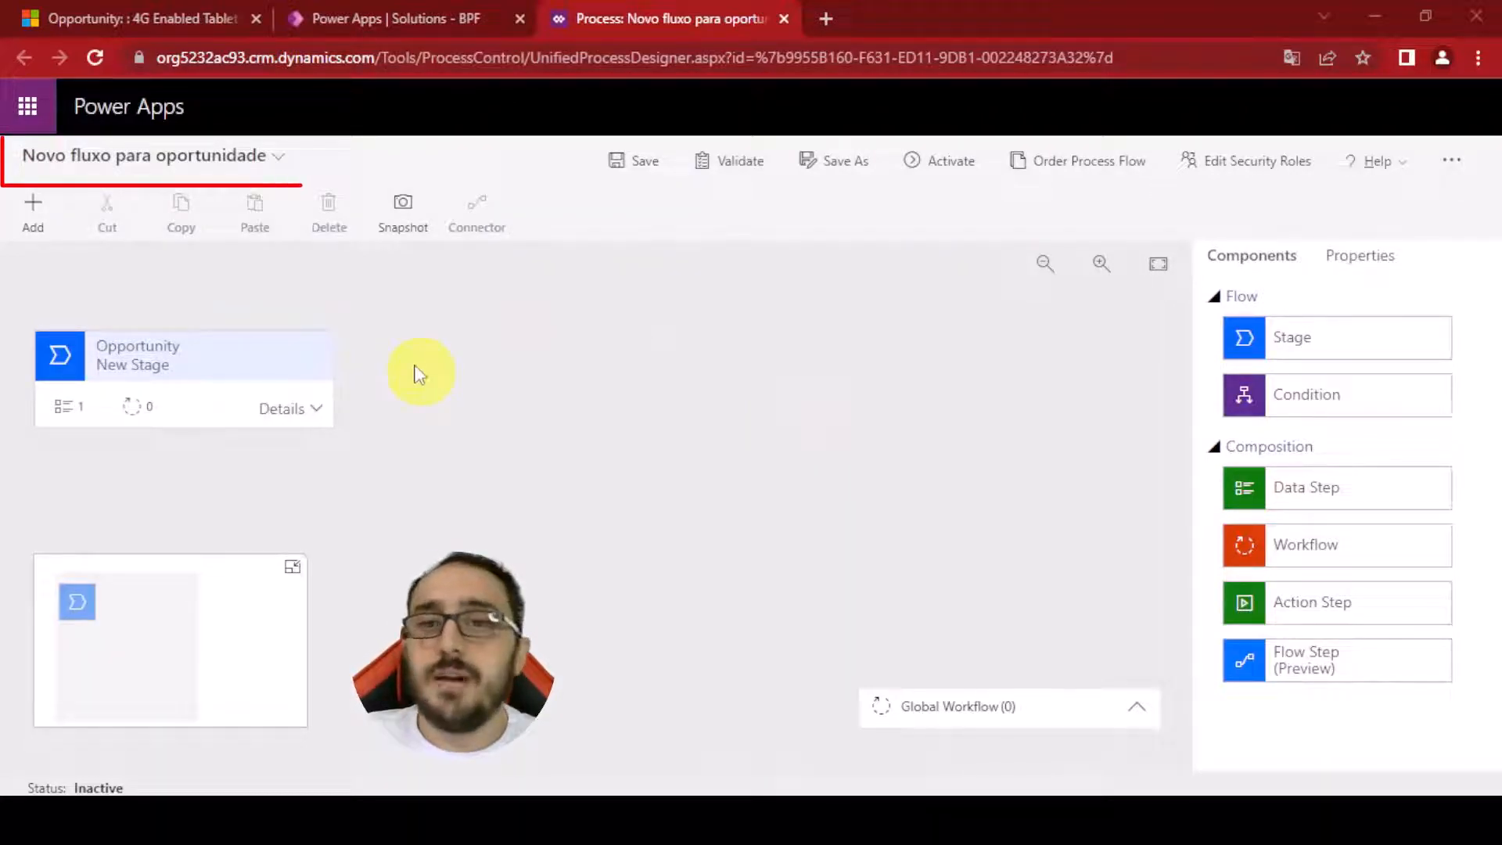
Expand the flow's header details to review its process name, owner and primary entity, then collapse them
left_click(279, 158)
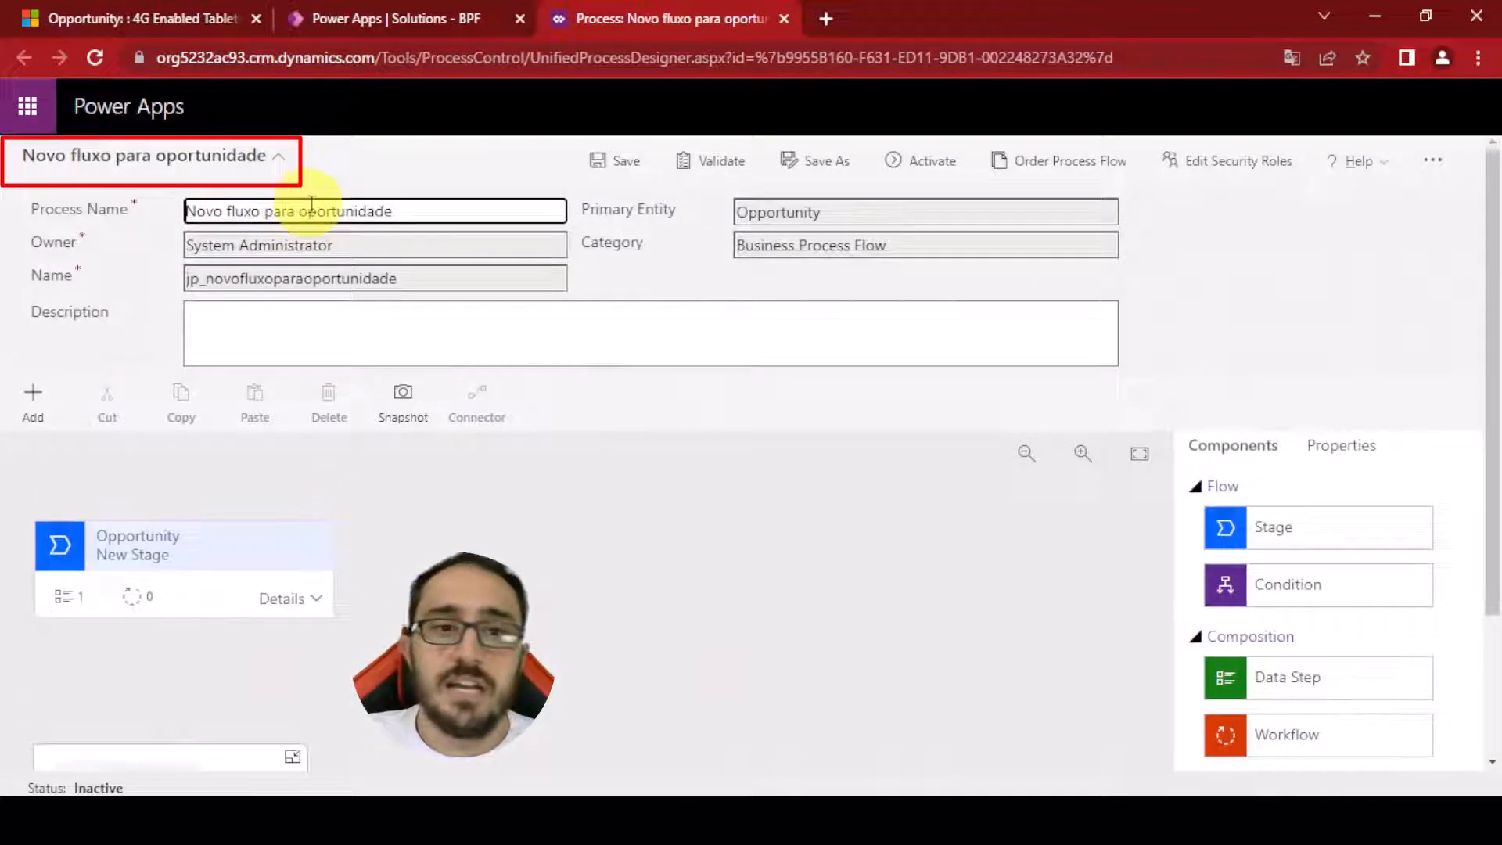
left_click(436, 340)
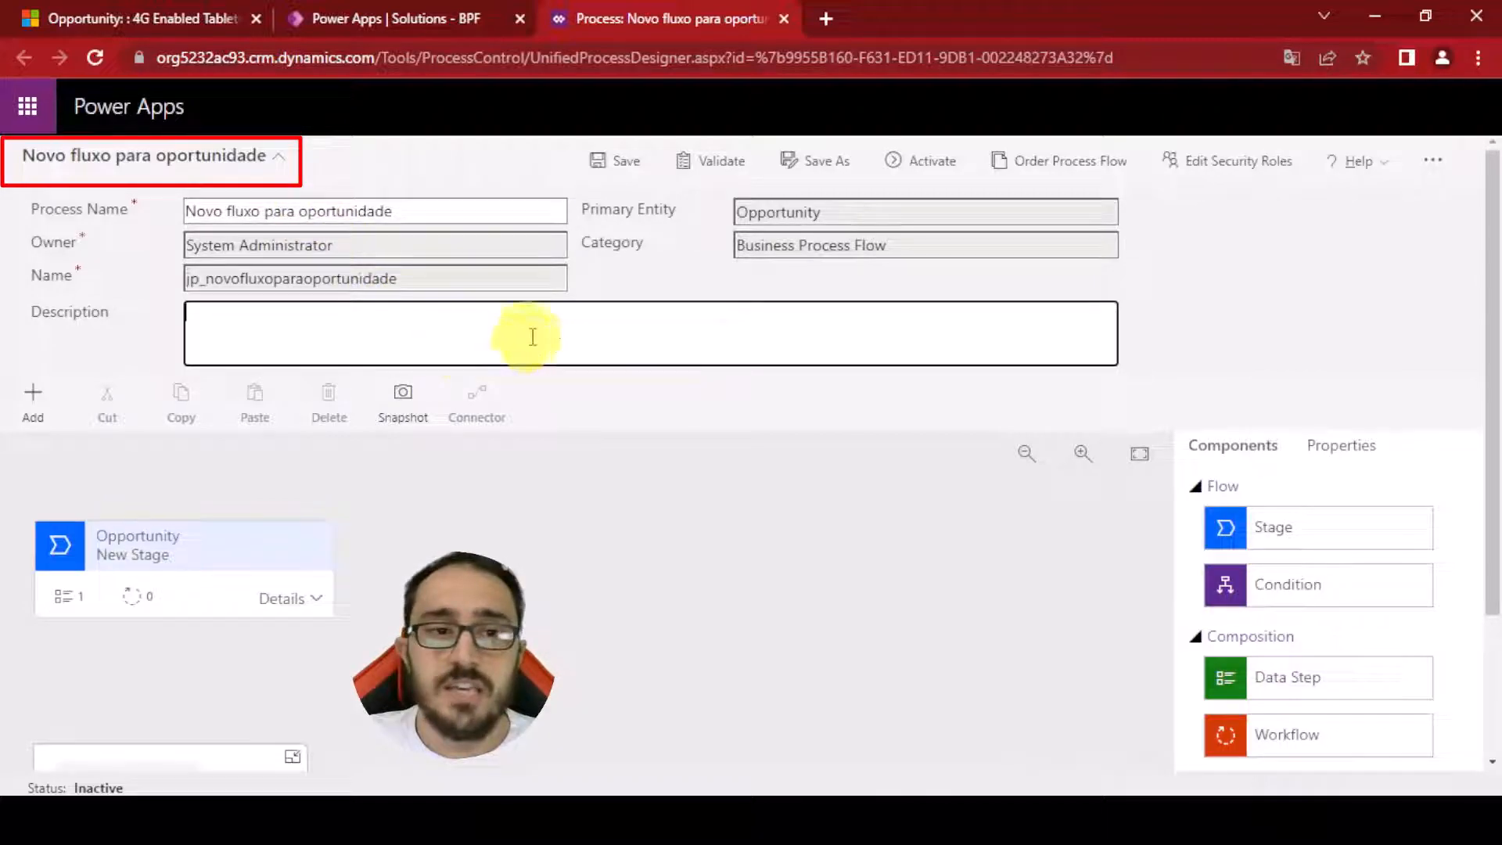
left_click(278, 157)
left_click(280, 160)
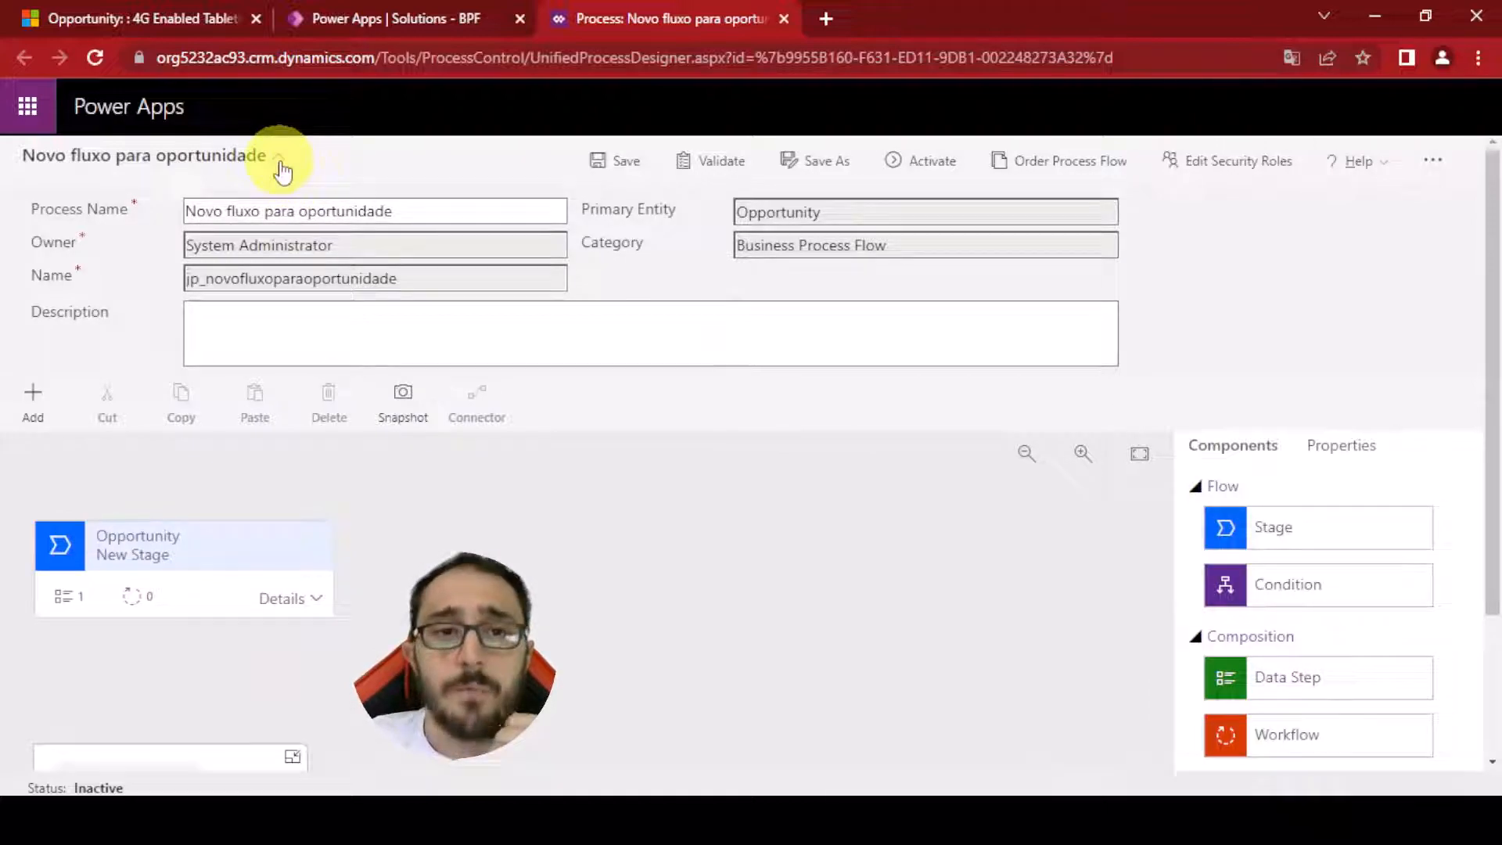
left_click(280, 159)
Add a second stage to the flow after the first stage
left_click(57, 374)
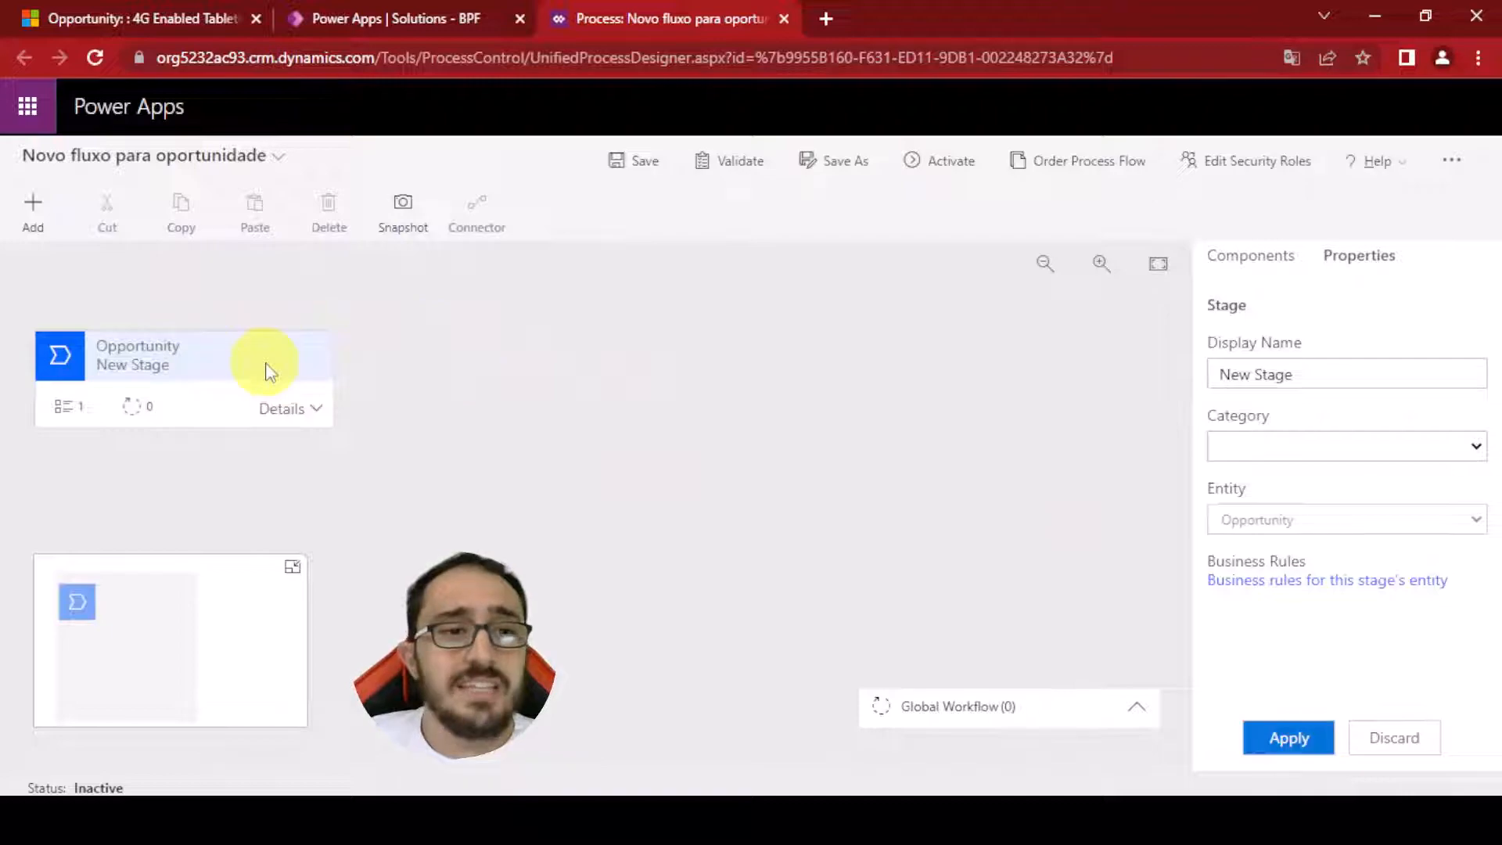
left_click(31, 210)
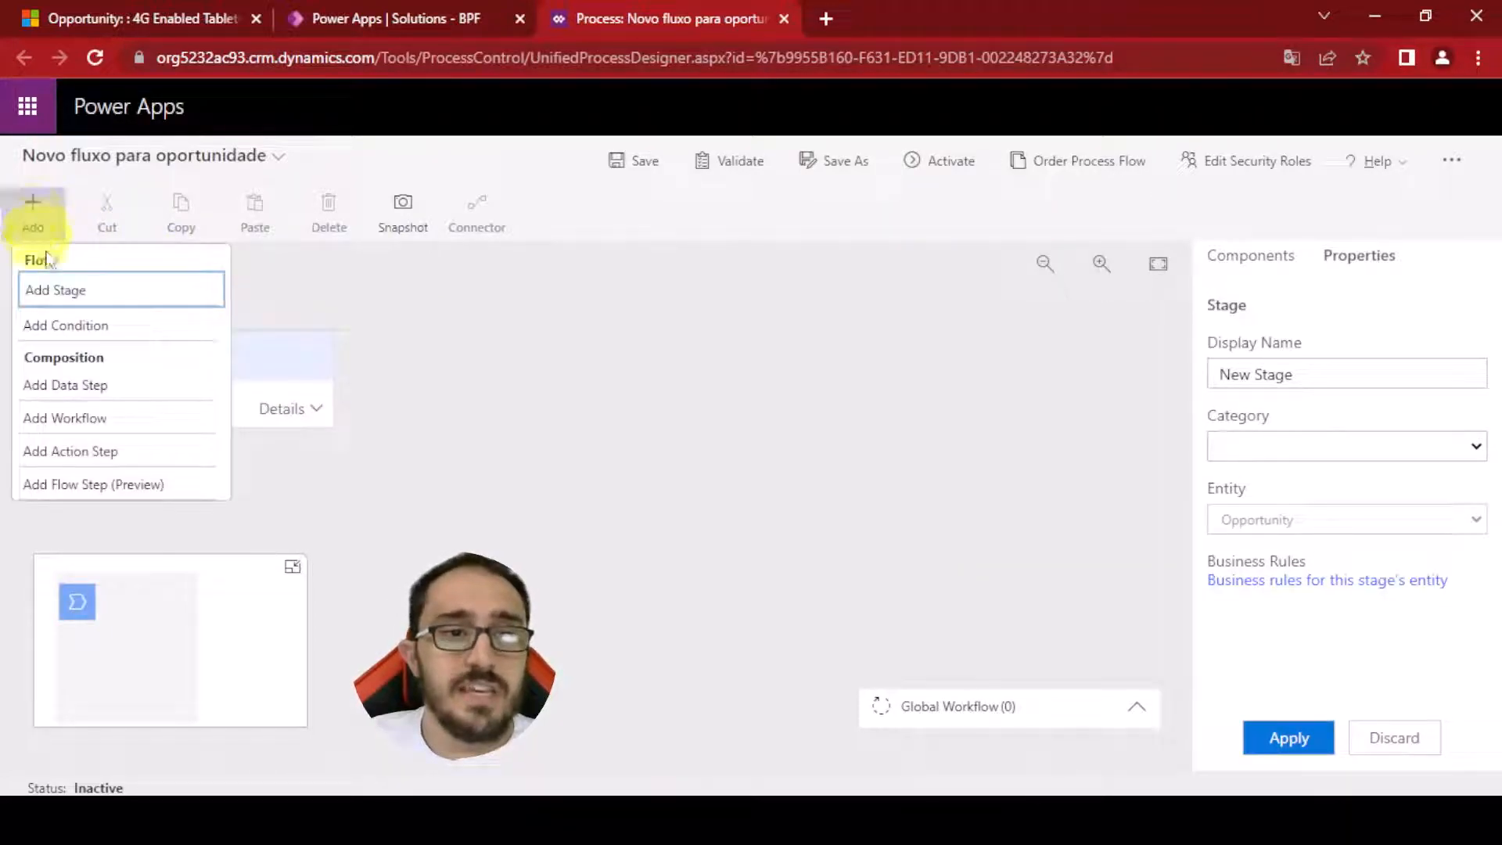
left_click(61, 289)
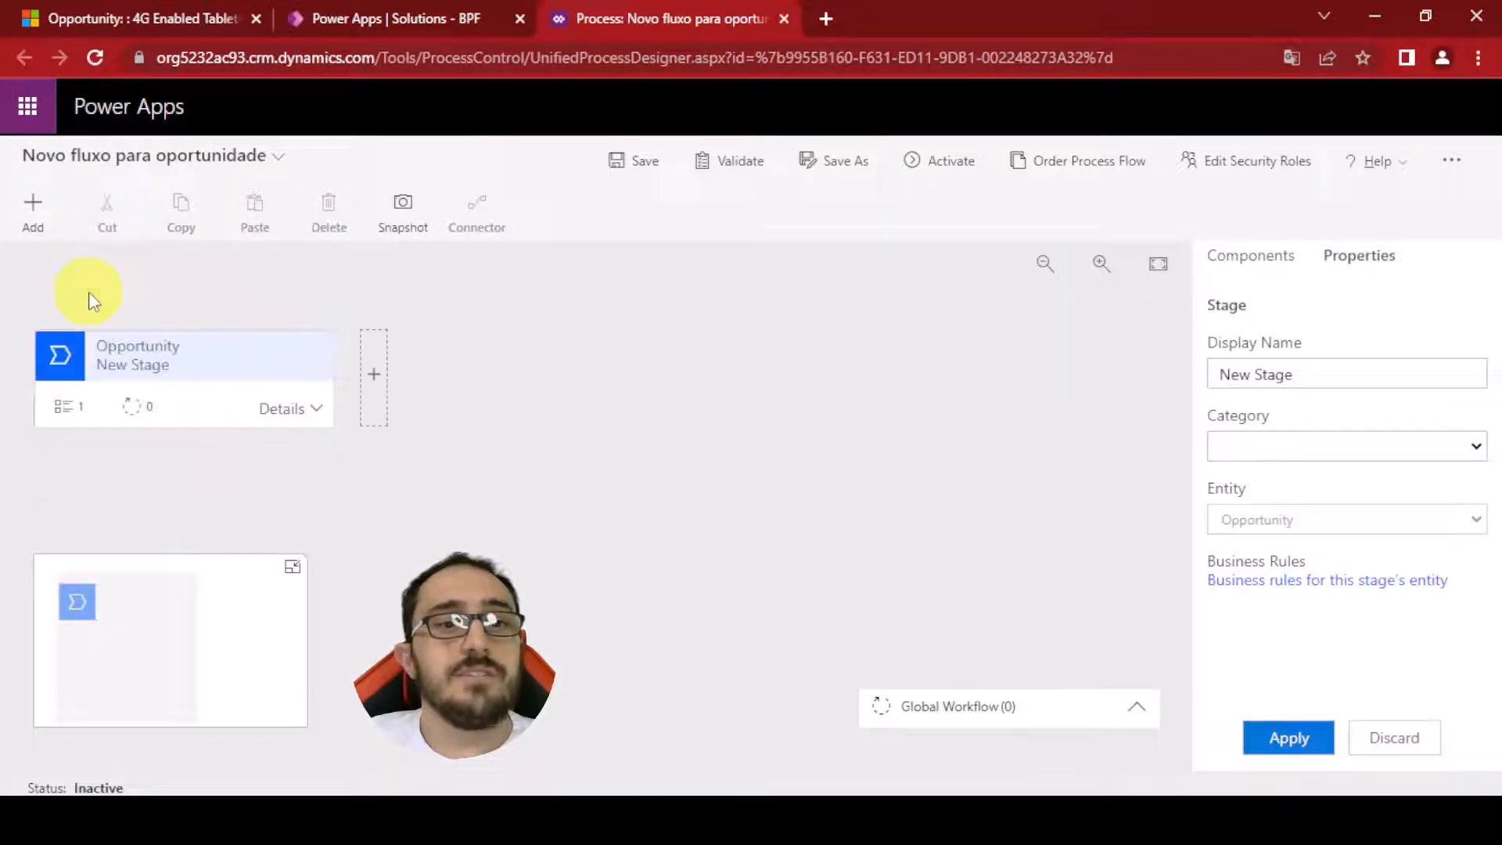
left_click(377, 386)
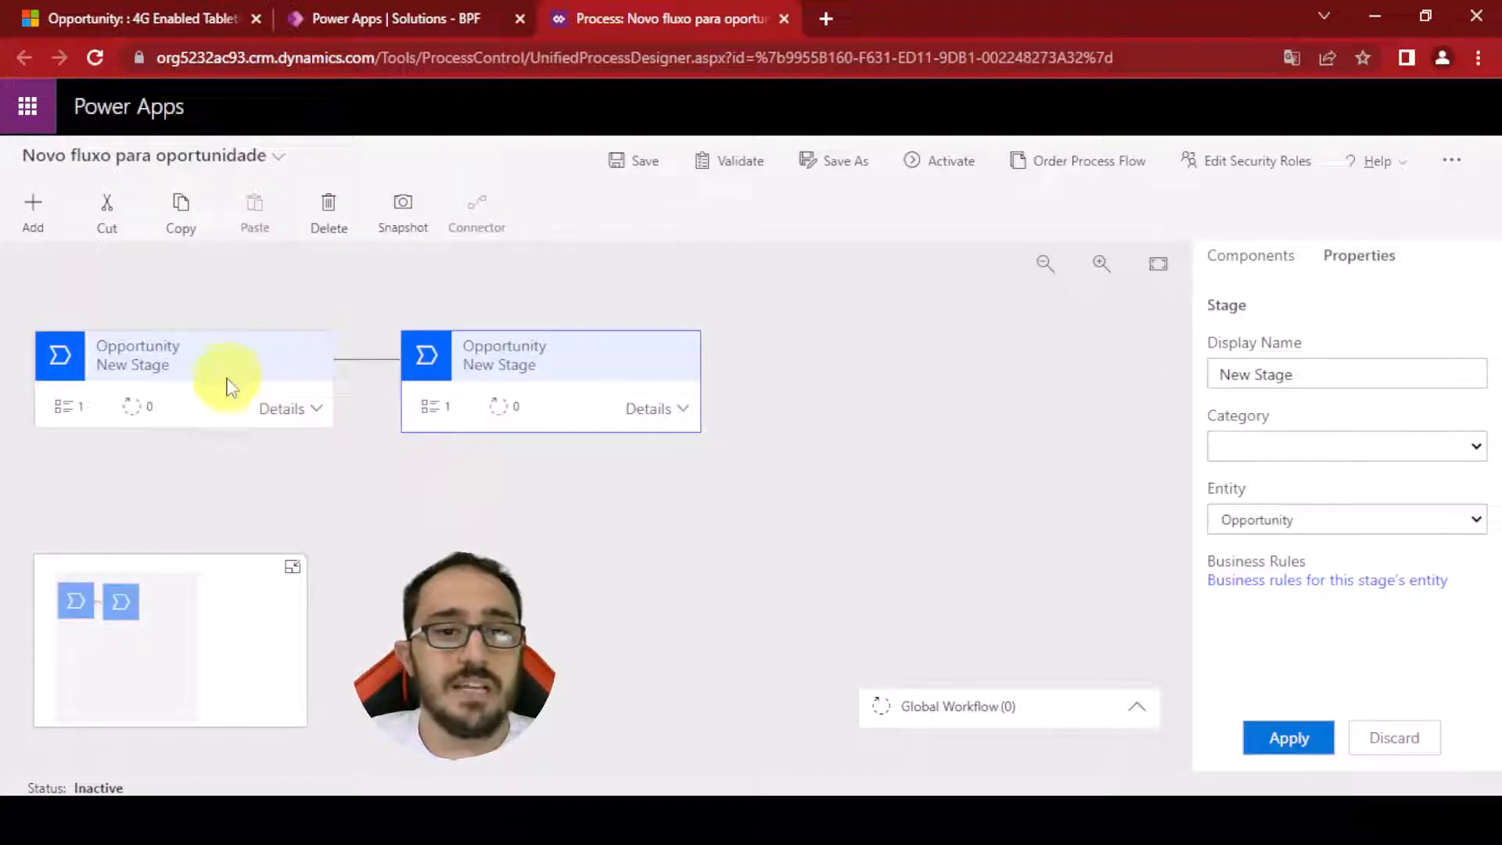
Add a third stage after the second one using the Stage component
left_click(178, 368)
left_click(503, 357)
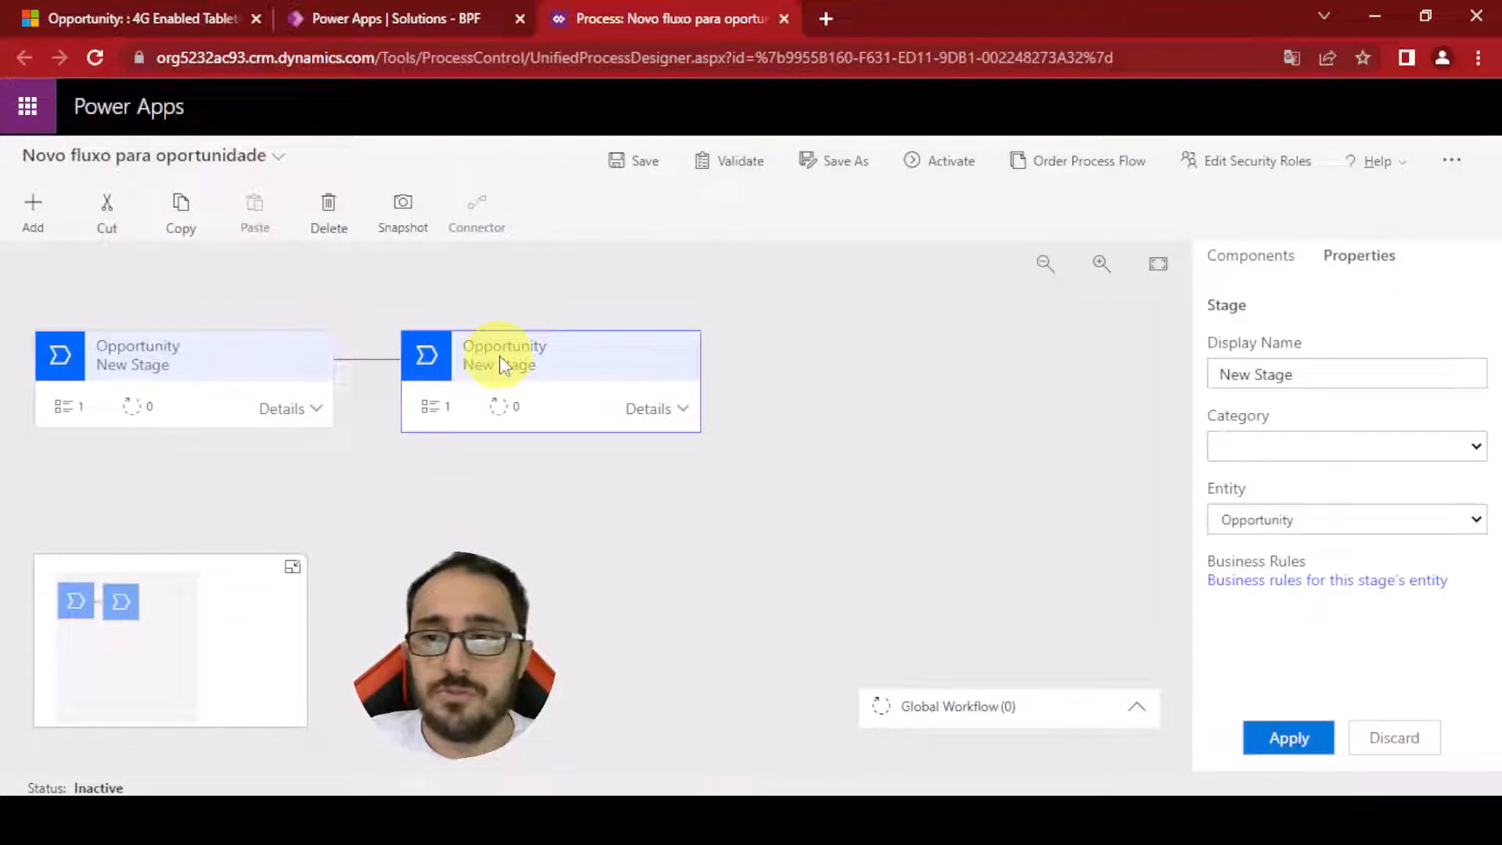
left_click(982, 389)
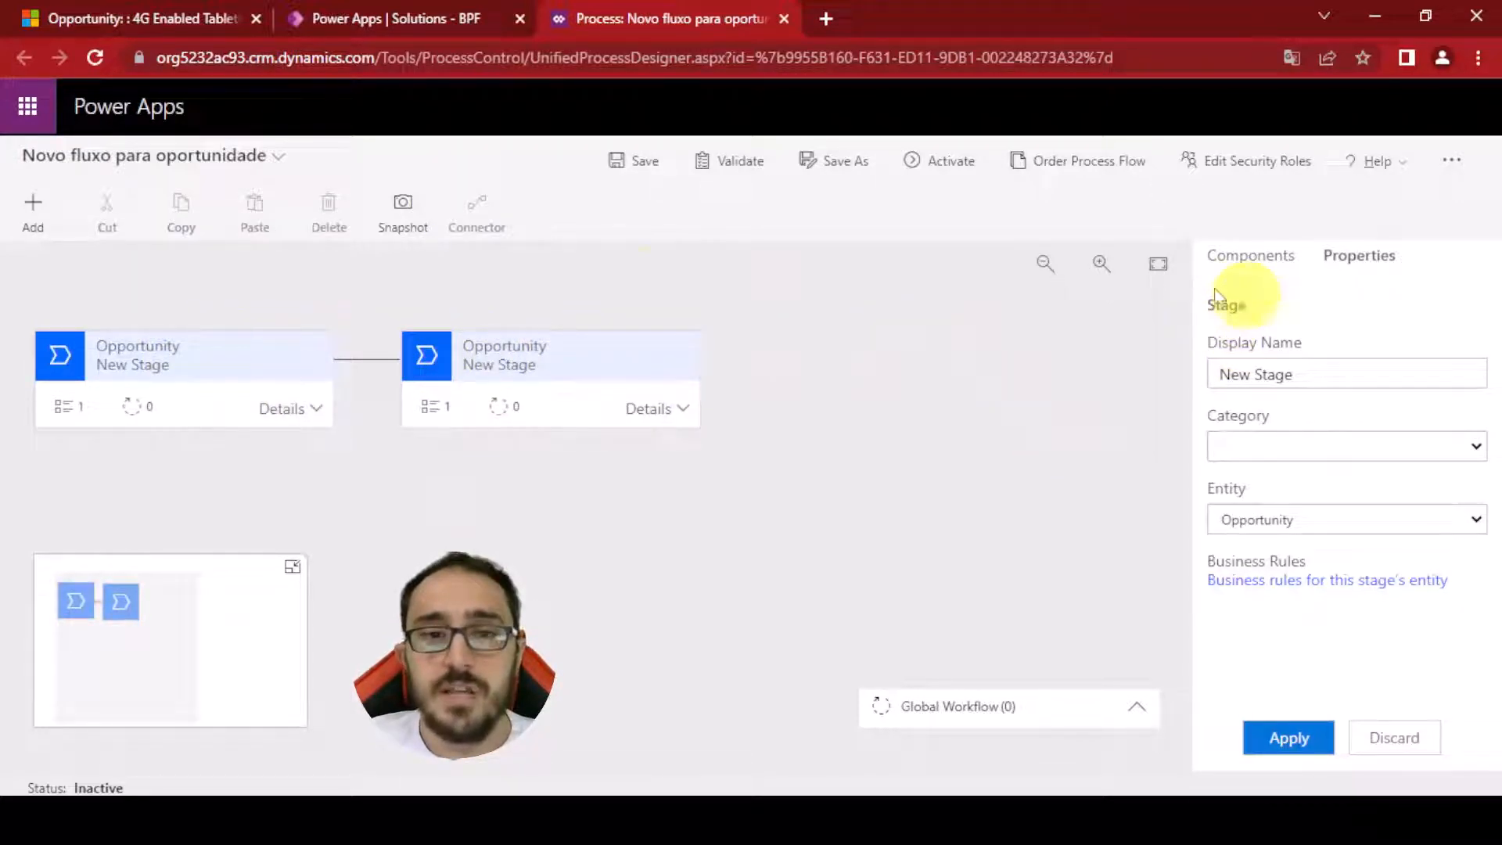
left_click(40, 208)
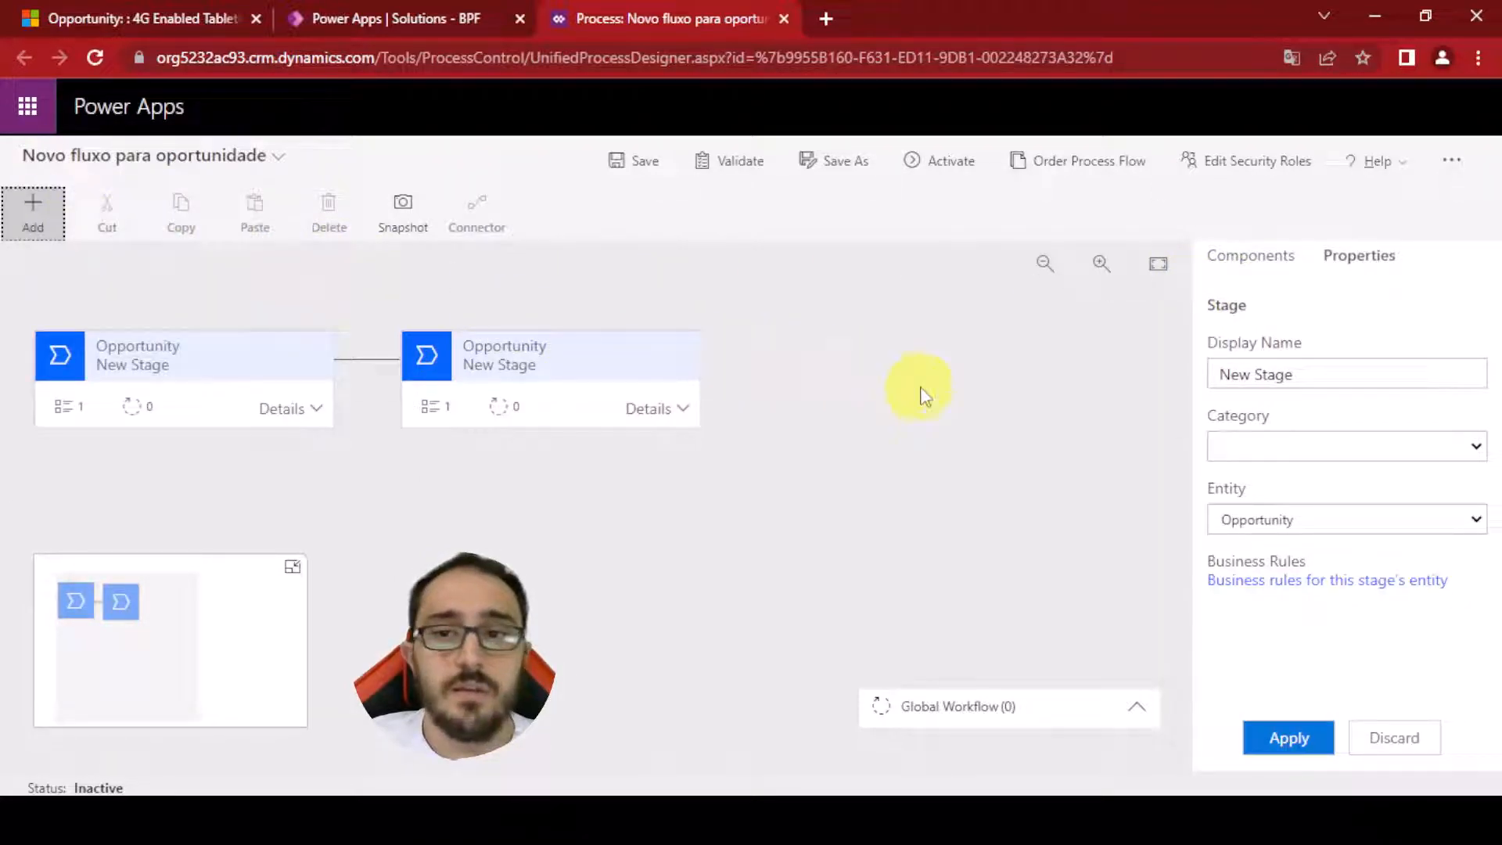
left_click(1252, 258)
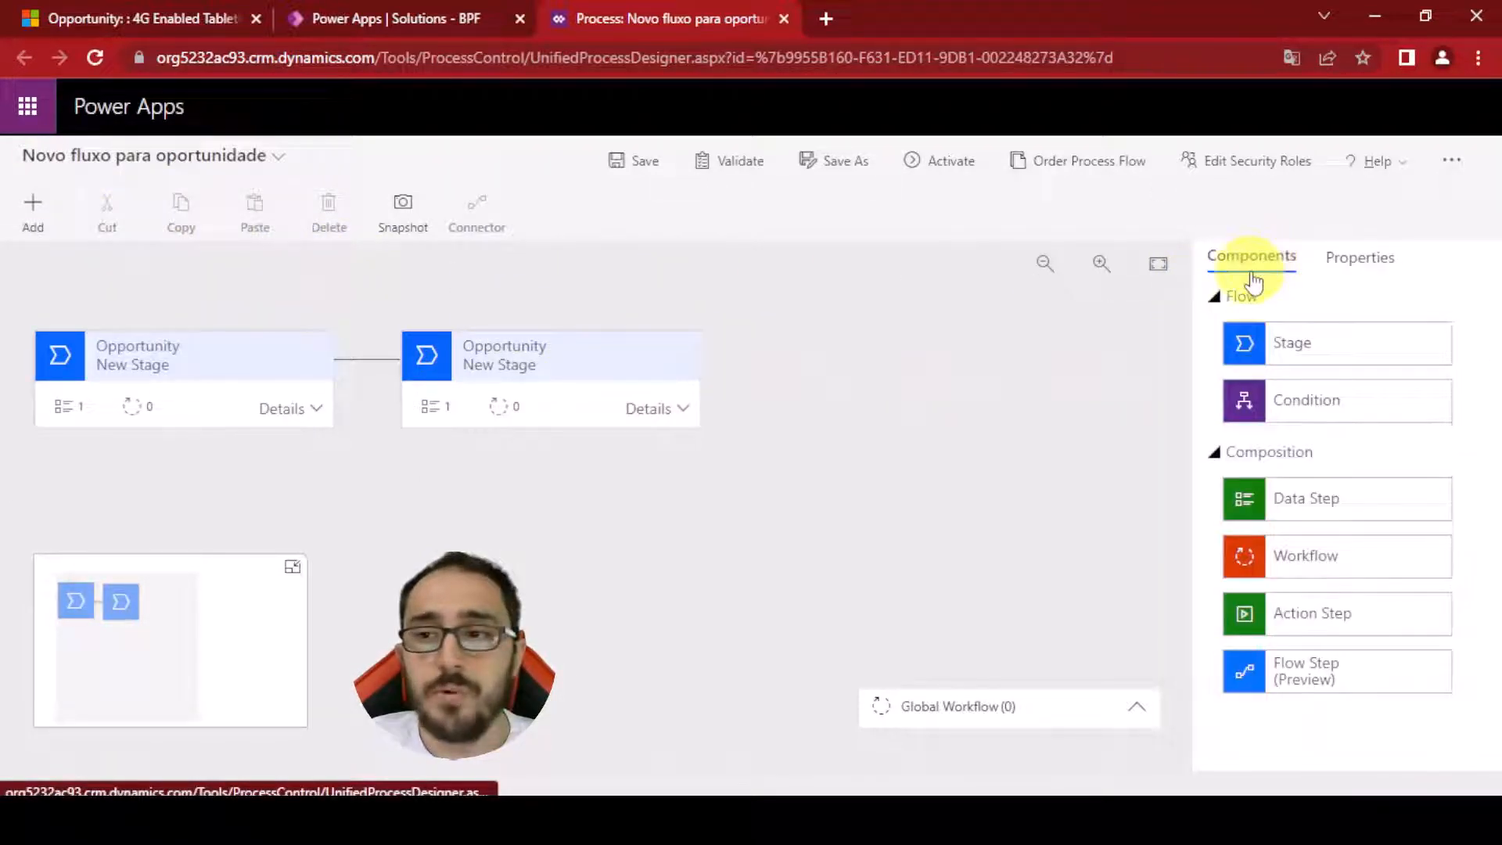
left_click_drag(1298, 344, 748, 377)
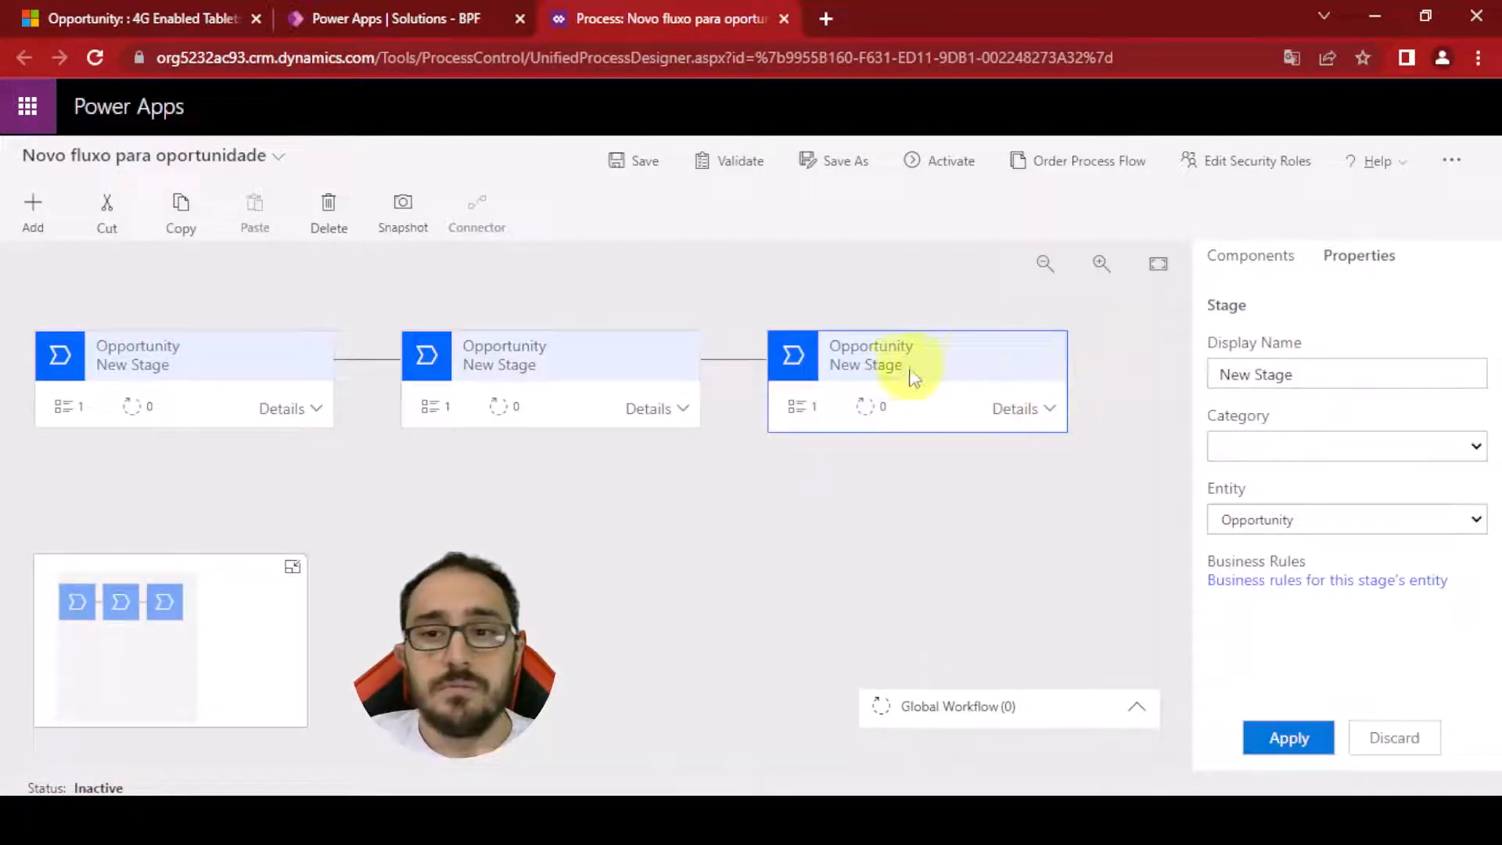
Rename the first stage to Etapa 1 with category Identify and apply the change
left_click(235, 407)
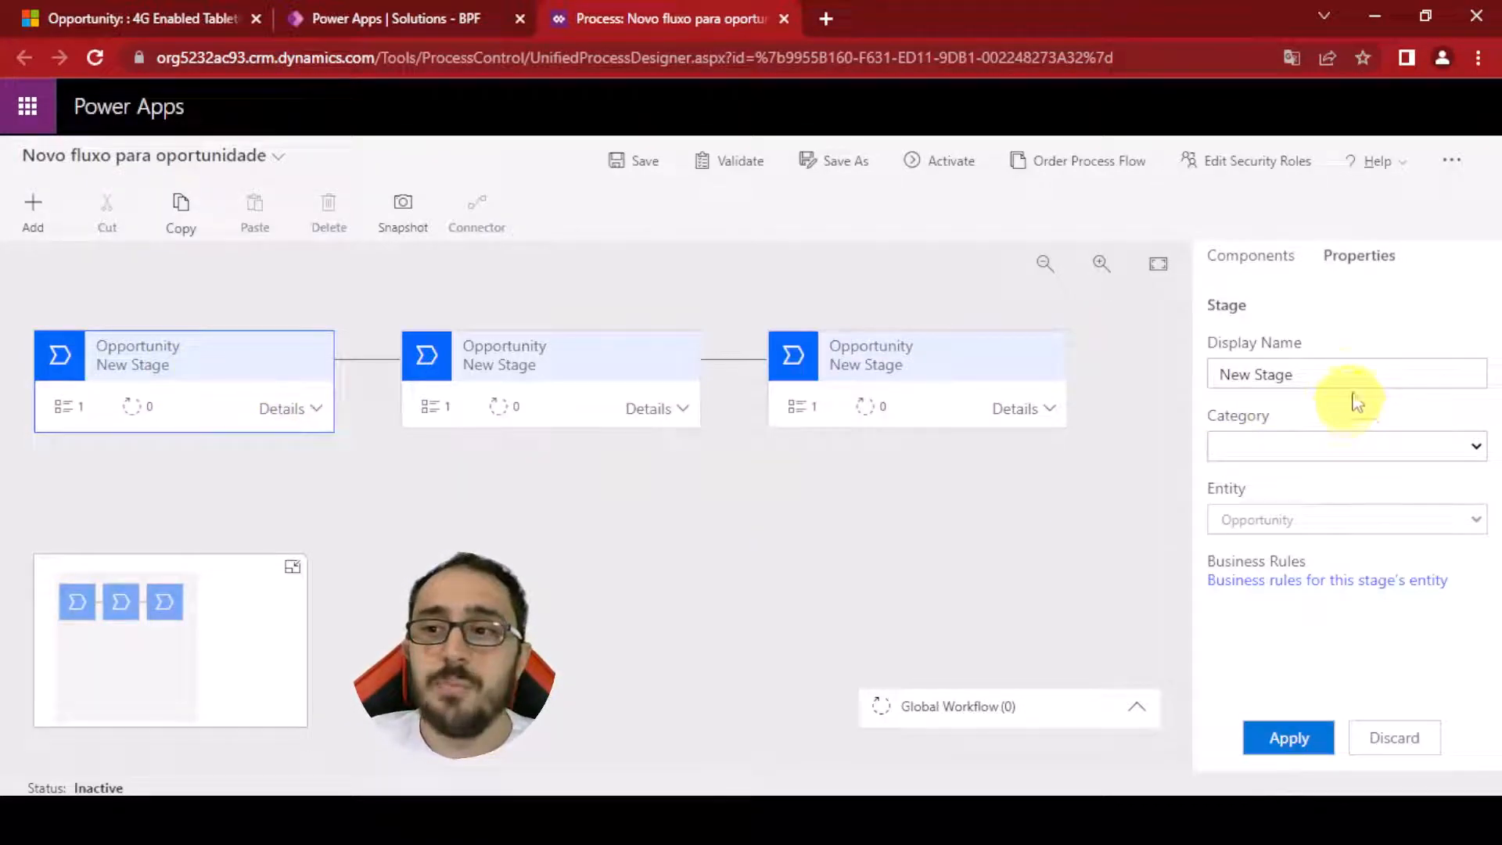
left_click_drag(1357, 375, 1184, 378)
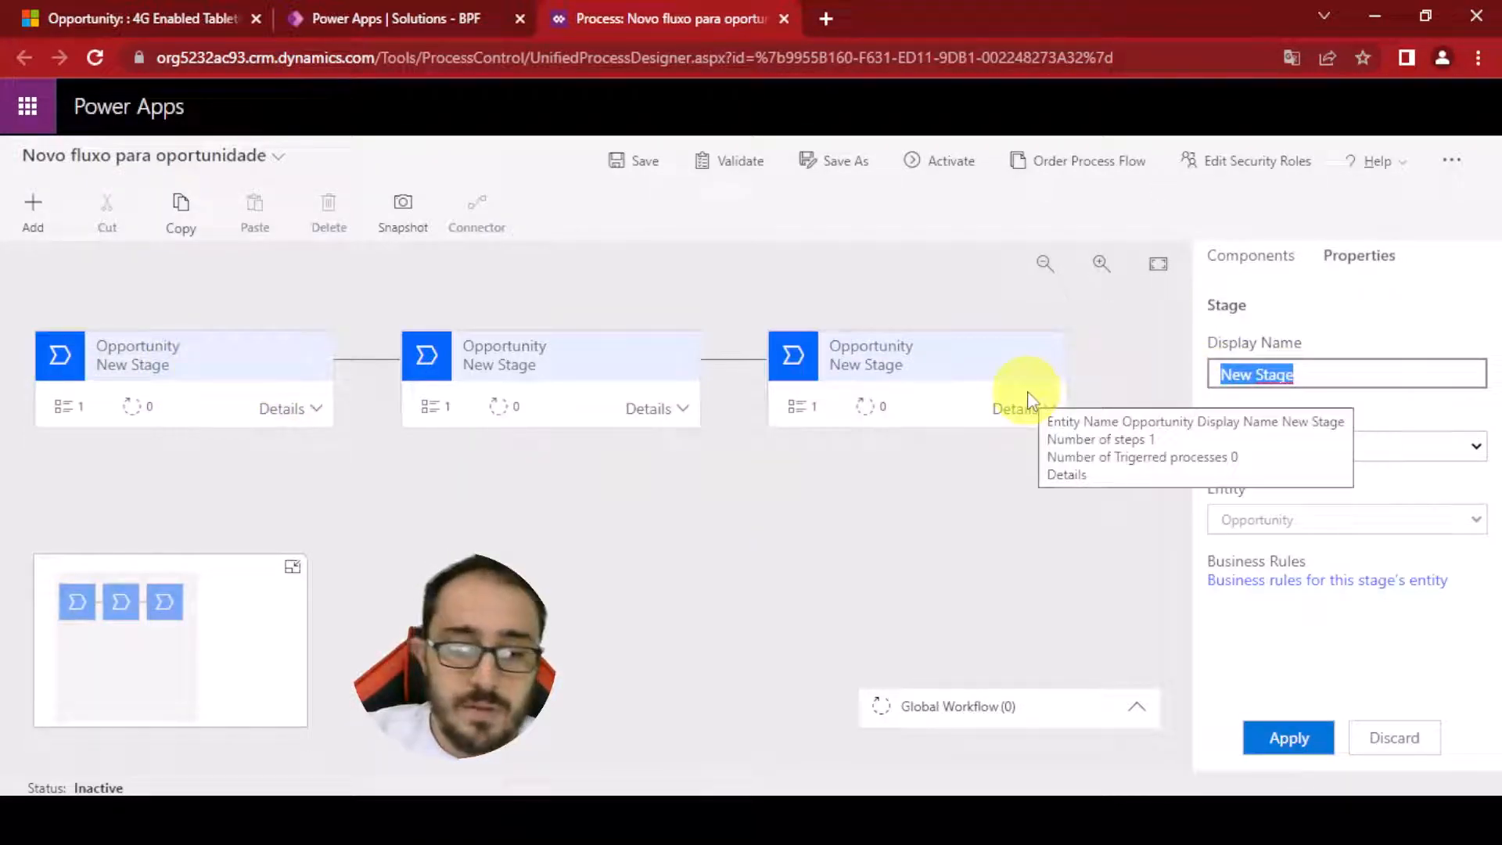
type("E")
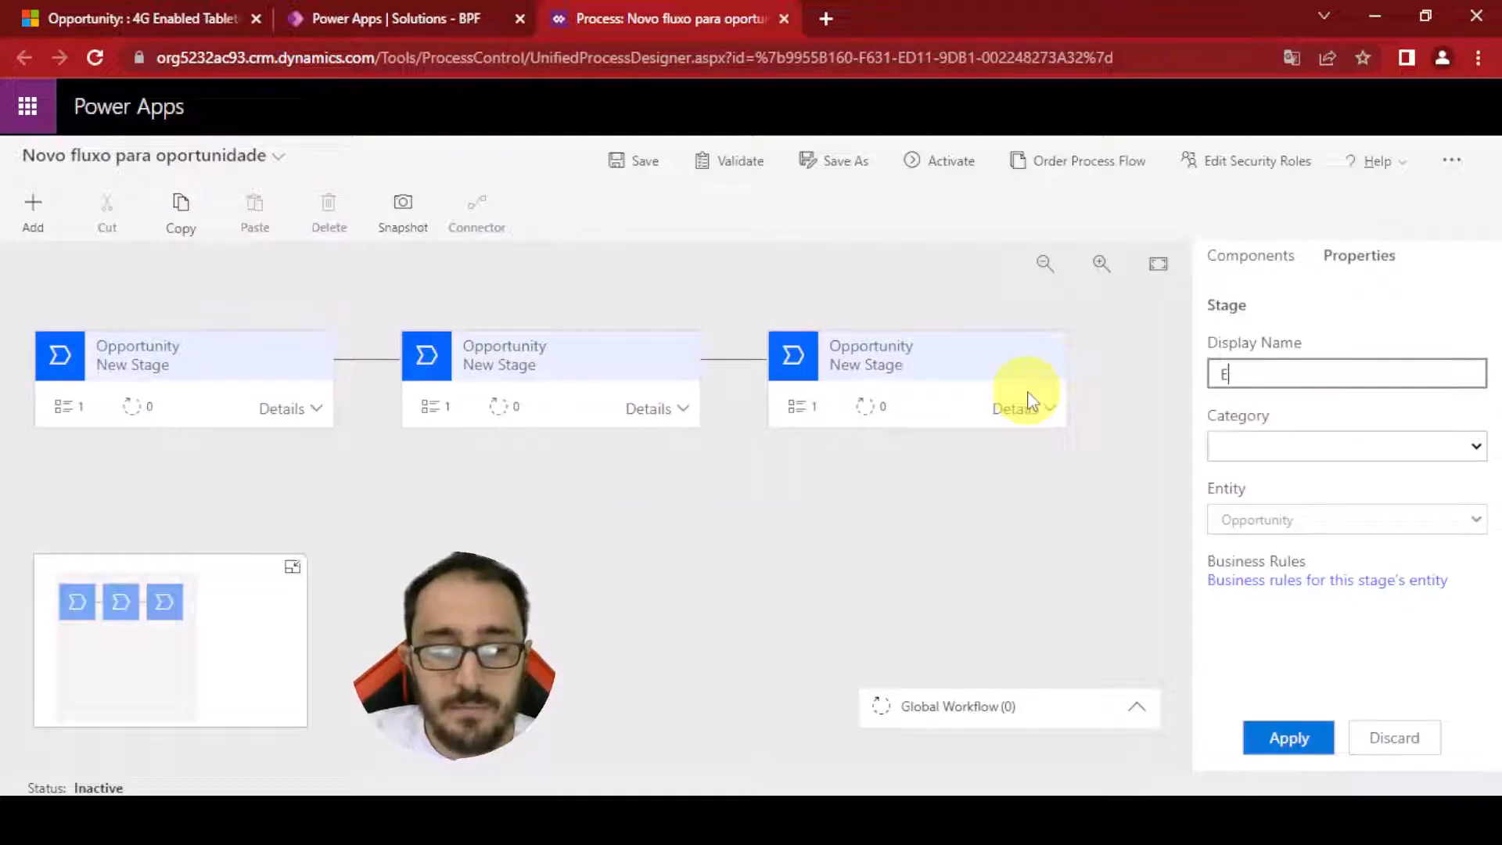
type("tapa 1")
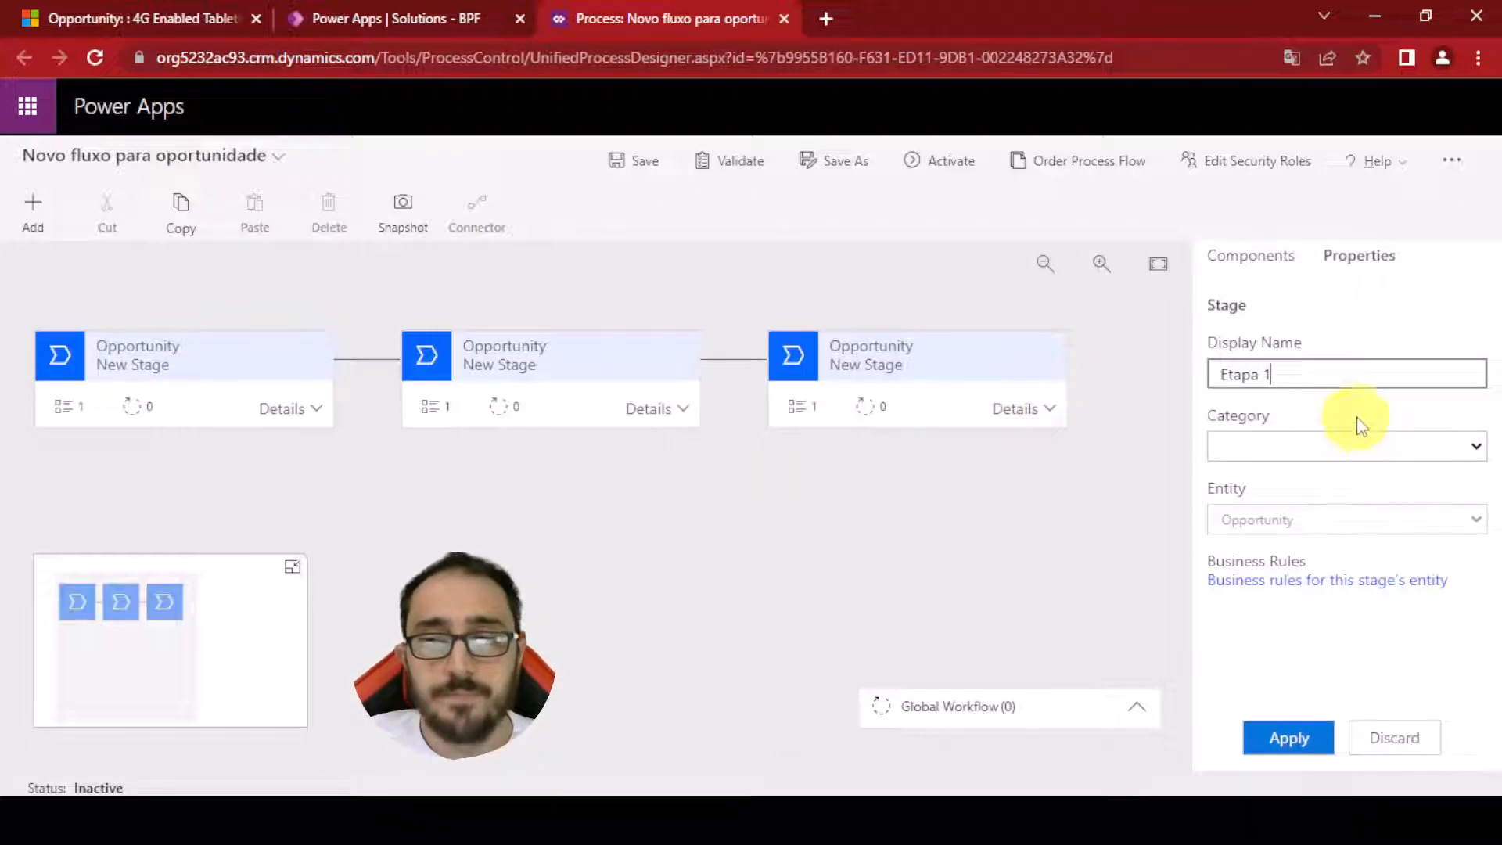
left_click(1341, 445)
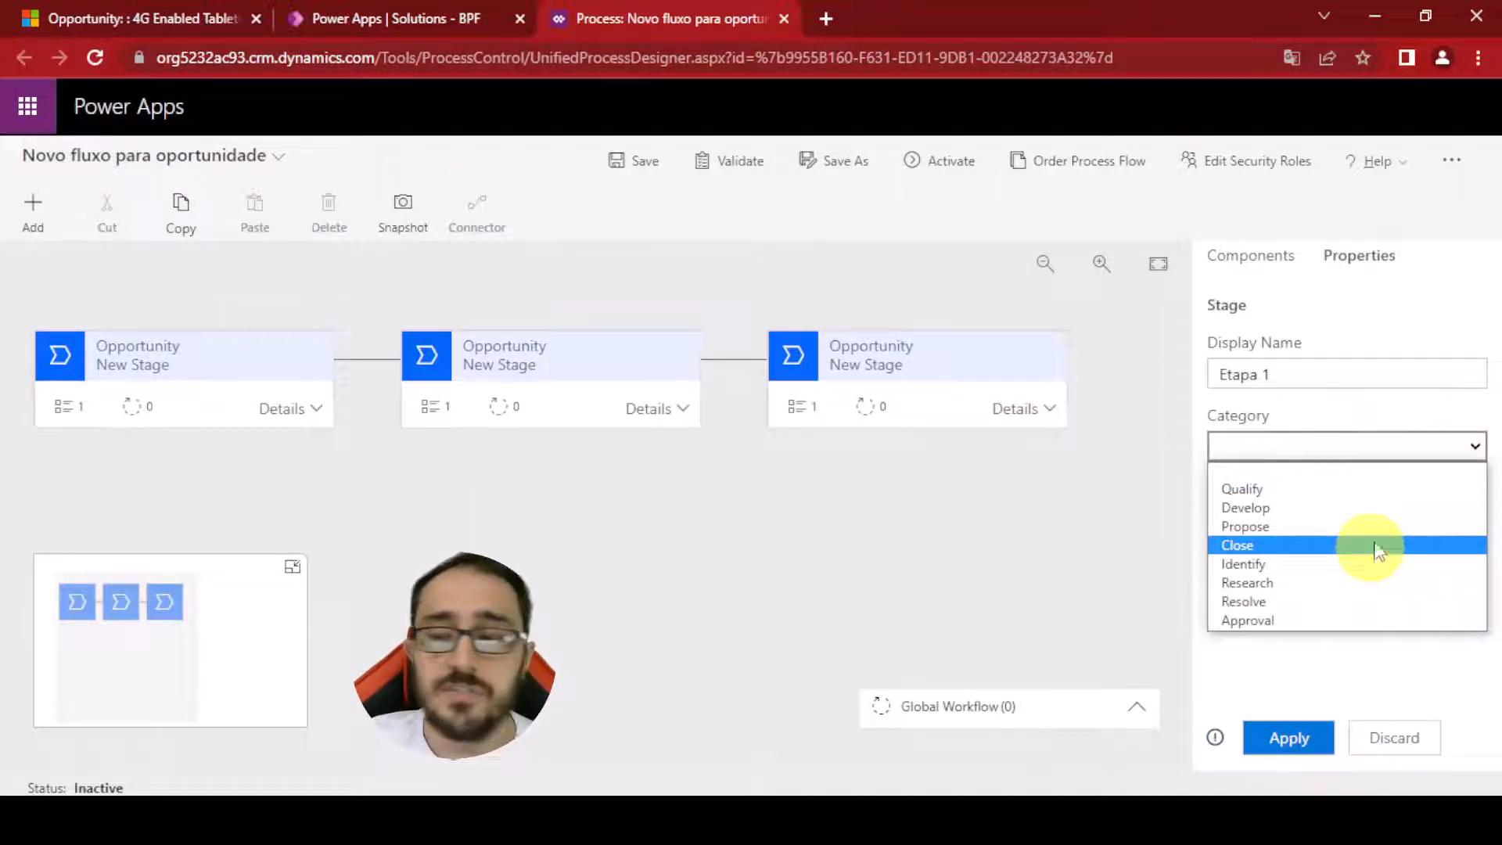
left_click(1329, 563)
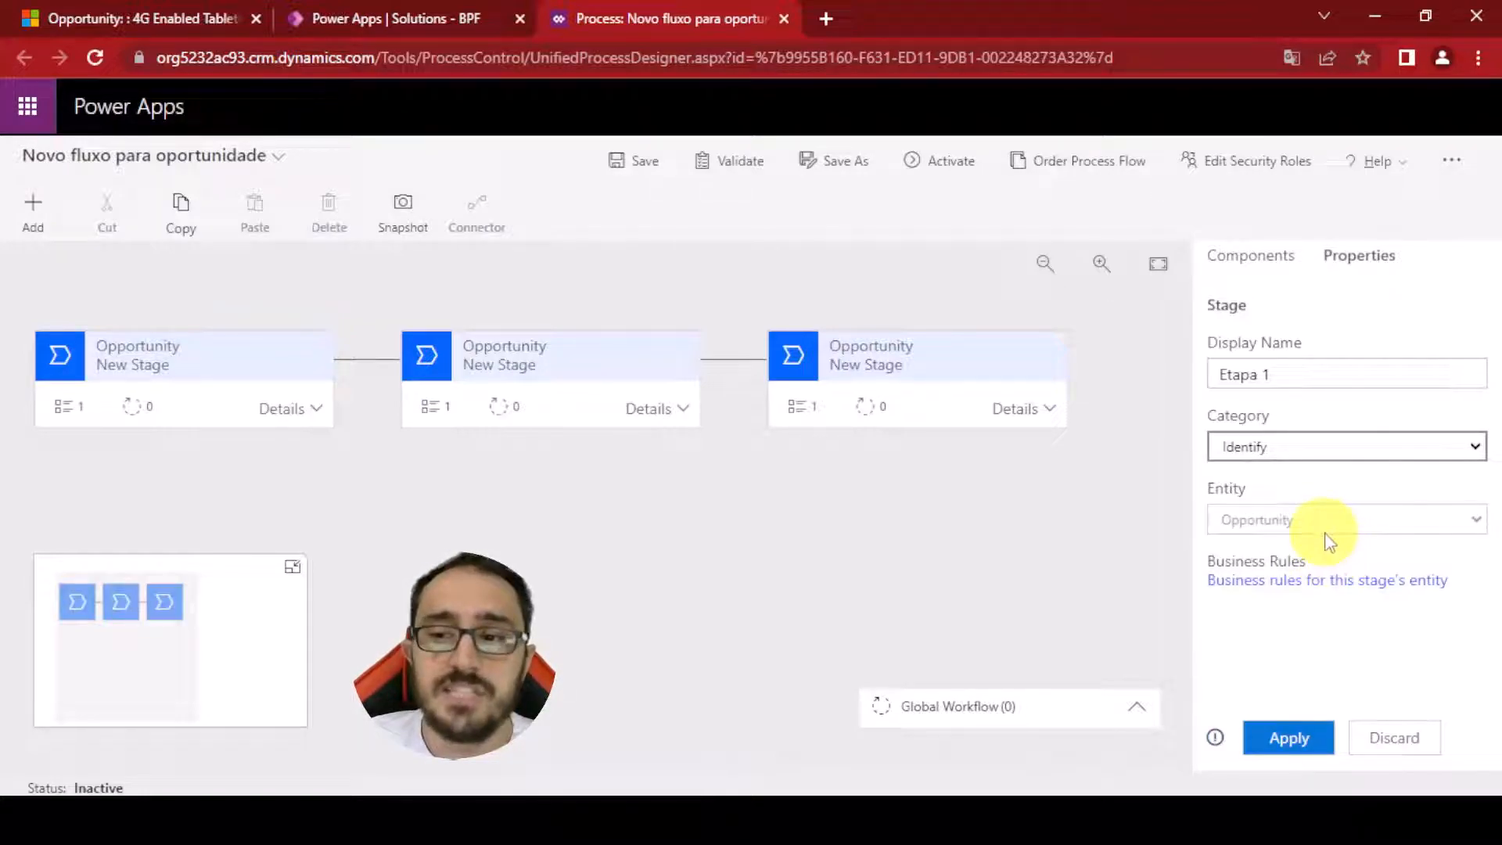
left_click(1301, 736)
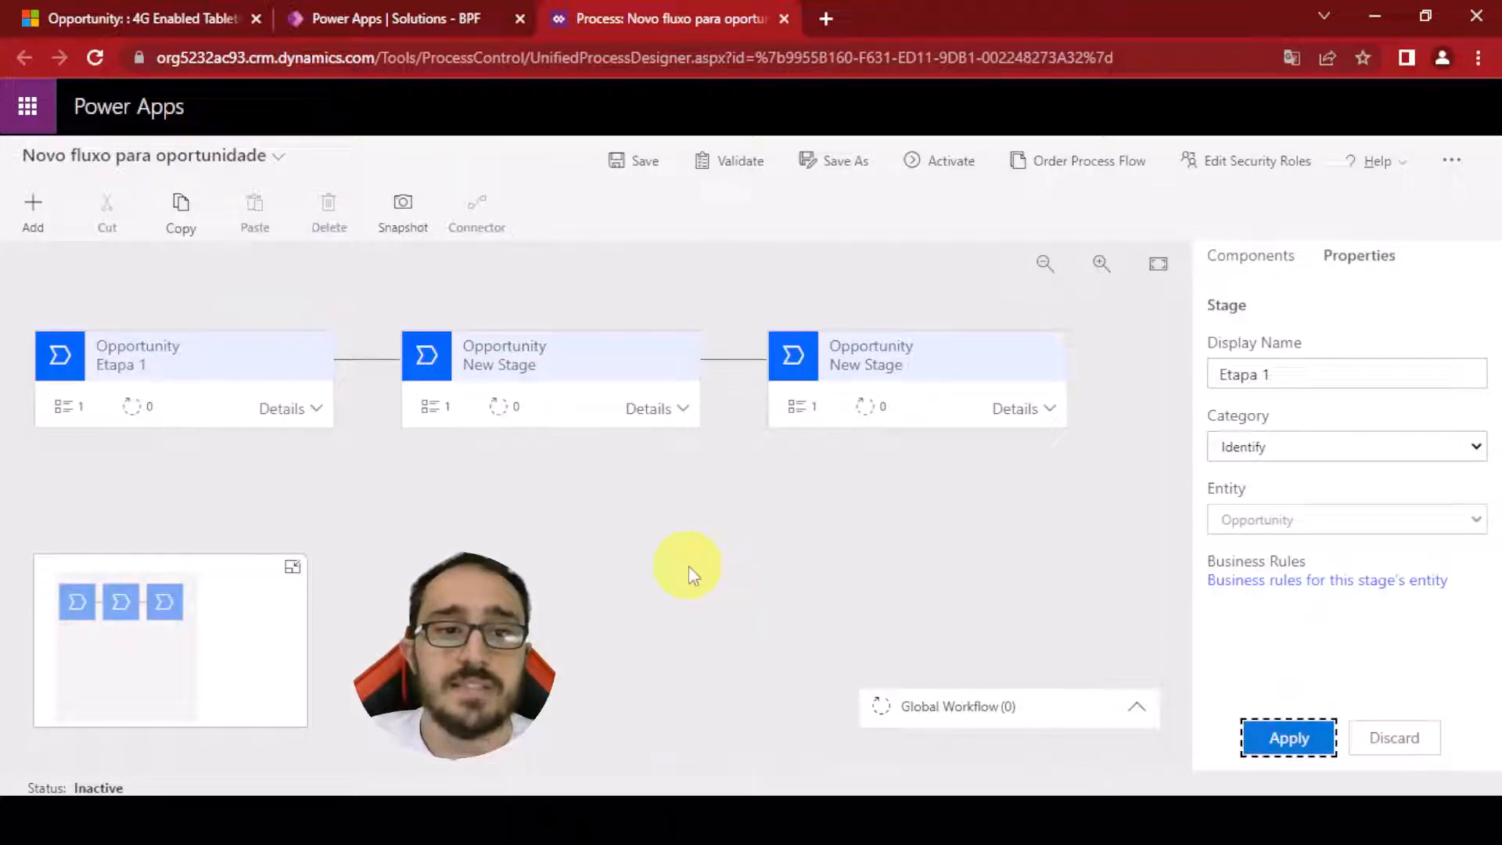
left_click(598, 356)
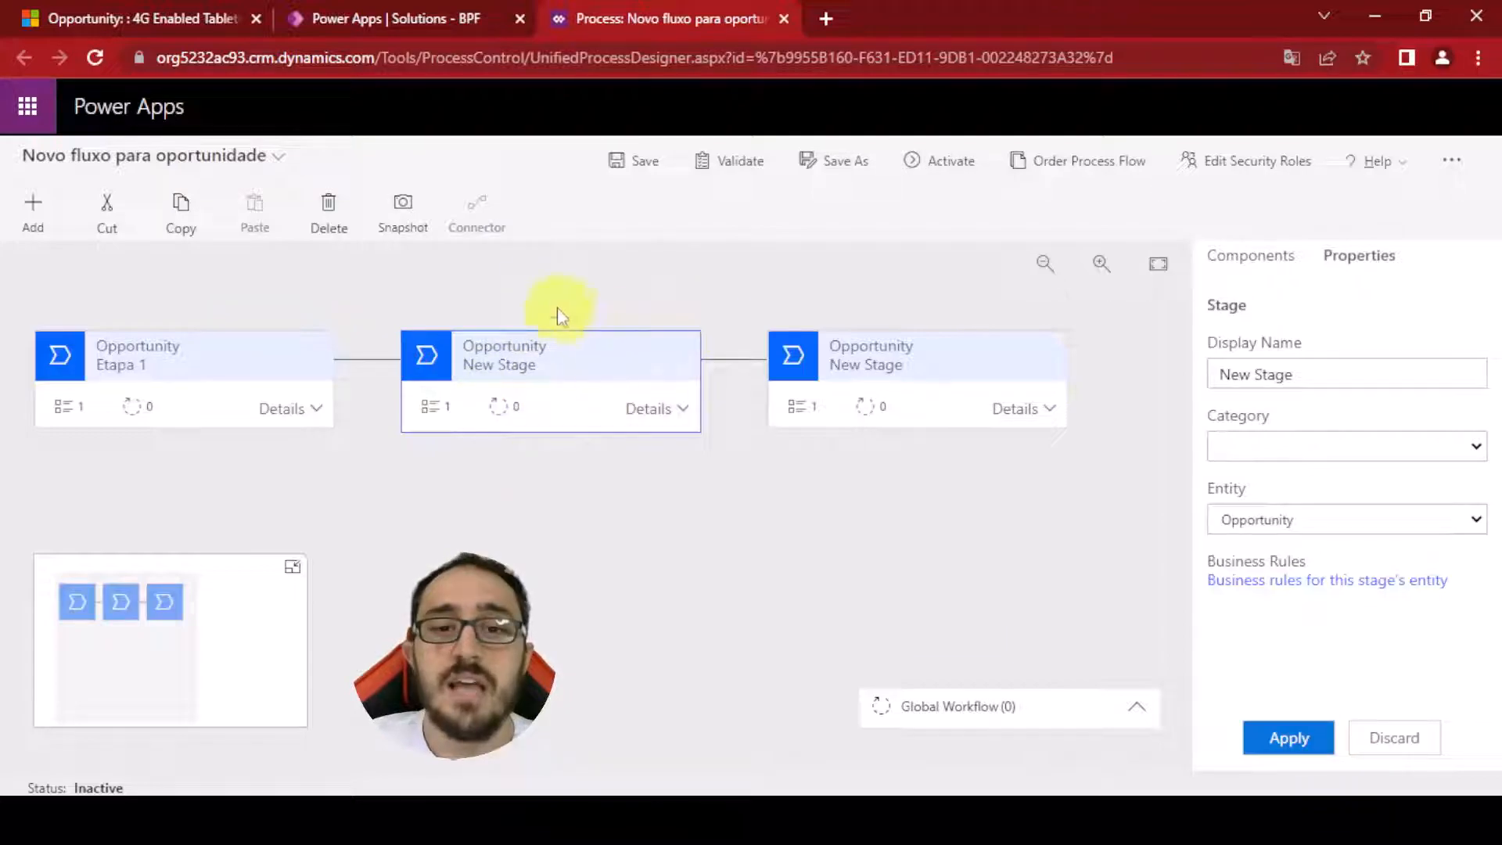
left_click_drag(1315, 374, 946, 386)
type("Eta")
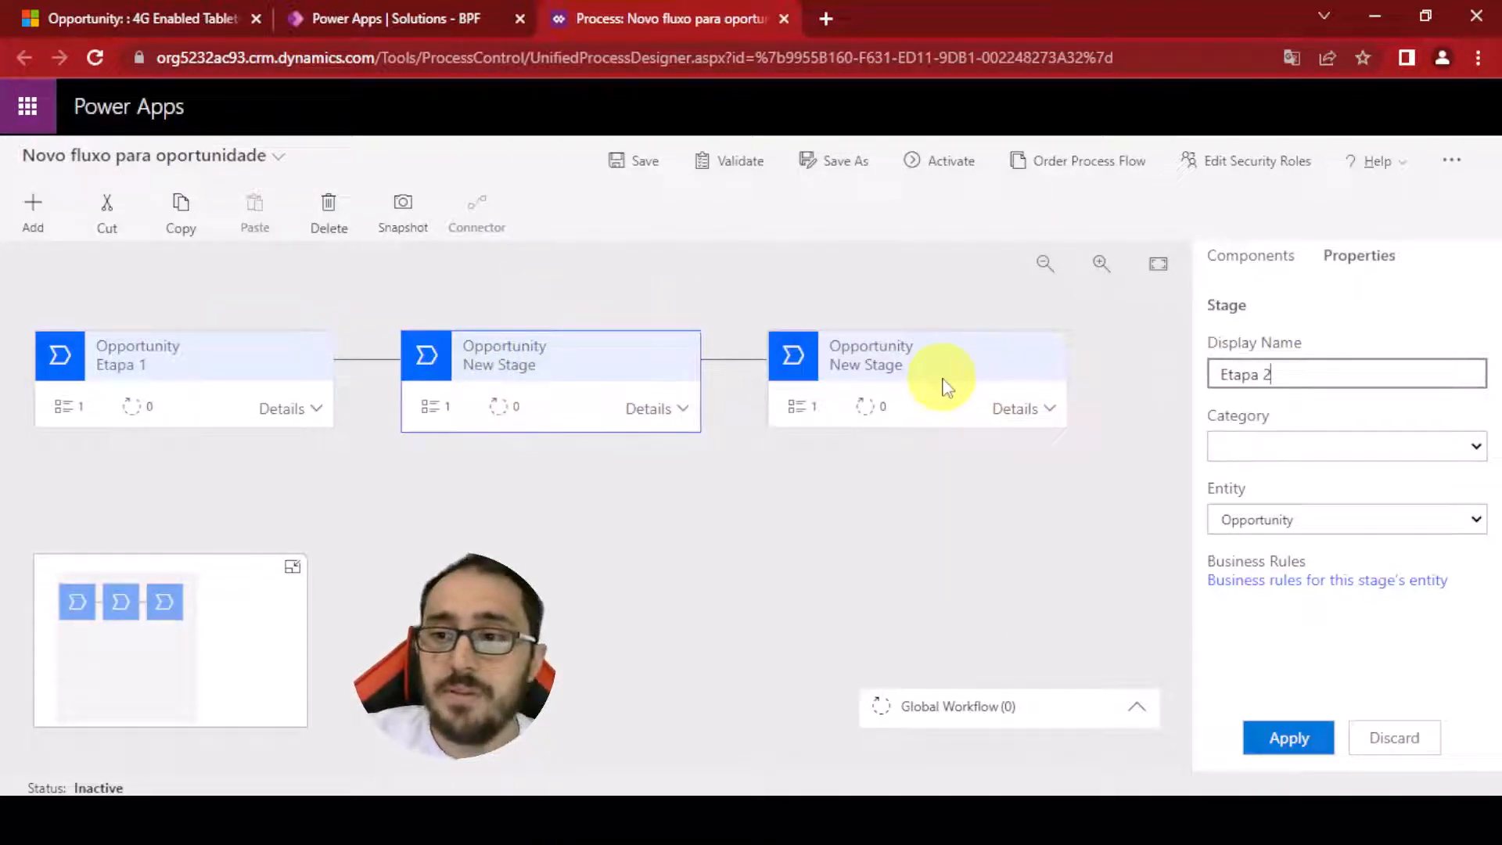
type("pa 2")
left_click(1322, 446)
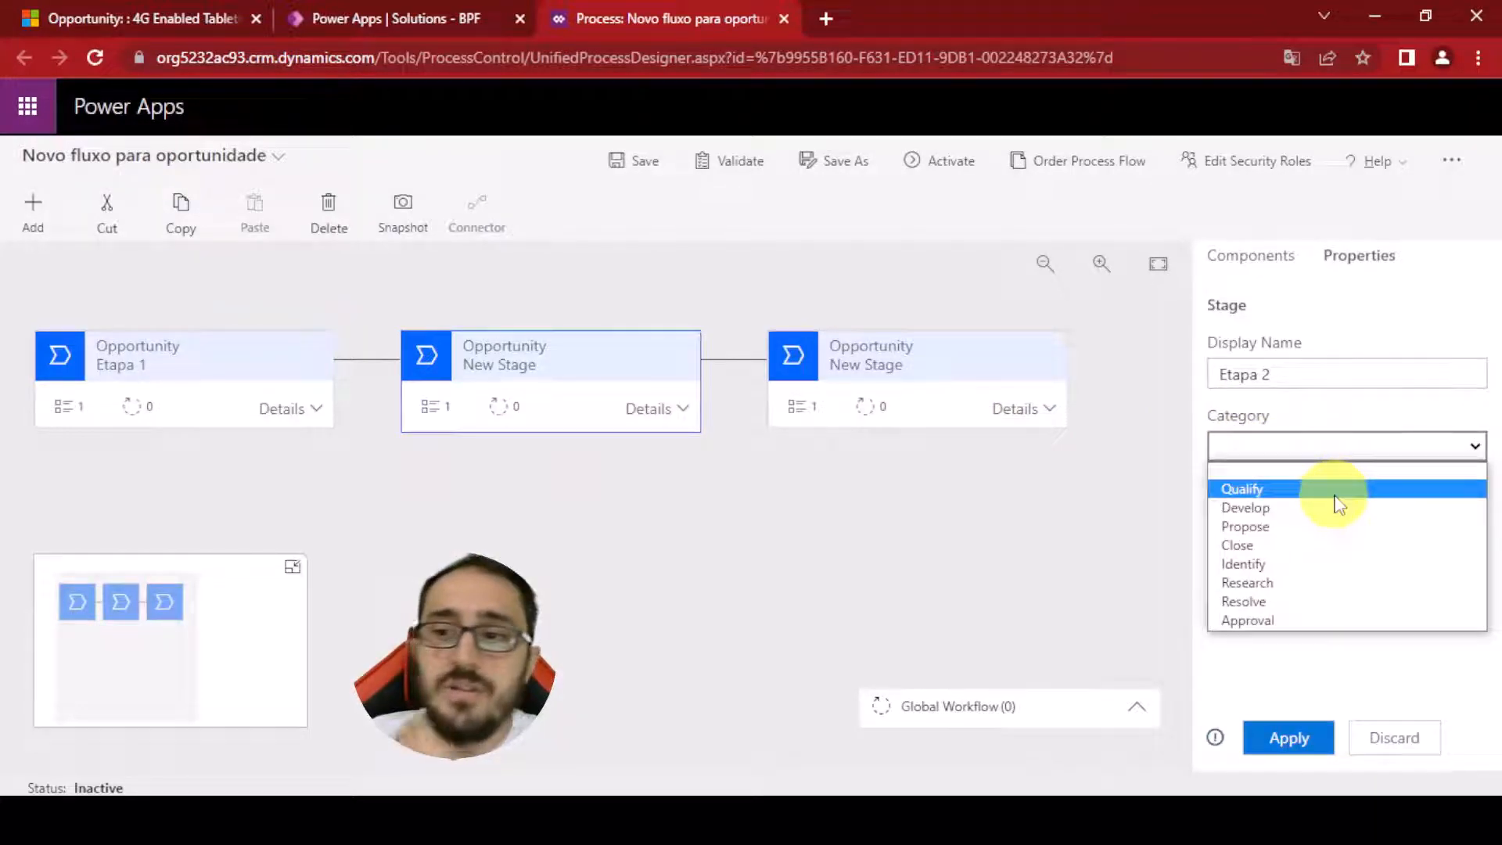
left_click(1318, 508)
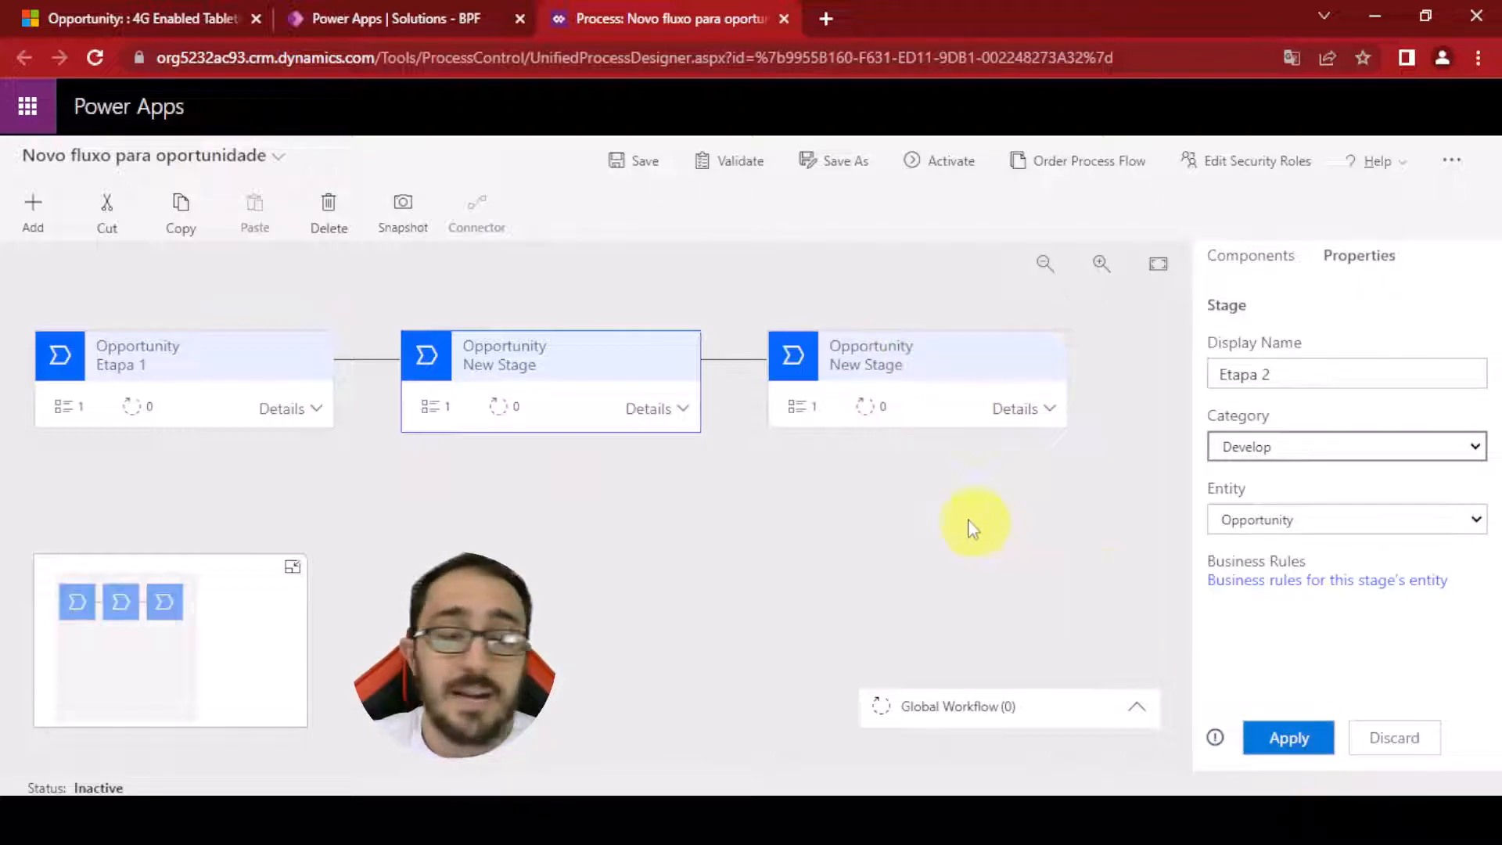
left_click(915, 366)
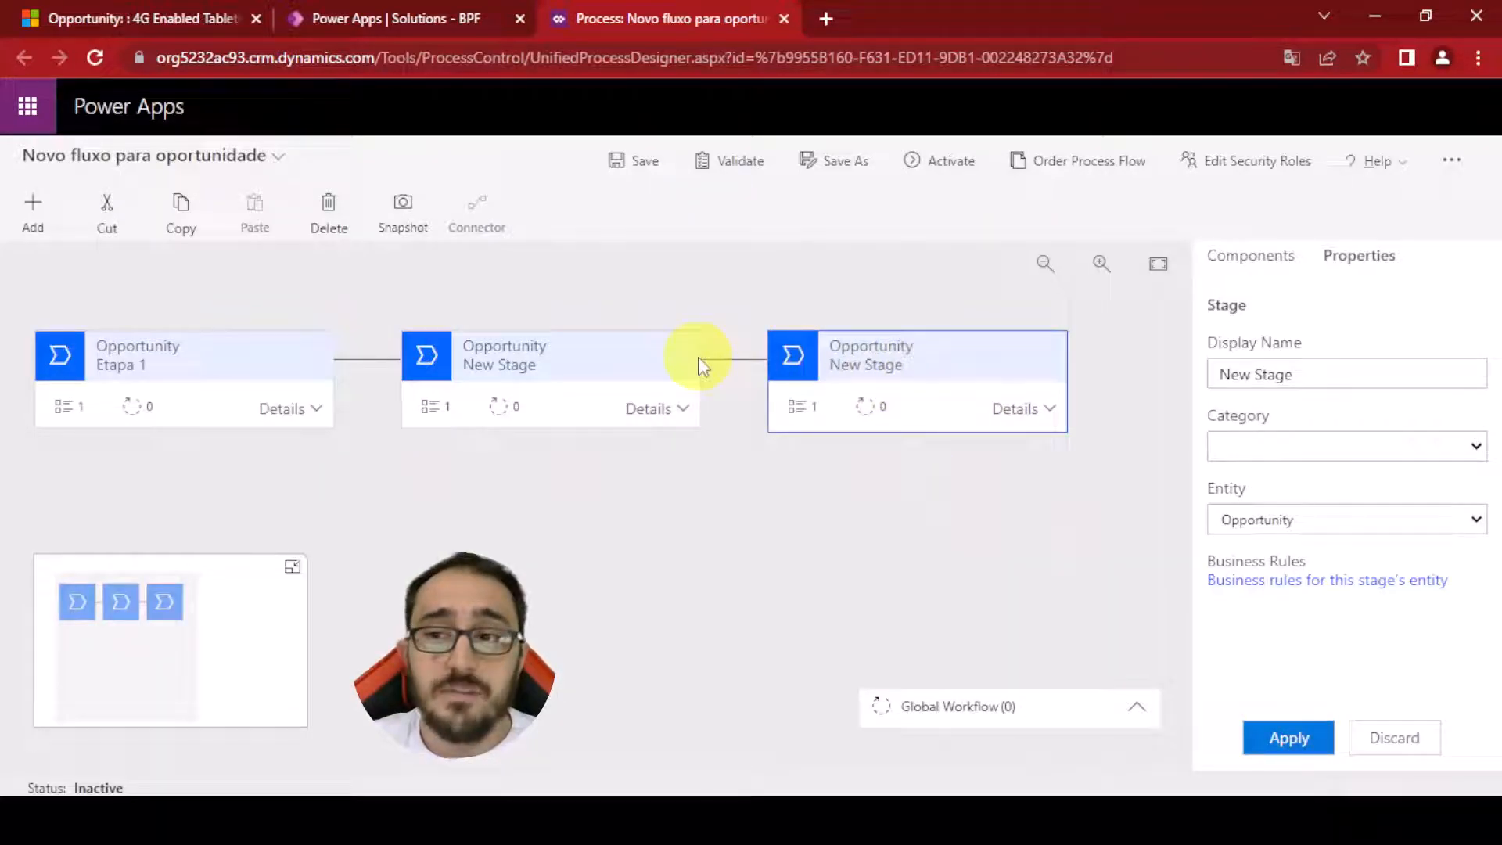
Rename the second stage to Etapa 2 with category Develop and apply the change
left_click(608, 374)
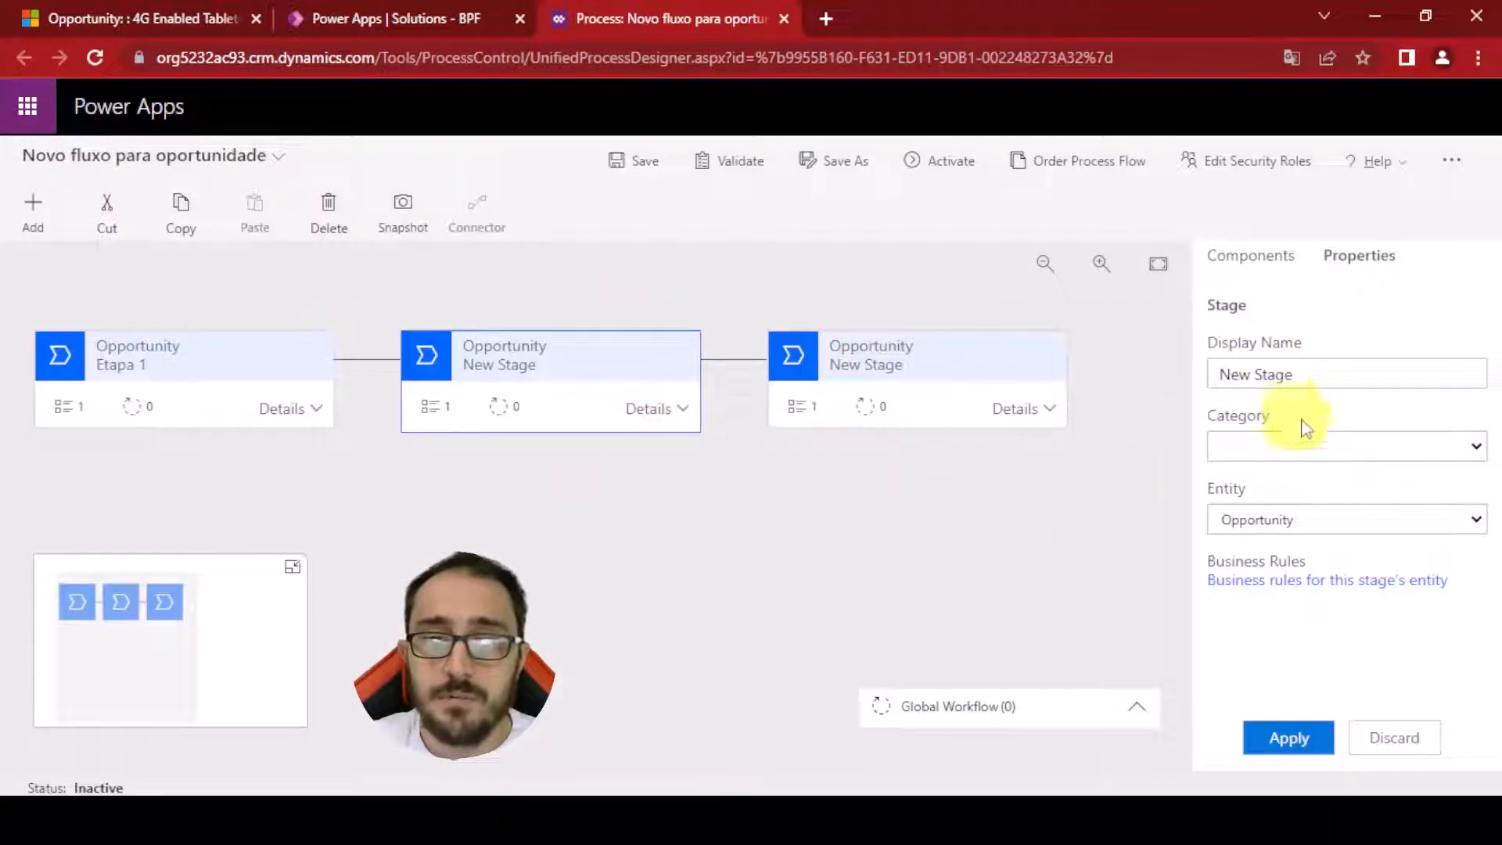
triple_click(1341, 375)
type("Etapa 2")
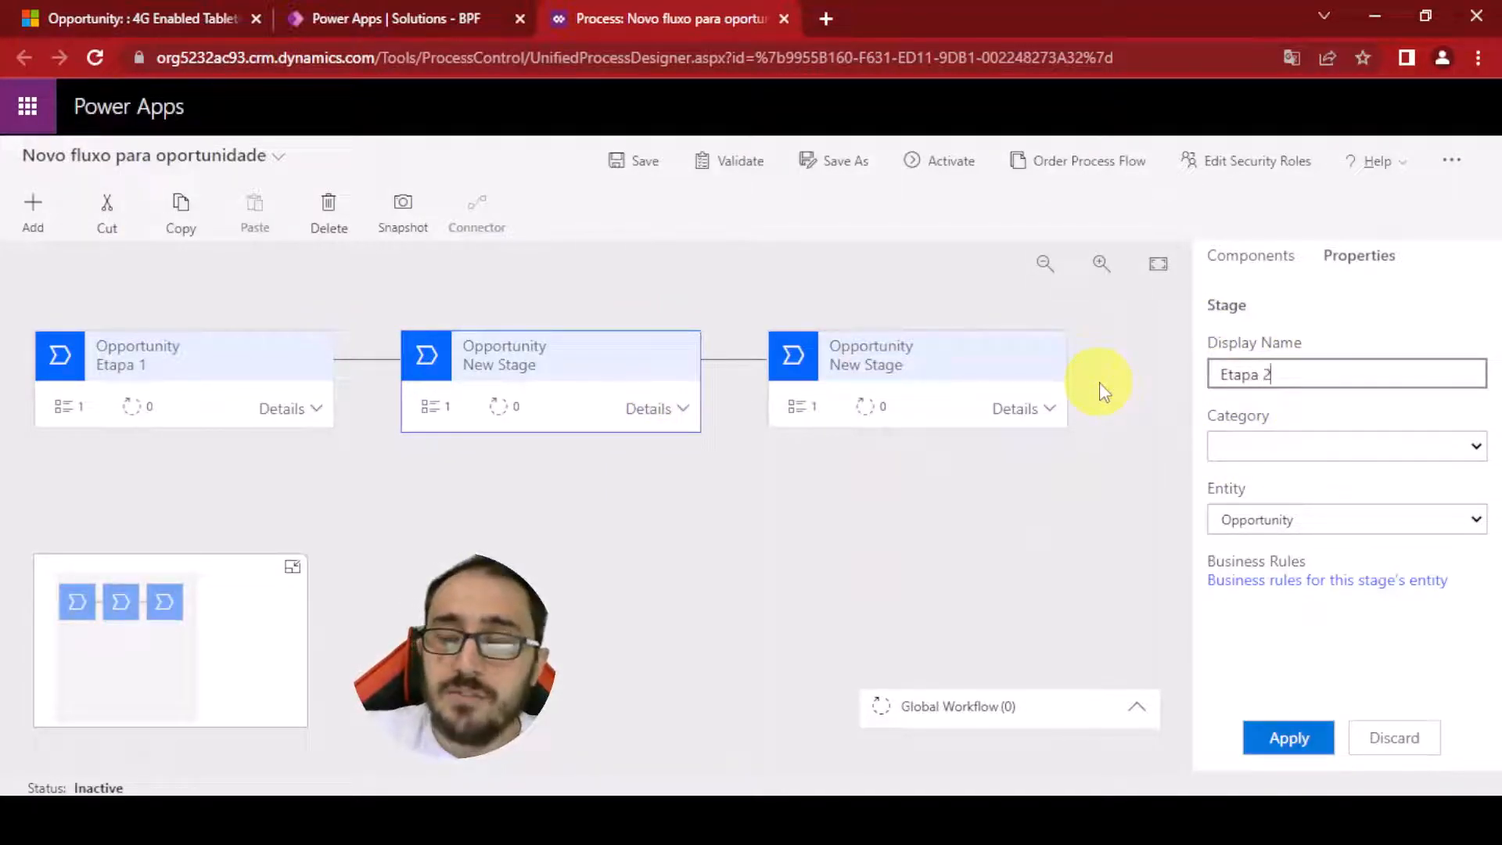
left_click(1269, 446)
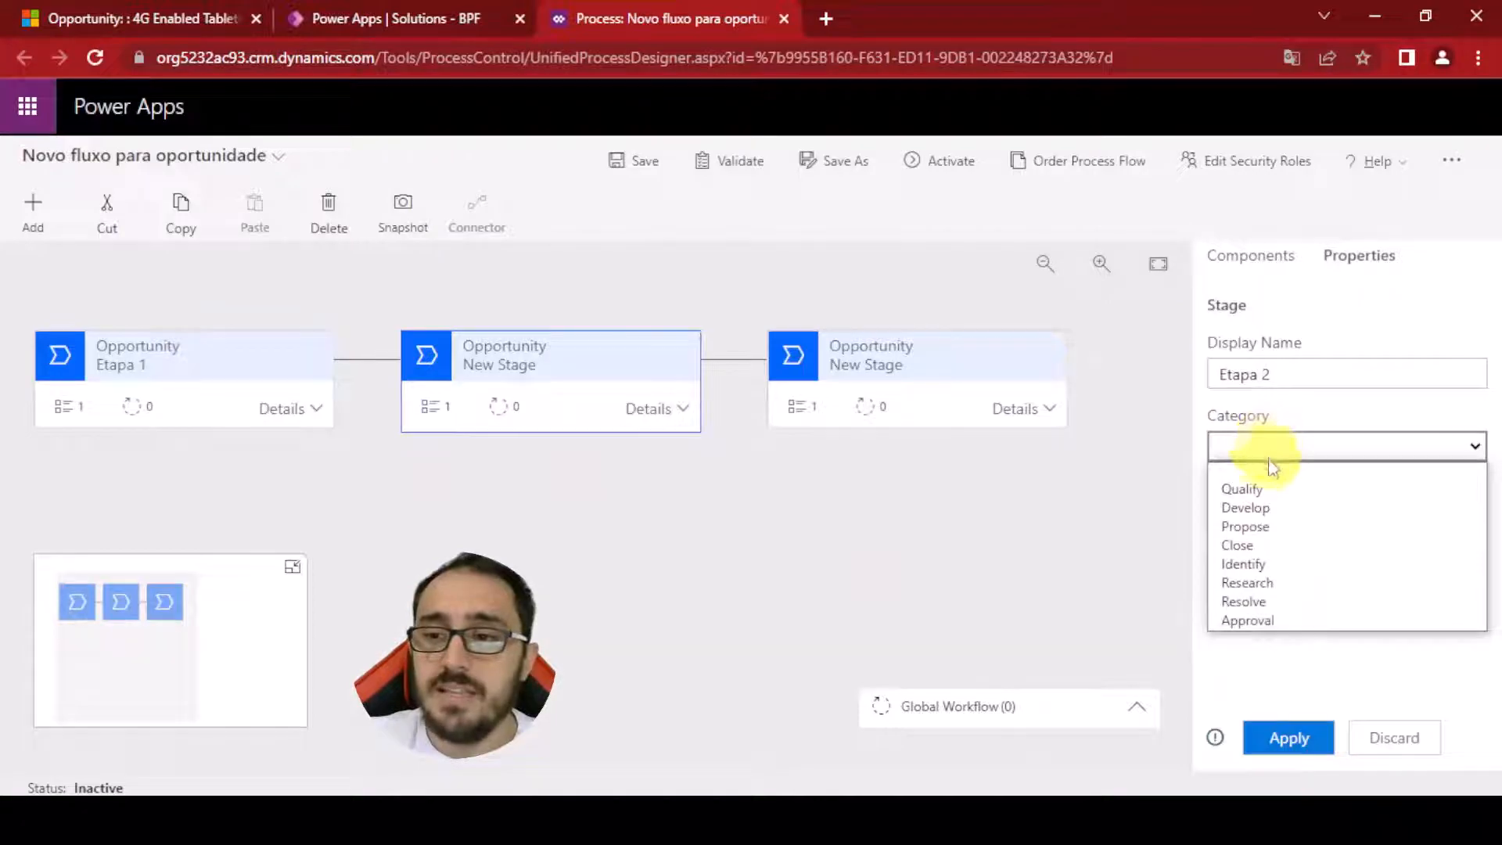
left_click(1271, 506)
left_click(1281, 737)
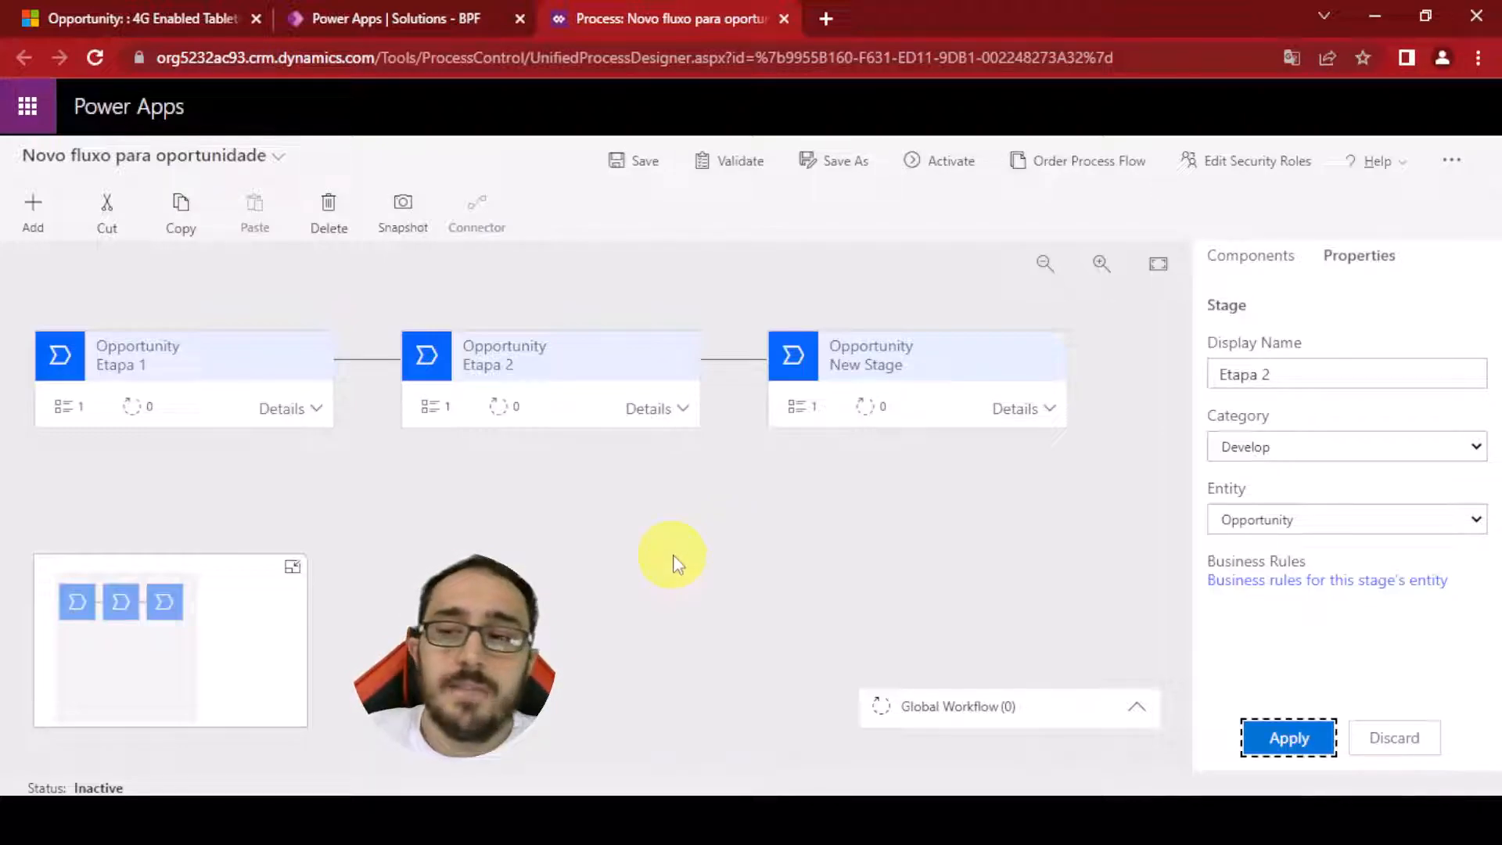
Rename the third stage to Etapa 3 with category Close and apply the change
left_click(853, 350)
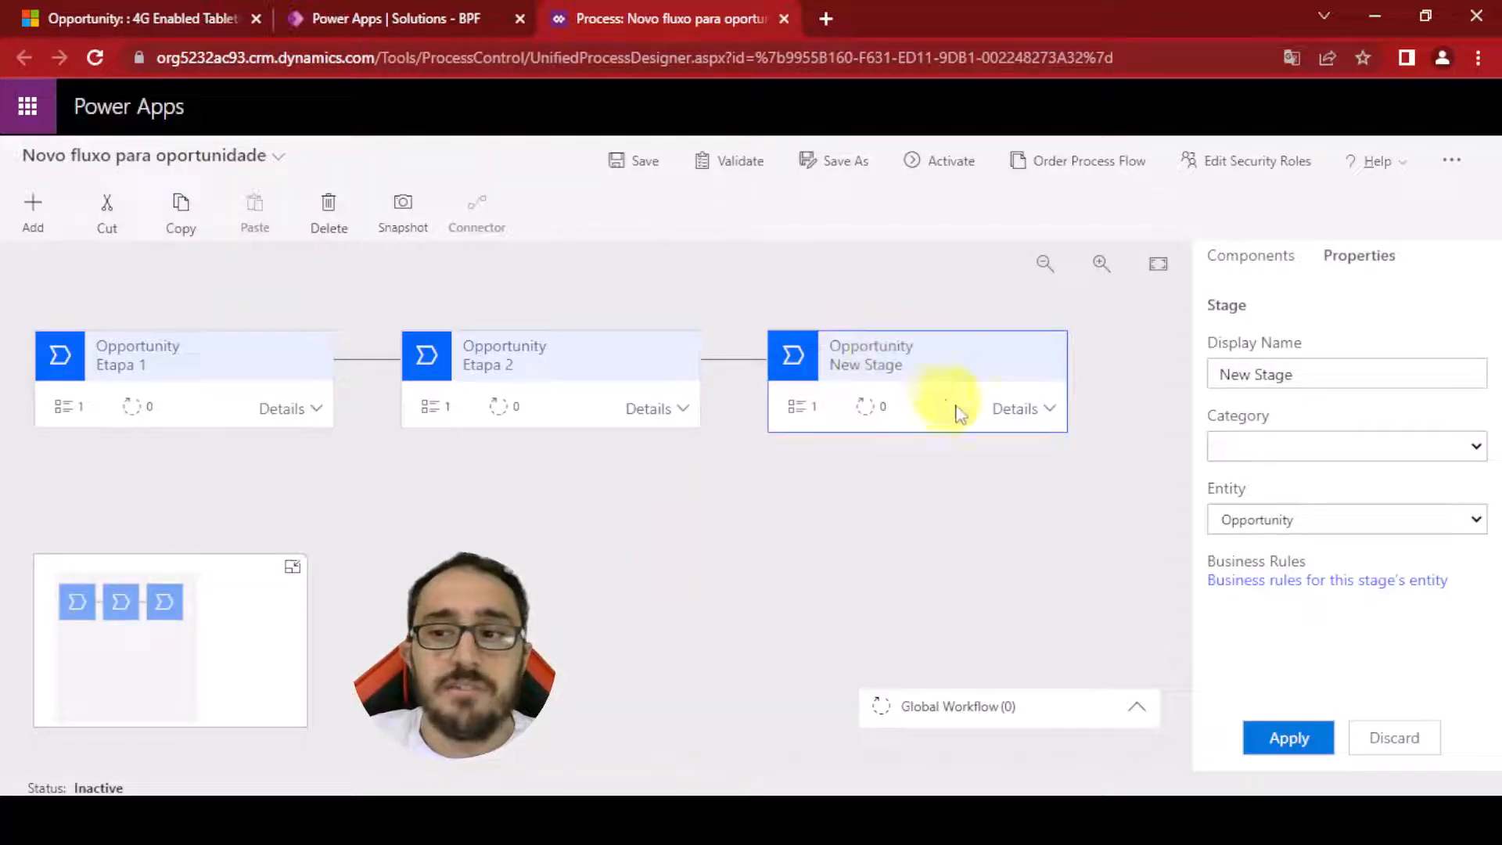
left_click_drag(1341, 375, 1103, 387)
type("Etapa 3")
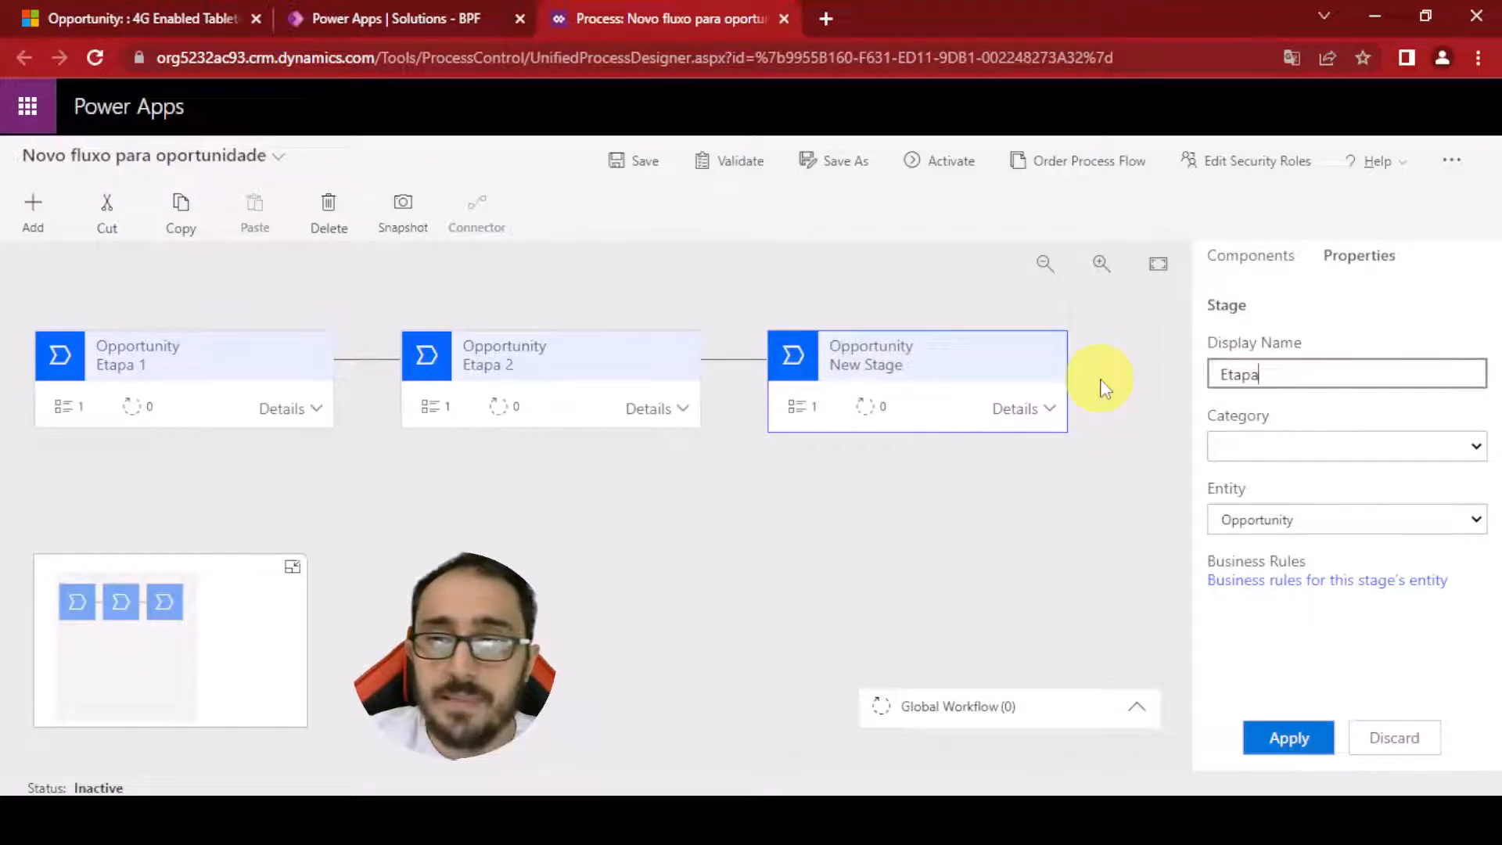
left_click(1236, 446)
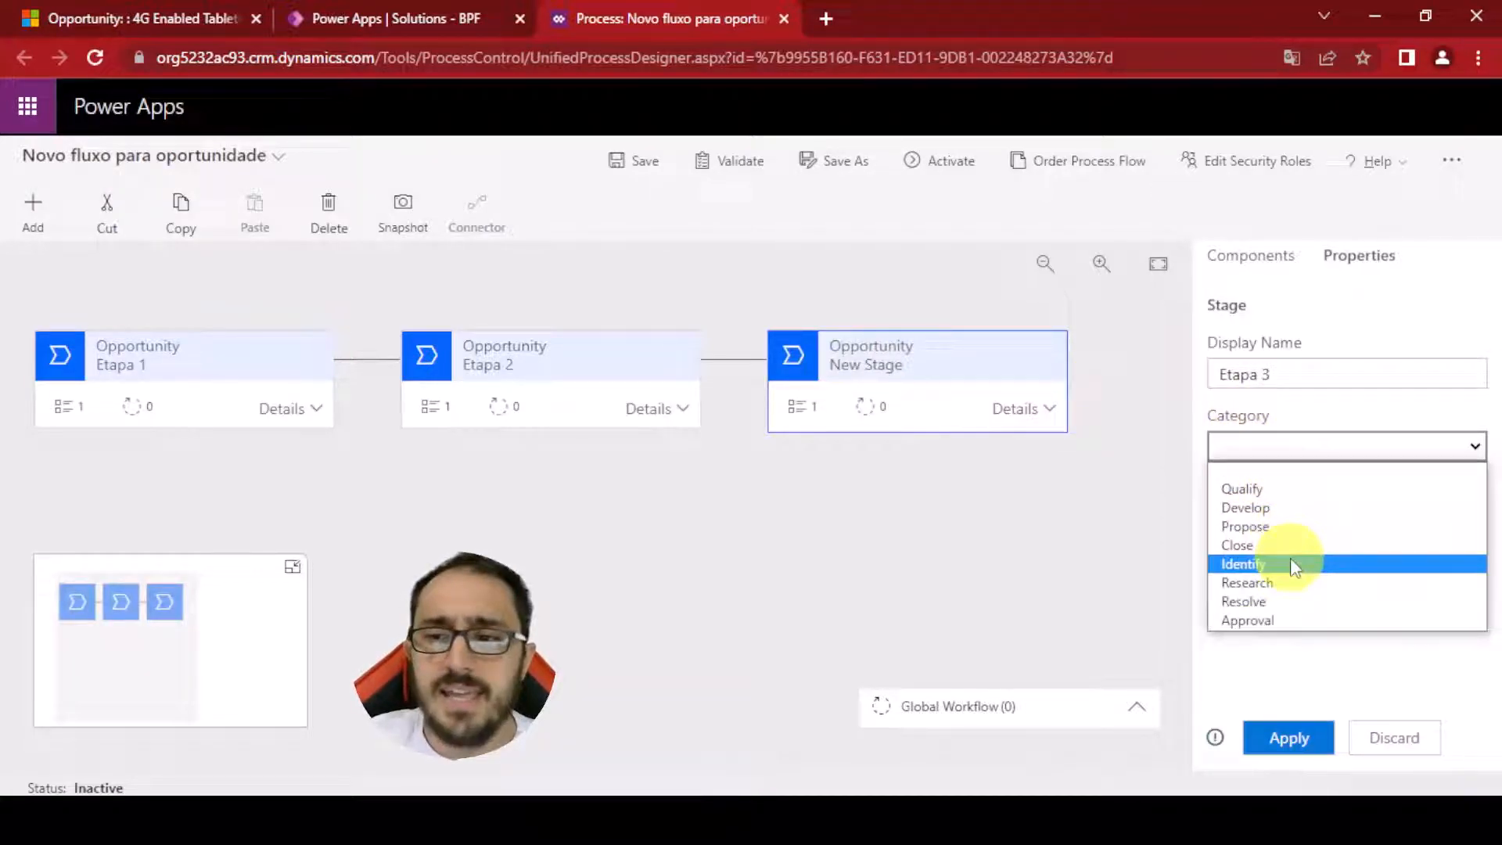
left_click(1288, 539)
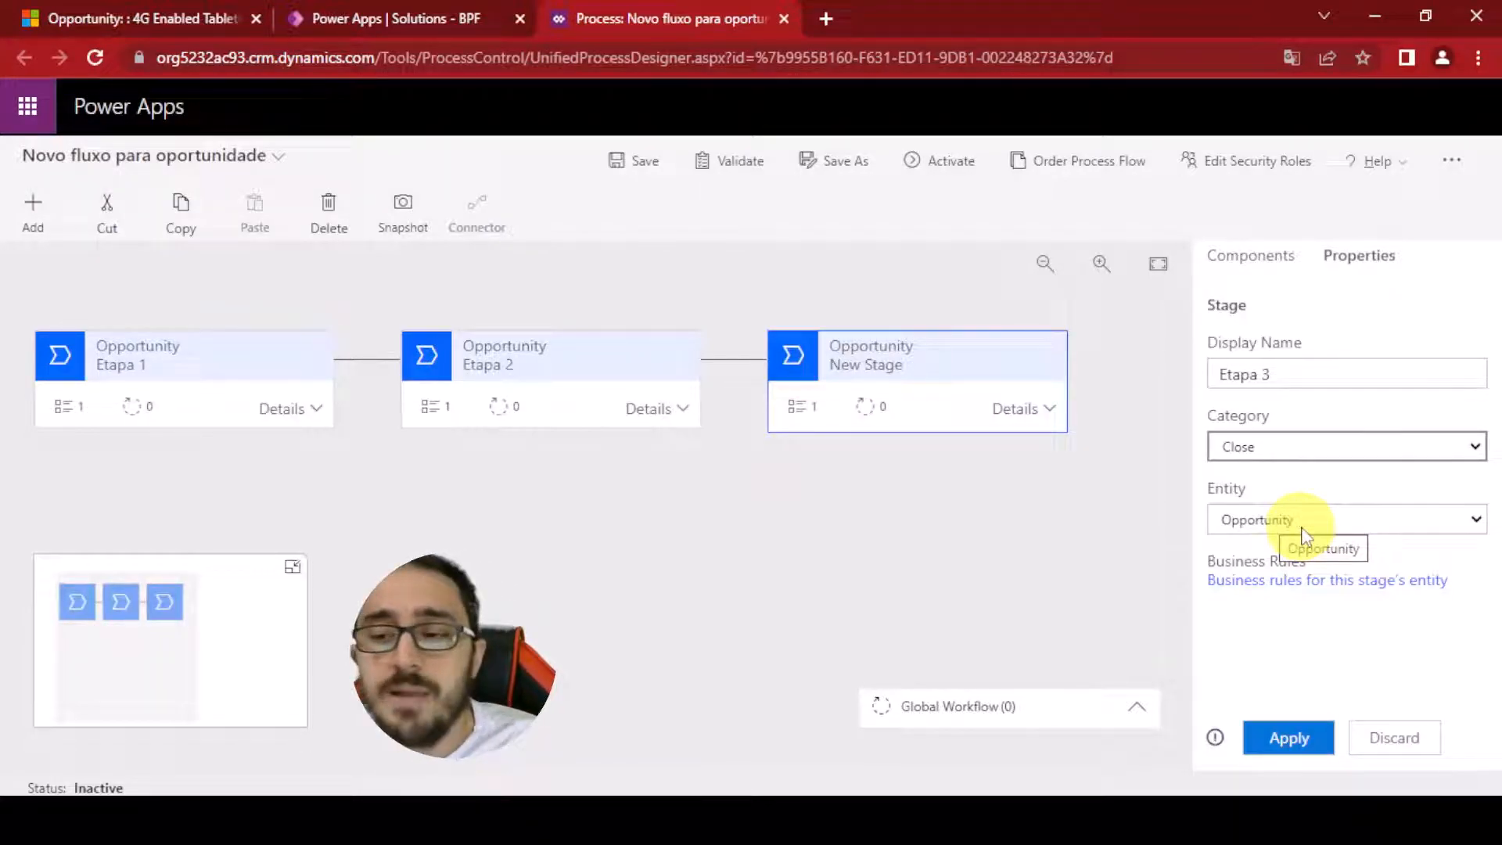
left_click(1303, 525)
scroll(1290, 368, "down", 1)
scroll(1290, 364, "down", 8)
scroll(1279, 391, "down", 4)
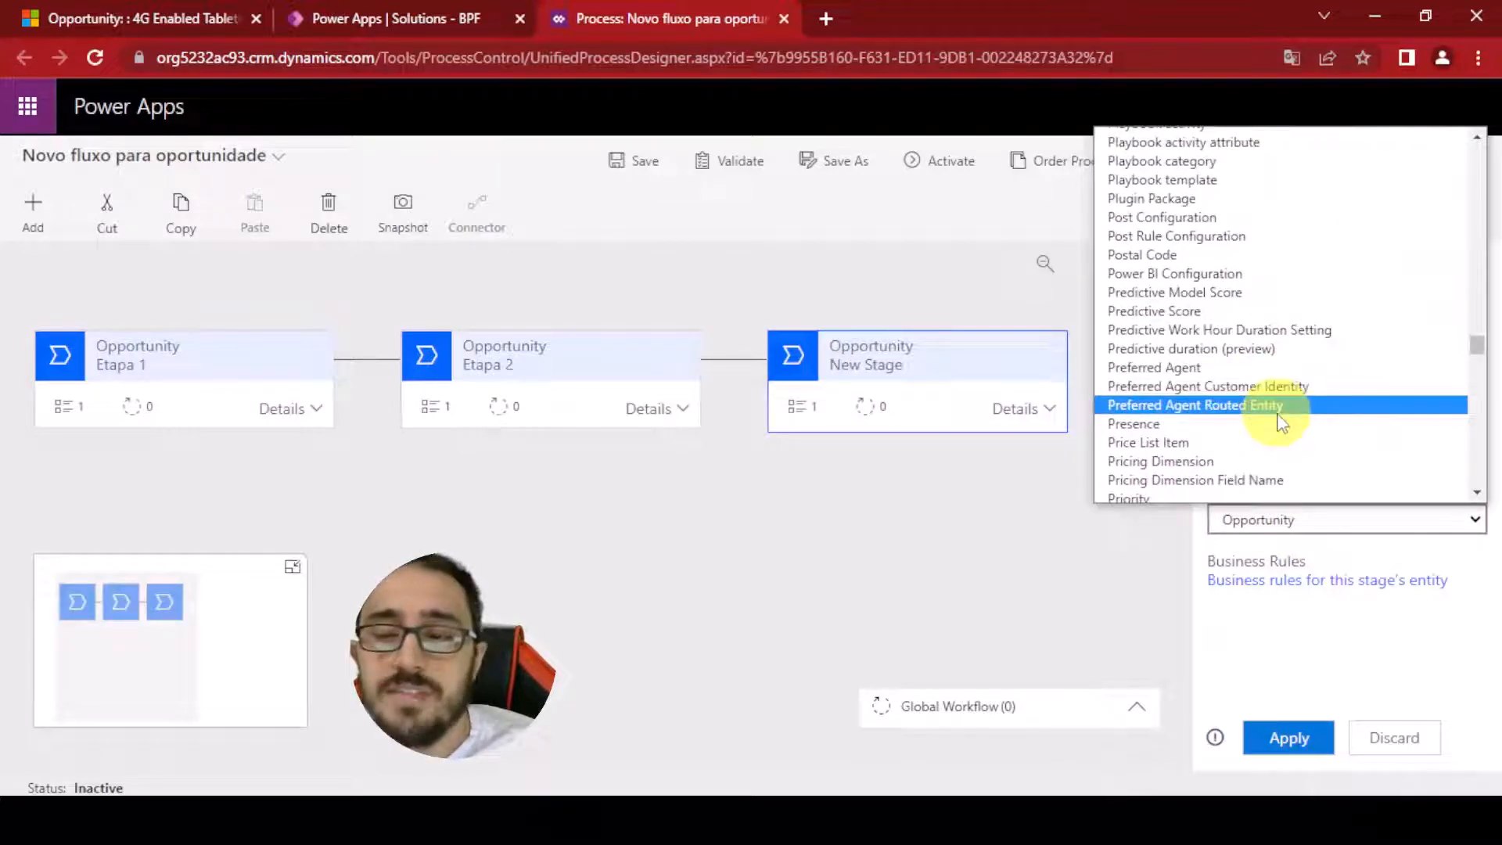
left_click(1305, 641)
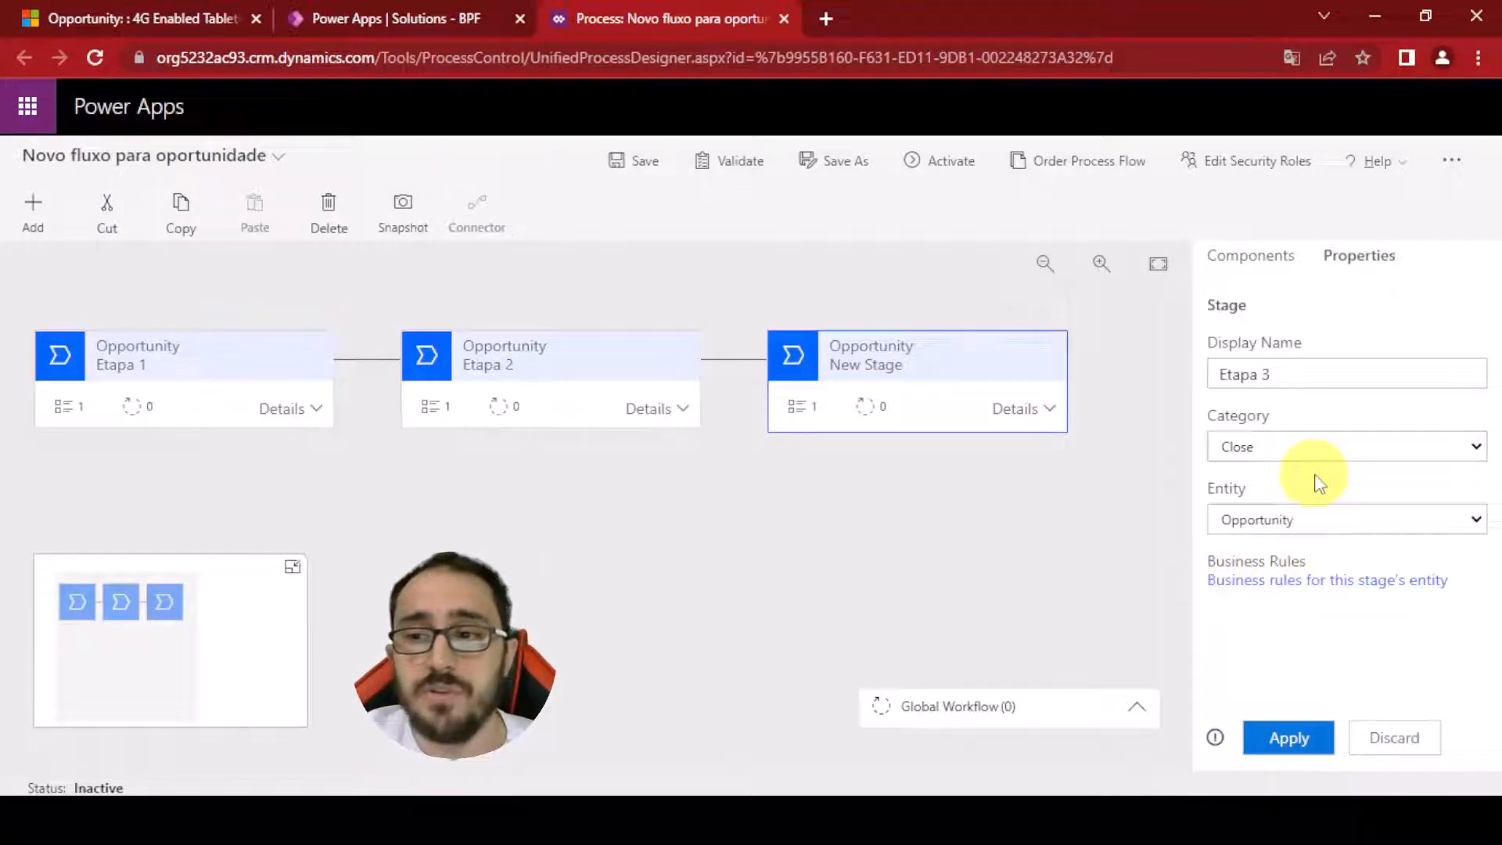
left_click(1287, 751)
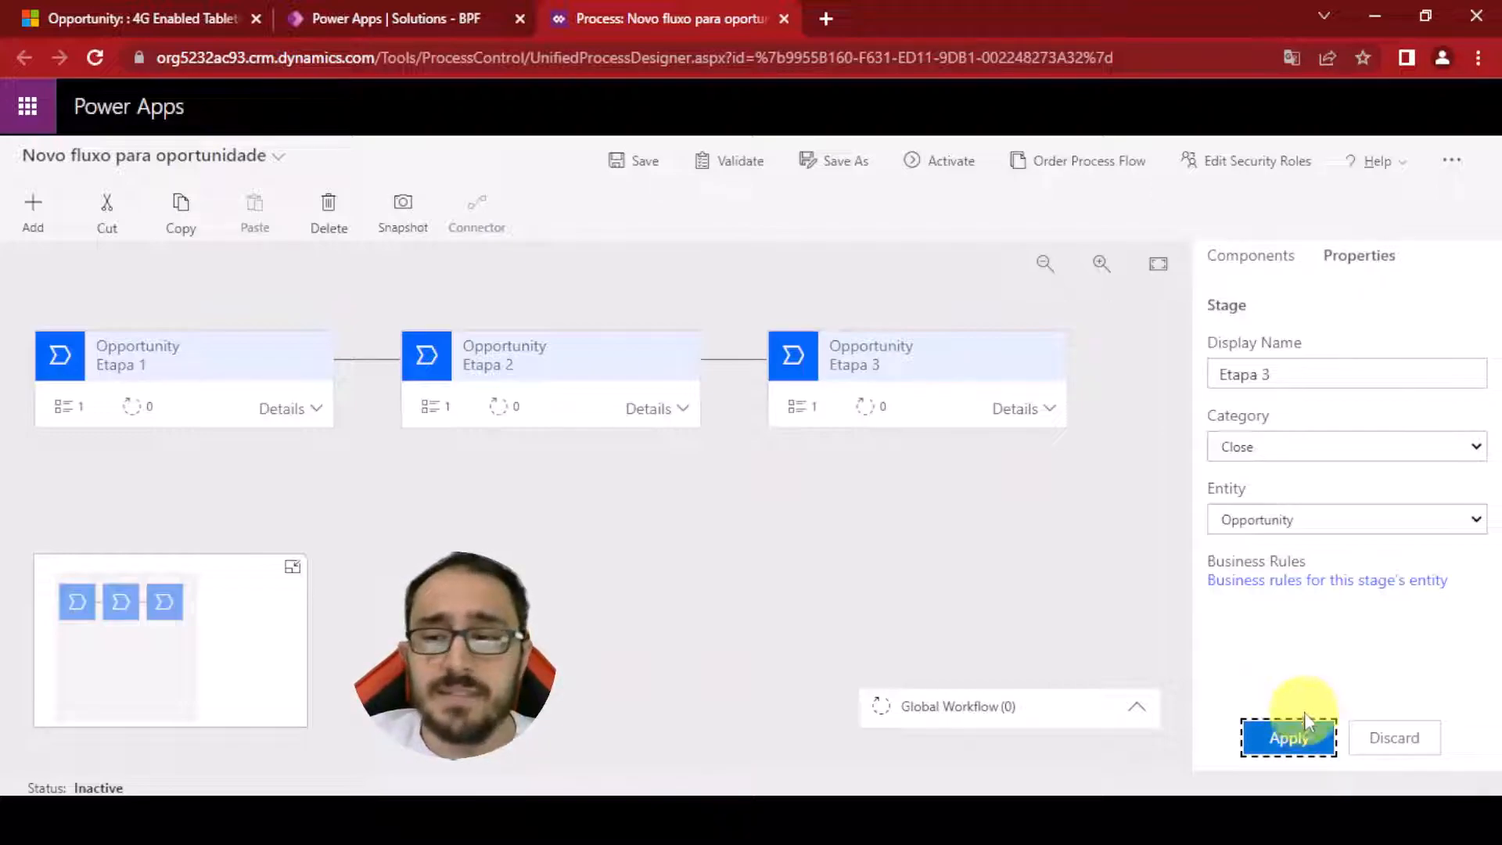
Review the opportunity record's current sales process stages in the other browser tab, then return to the designer
left_click(1024, 623)
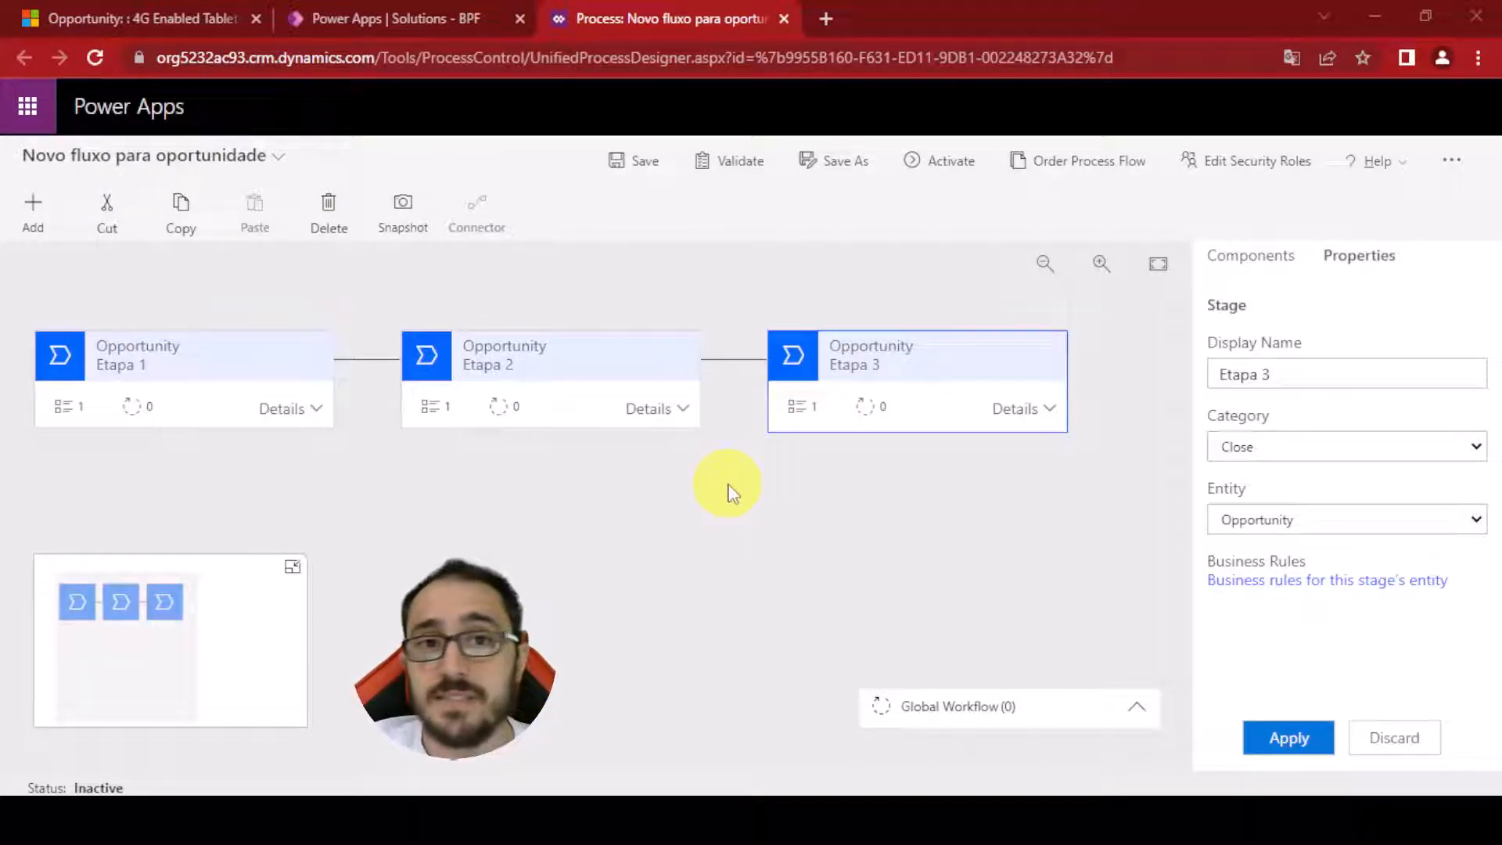
left_click(145, 19)
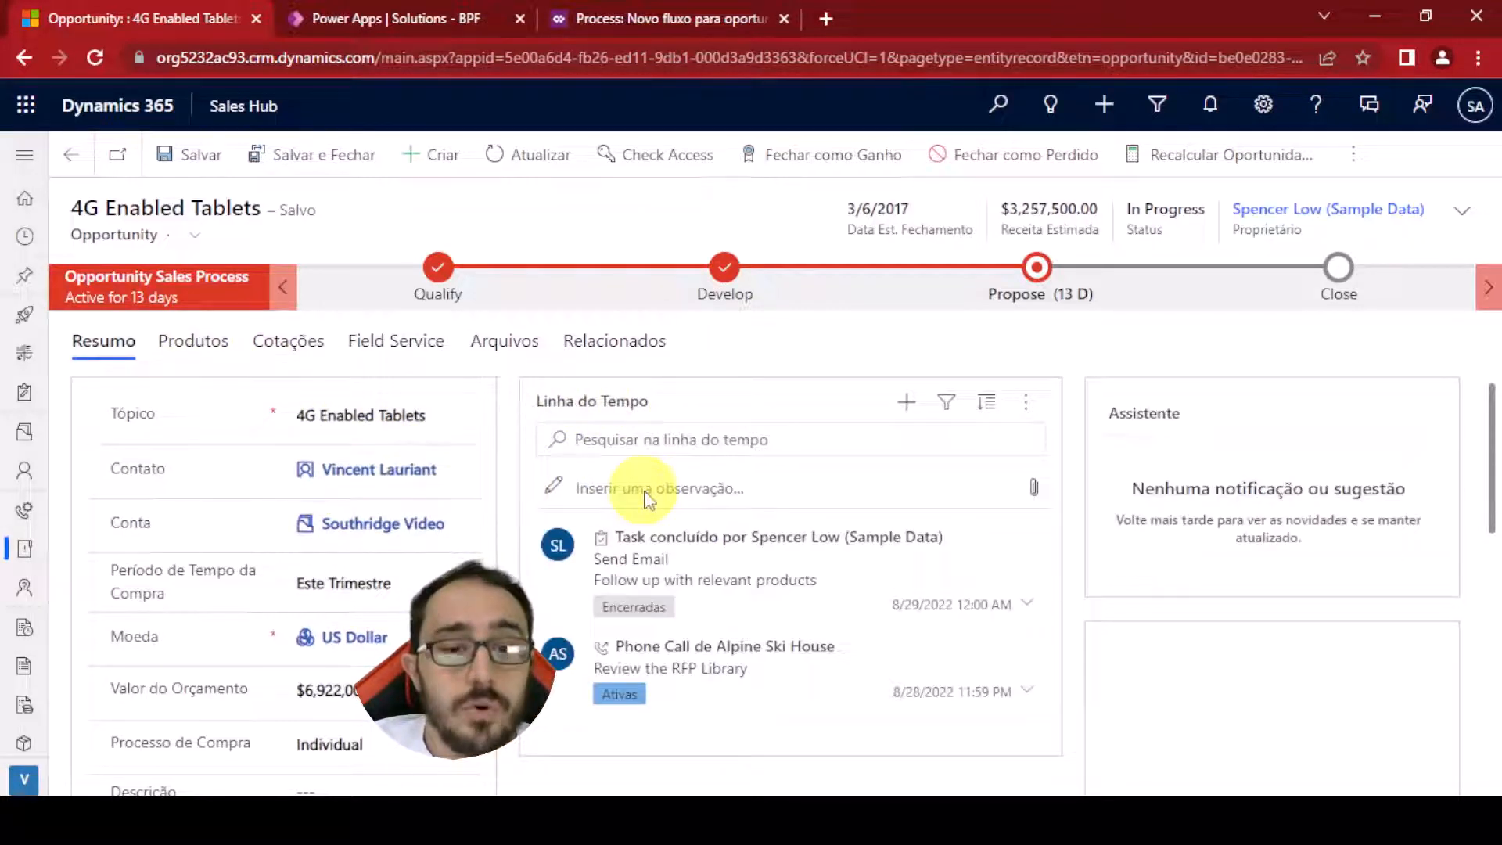
scroll(670, 486, "down", 5)
scroll(569, 649, "down", 3)
scroll(571, 636, "up", 6)
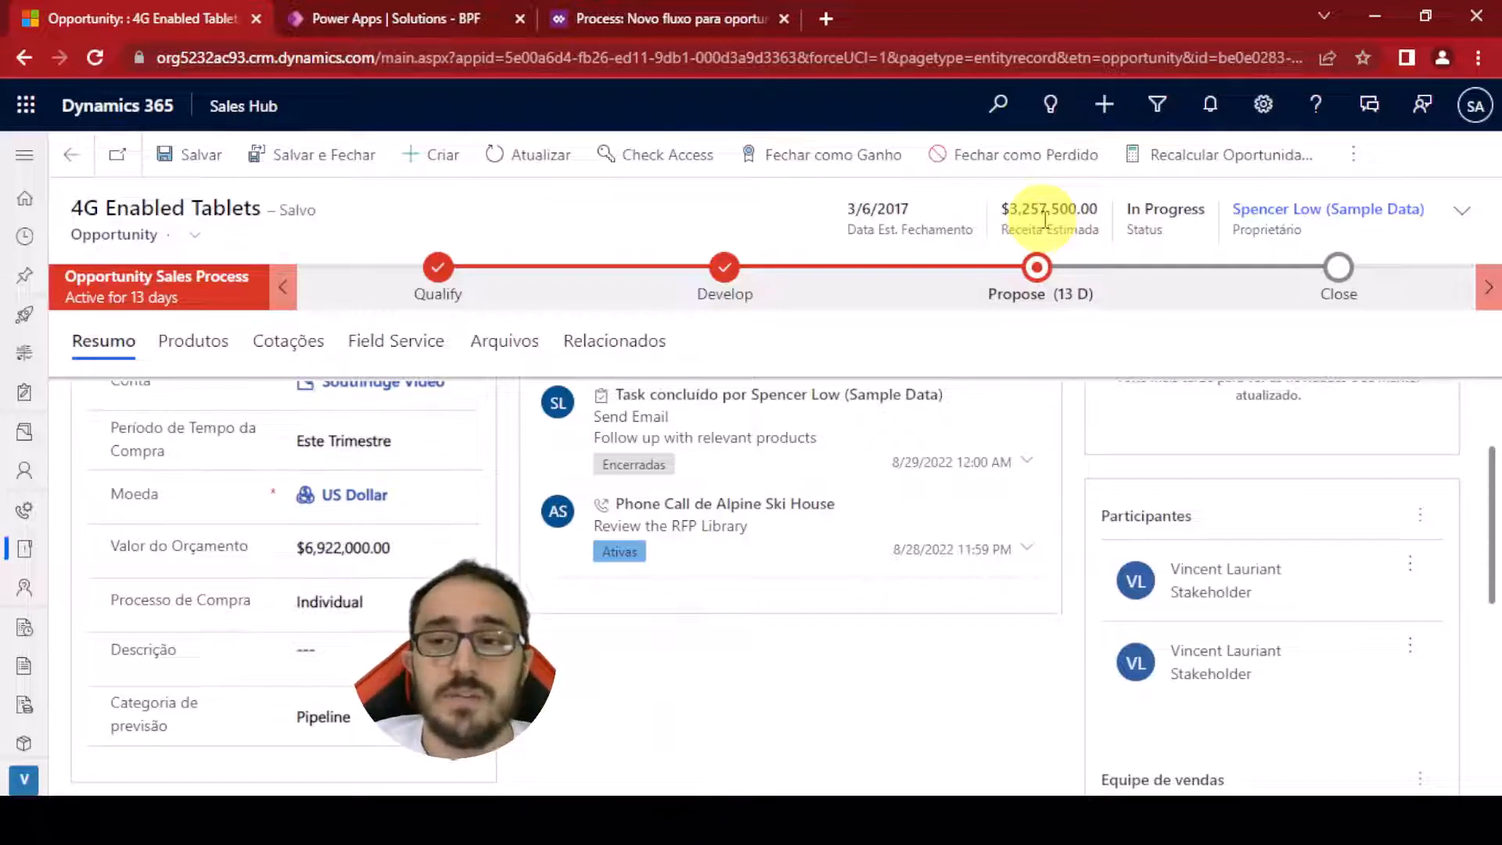
left_click(397, 25)
left_click(611, 17)
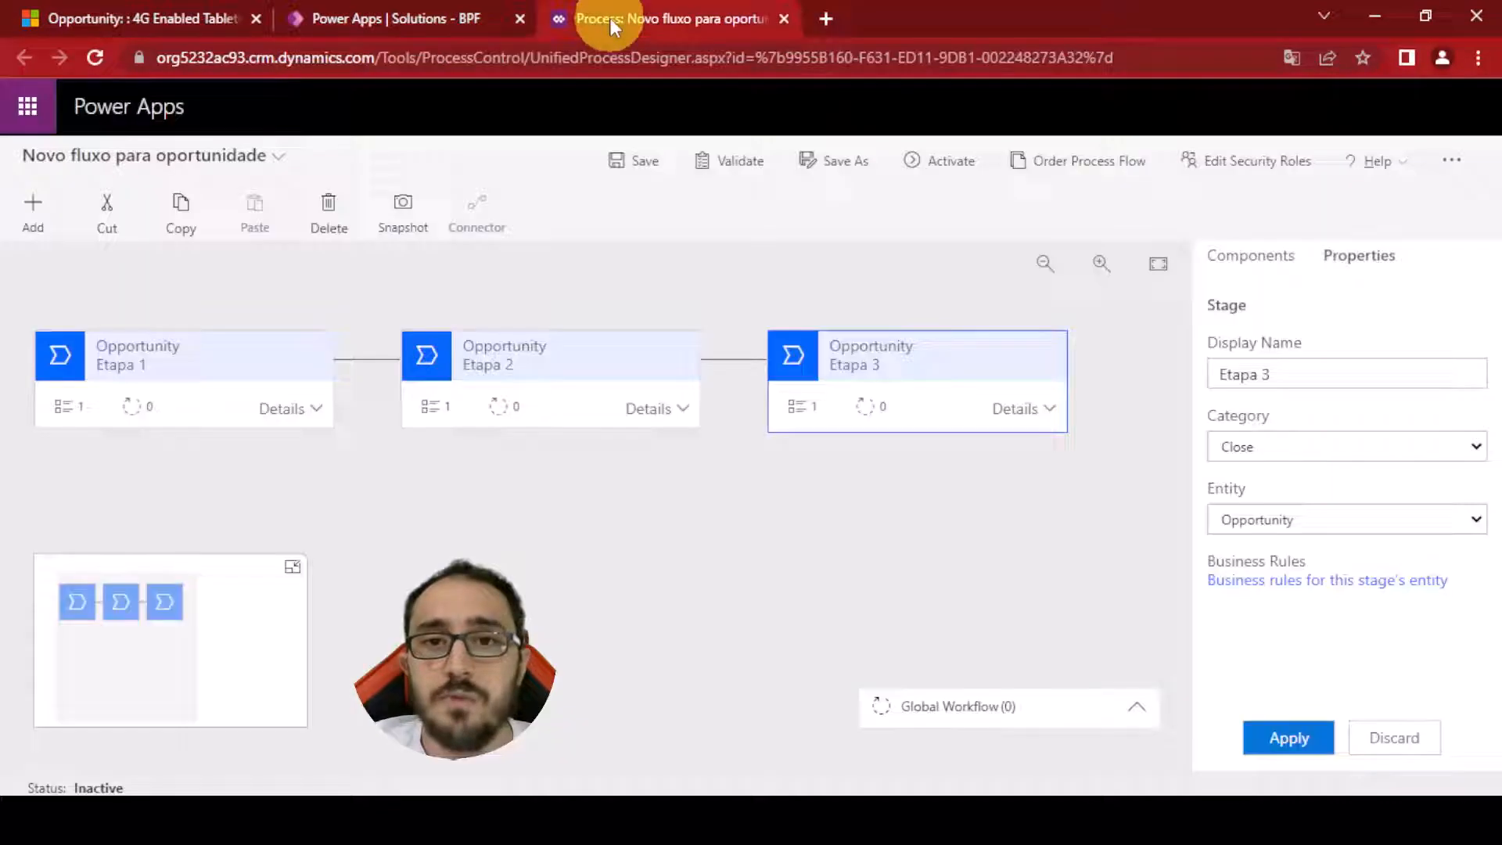
Insert a Condition component between Etapa 2 and Etapa 3
left_click(23, 210)
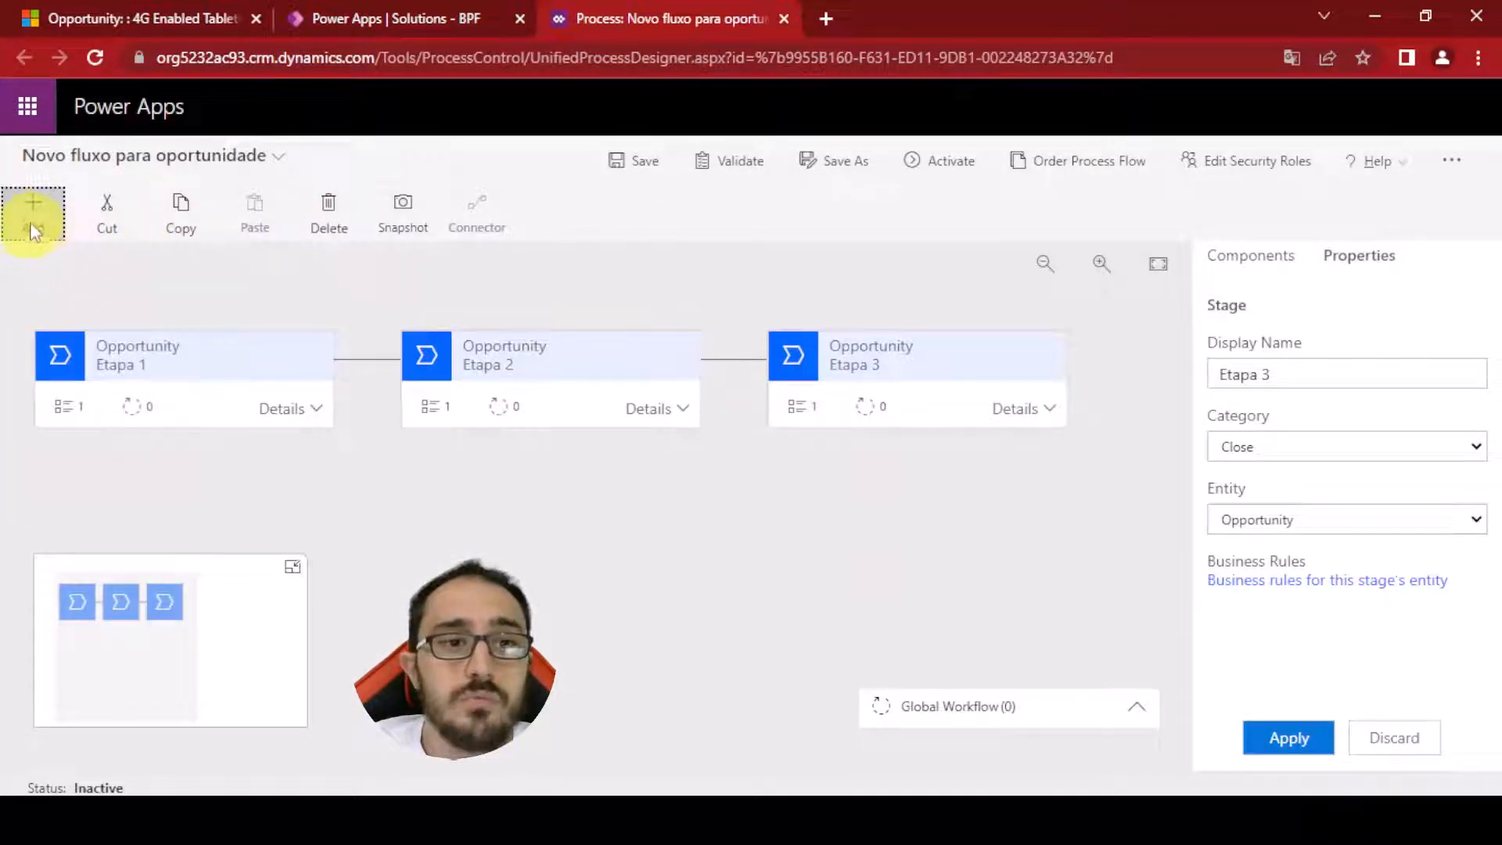
left_click(45, 221)
left_click(45, 222)
left_click(1287, 277)
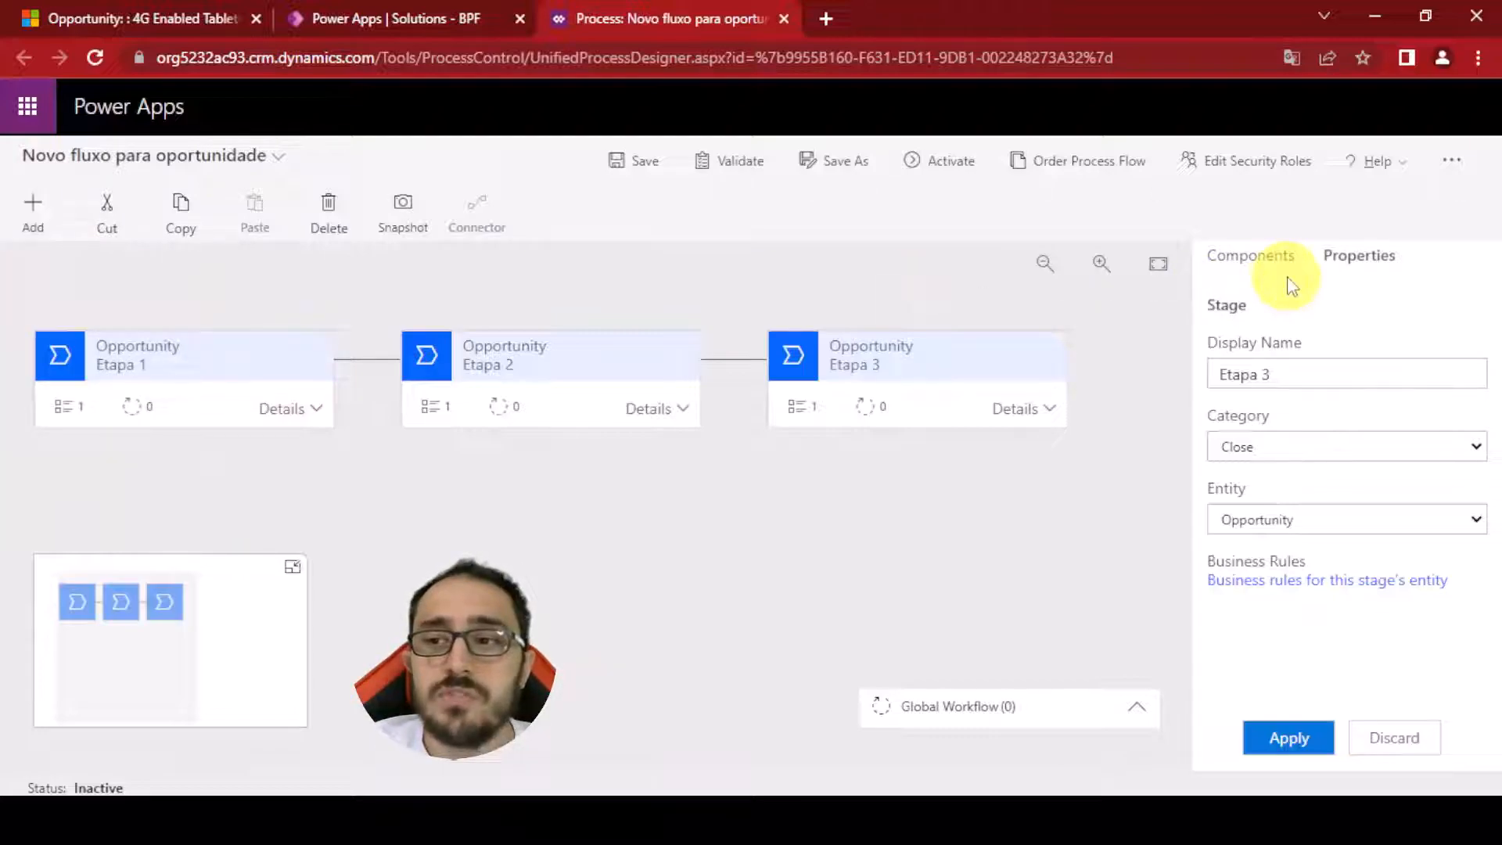
left_click(1248, 257)
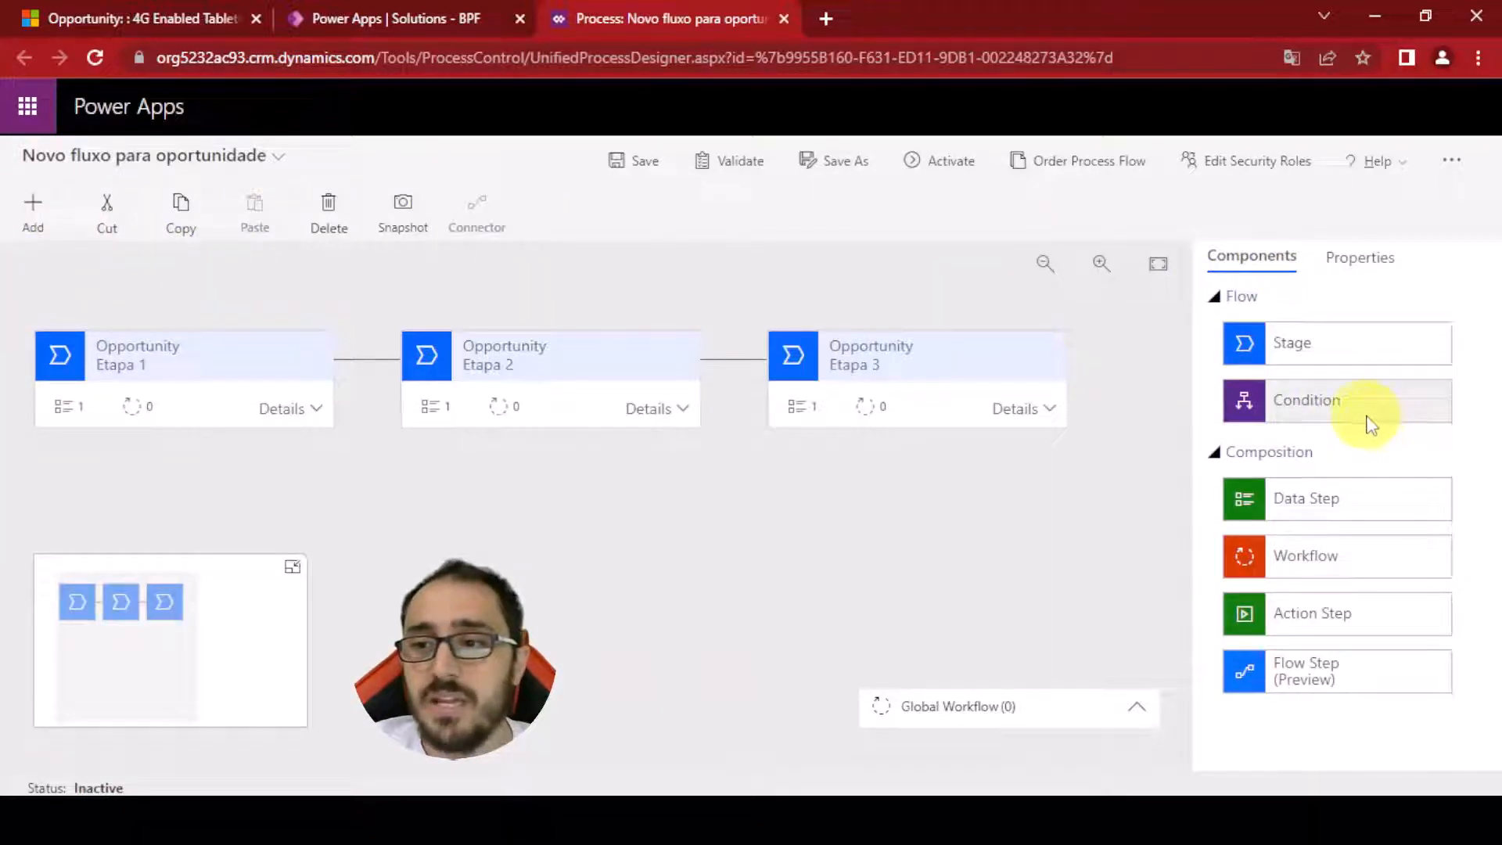
left_click_drag(1369, 422, 743, 399)
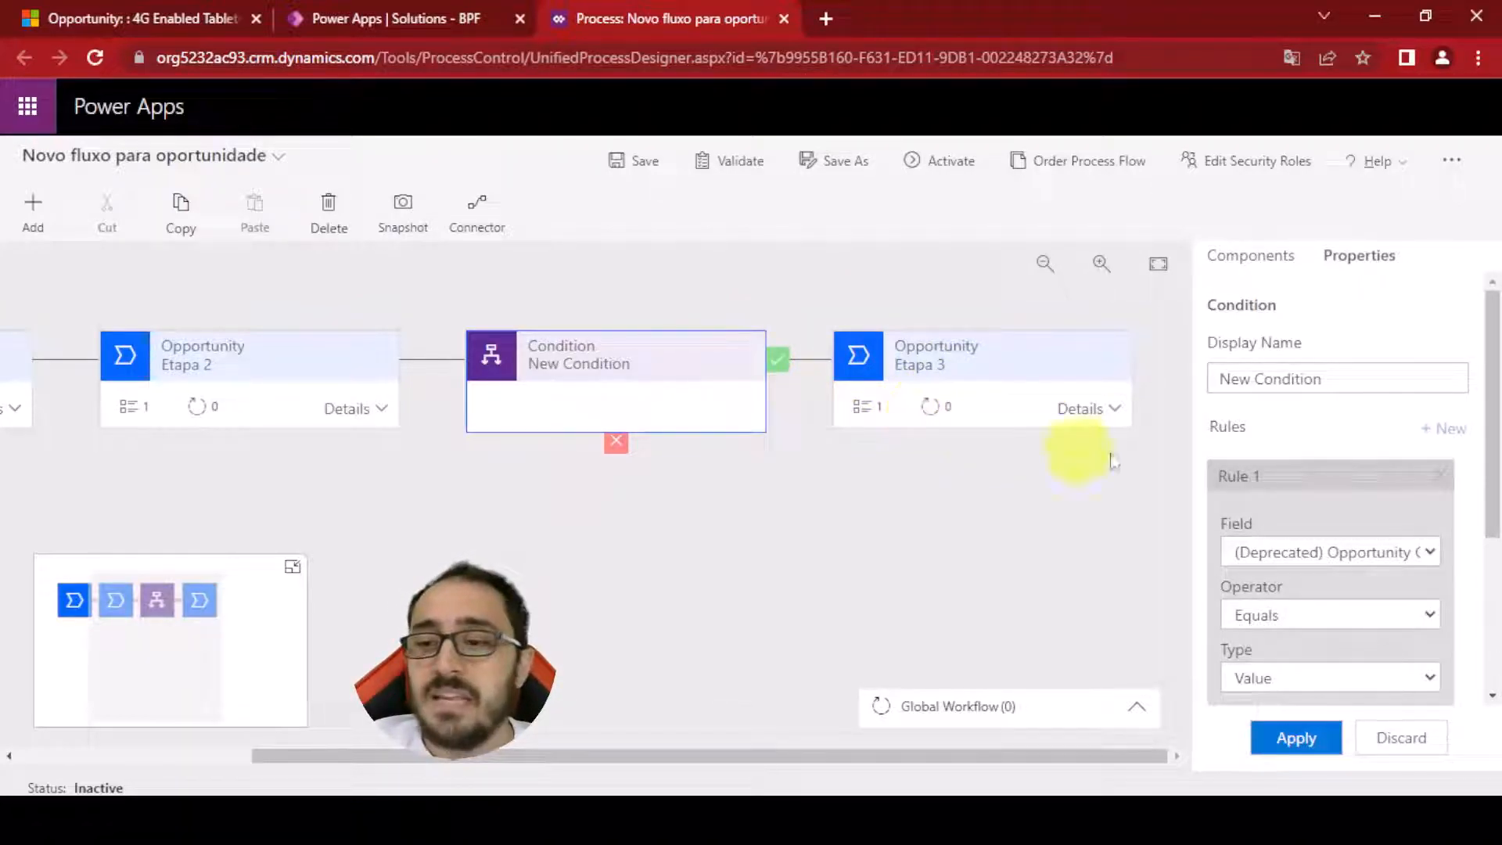
Set the condition's rule to Est. Revenue is greater than or equal to 20000 and apply it
left_click(1423, 551)
key("r")
key("e")
scroll(1268, 435, "down", 3)
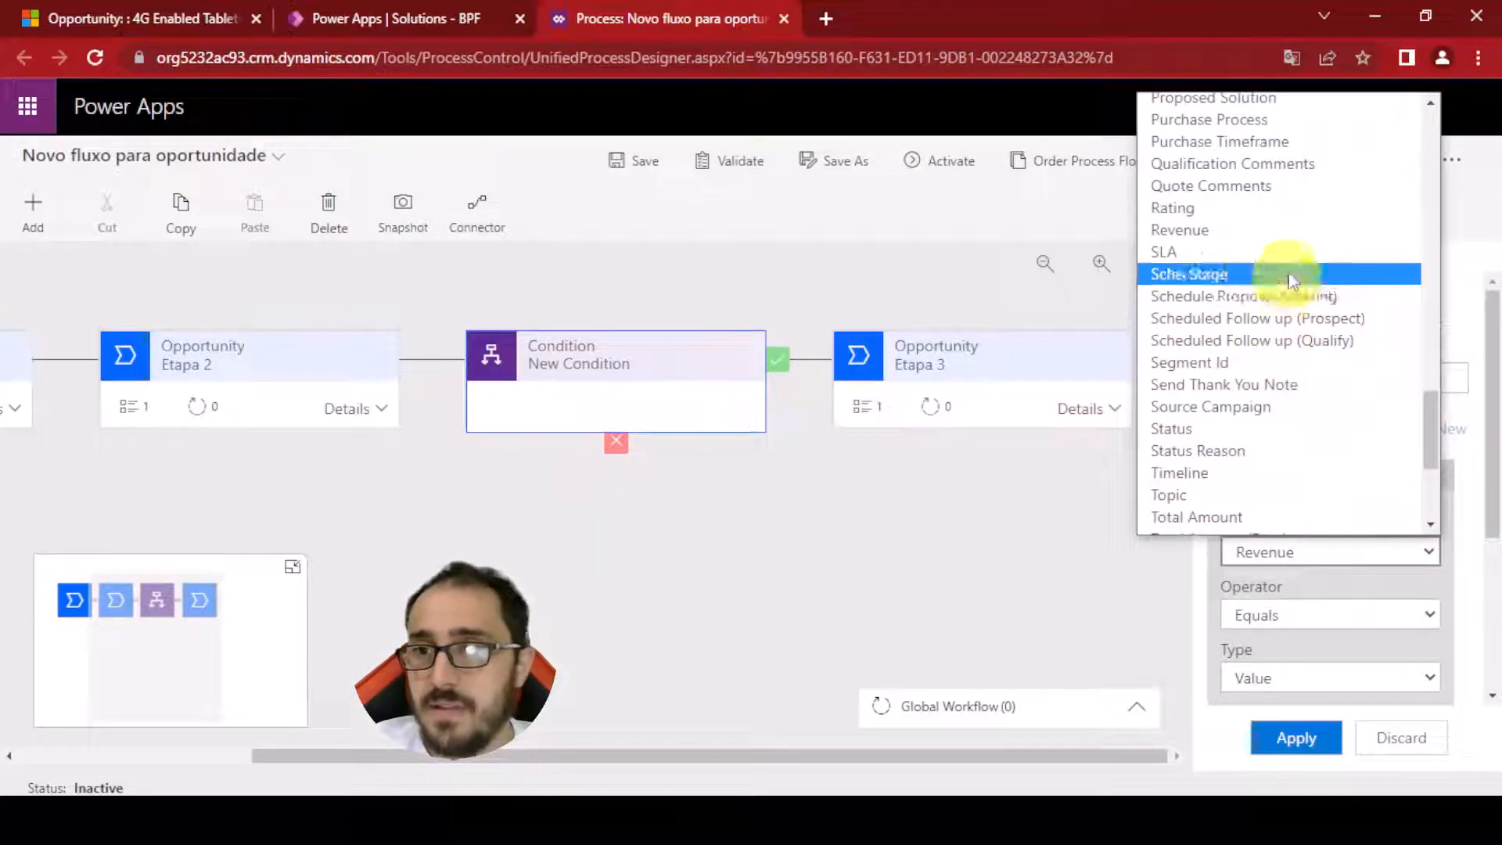
key("e")
key("s")
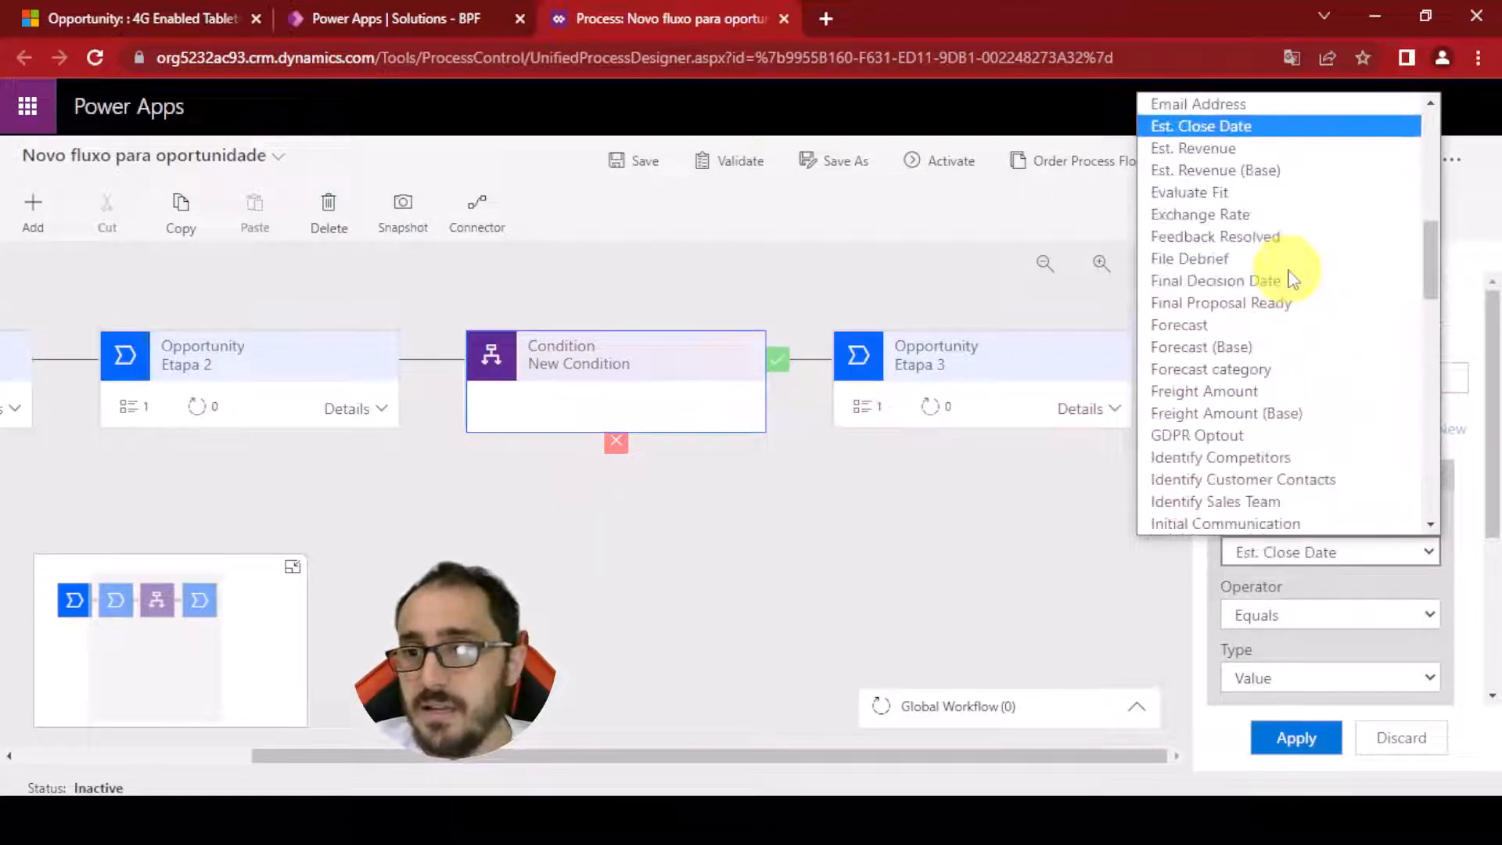
left_click(1252, 148)
left_click(1295, 428)
left_click(1295, 427)
left_click(1296, 427)
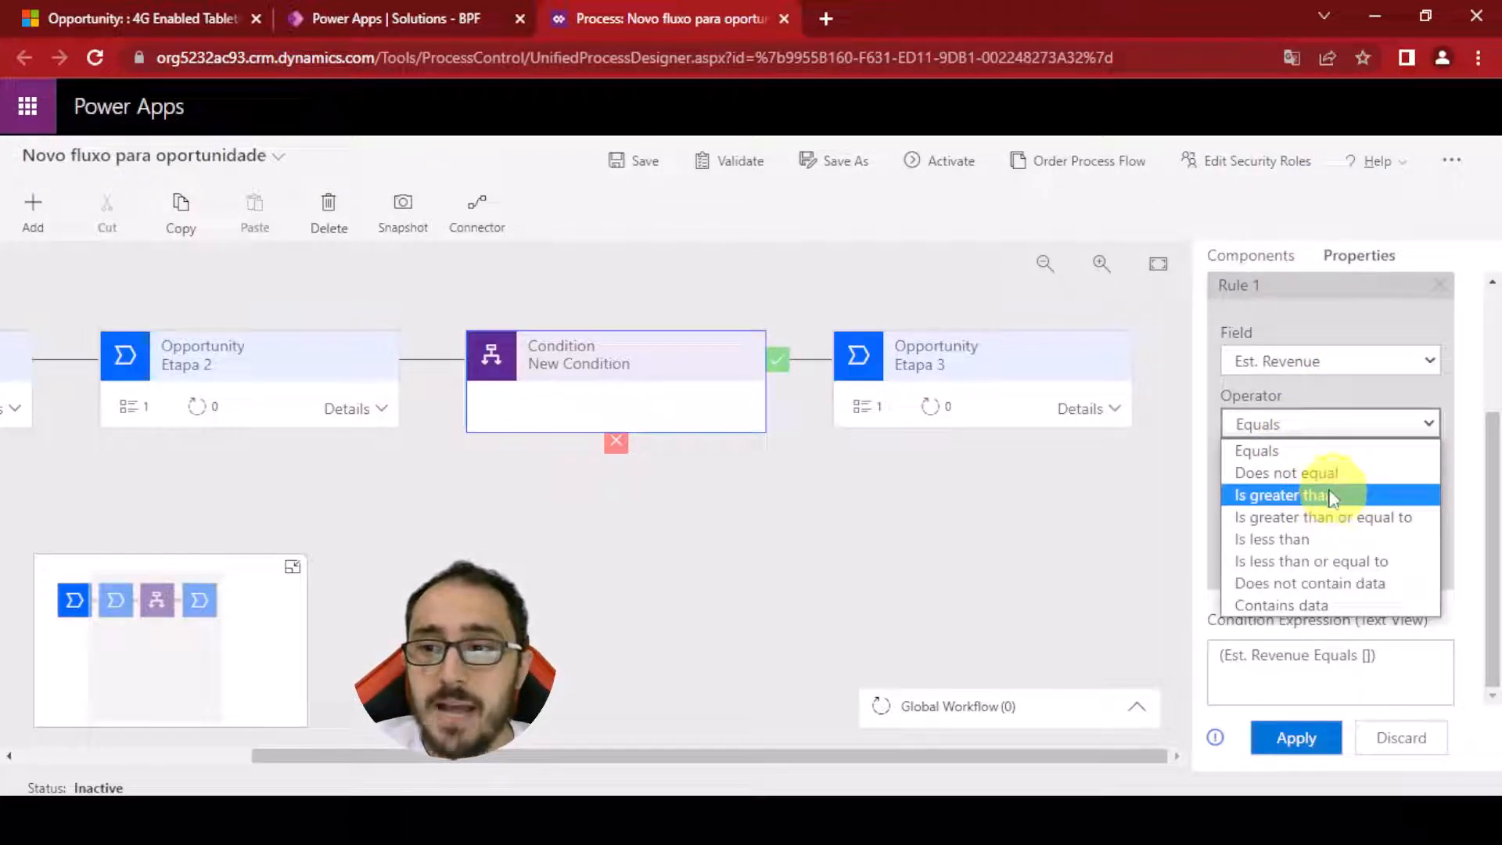
left_click(1333, 517)
left_click(1277, 546)
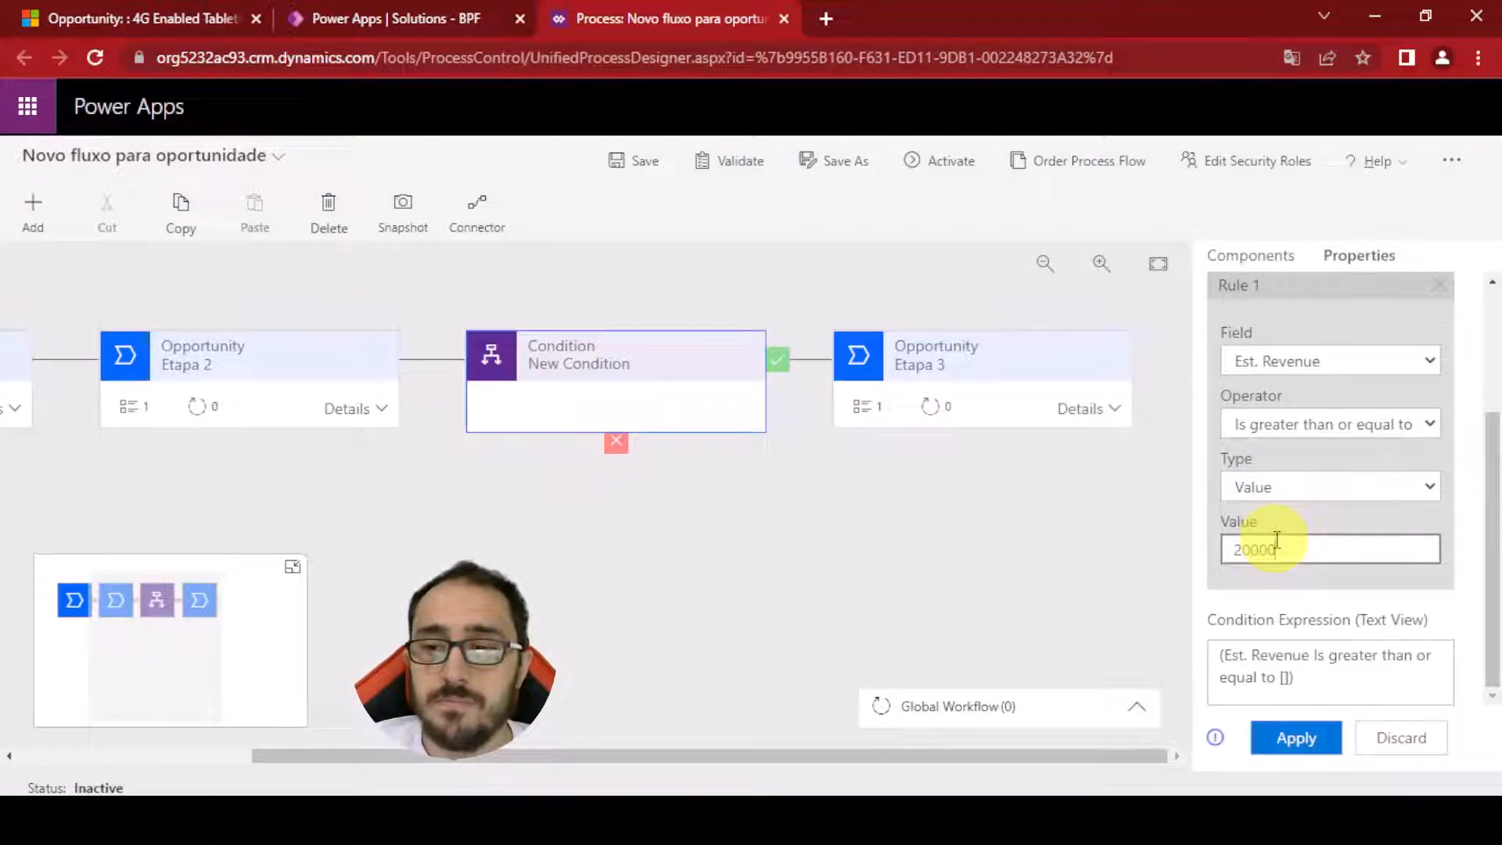
left_click(1298, 738)
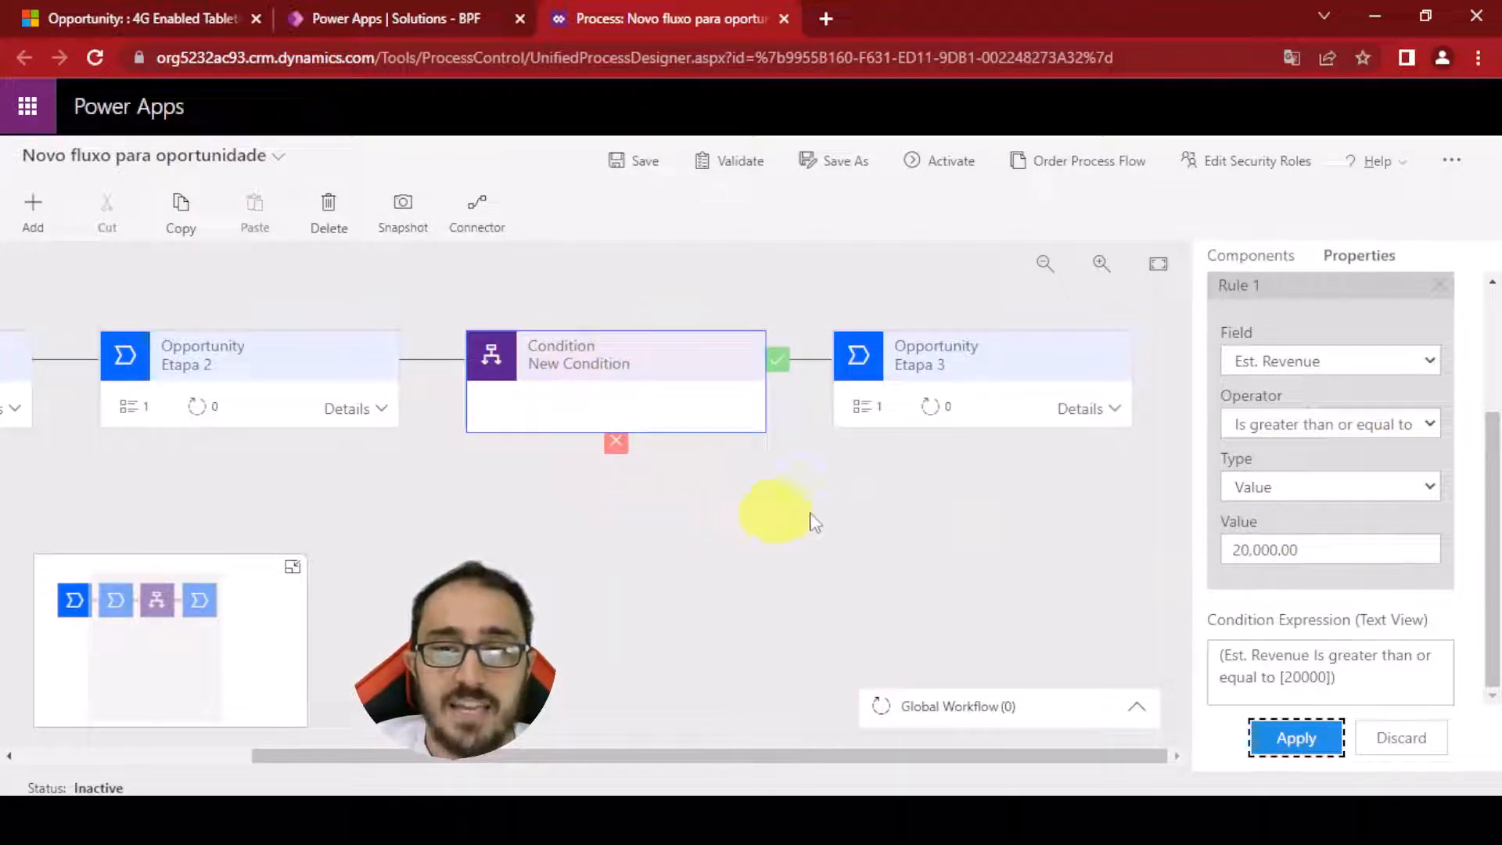
Add a stage on the condition's true branch named Aprovação with category Approval and apply it
left_click(1281, 260)
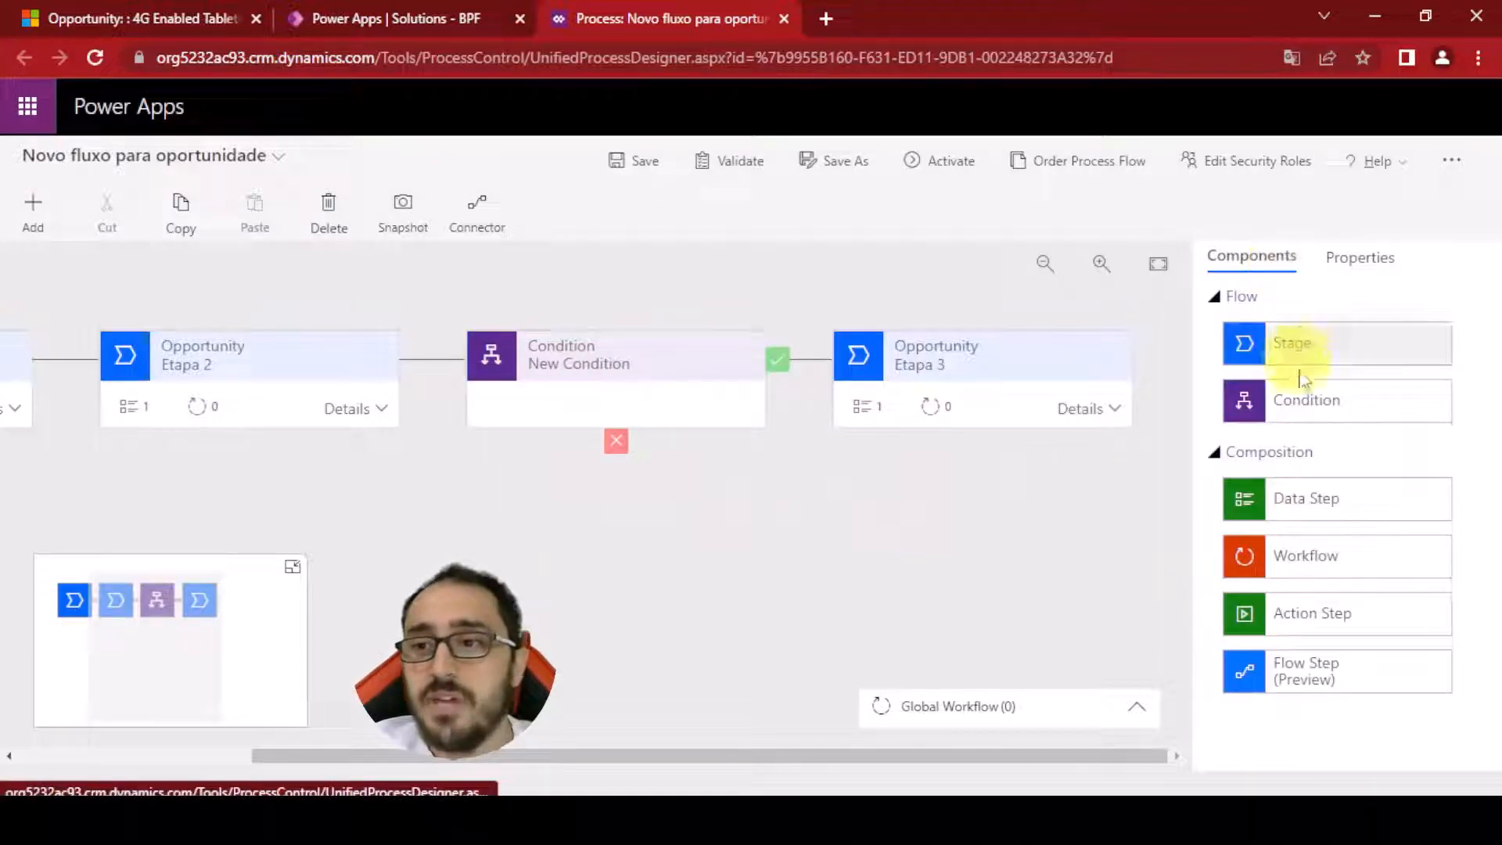
left_click_drag(1291, 340, 809, 352)
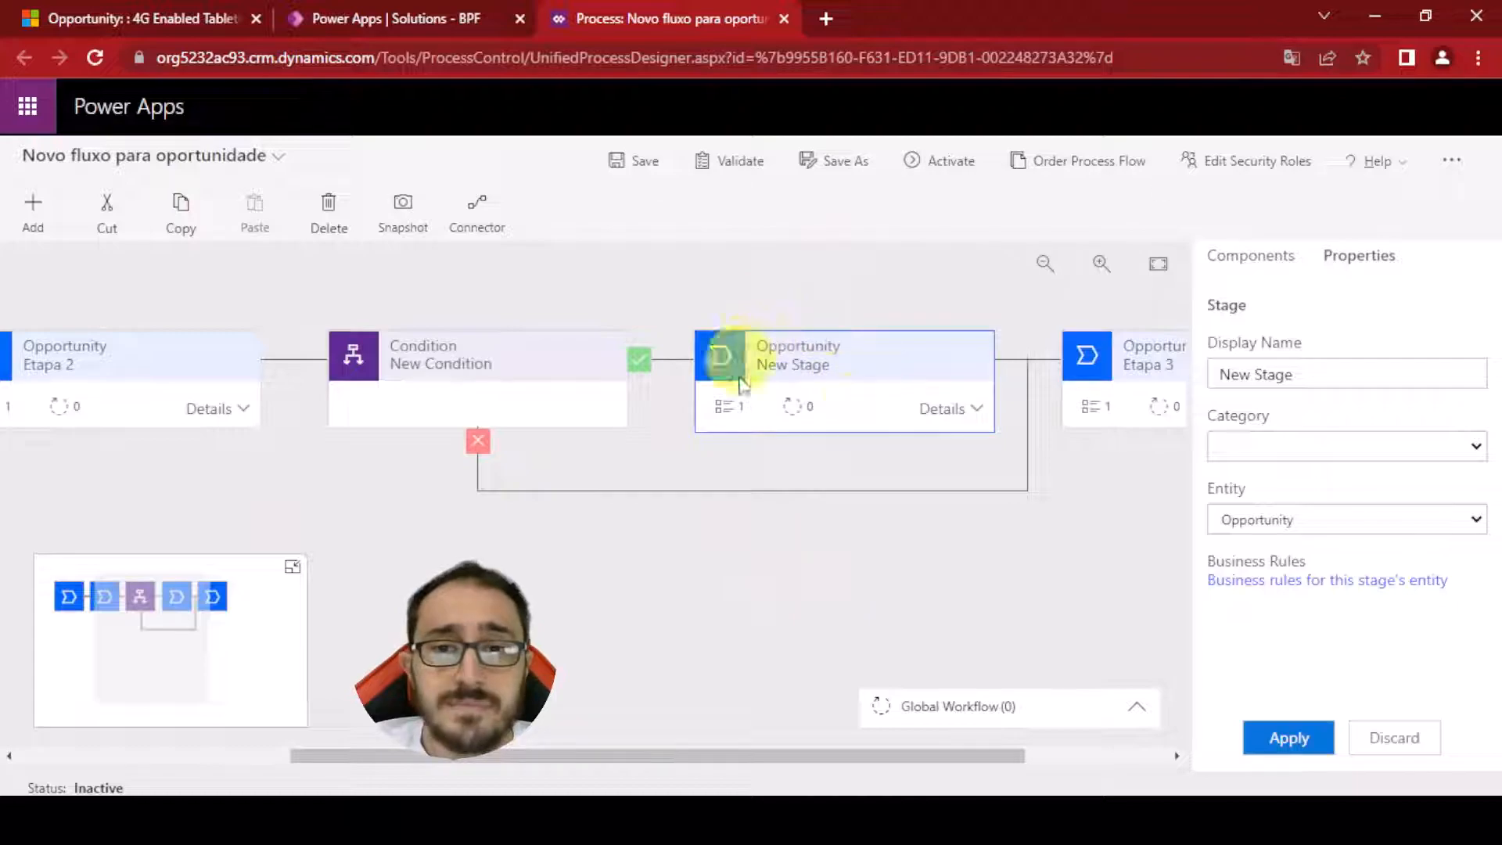
left_click(1255, 450)
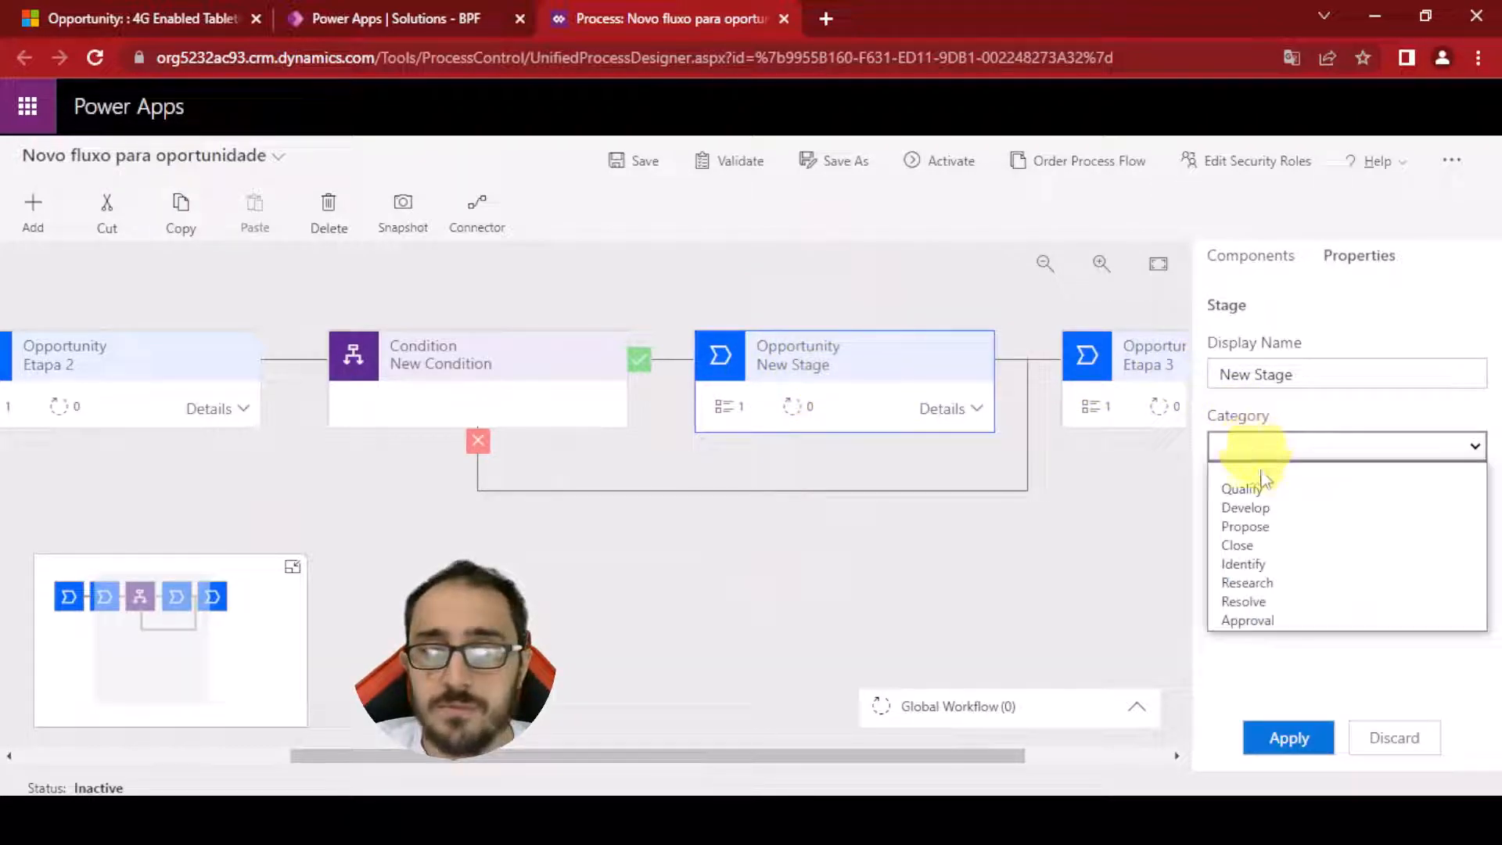
left_click(1252, 620)
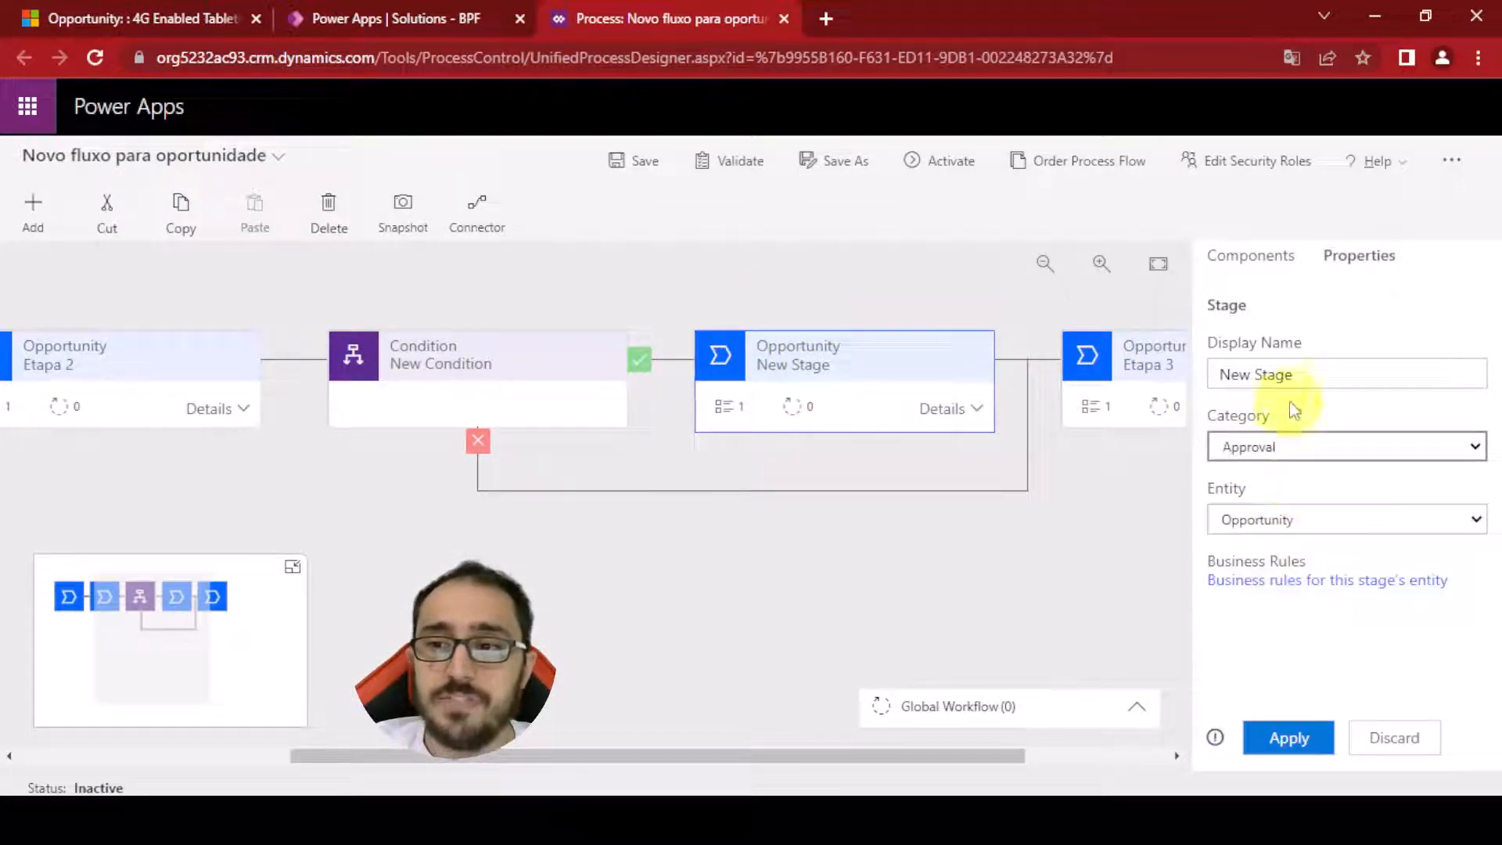
key("shift+Tab")
type("A")
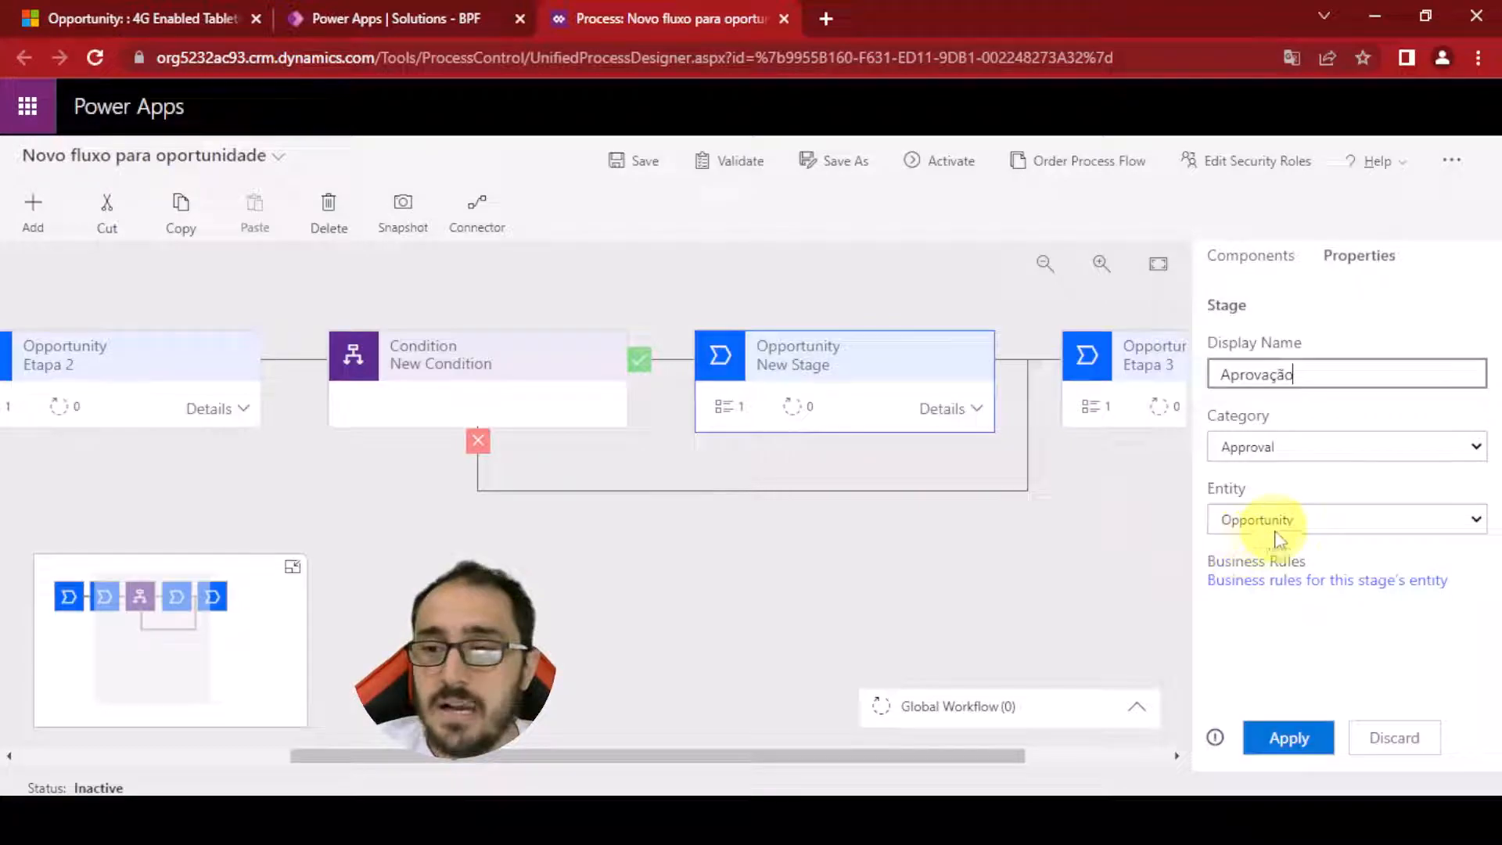
left_click(1291, 738)
left_click(581, 511)
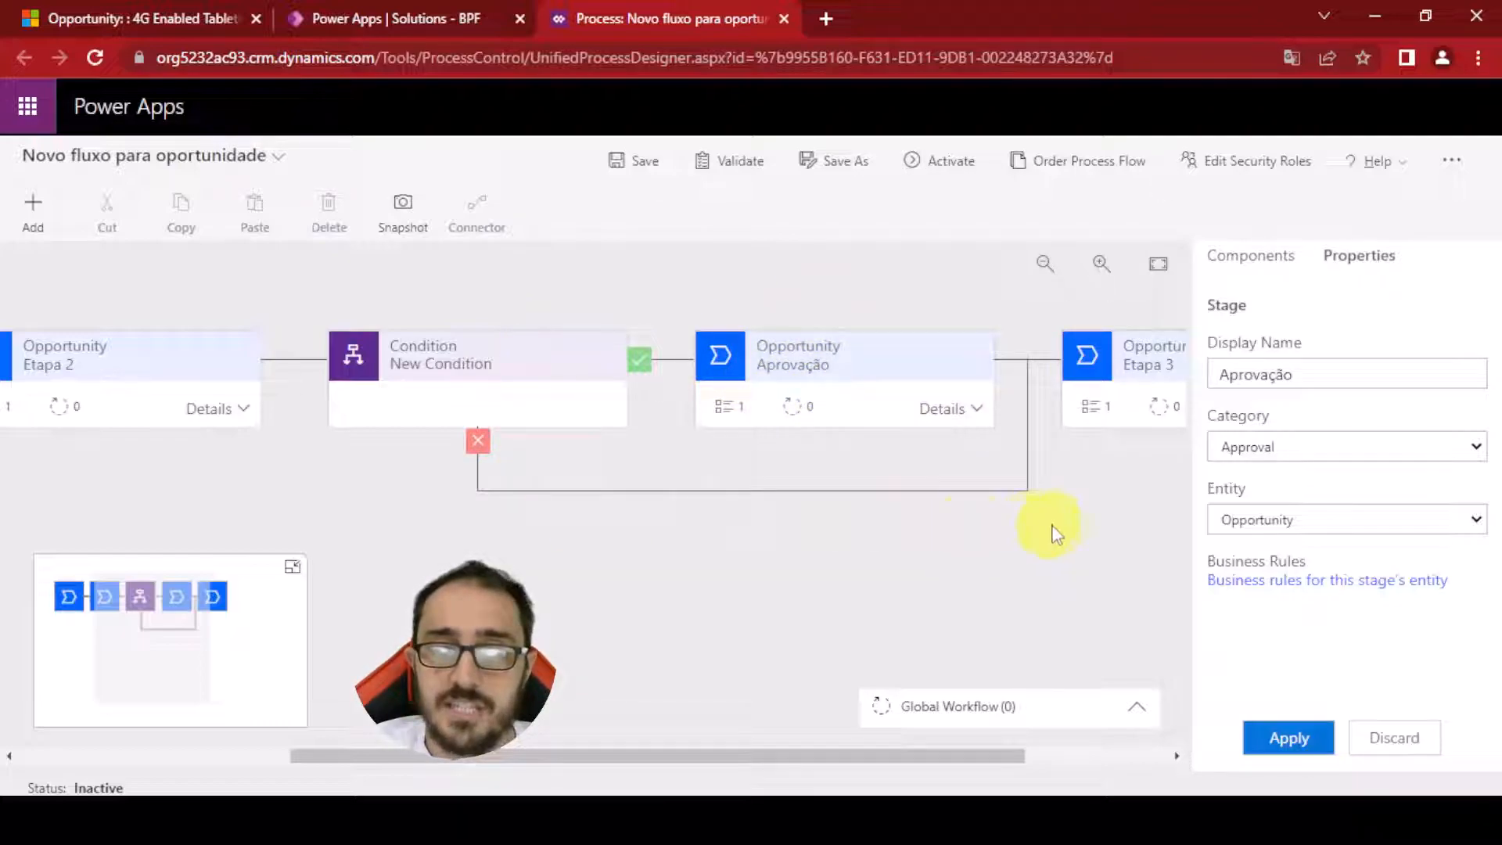
Inspect the flow's stages, the condition and Etapa 2's data step
left_click(1124, 337)
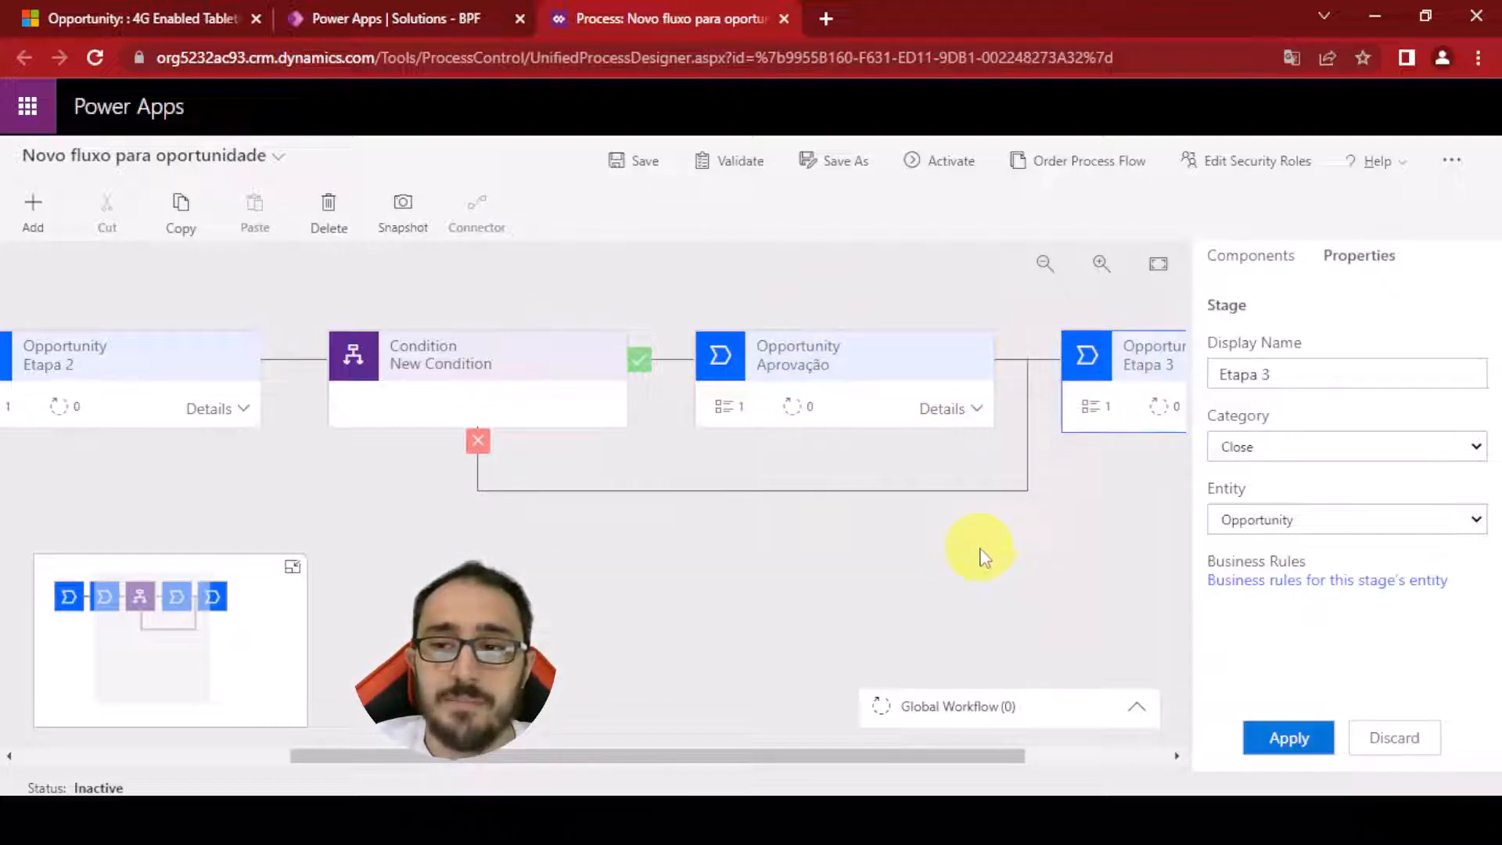
middle_click(1113, 545)
middle_click(1026, 543)
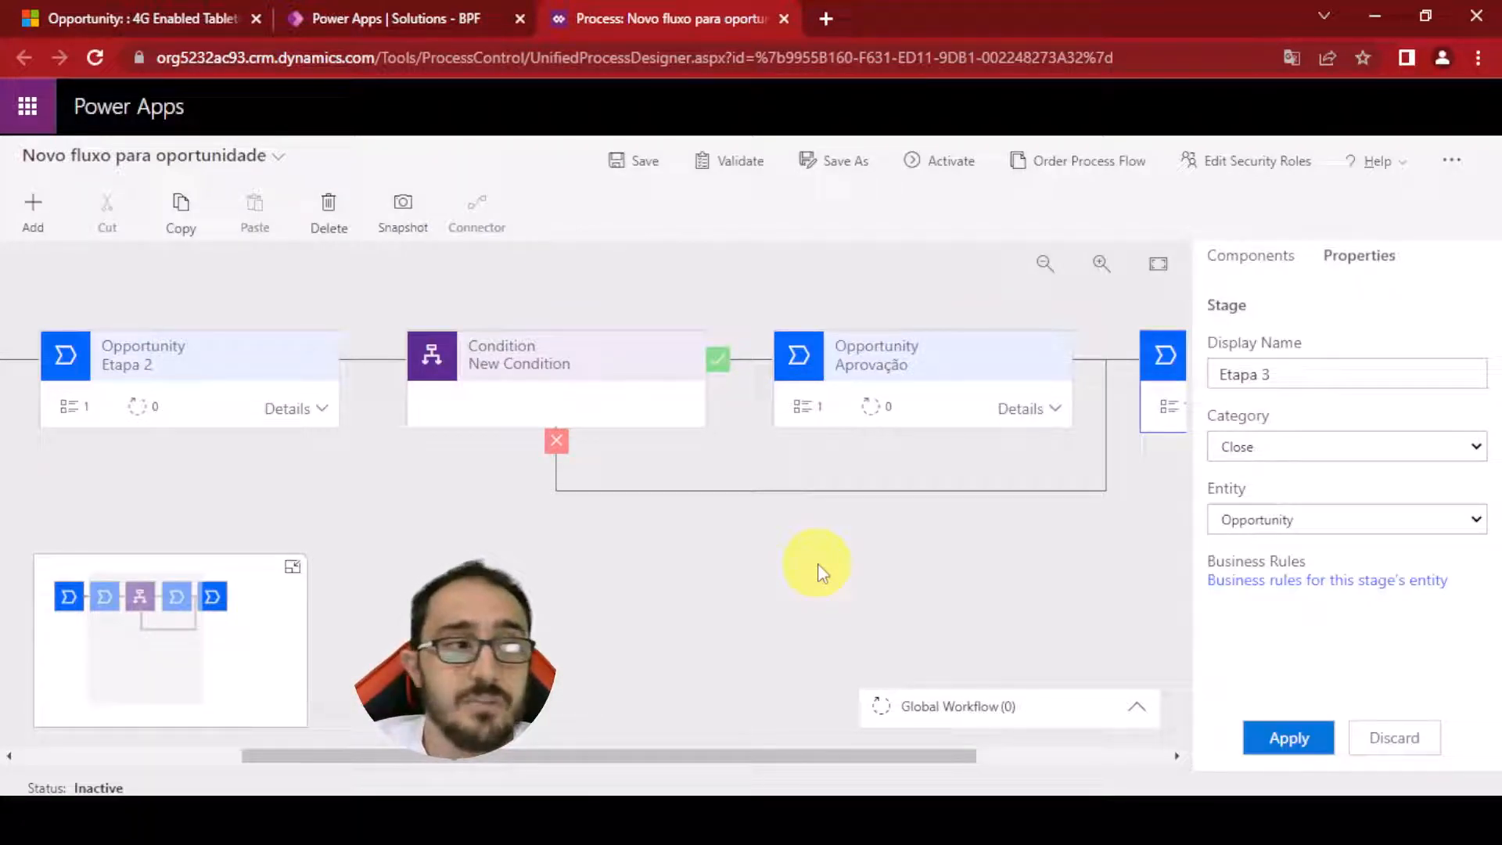
left_click(174, 656)
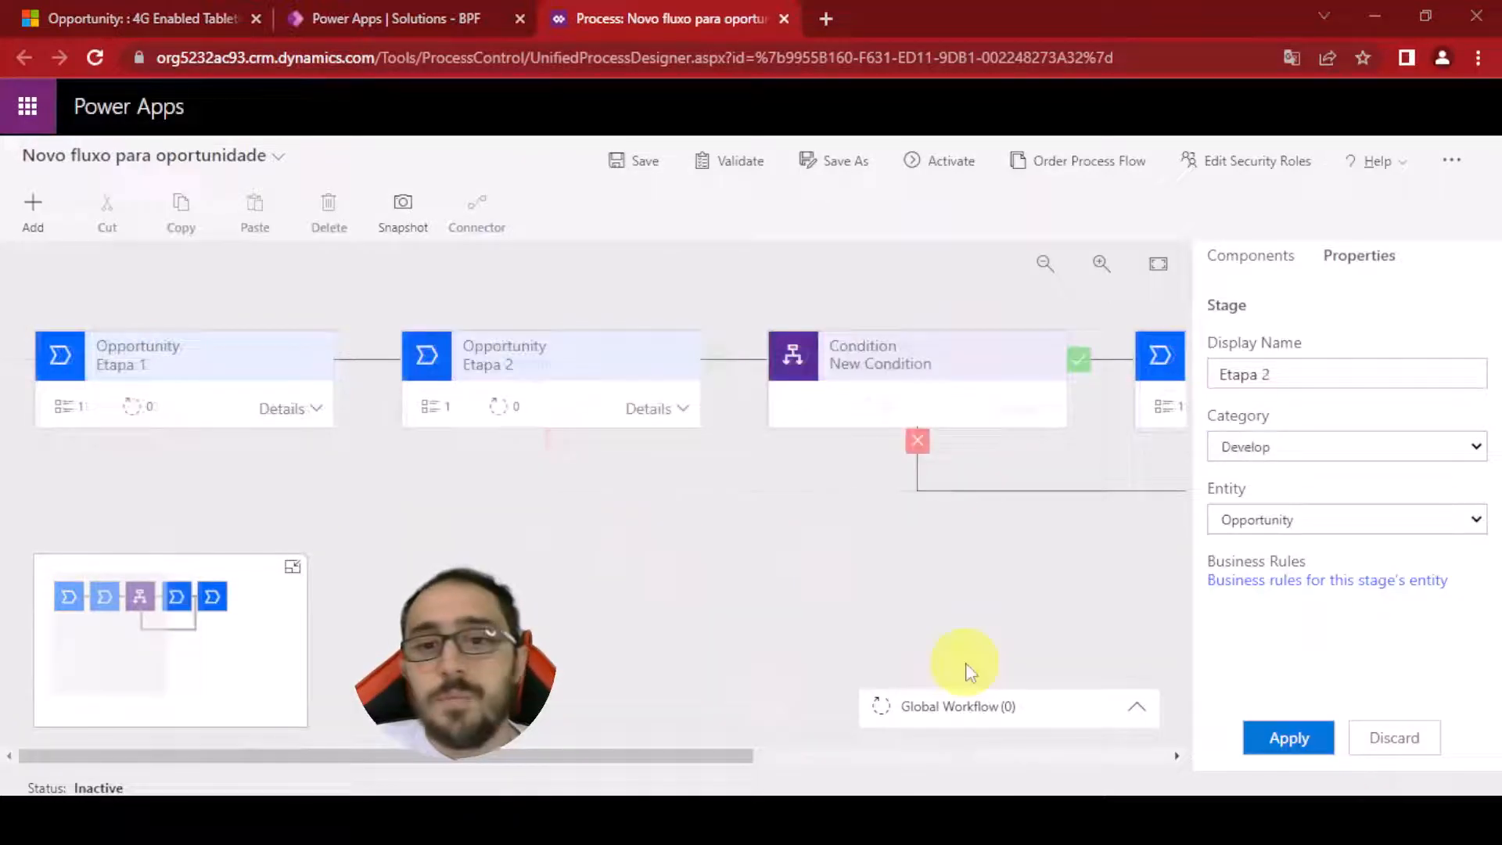
left_click(971, 380)
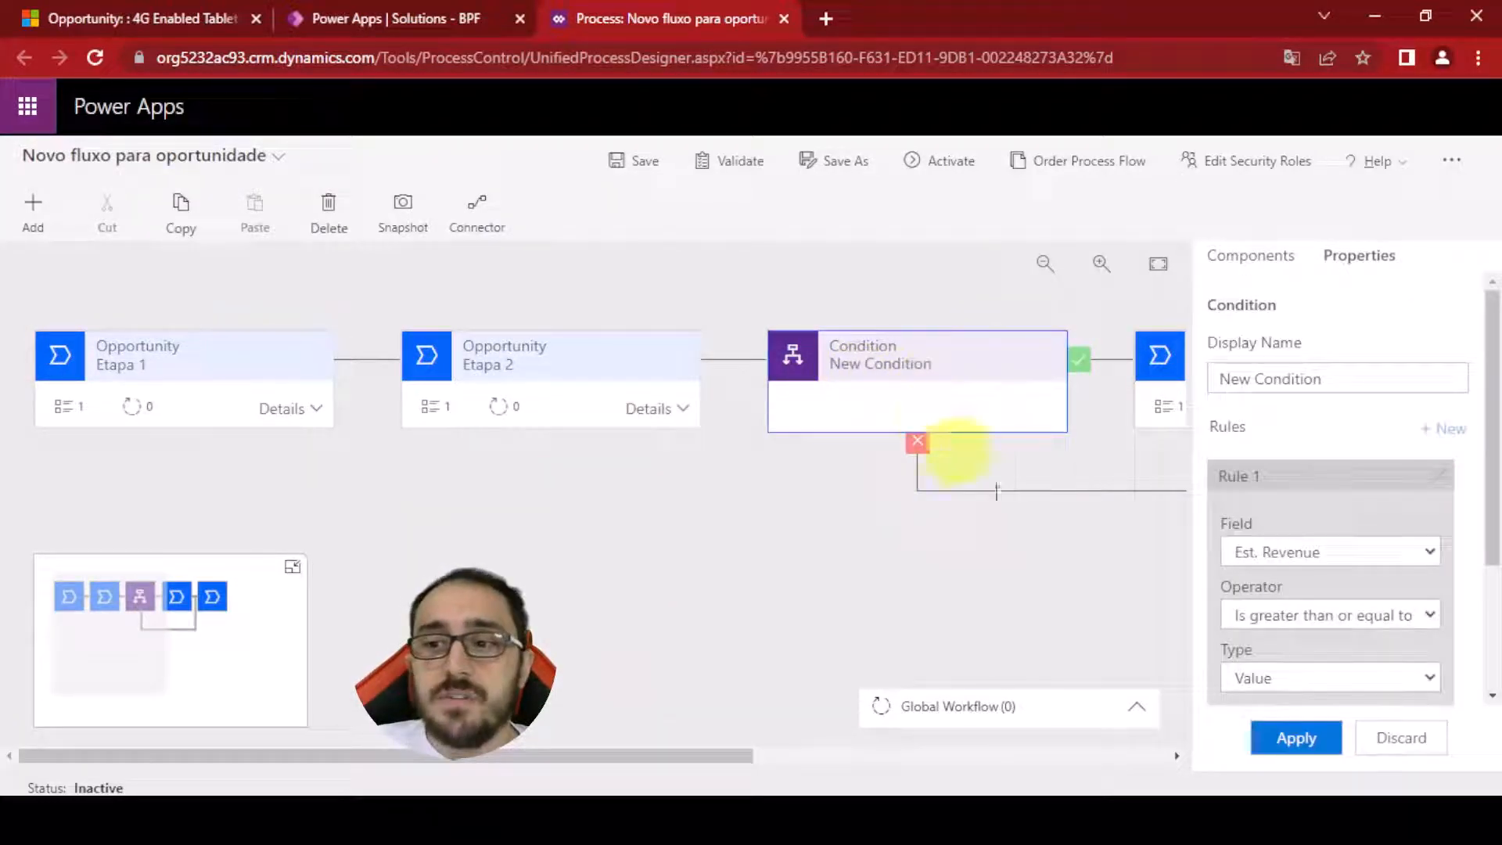
left_click(665, 403)
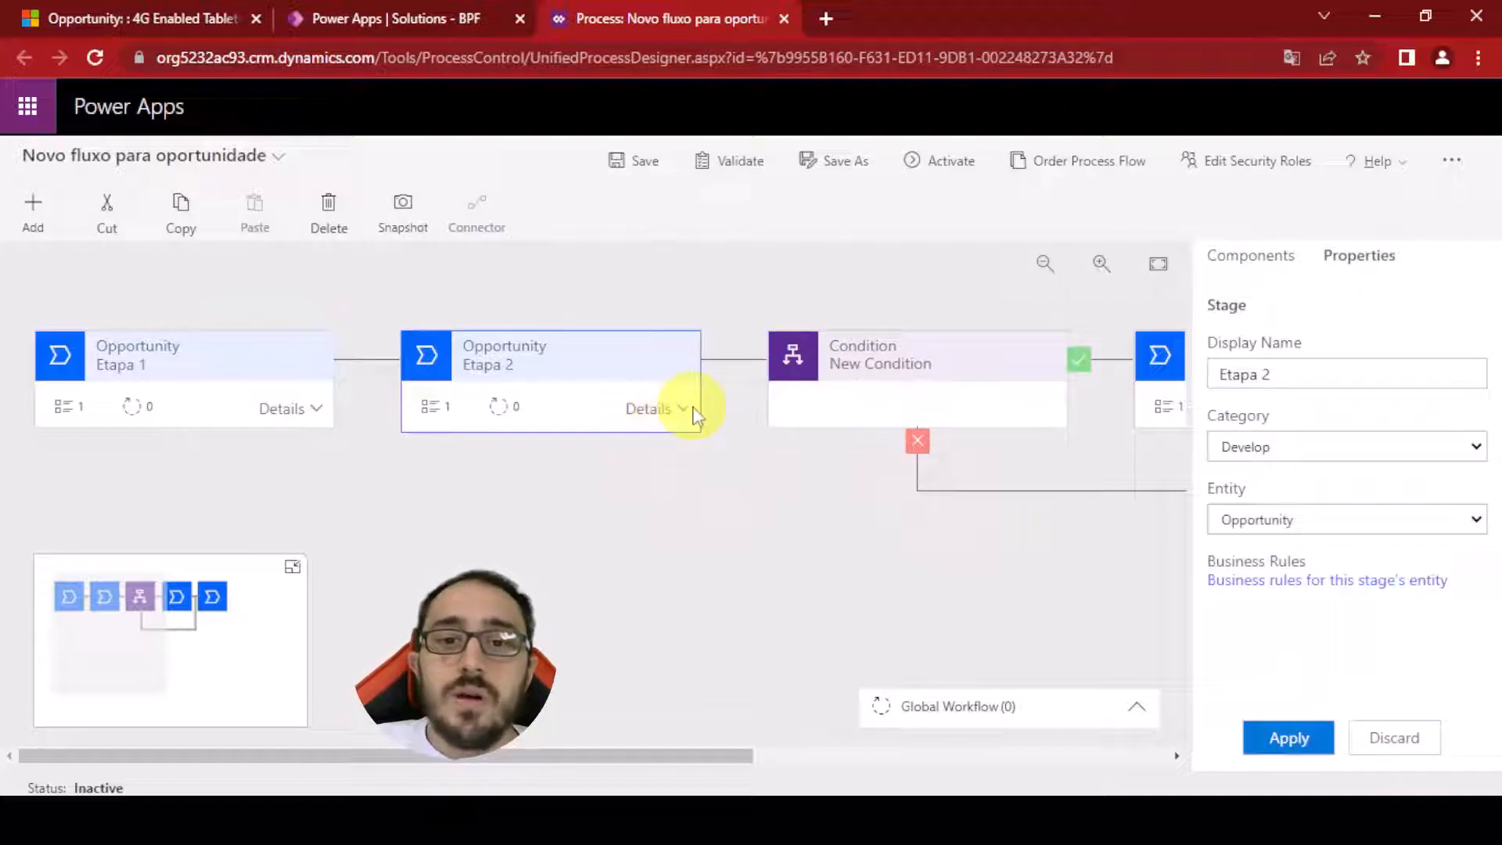
left_click(687, 409)
left_click(524, 523)
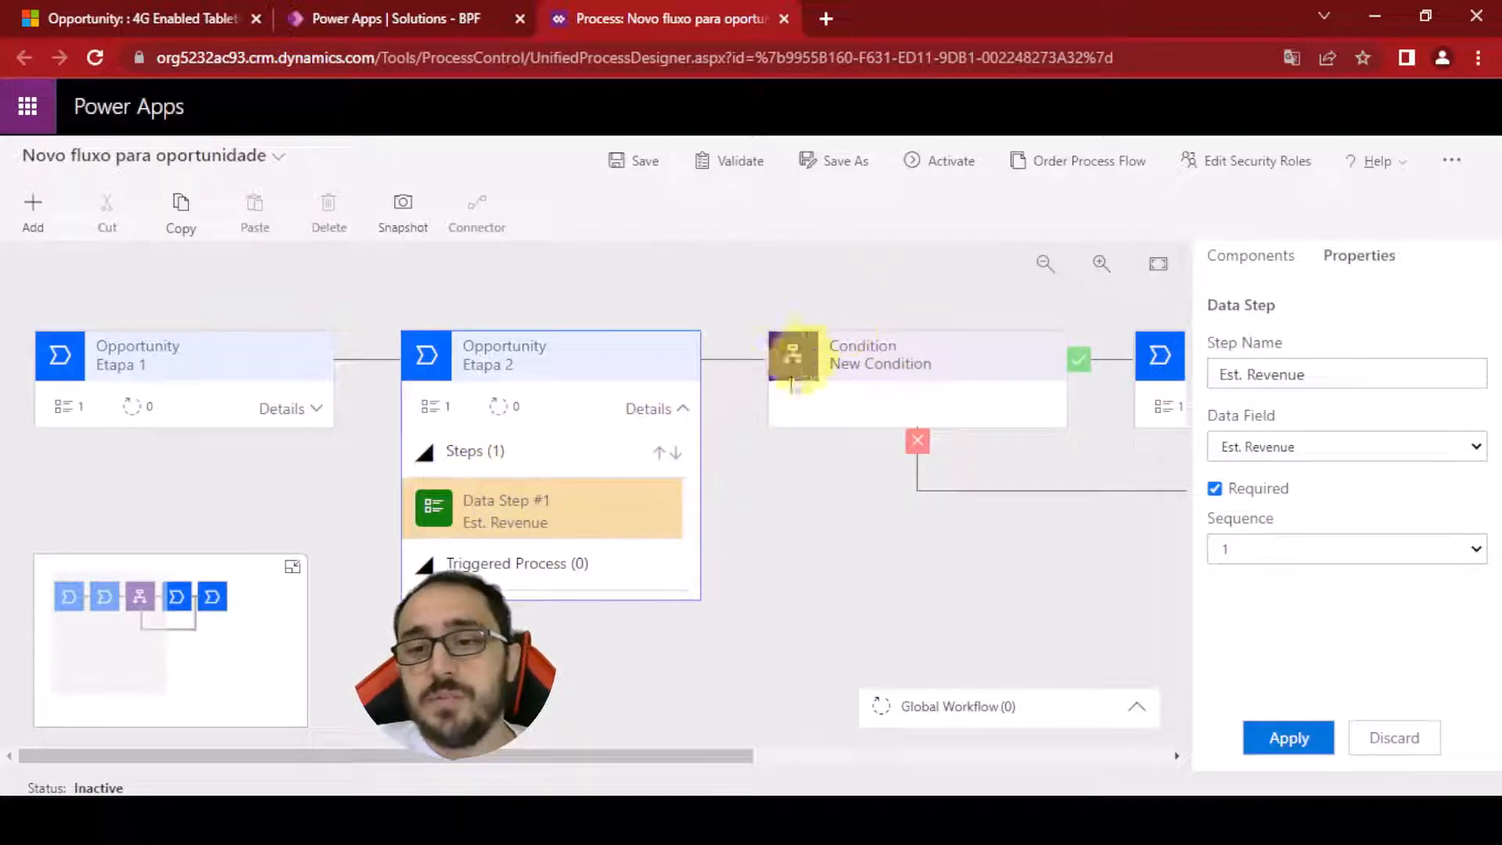
left_click(680, 408)
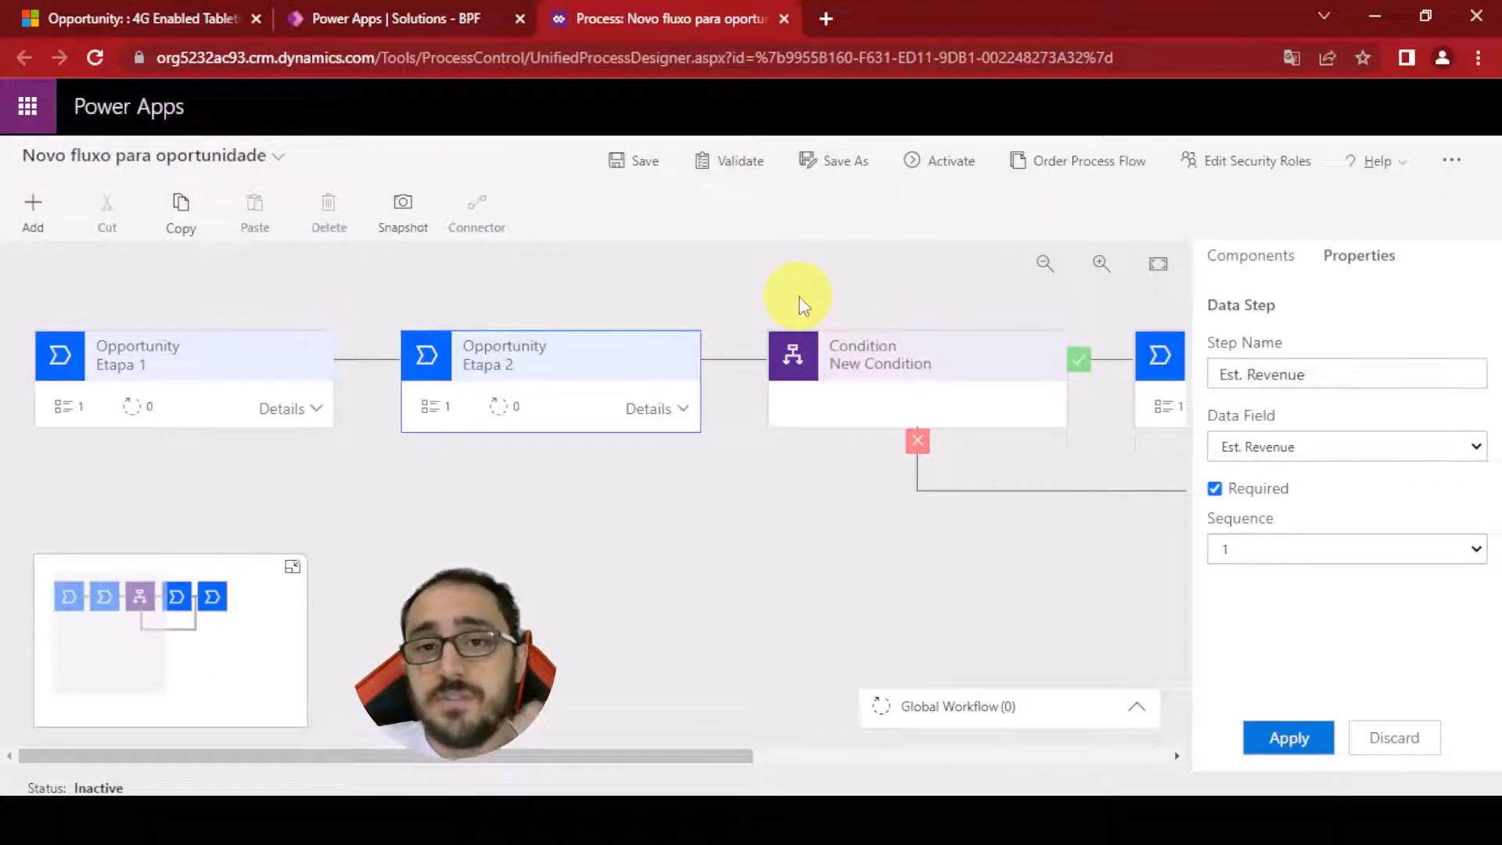
Validate the process flow and open the data step inside Etapa 1
left_click(941, 181)
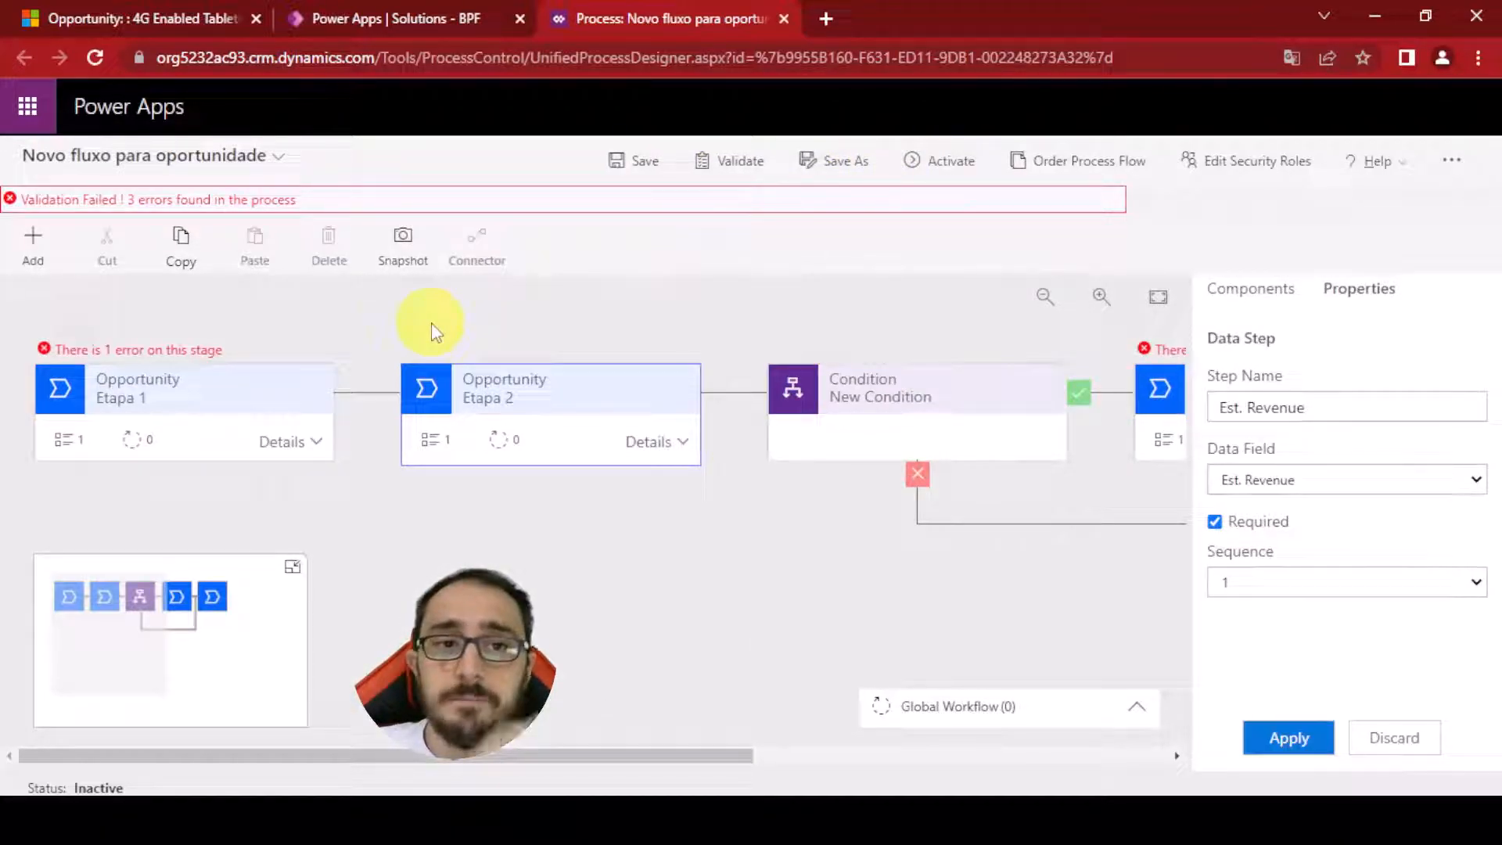
left_click(290, 441)
left_click(223, 540)
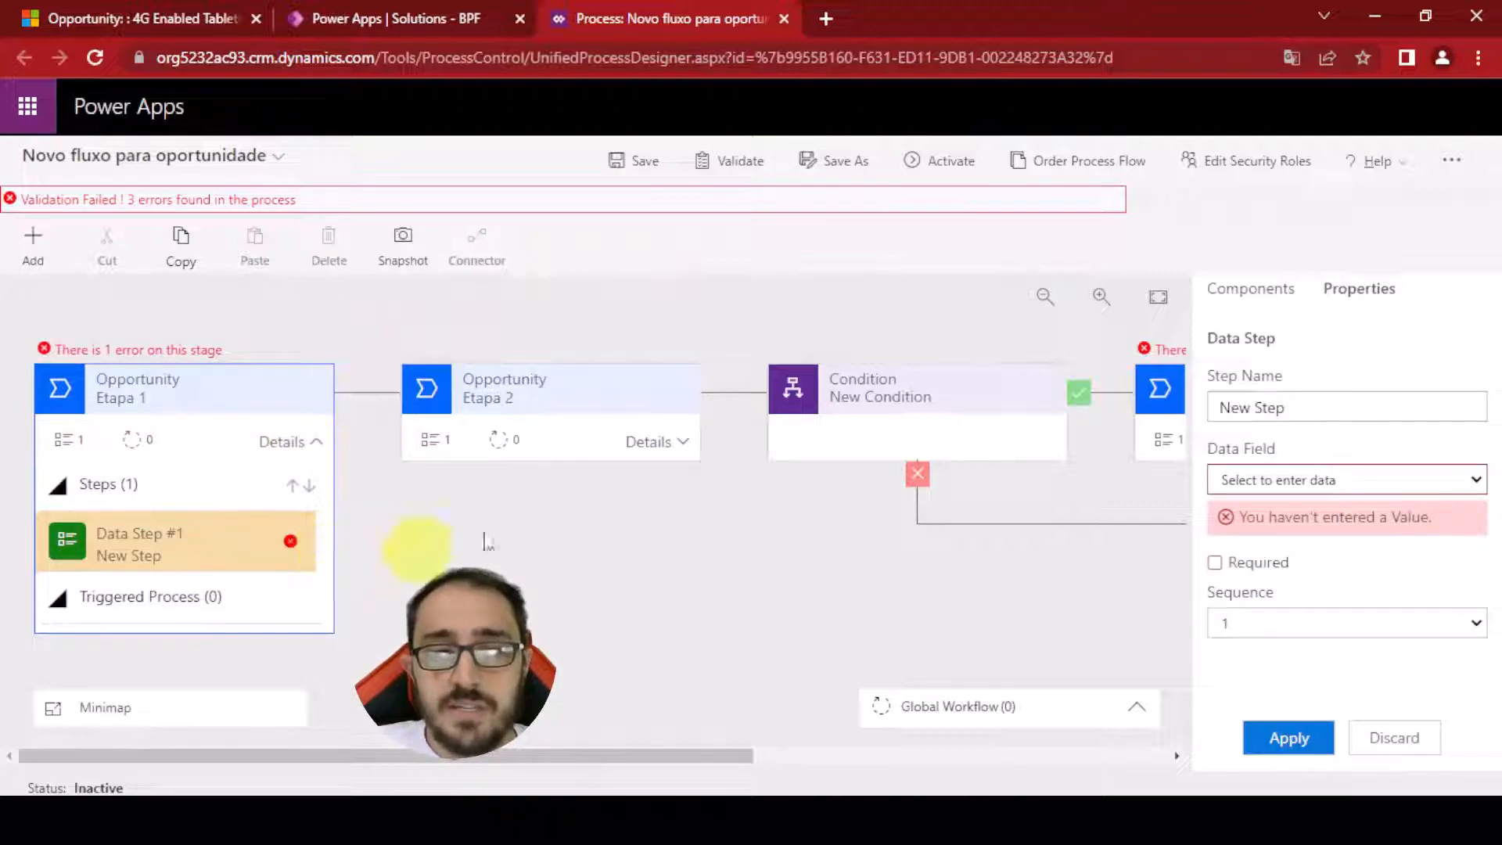
Set Etapa 1's data step field to Contact and apply it
left_click(1319, 482)
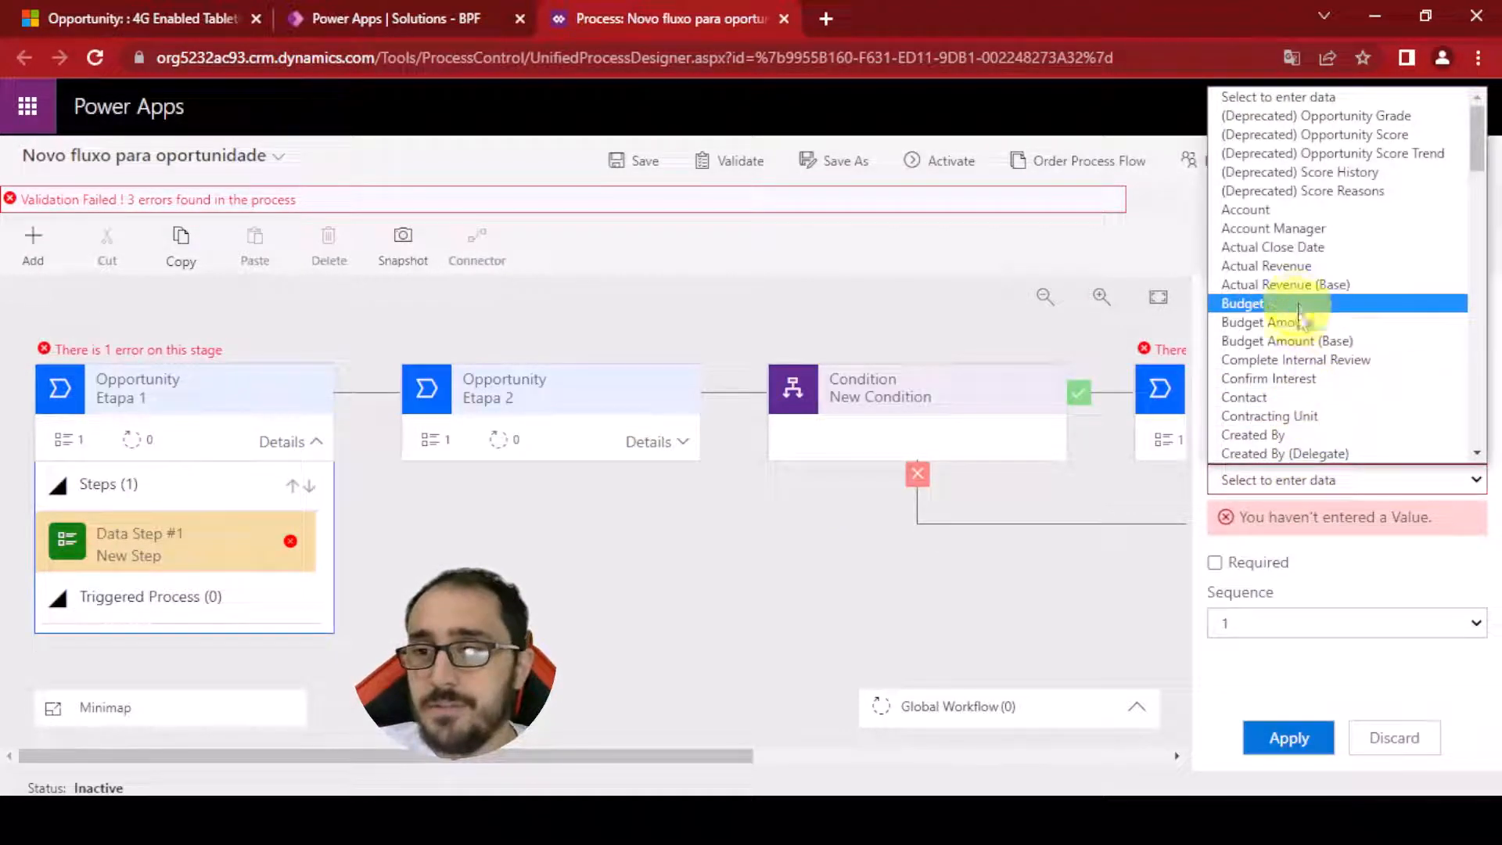
left_click(1283, 397)
left_click(1289, 738)
left_click(909, 618)
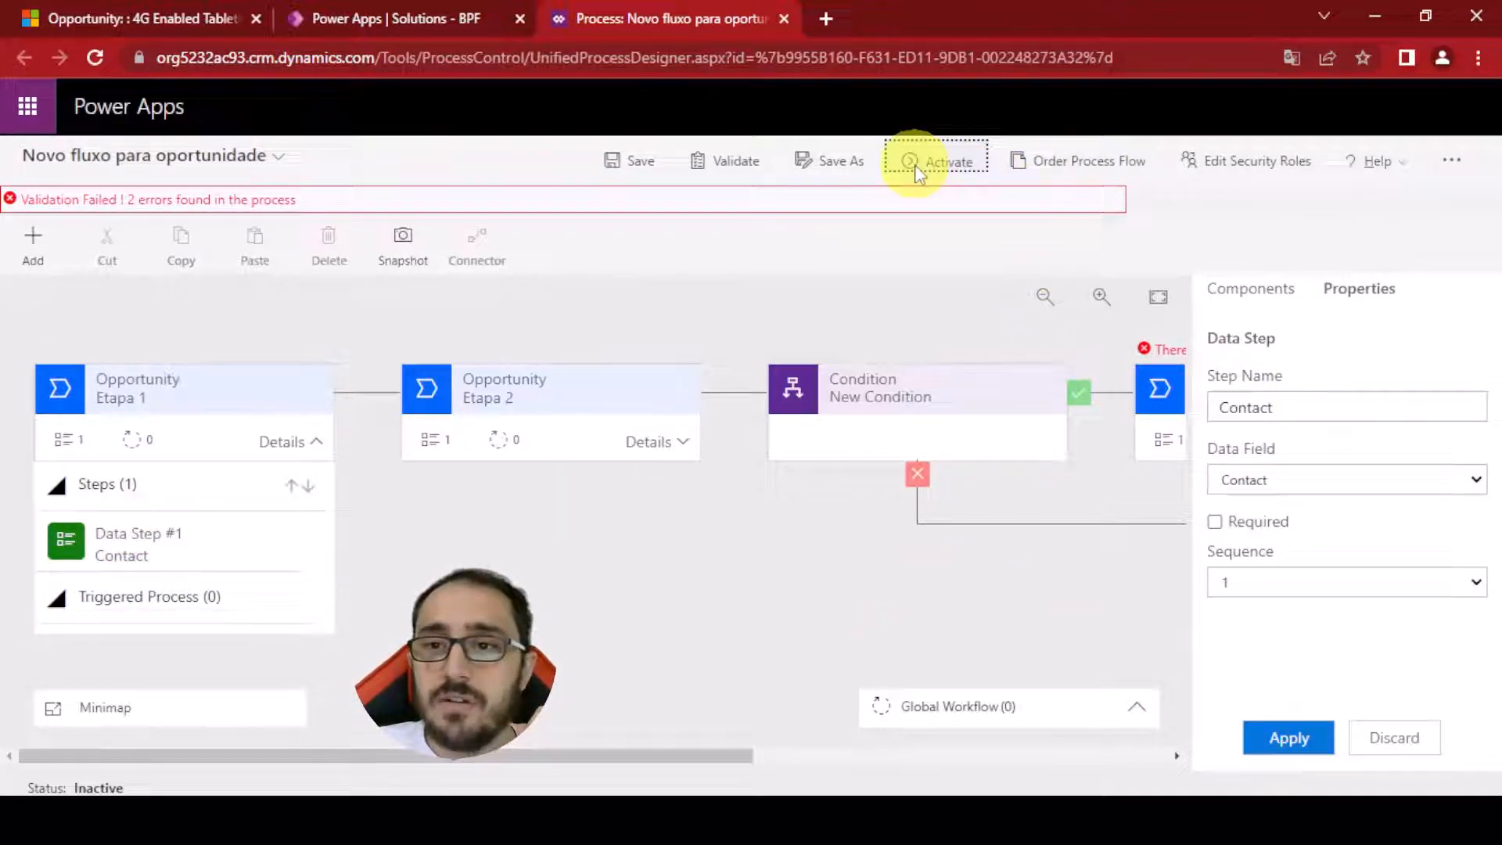
Set the Aprovação stage's data step field to Contact without applying it
left_click(1142, 388)
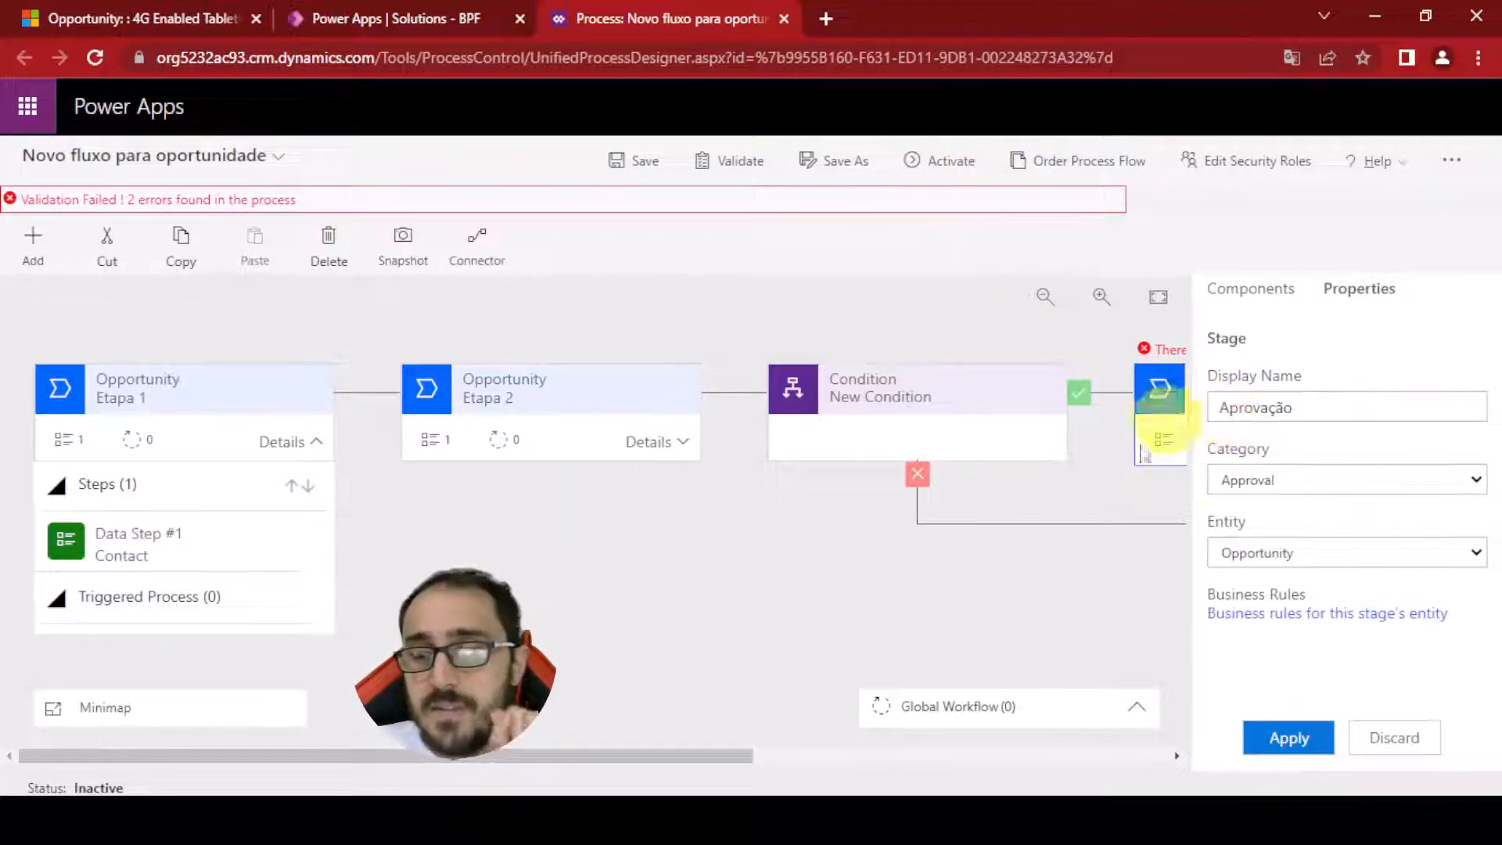
left_click(1303, 735)
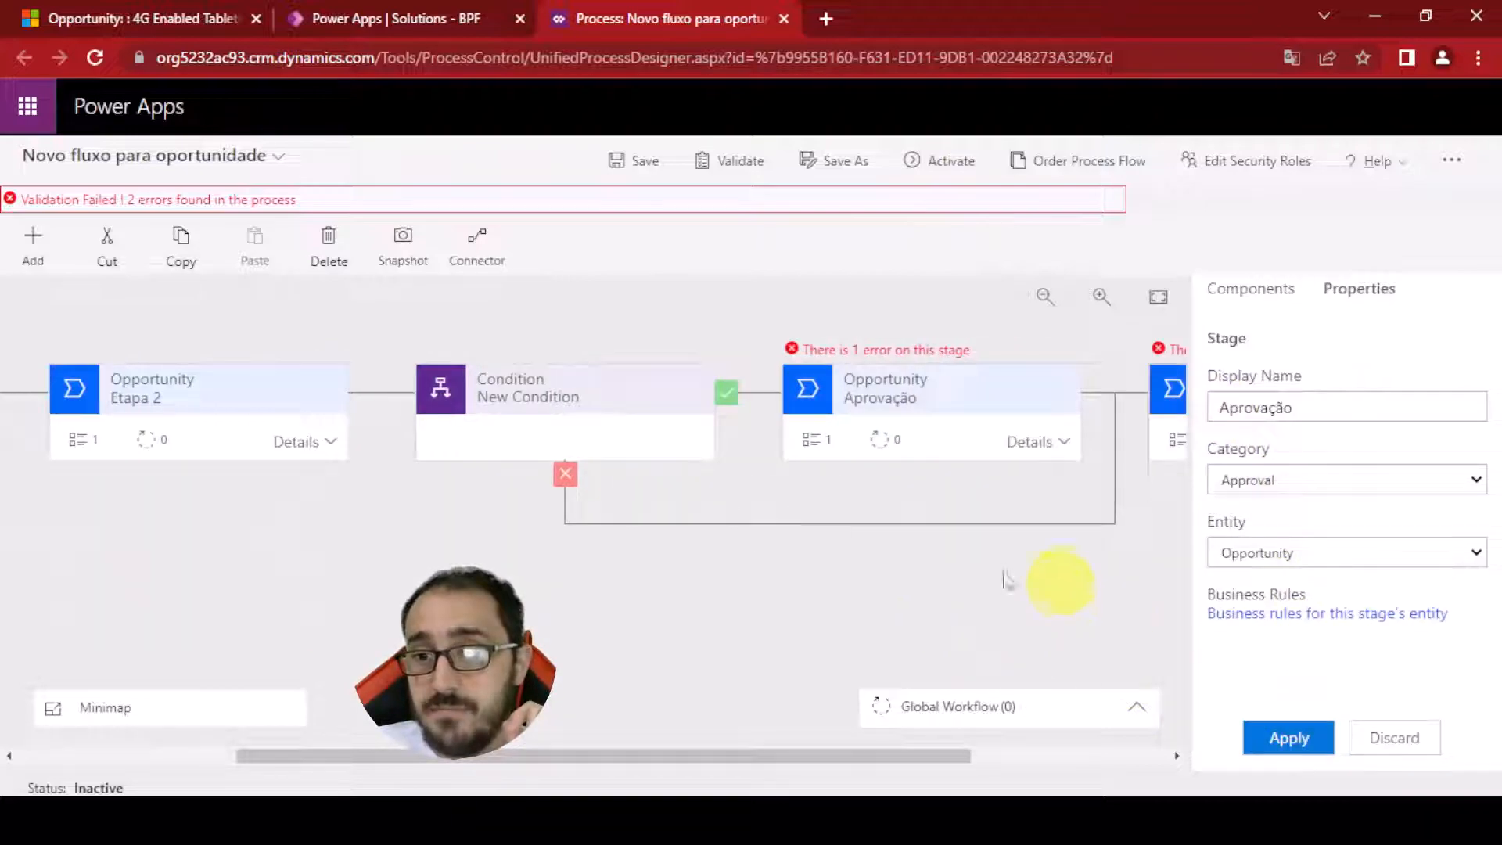
left_click(1034, 439)
left_click(670, 565)
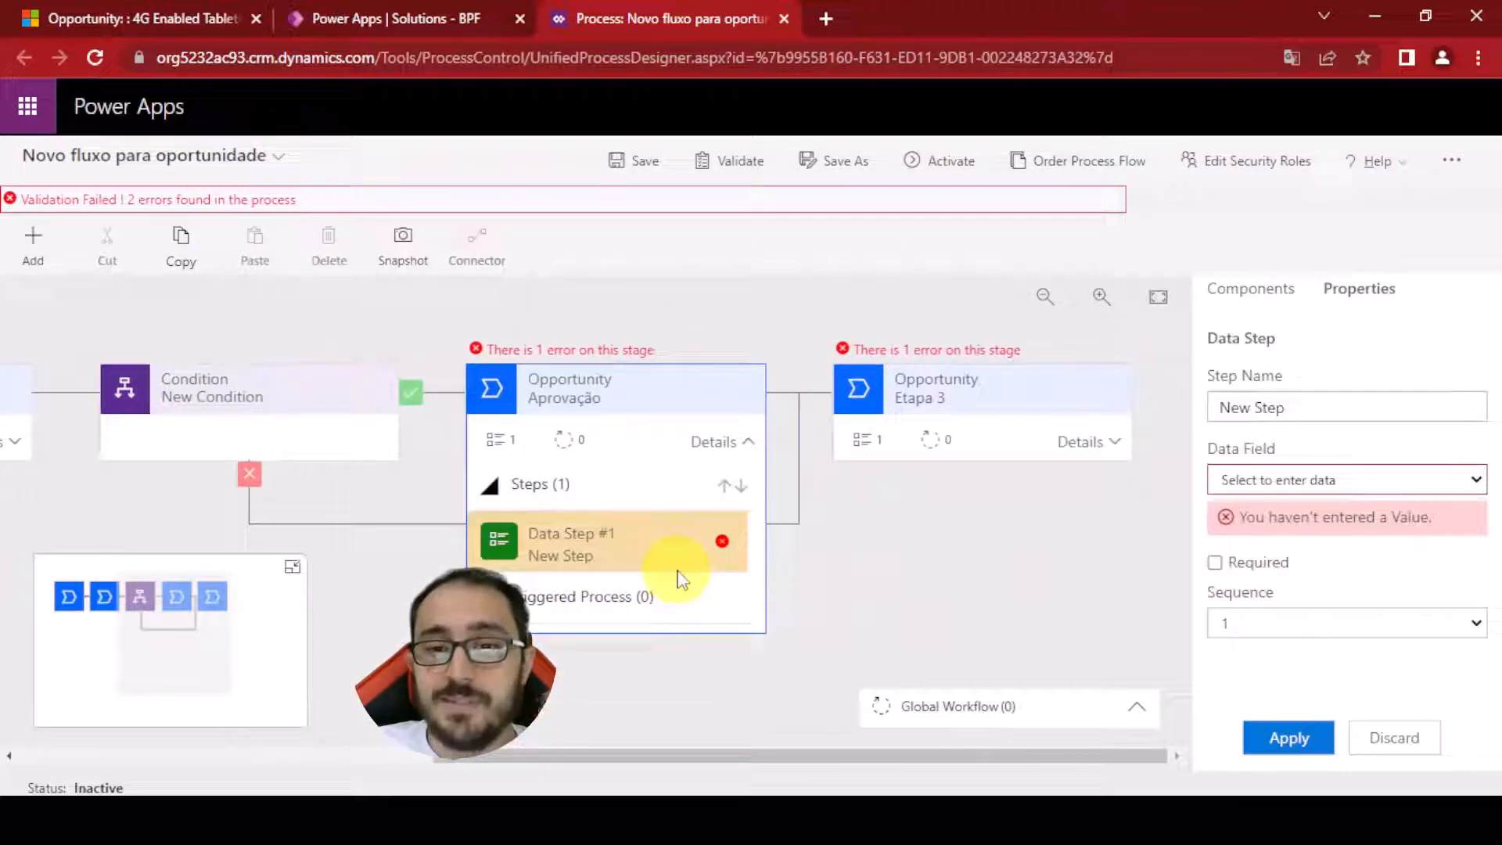
left_click(1319, 481)
left_click(1312, 394)
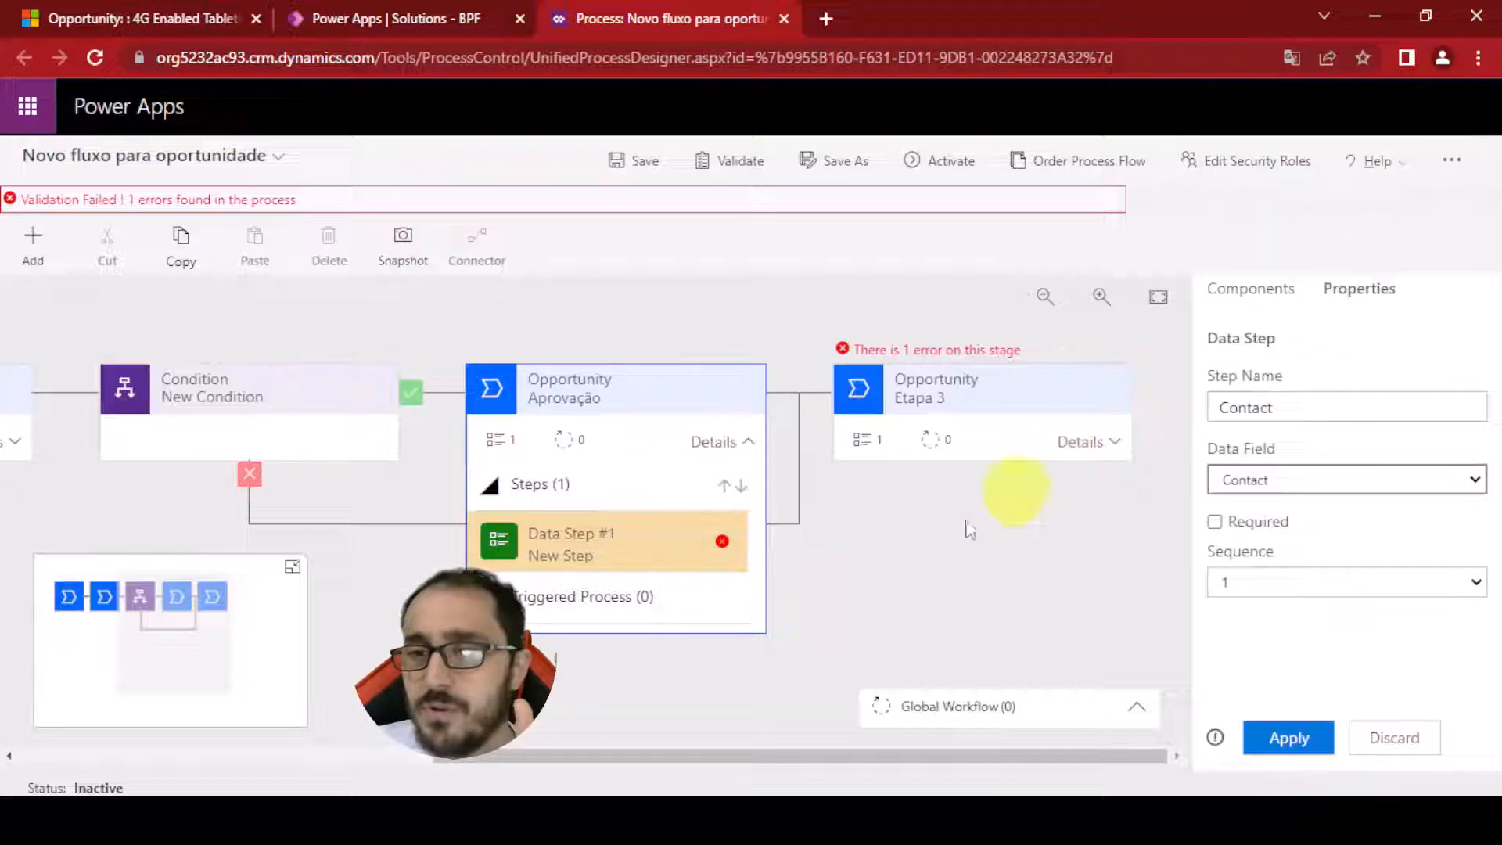
left_click(1086, 443)
left_click(714, 441)
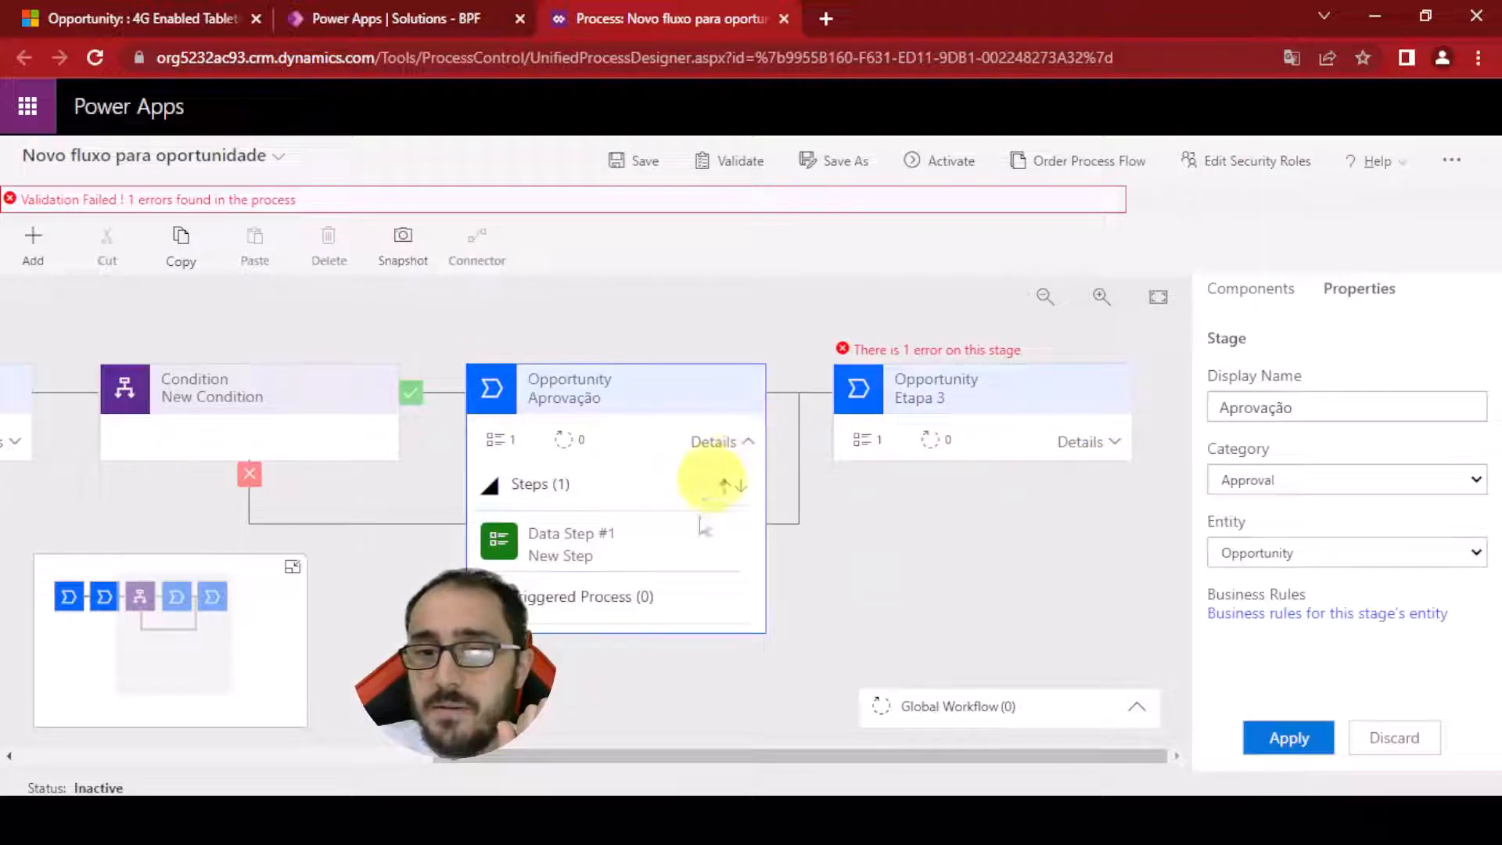
Set the Aprovação stage's data step field to Contact and apply it
left_click(689, 547)
left_click(1258, 484)
type("cont")
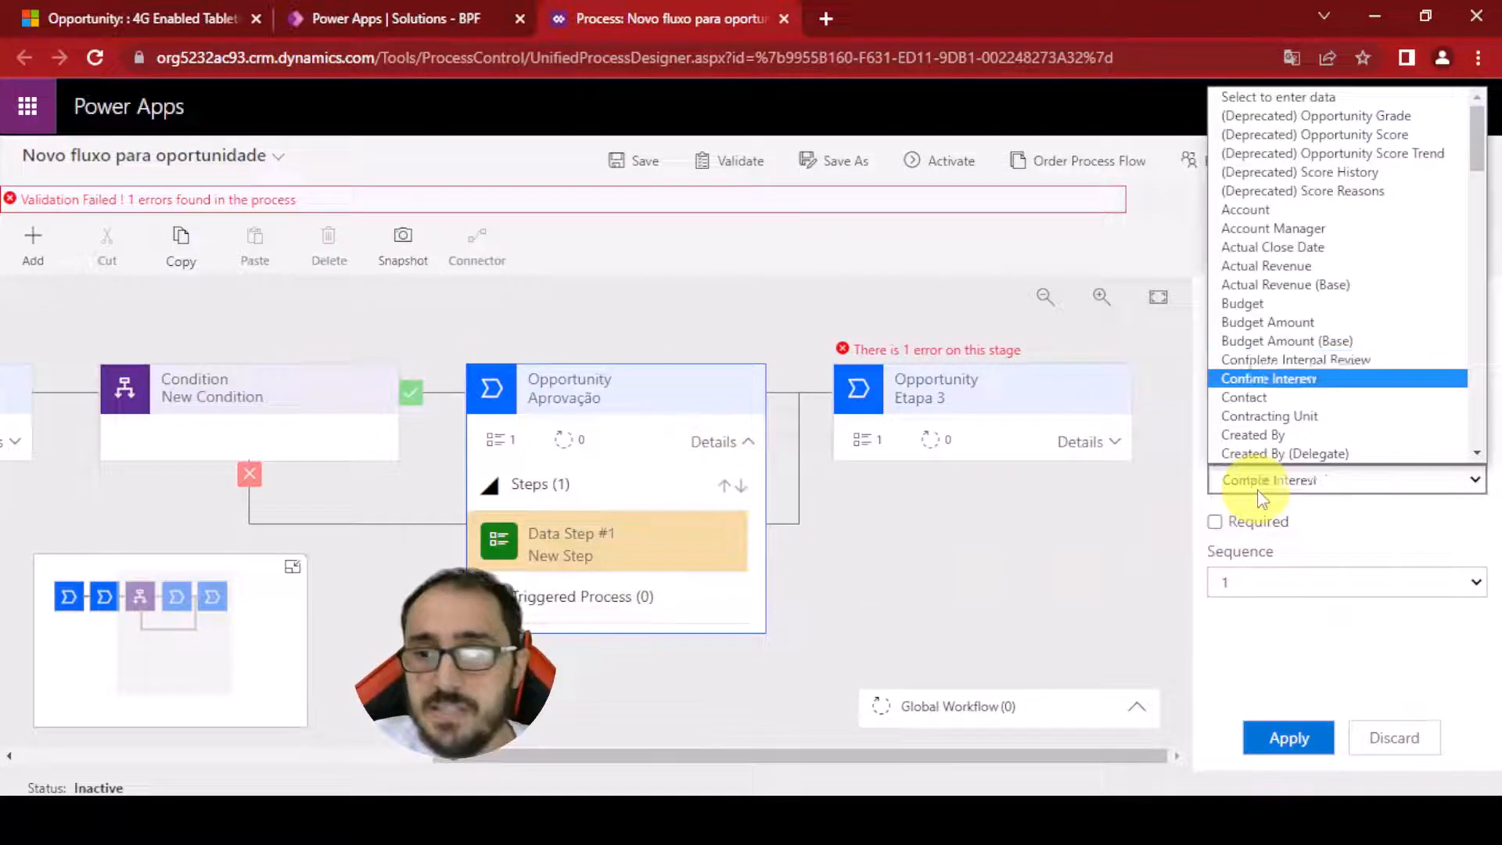
key("Return")
left_click(1283, 743)
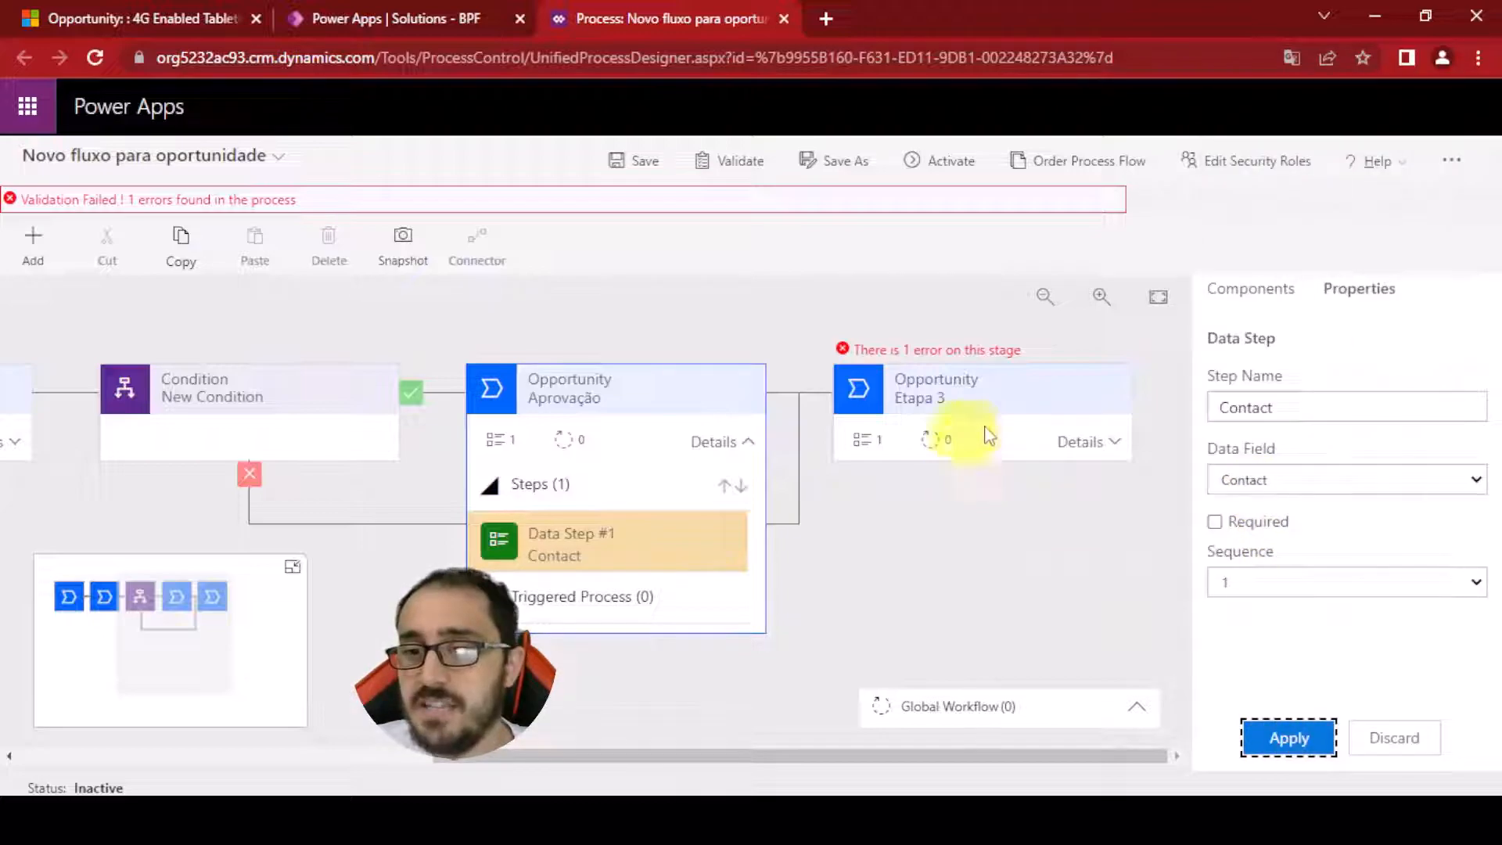
Set Etapa 3's data step field to Contact, apply it, and activate the process flow
left_click(1088, 442)
left_click(1283, 485)
left_click(1283, 487)
left_click(949, 551)
left_click(1304, 493)
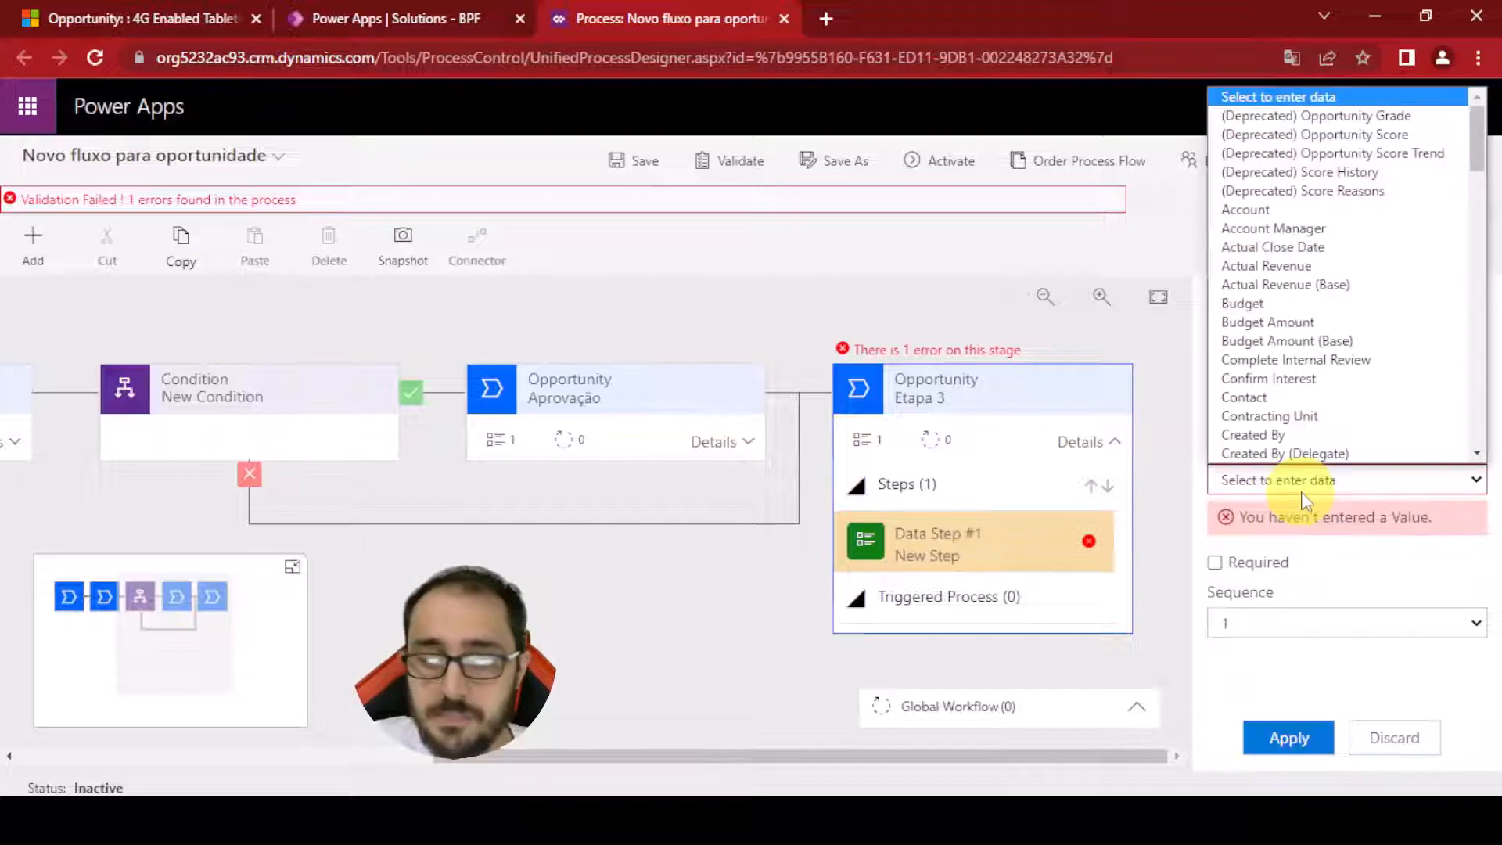
type("c")
left_click(1260, 398)
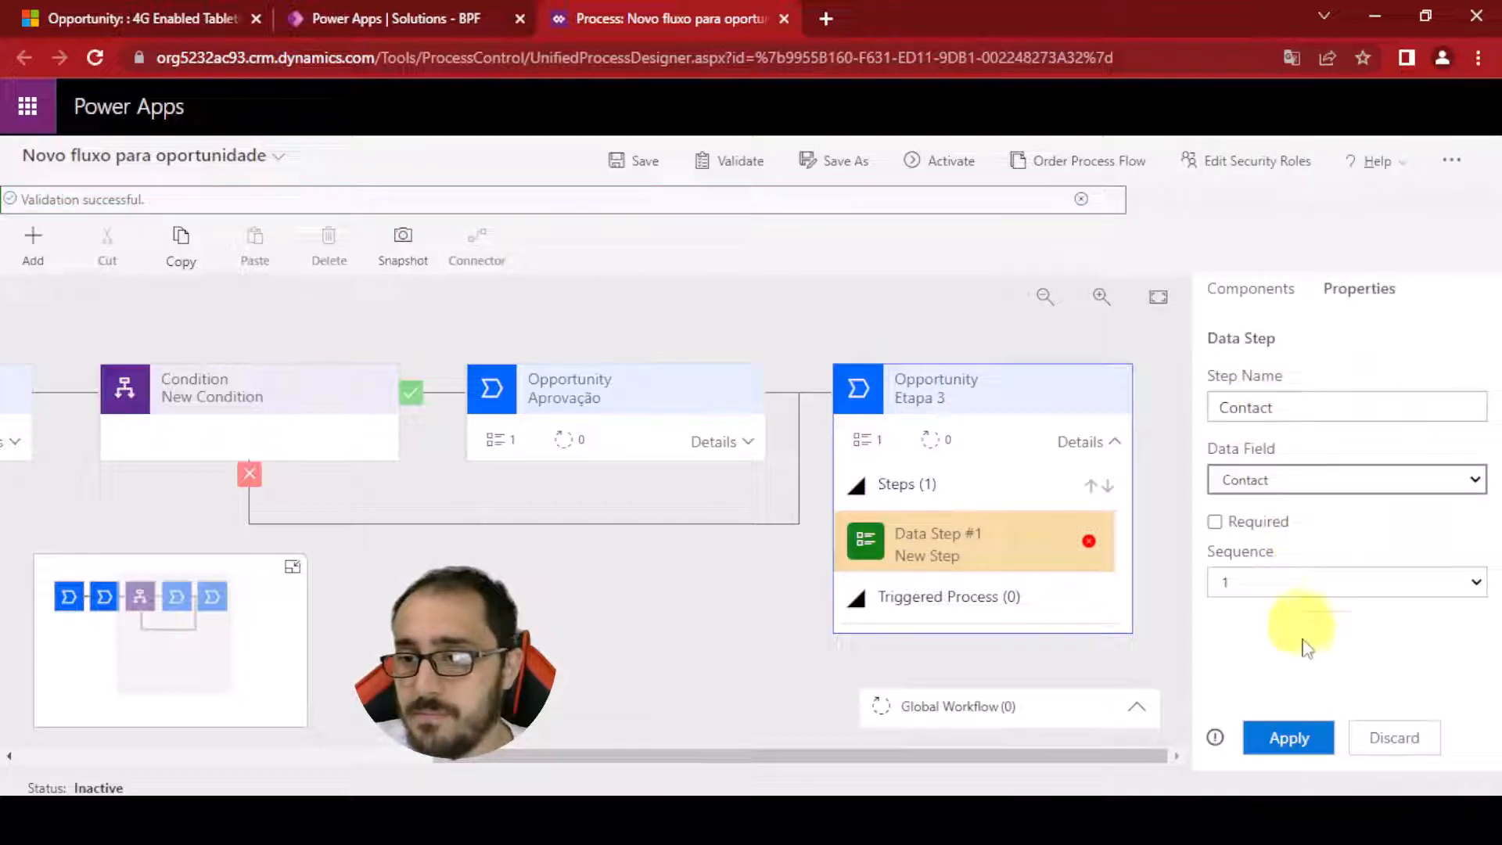
left_click(1289, 738)
left_click(919, 161)
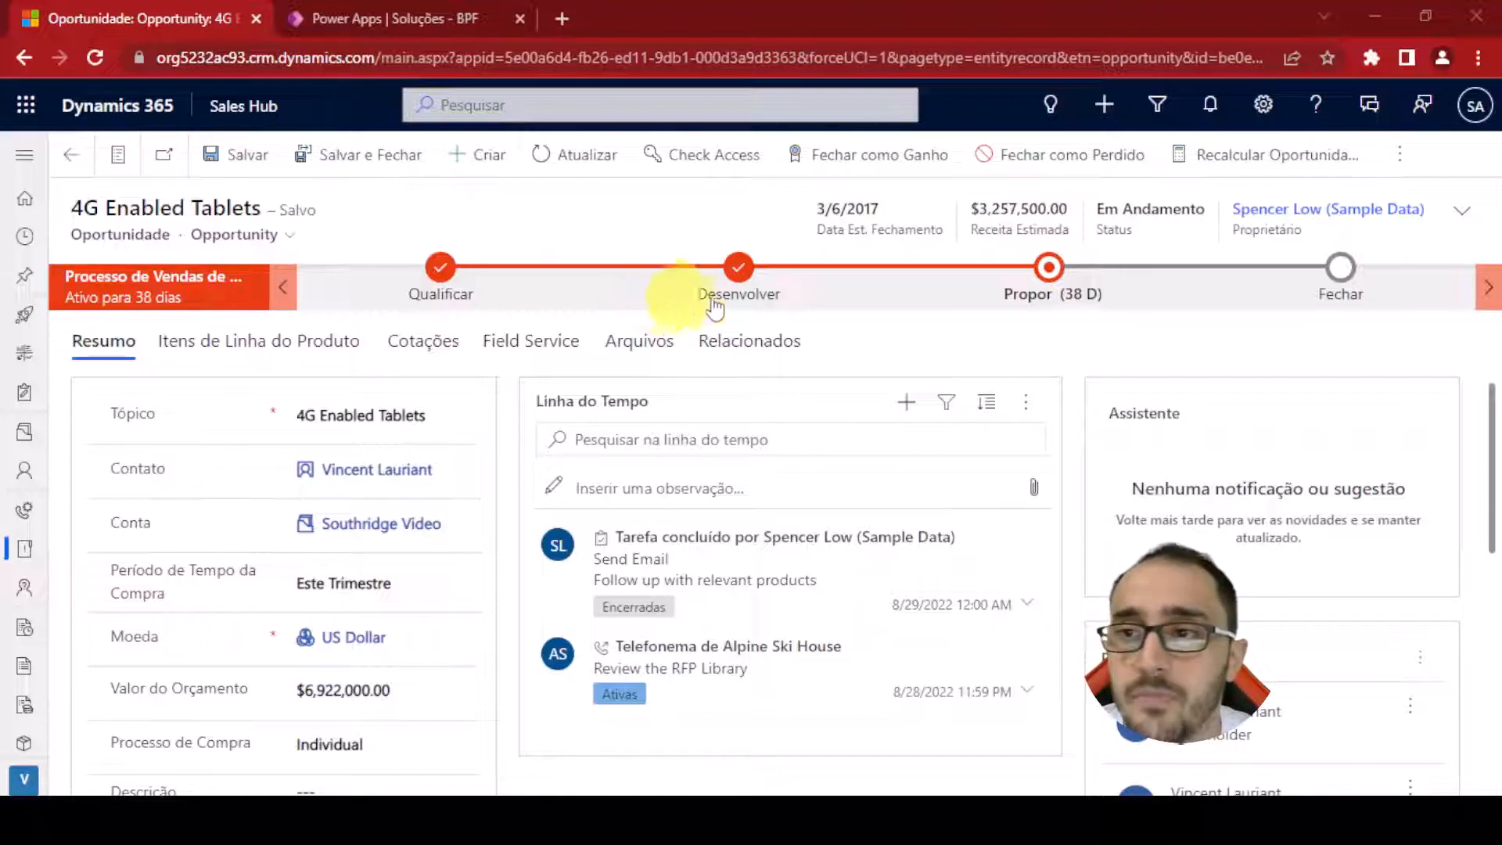
Switch the 4G Enabled Tablets opportunity's process to Novo fluxo para oportunidade
left_click(1400, 154)
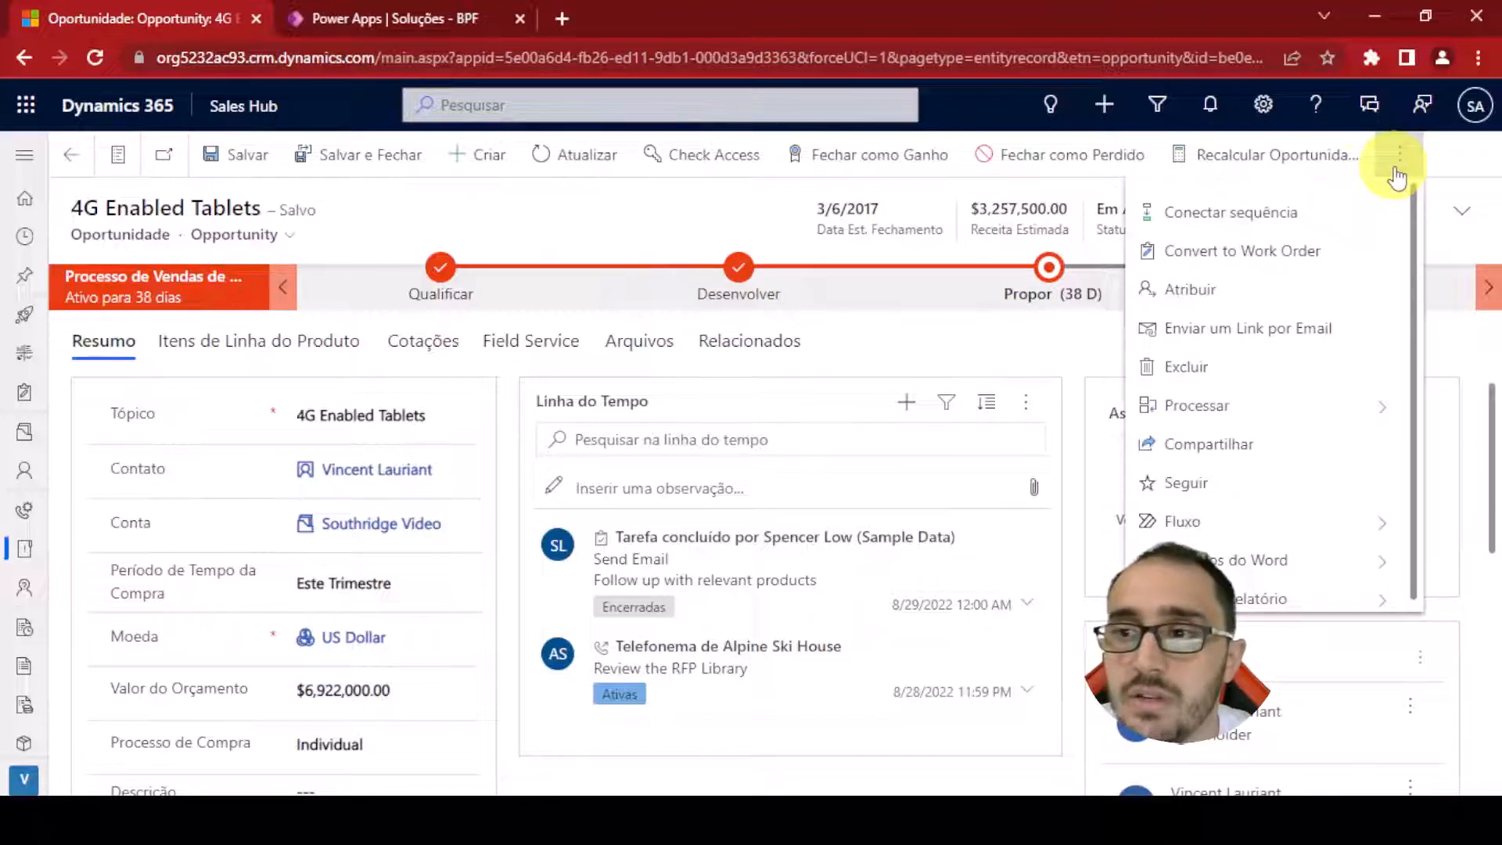
left_click(1242, 405)
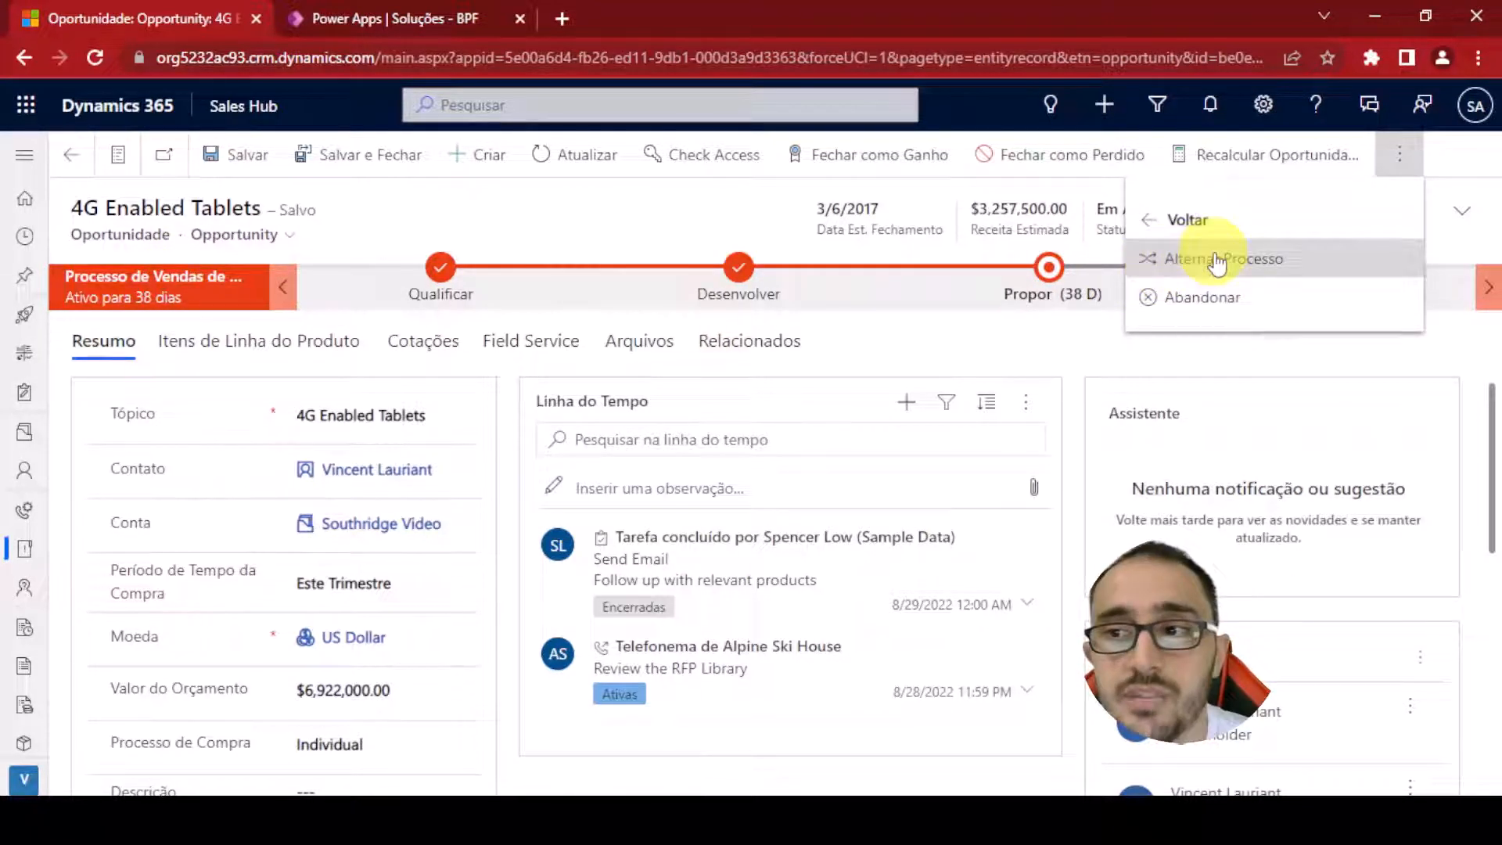
left_click(1256, 259)
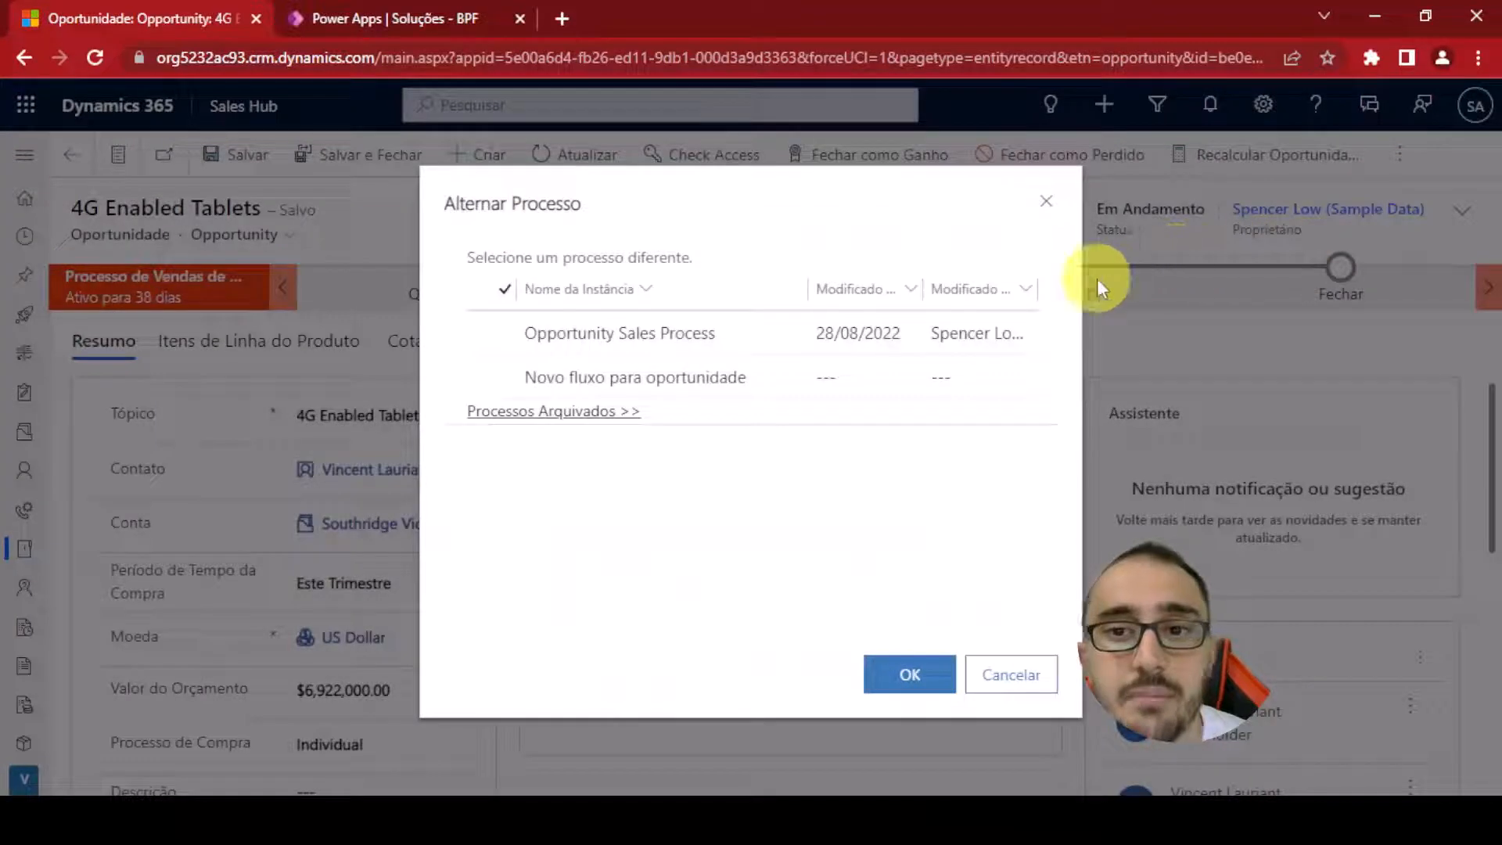
left_click(535, 345)
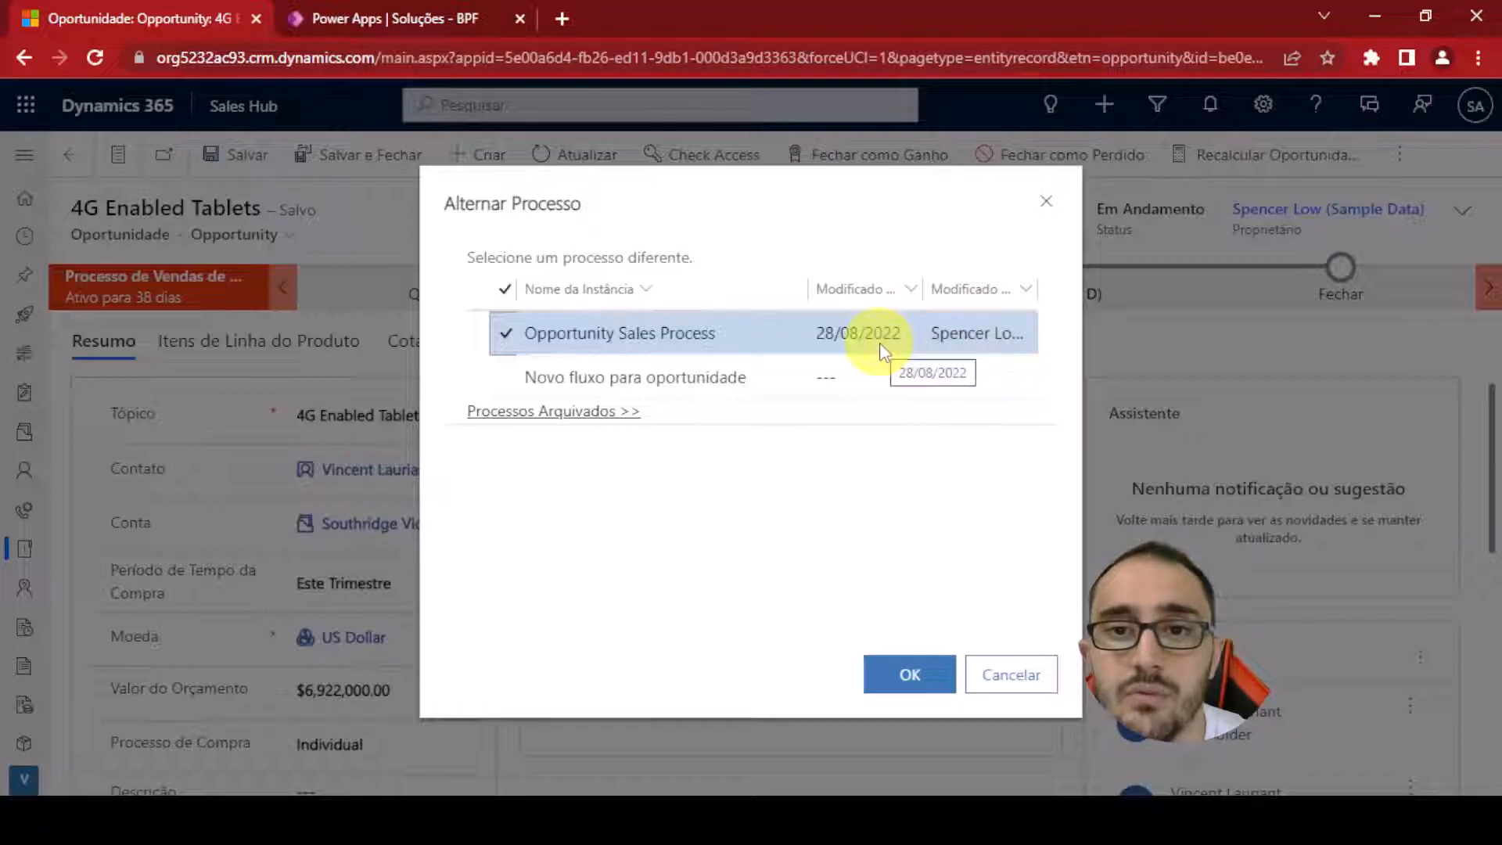
left_click(509, 380)
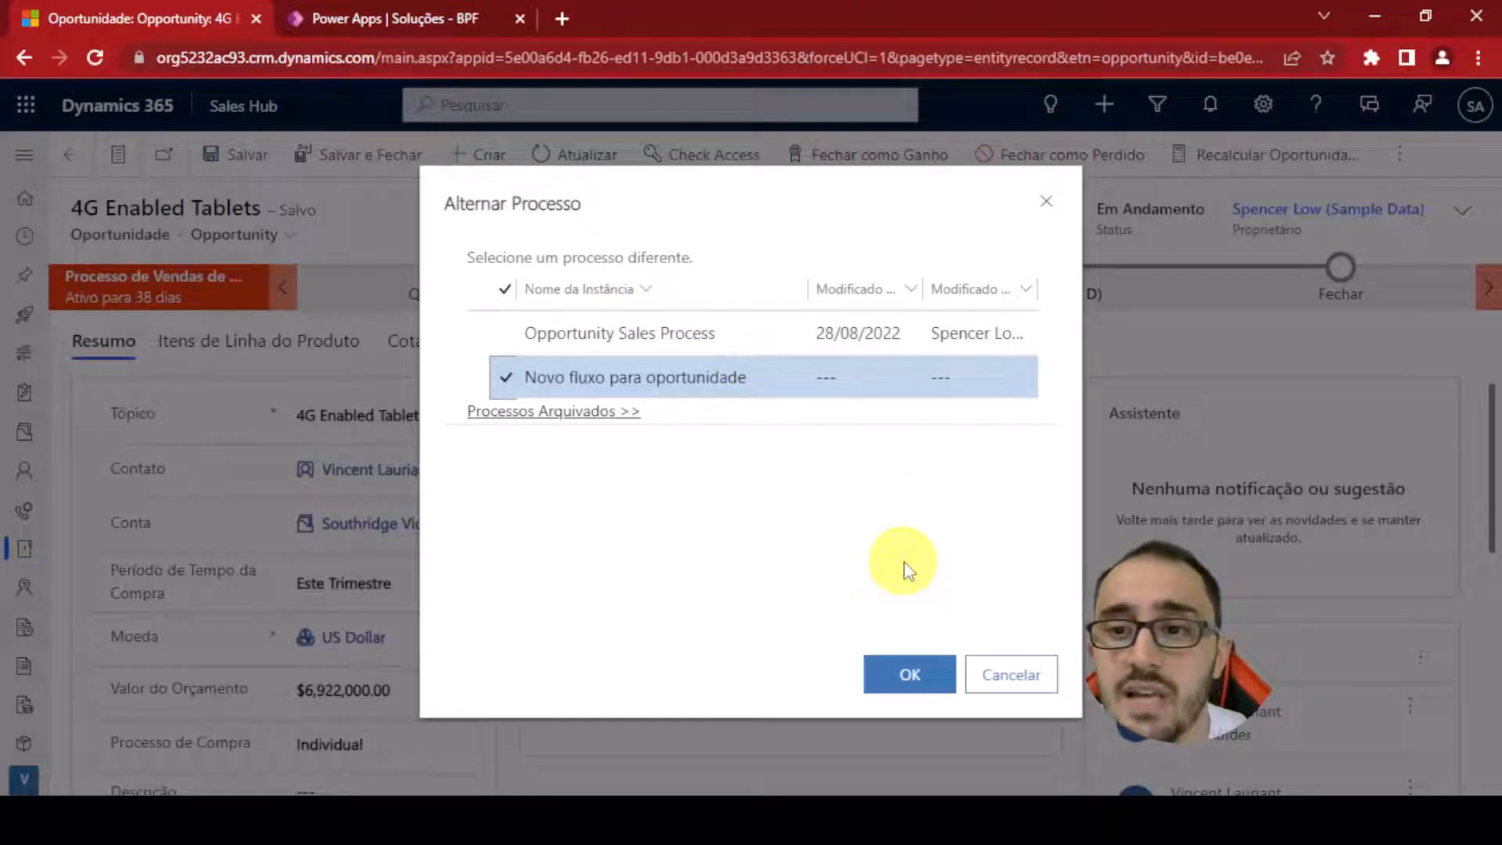
left_click(877, 678)
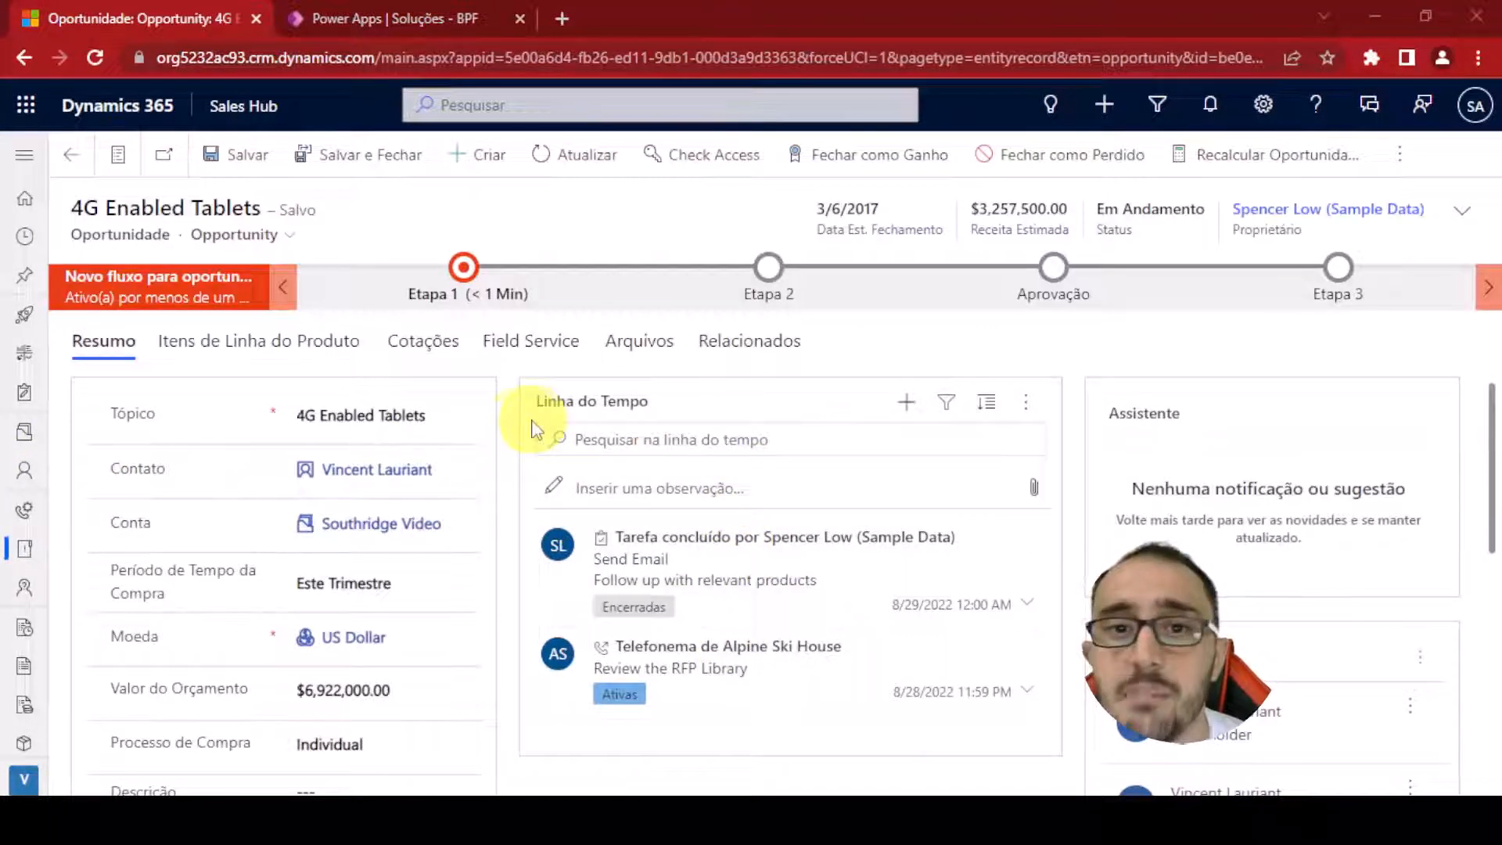
Inspect each stage of the new flow on the opportunity record
left_click(464, 270)
left_click(779, 280)
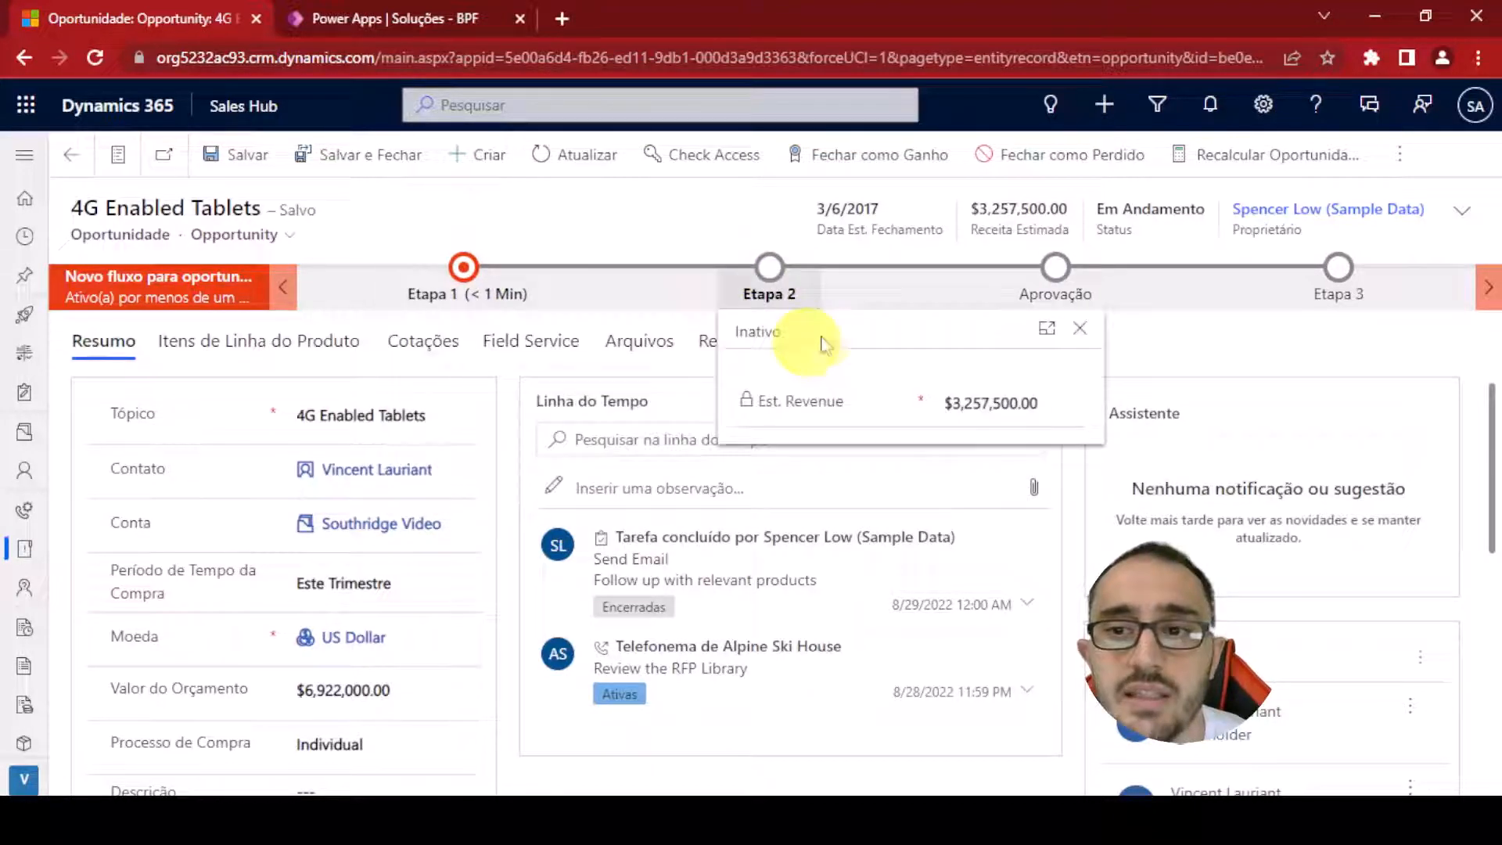
left_click(1095, 273)
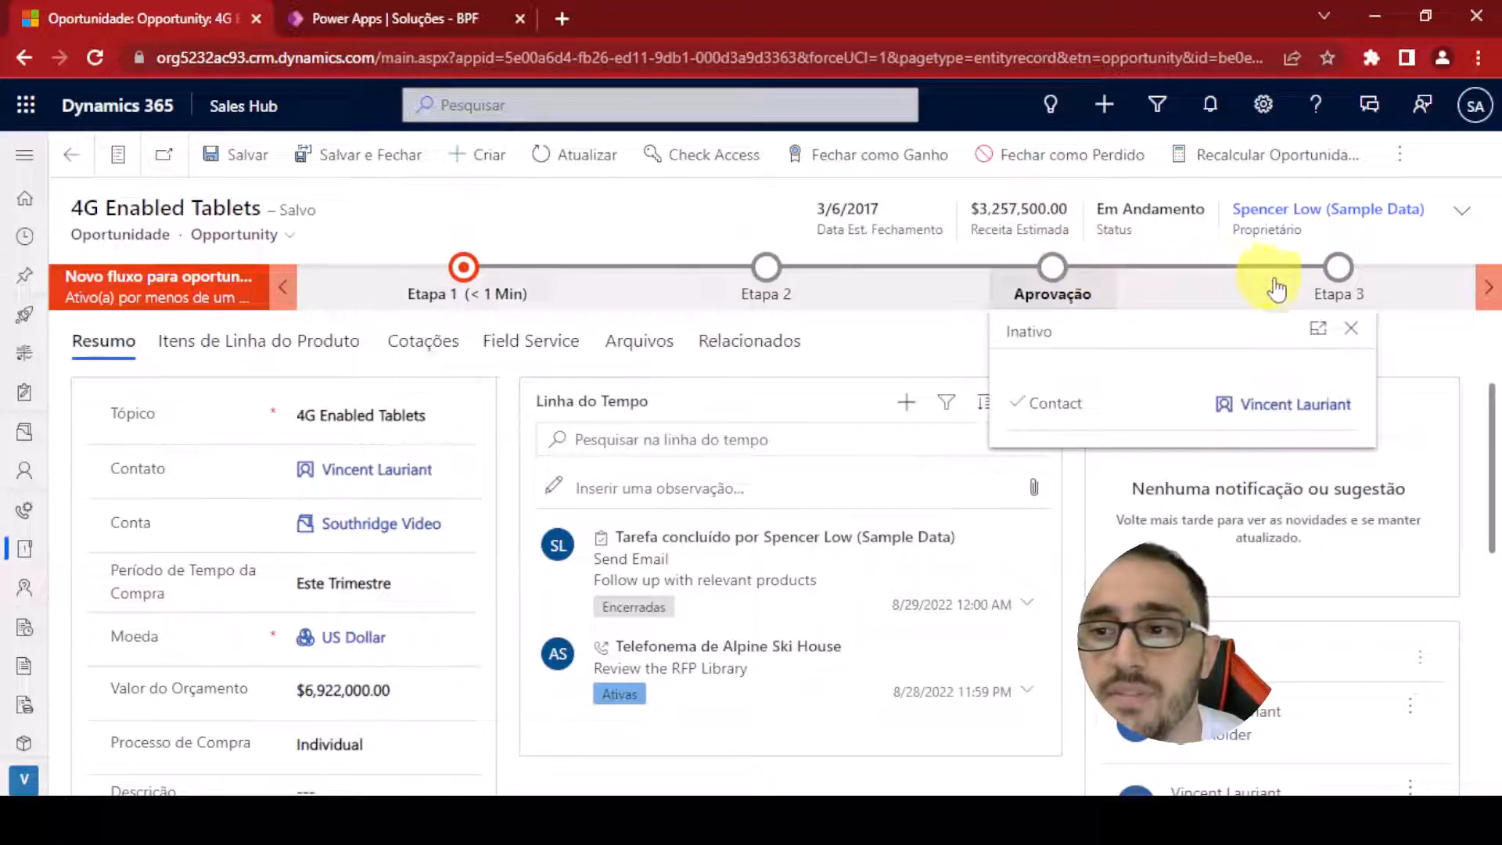
left_click(1338, 268)
left_click(1487, 376)
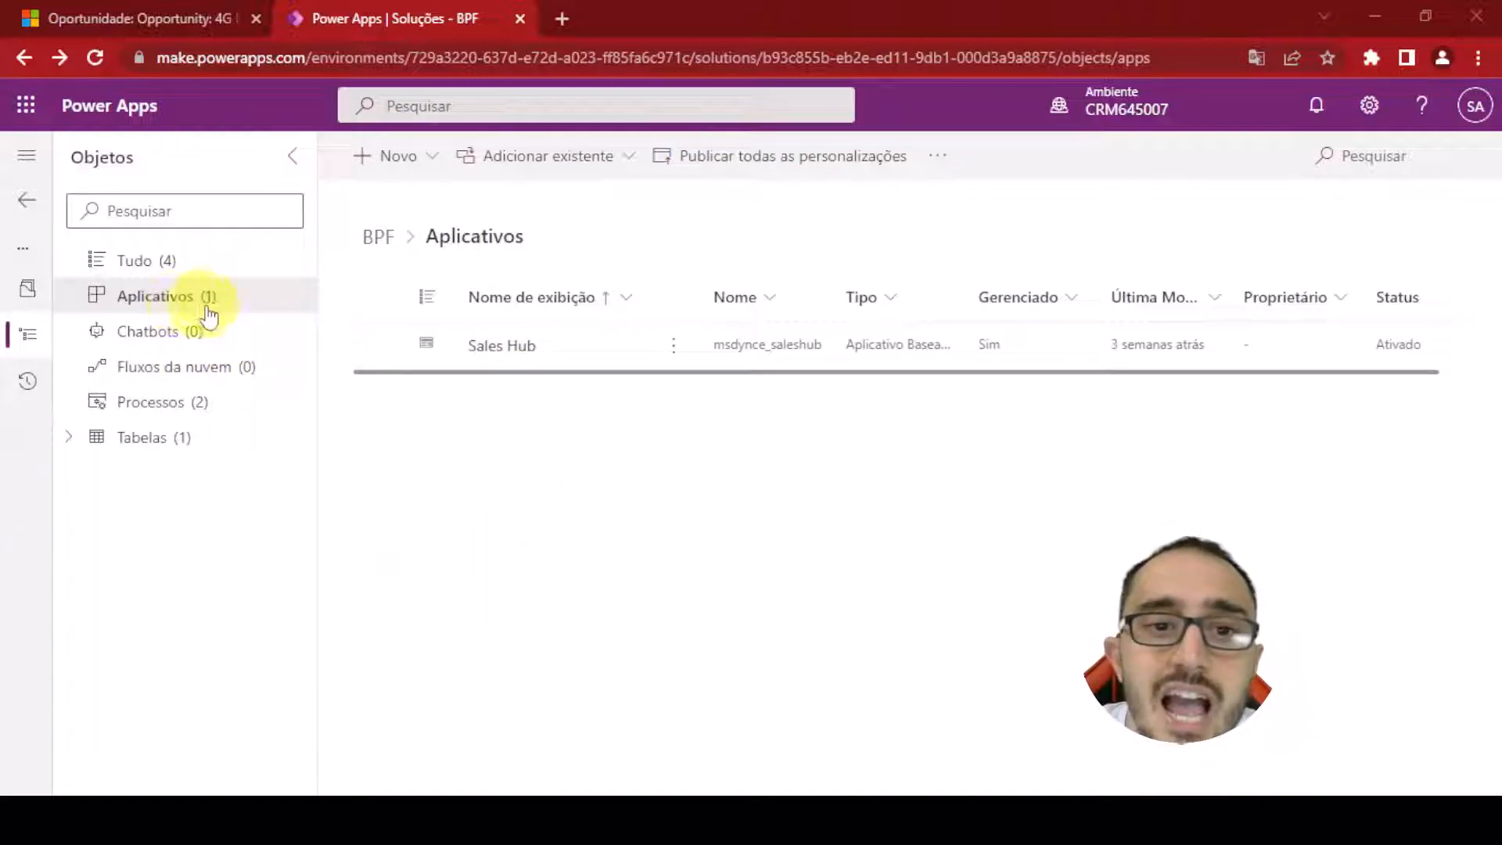
Remove the Processo de Vendas de Oportunidade flow from the Sales Hub app, then save and publish the app
left_click(495, 343)
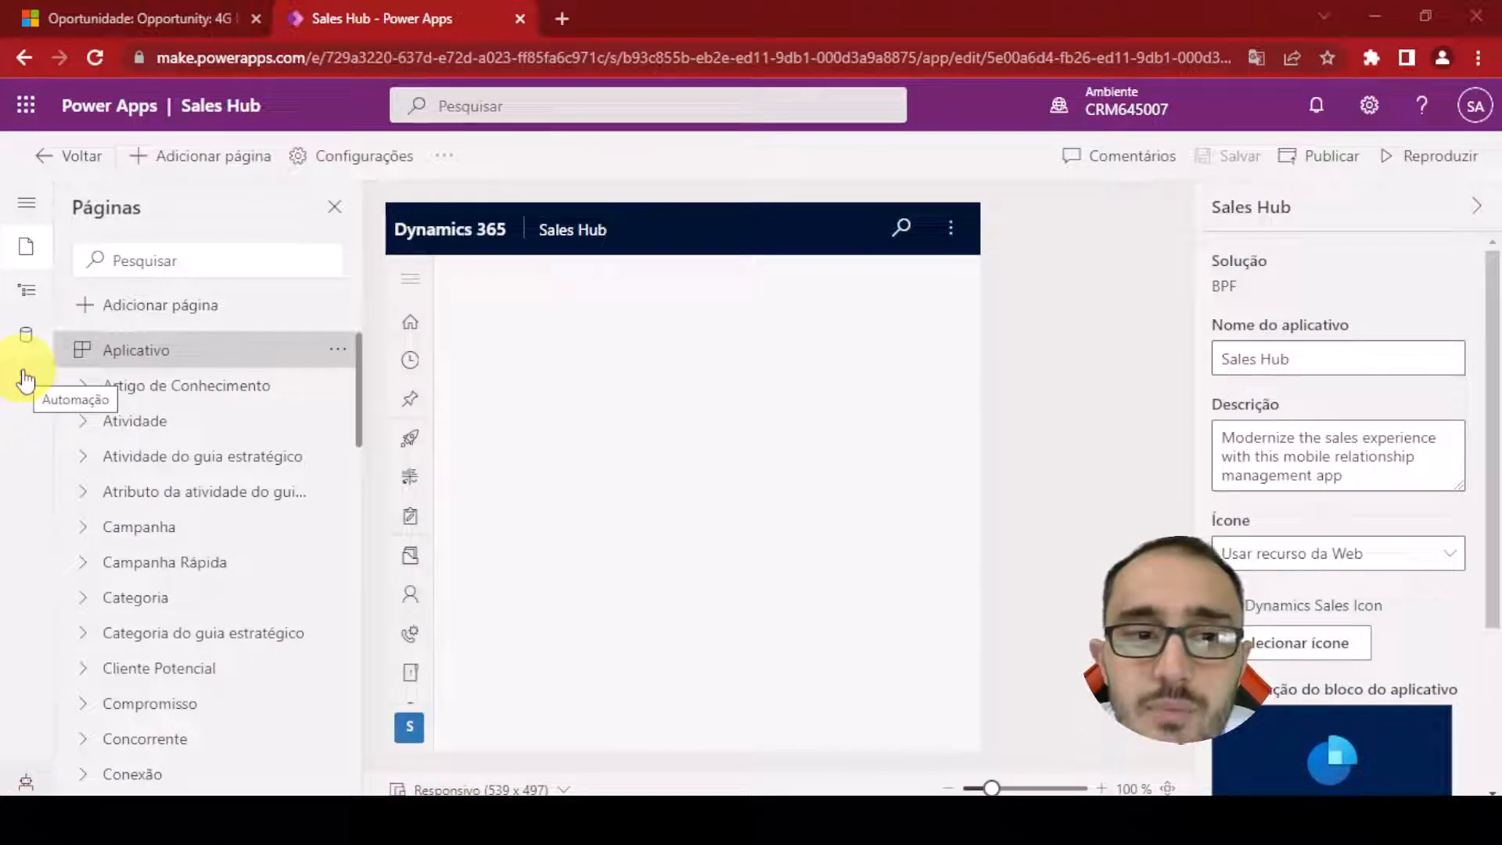
left_click(26, 380)
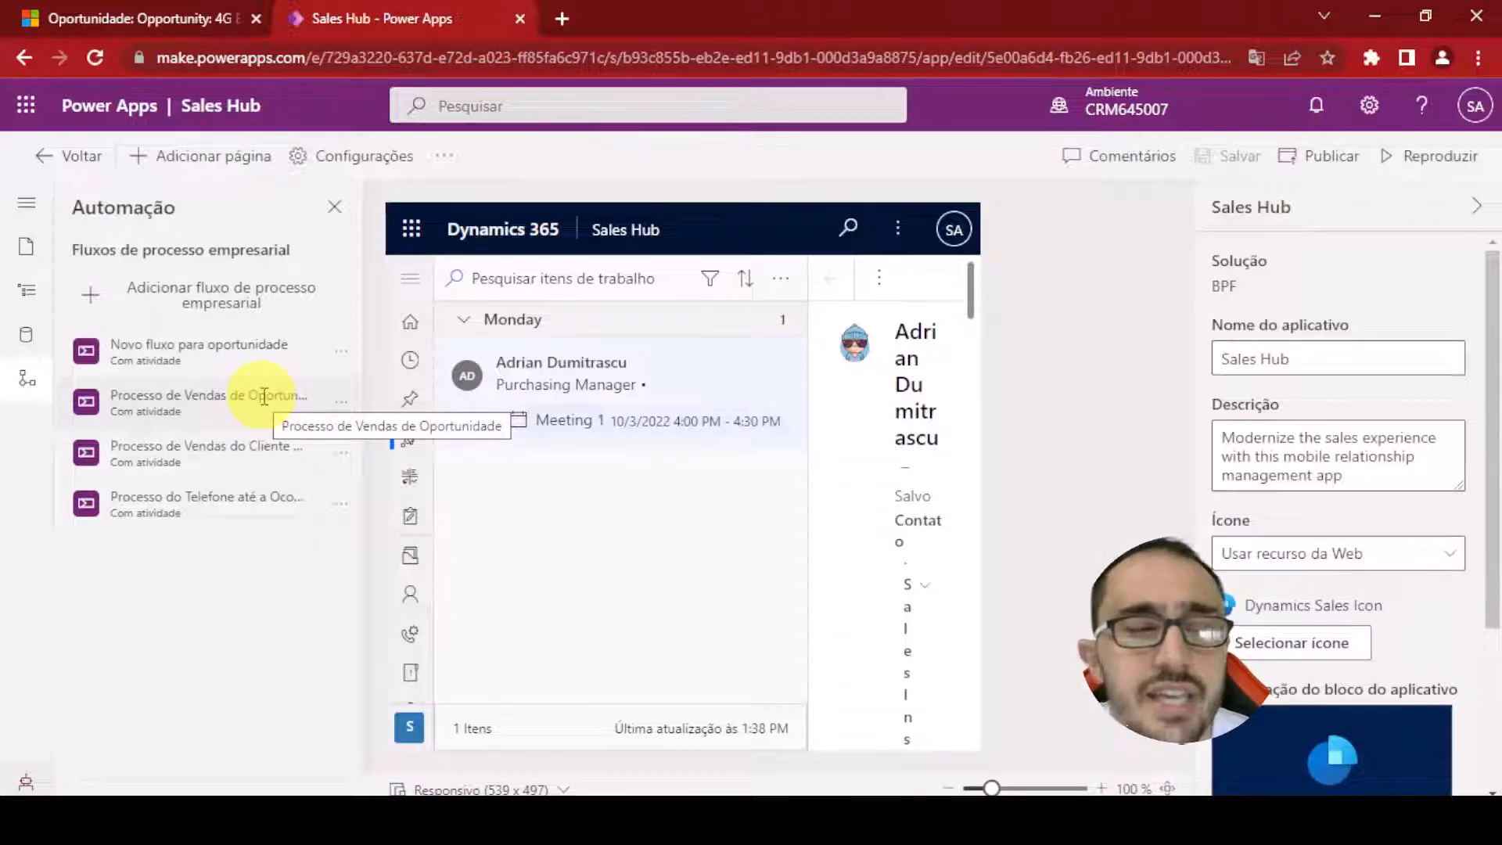
left_click(339, 402)
left_click(395, 481)
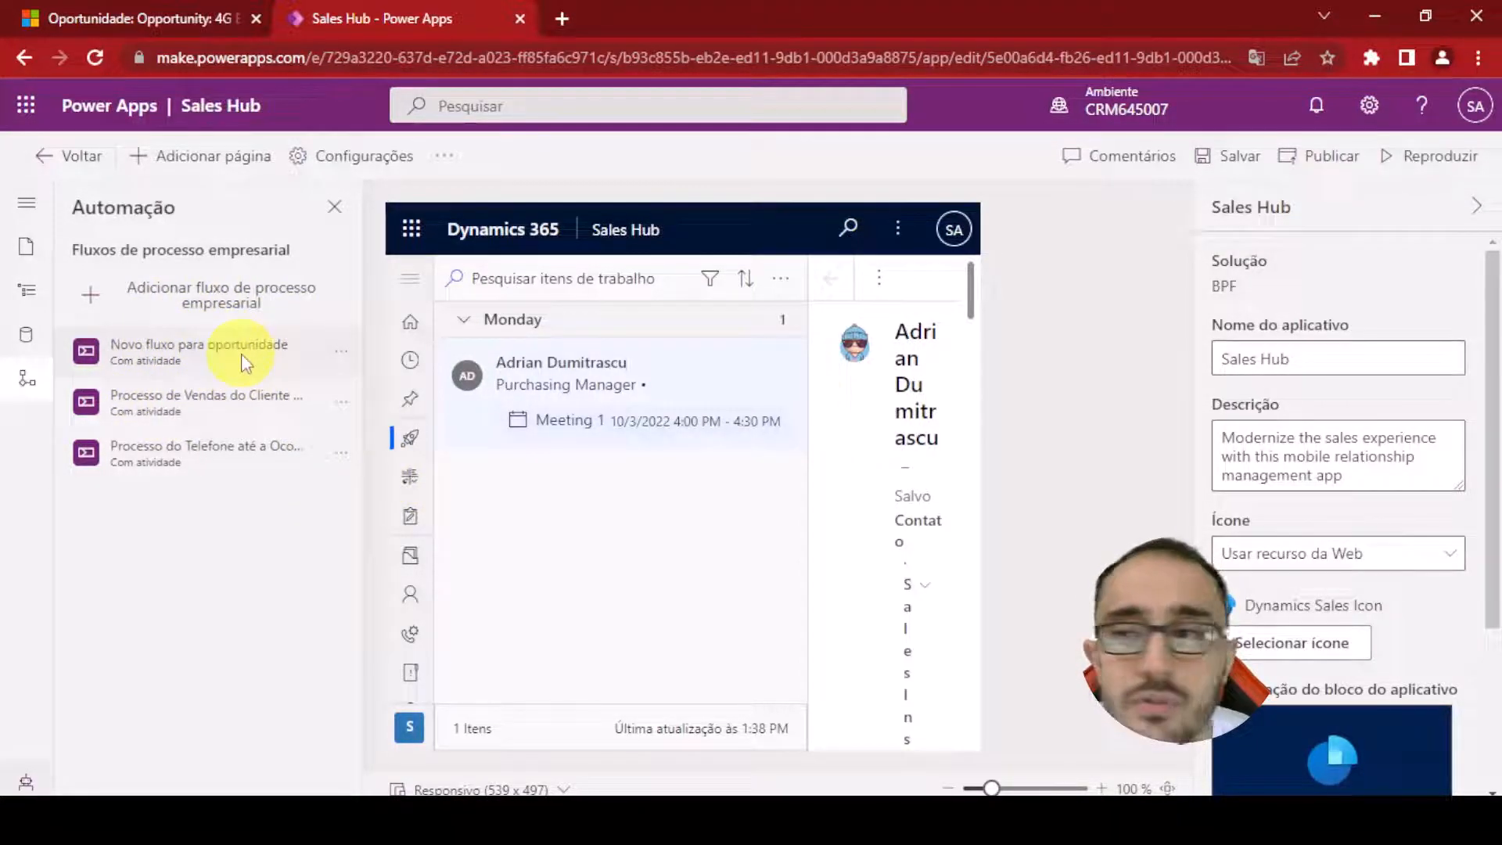
left_click(1232, 156)
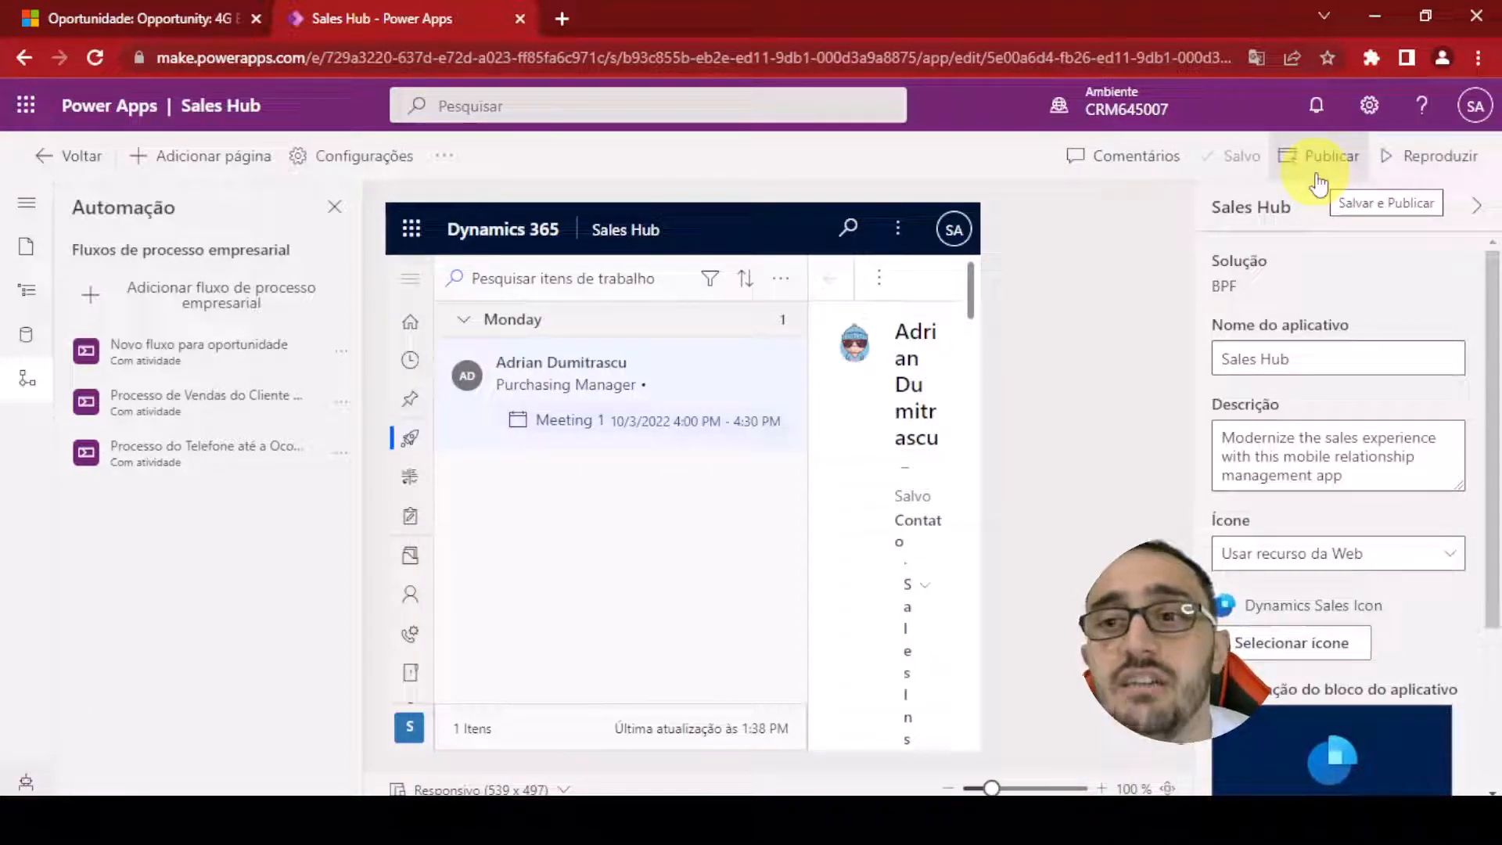
left_click(1320, 182)
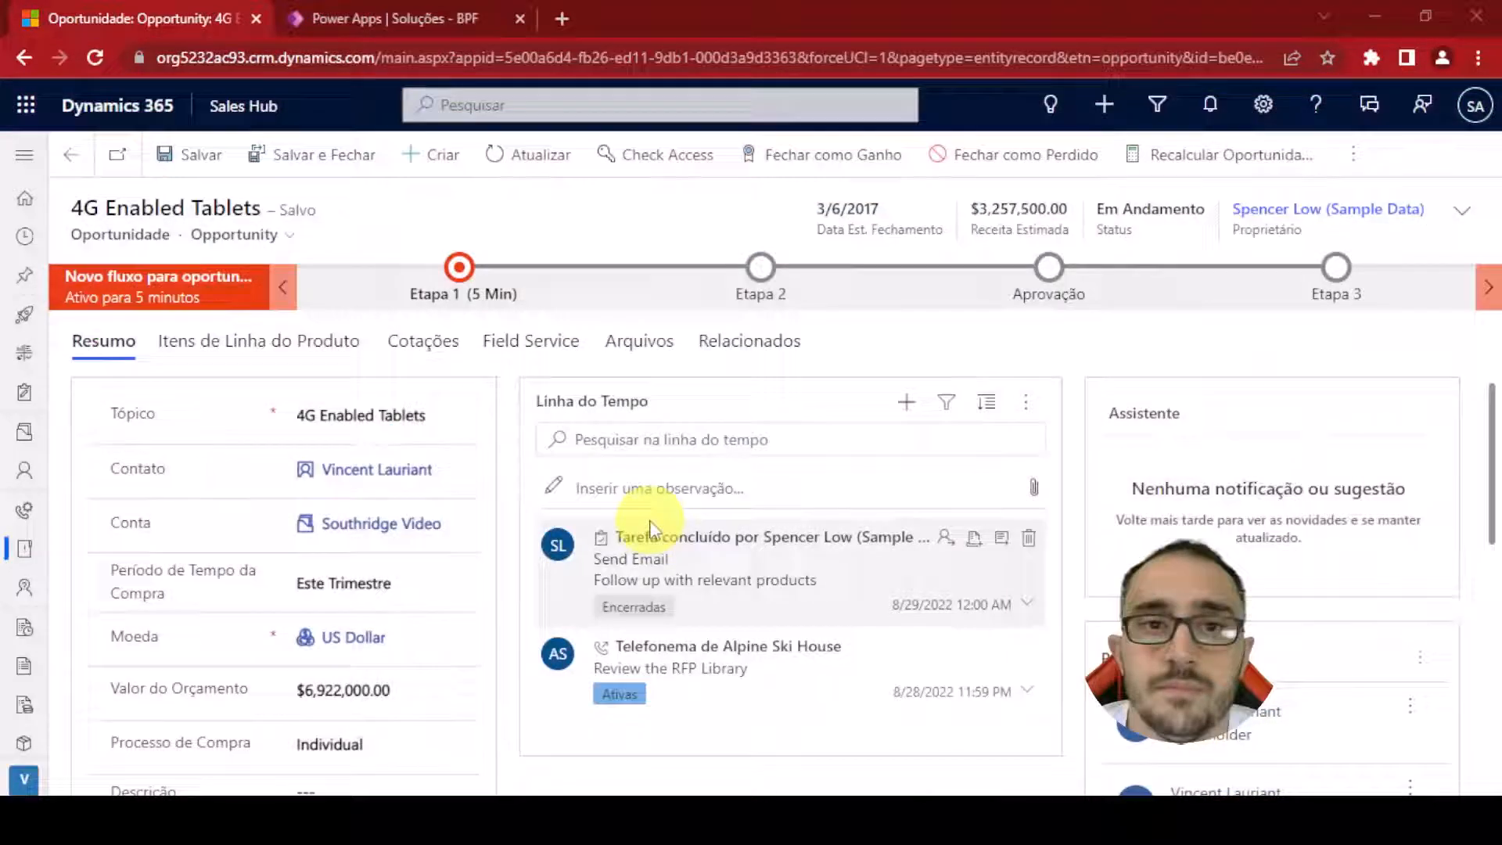
Create a new opportunity with topic Teste and save it
left_click(453, 171)
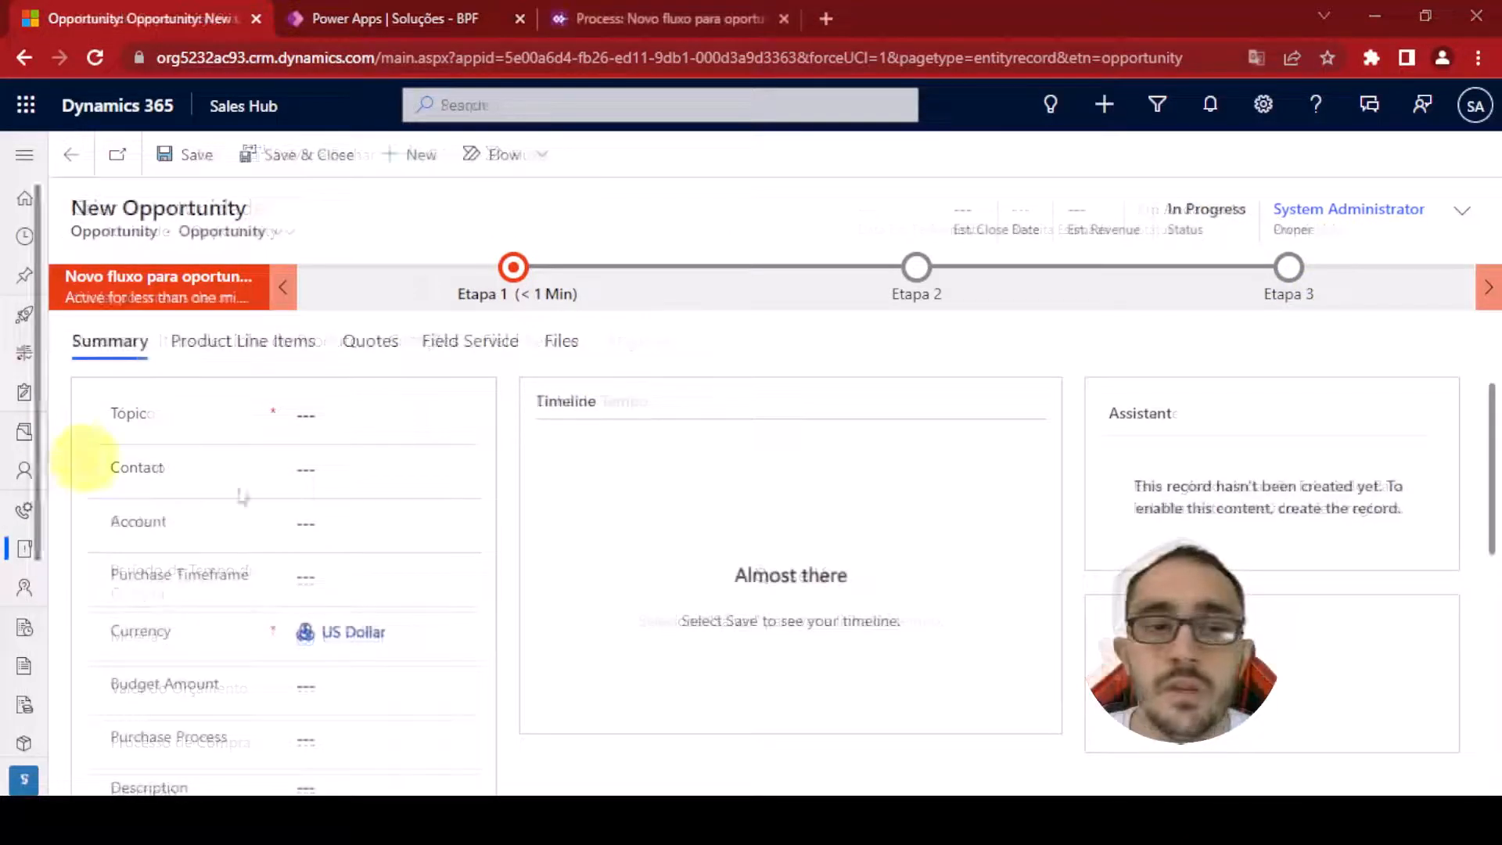
left_click(390, 405)
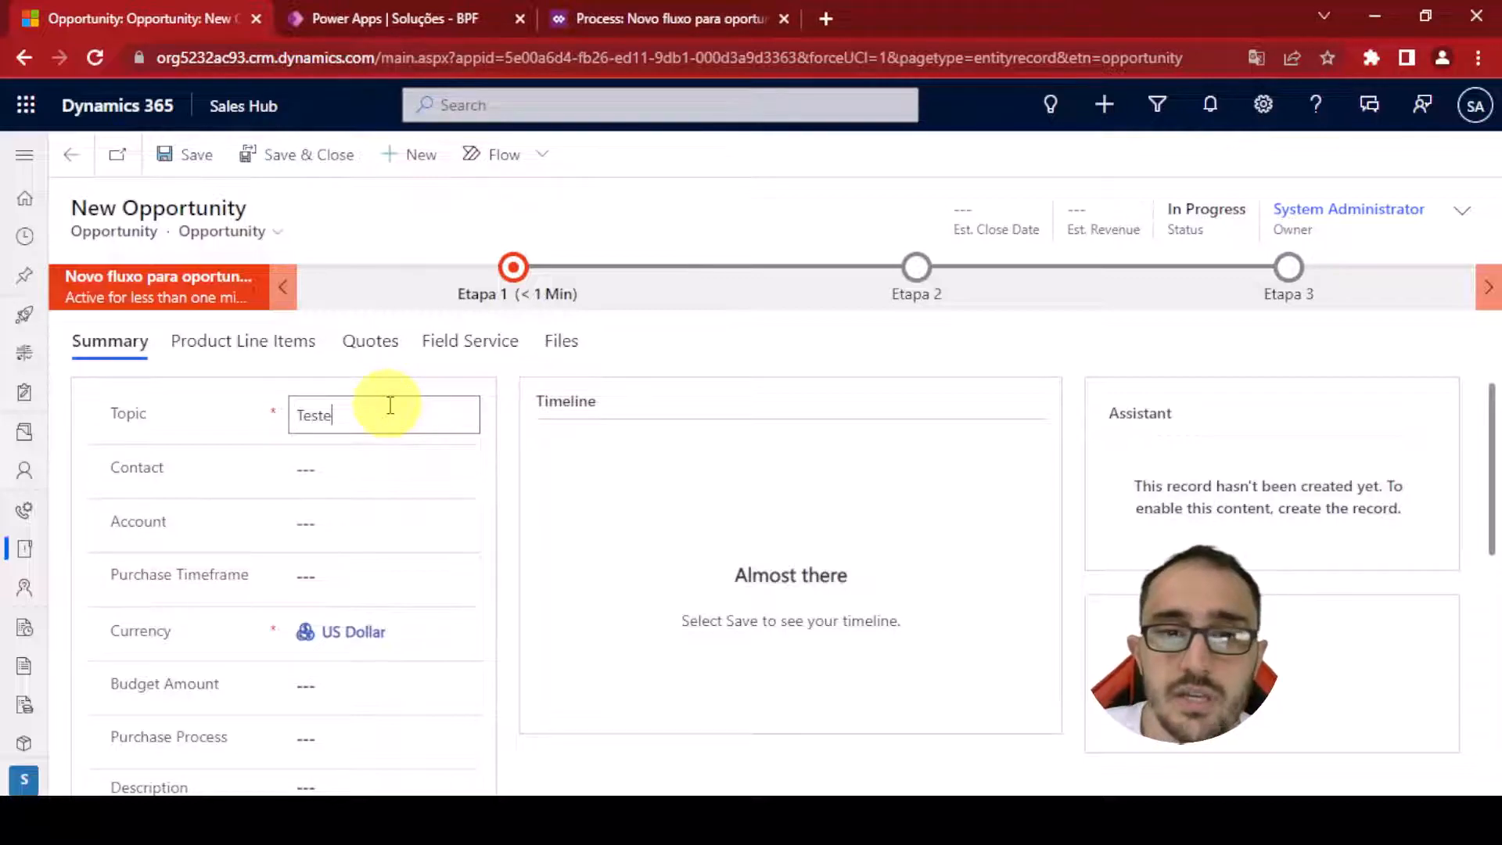
type("Teste")
left_click(190, 159)
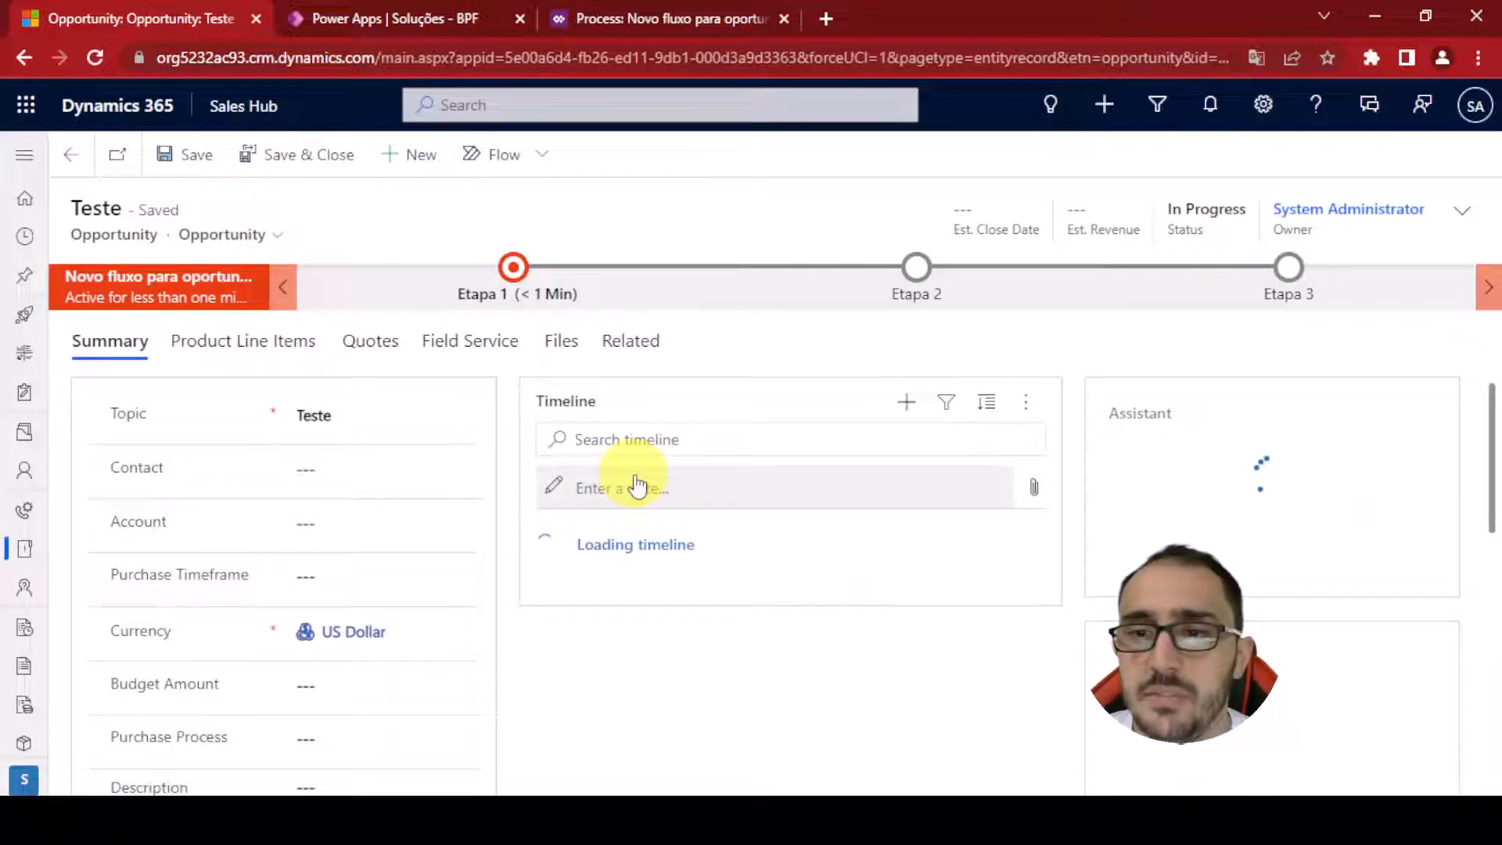
Set Etapa 1's Contact to a sample contact and advance to the next stage
left_click(518, 295)
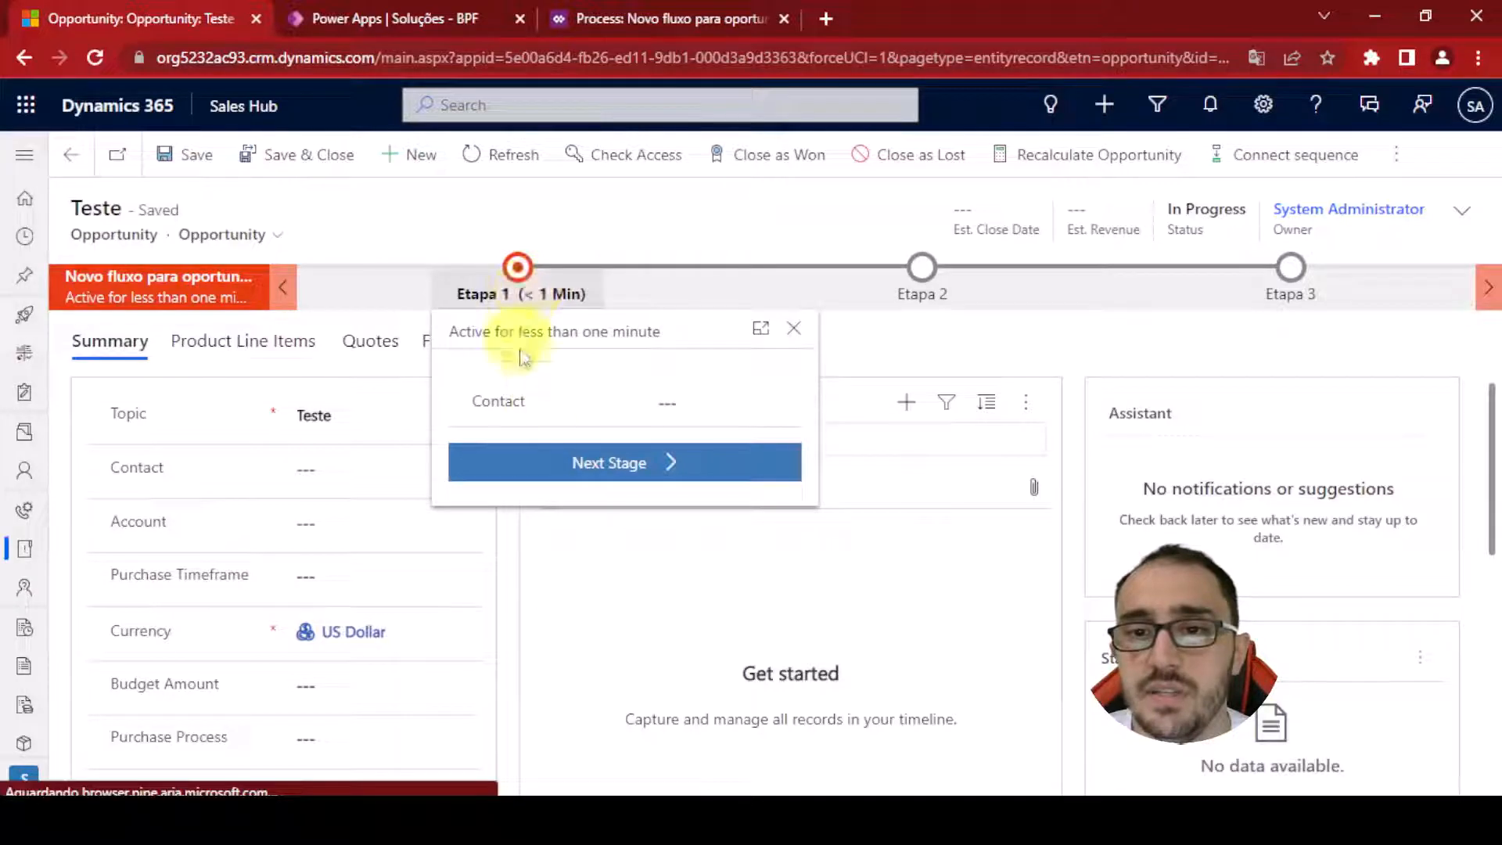
left_click(939, 300)
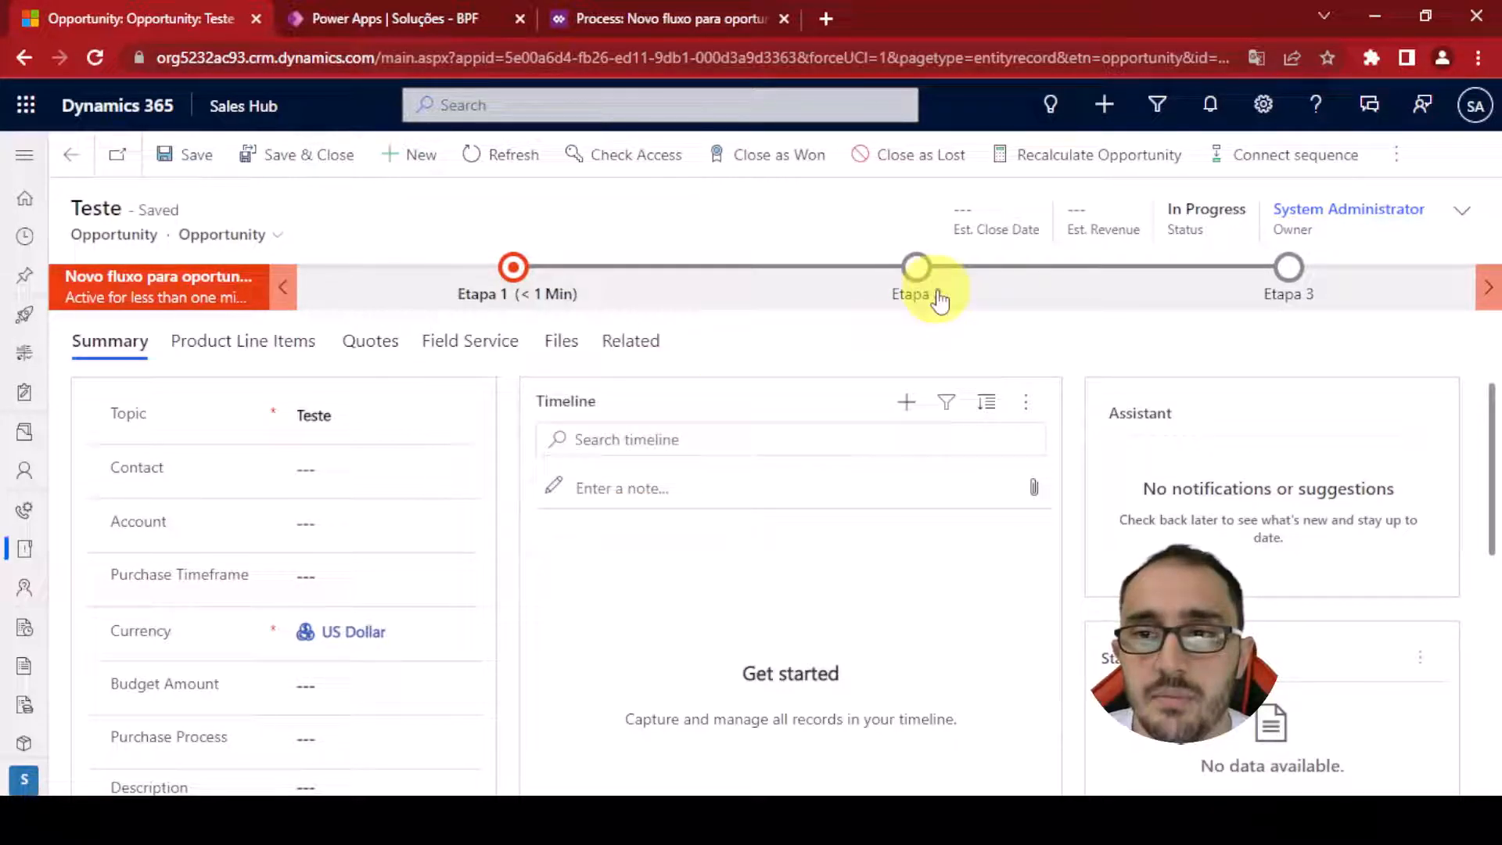
left_click(540, 291)
left_click(718, 404)
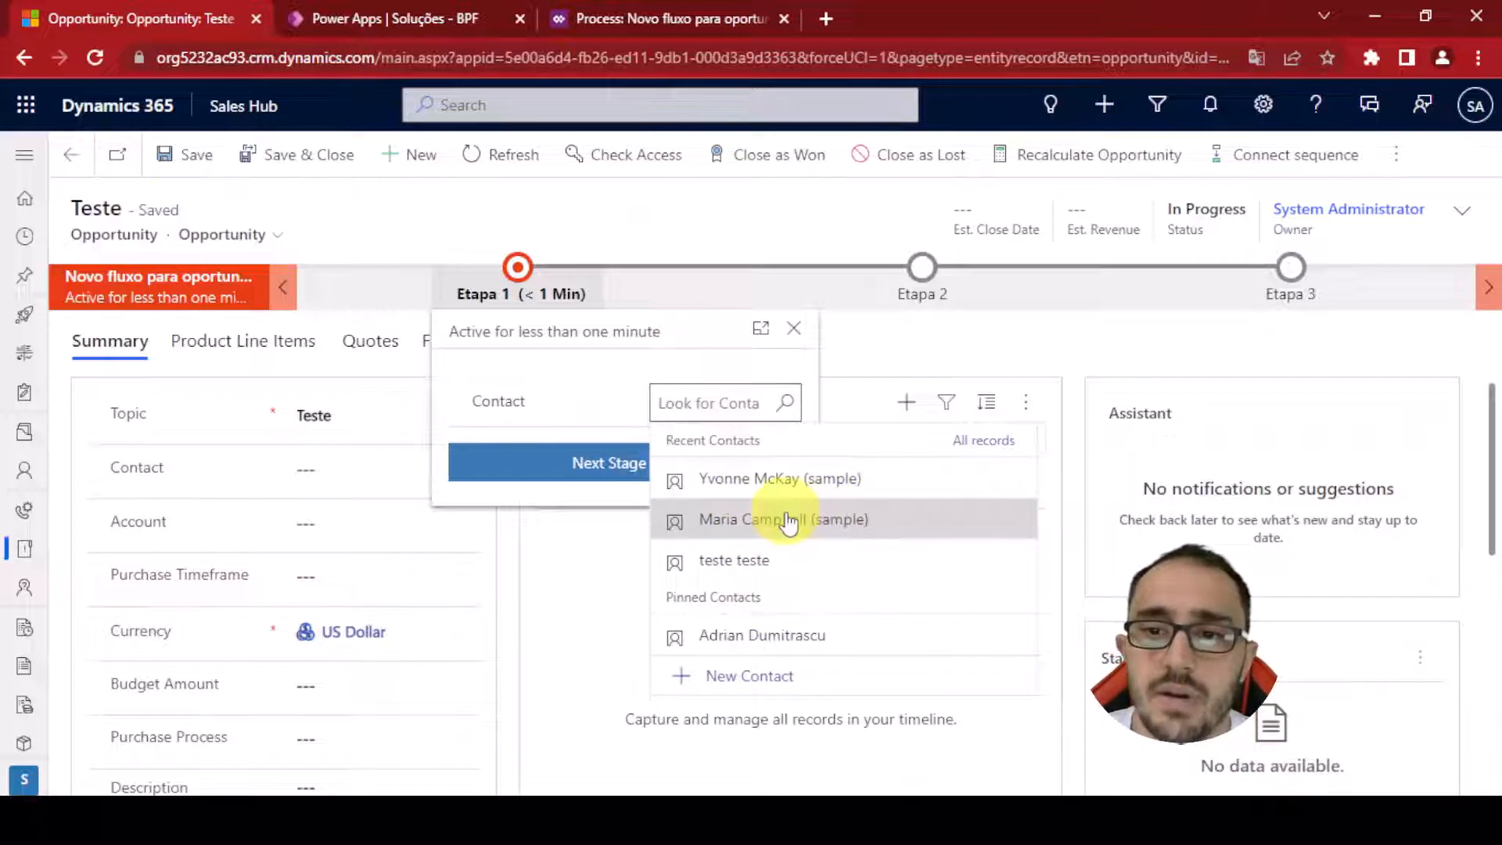
left_click(788, 522)
left_click(579, 470)
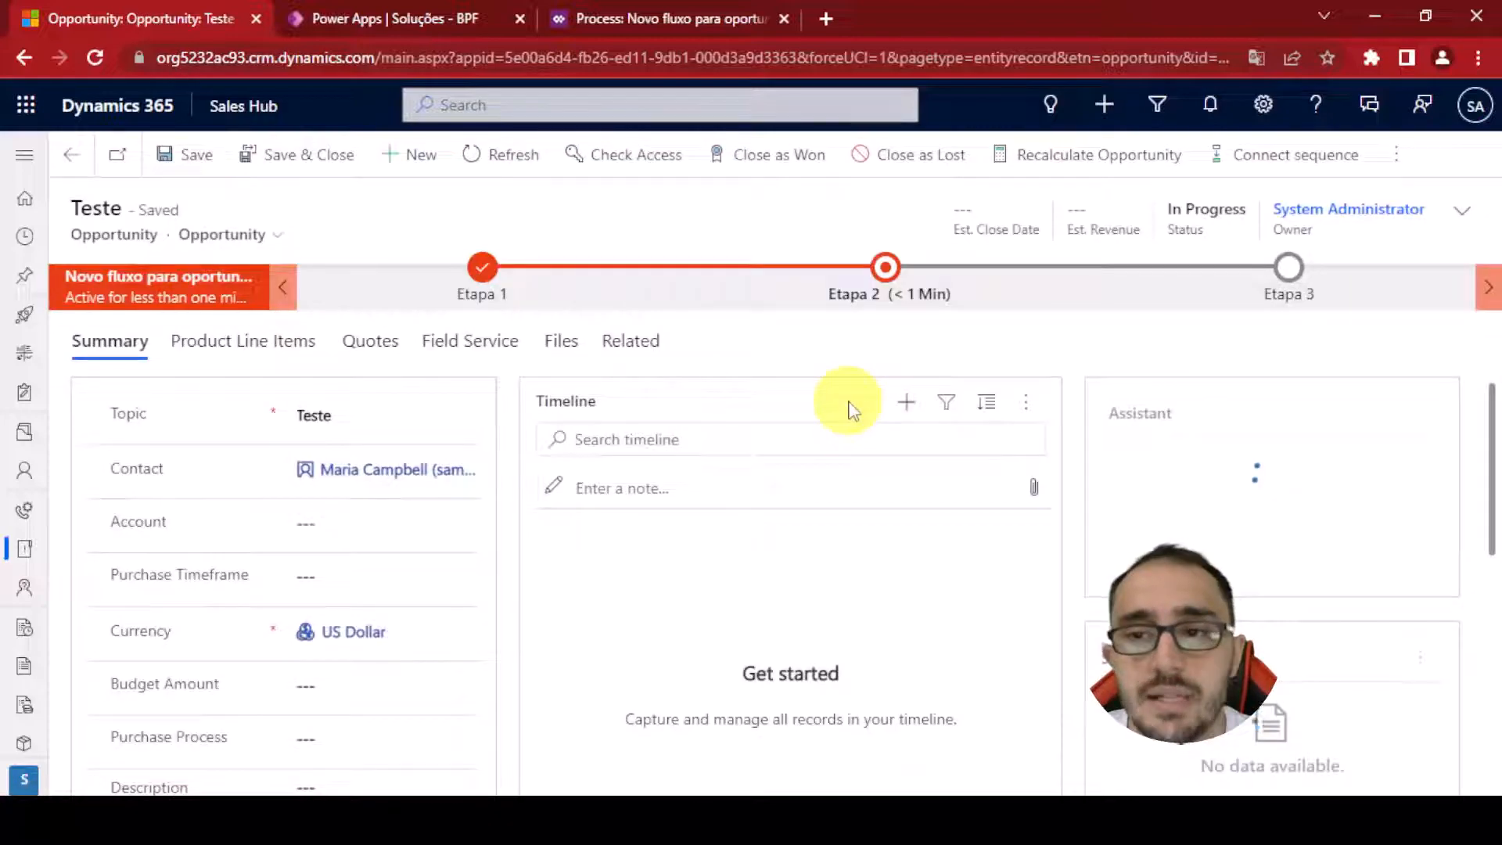
Enter an Est. Revenue of 1000 in the opportunity's Etapa 2 stage
left_click(885, 270)
left_click(1036, 401)
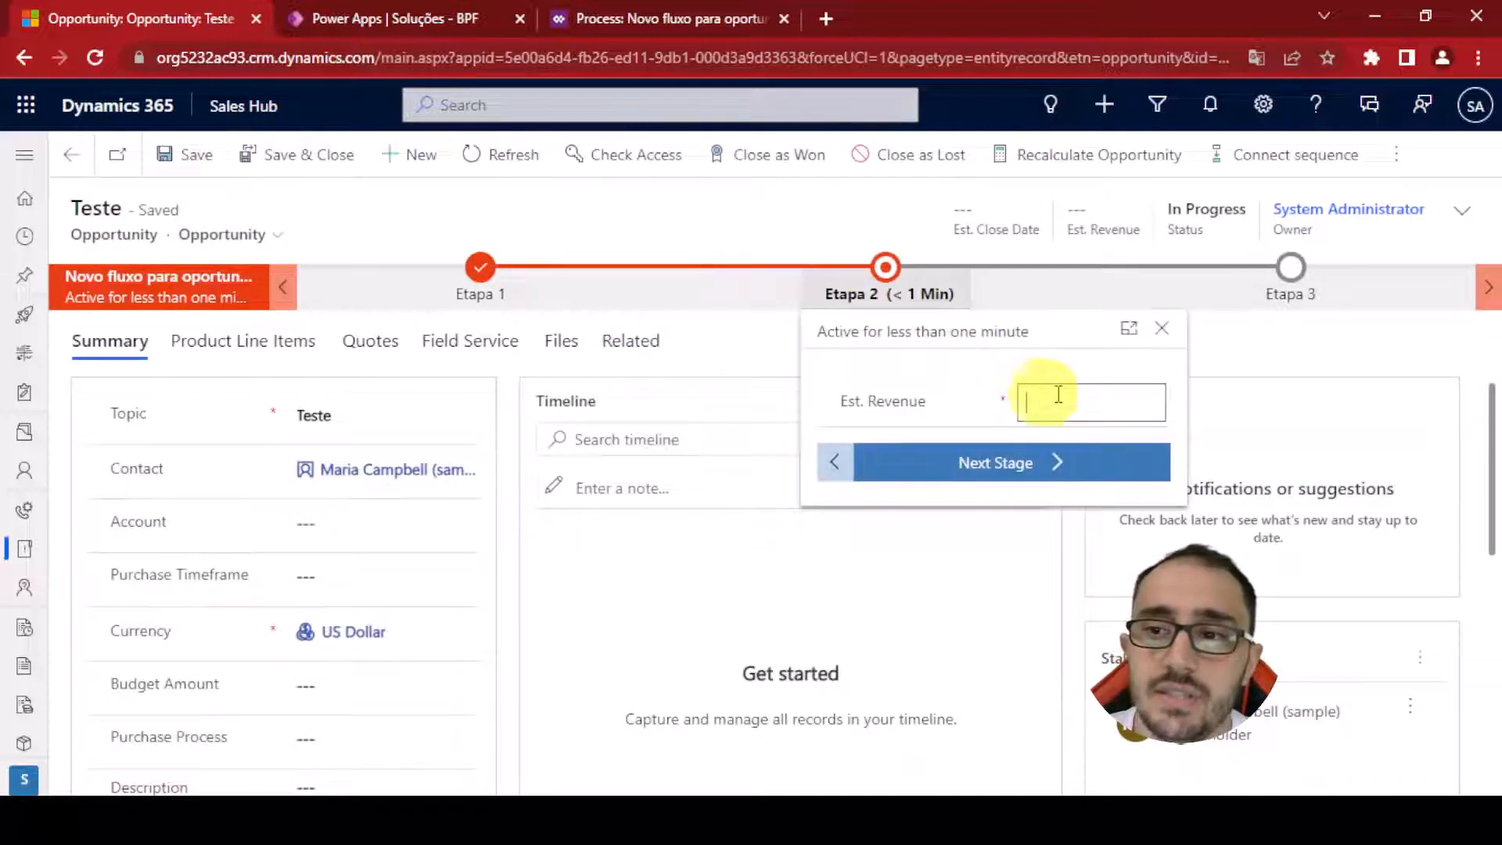
type("1,0")
type("000")
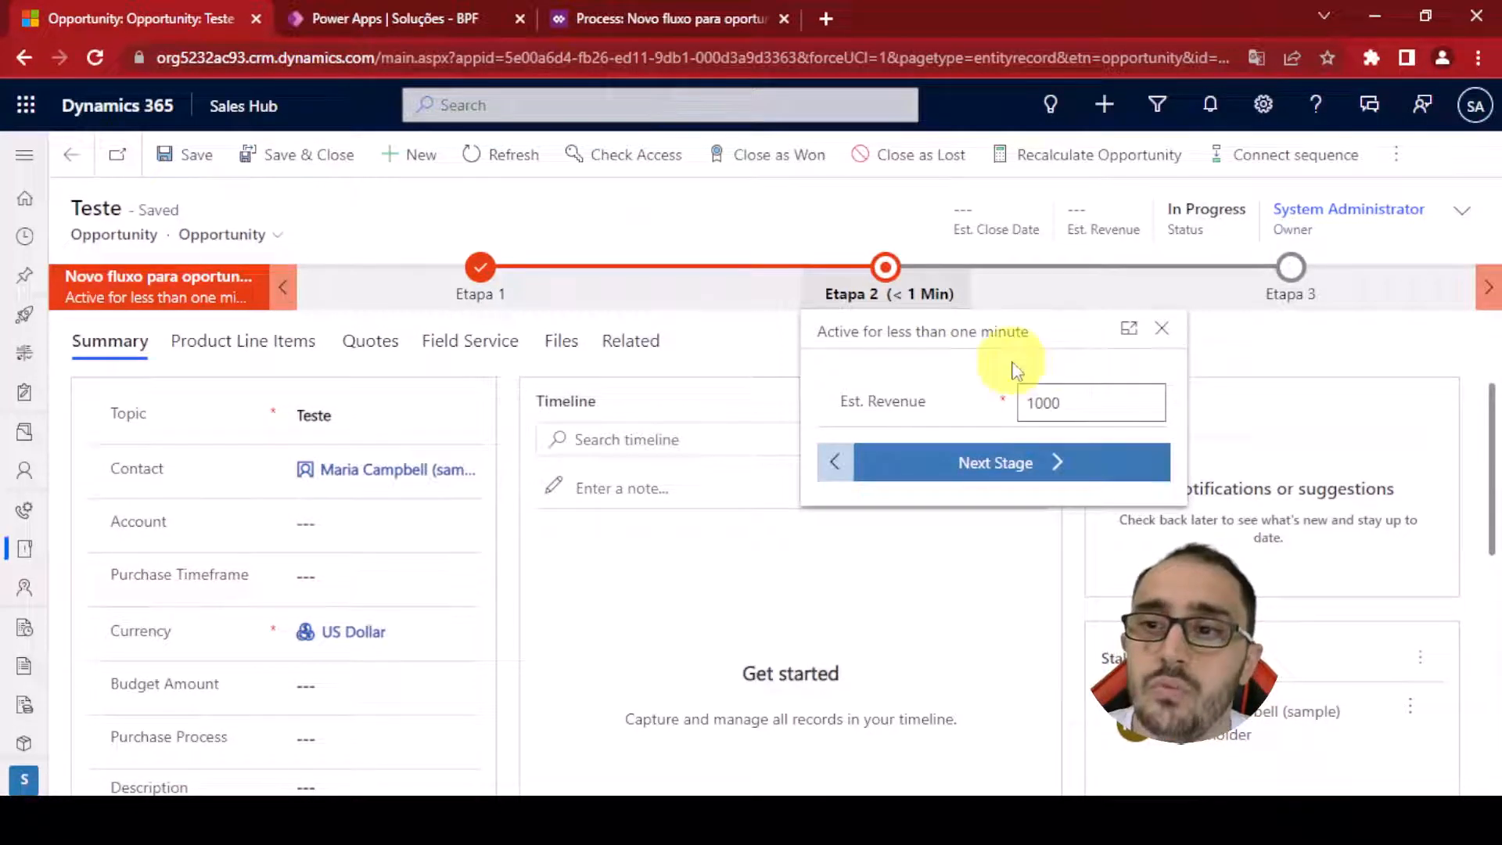
left_click(982, 371)
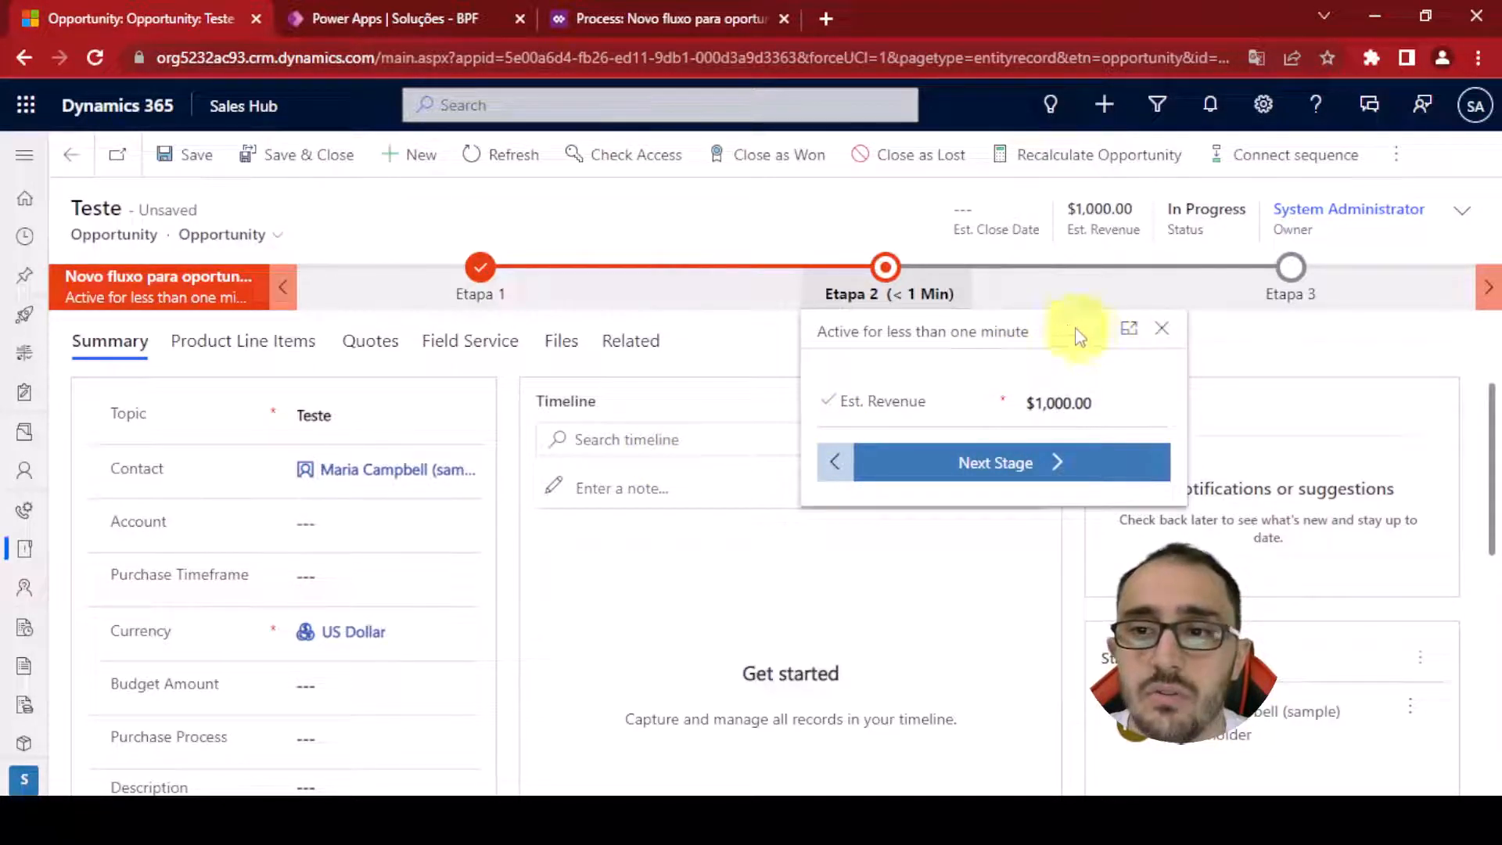
Change Etapa 2's Est. Revenue to 22000 and reopen the stage
left_click(1146, 403)
type("22000")
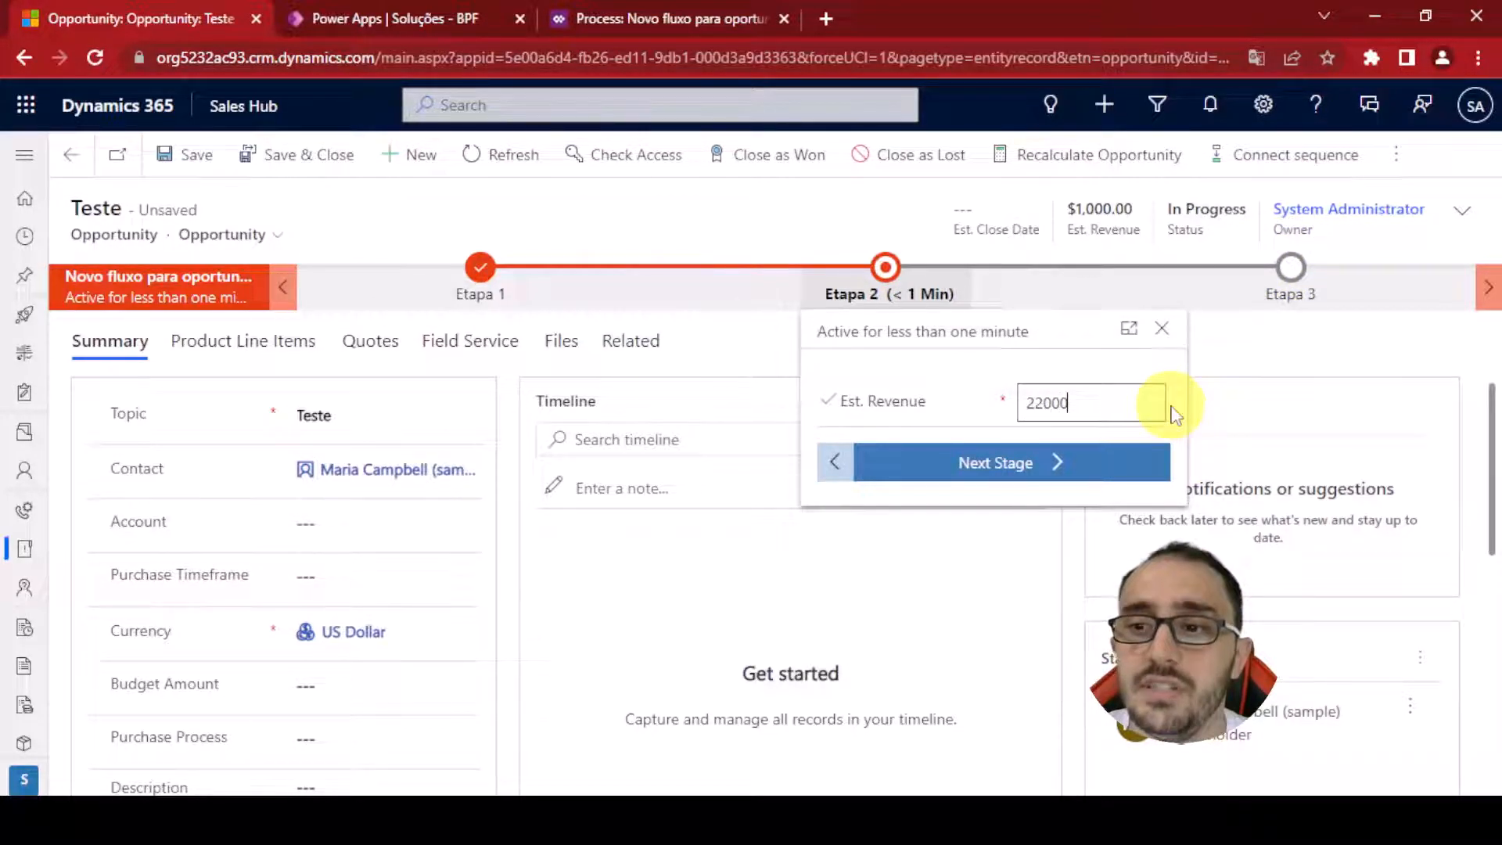
left_click(1268, 389)
left_click(739, 269)
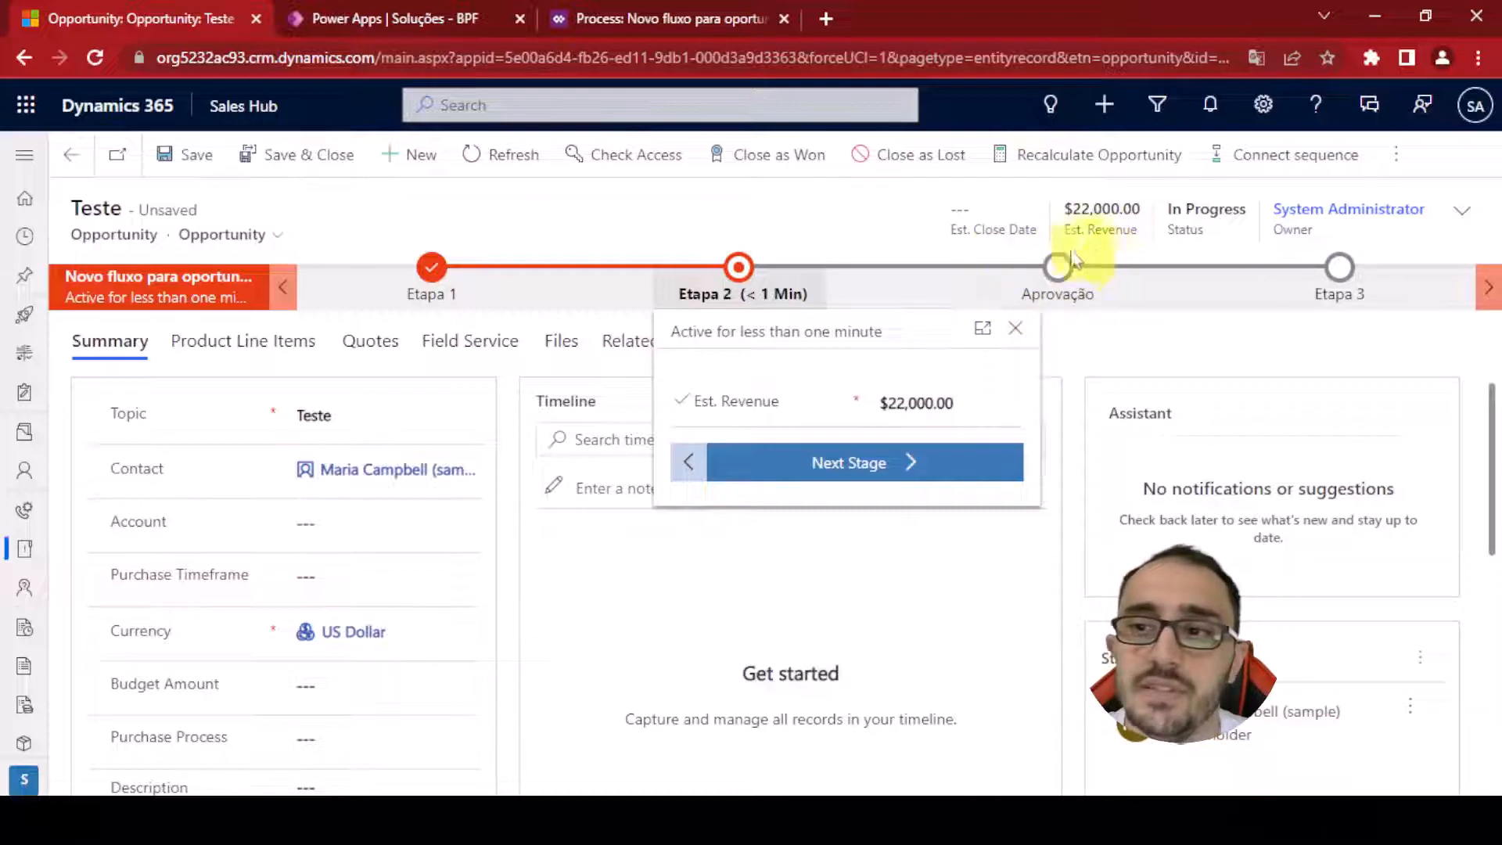
Change Etapa 2's Est. Revenue to 15000
left_click(1000, 409)
type("15000")
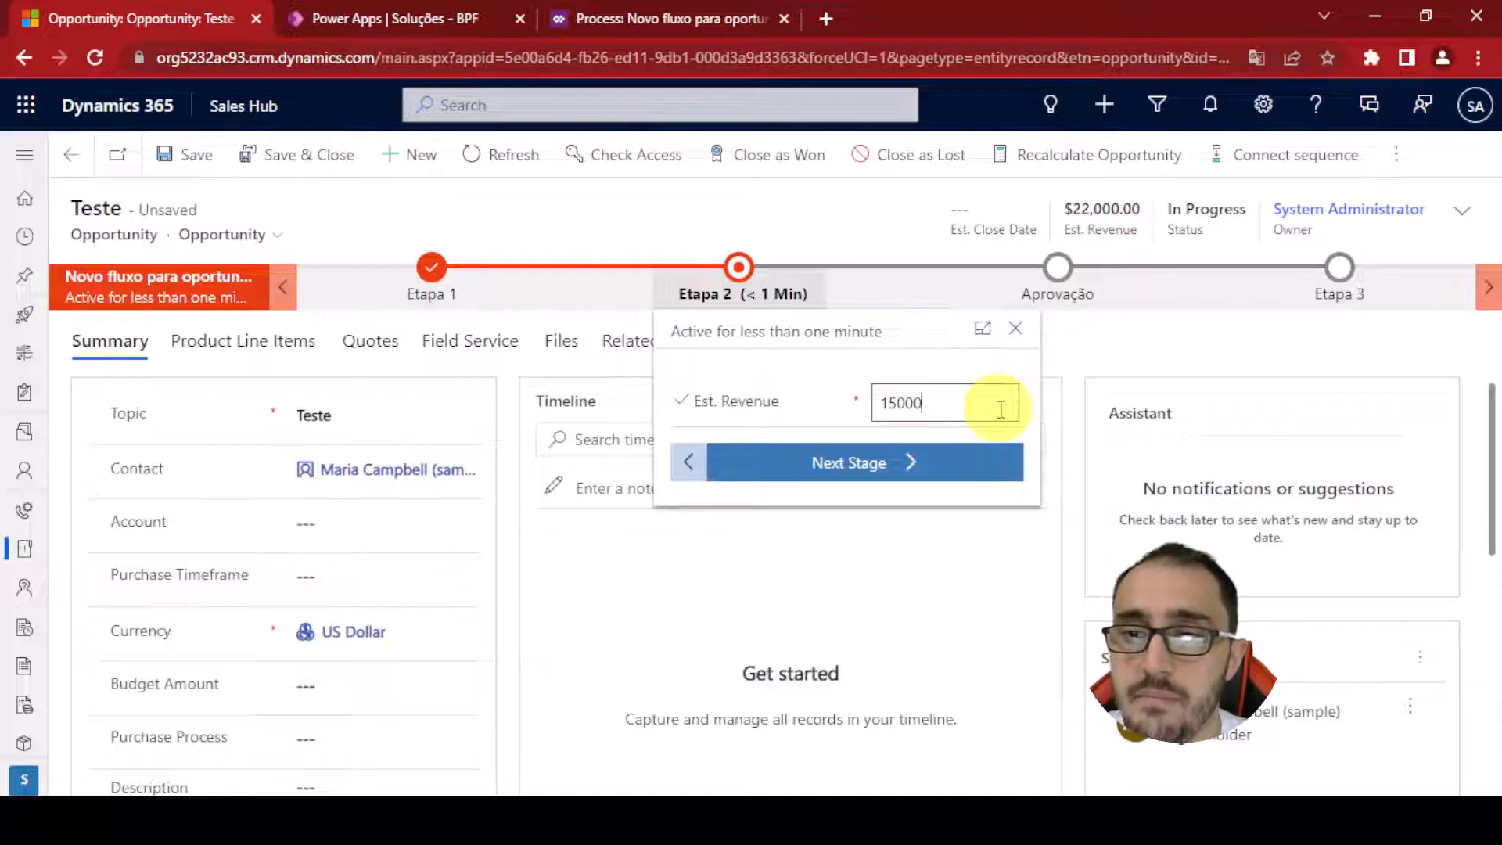
left_click(952, 374)
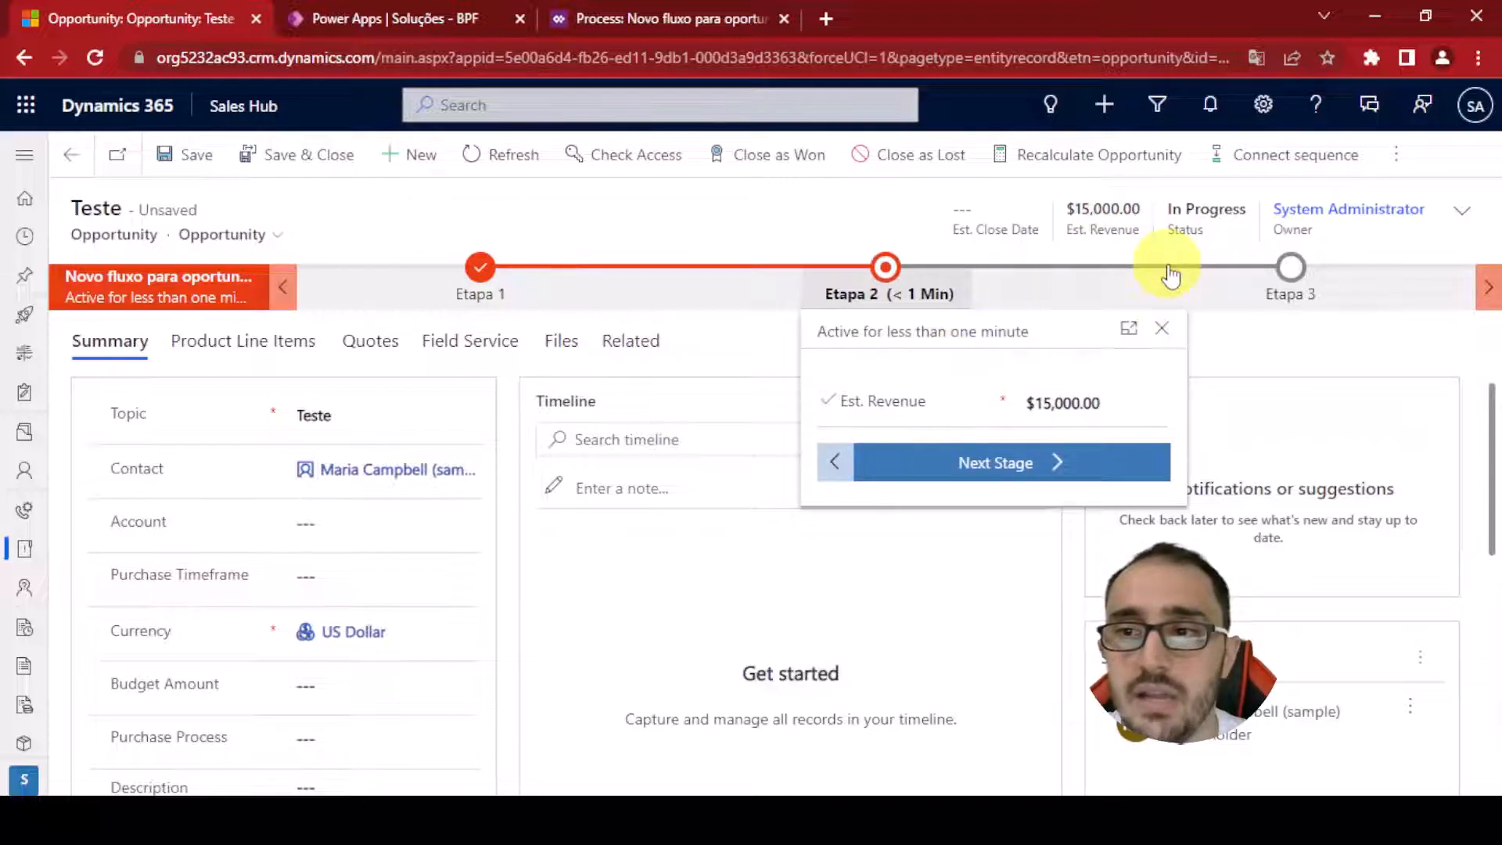
Set Etapa 2's Est. Revenue to 25000 and advance the opportunity to the Aprovação stage
left_click(906, 428)
type("25,0")
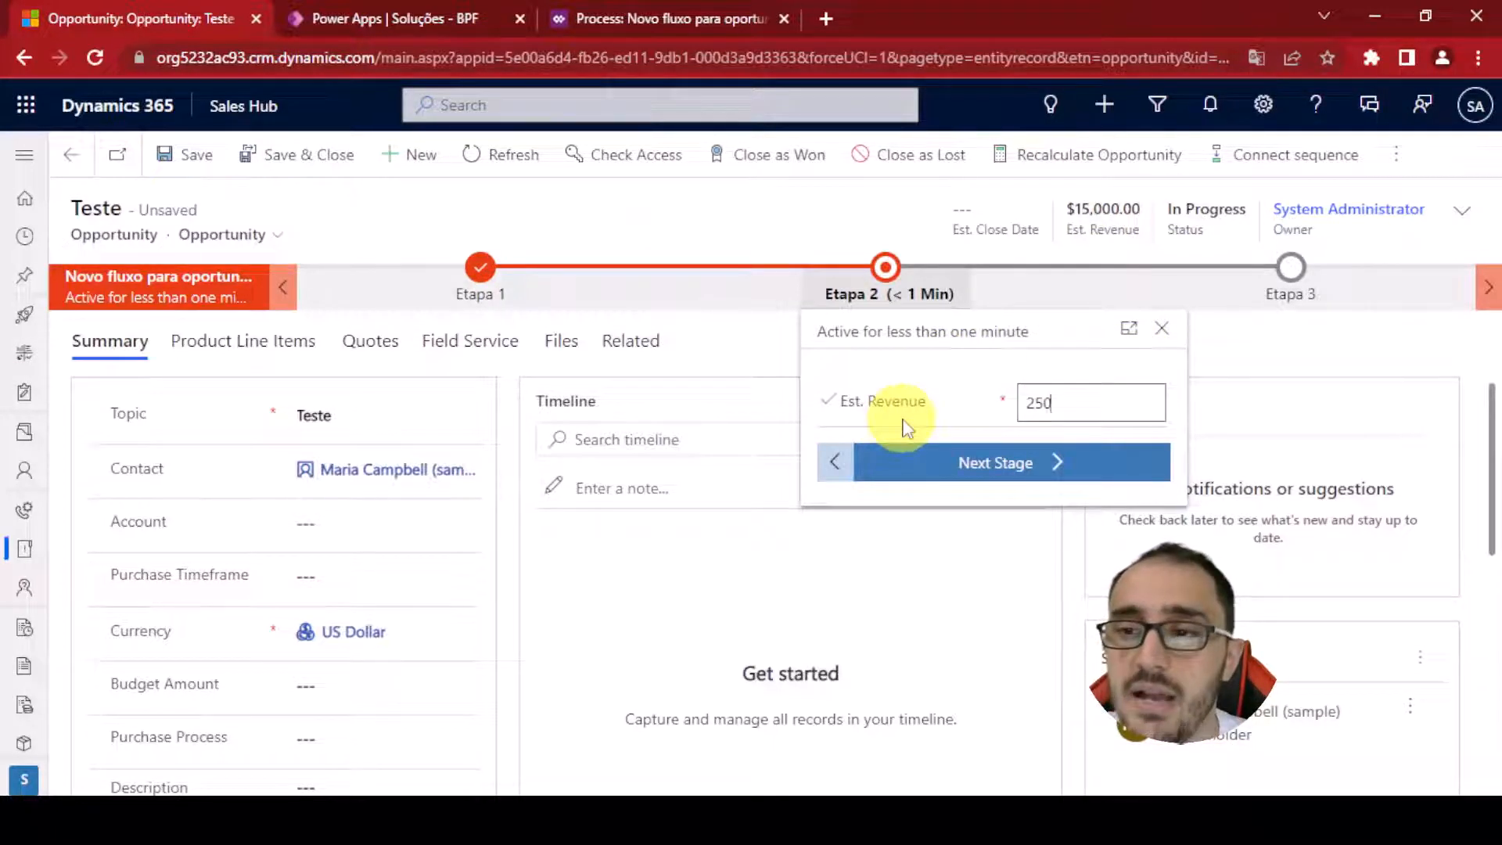
type("00")
left_click(942, 365)
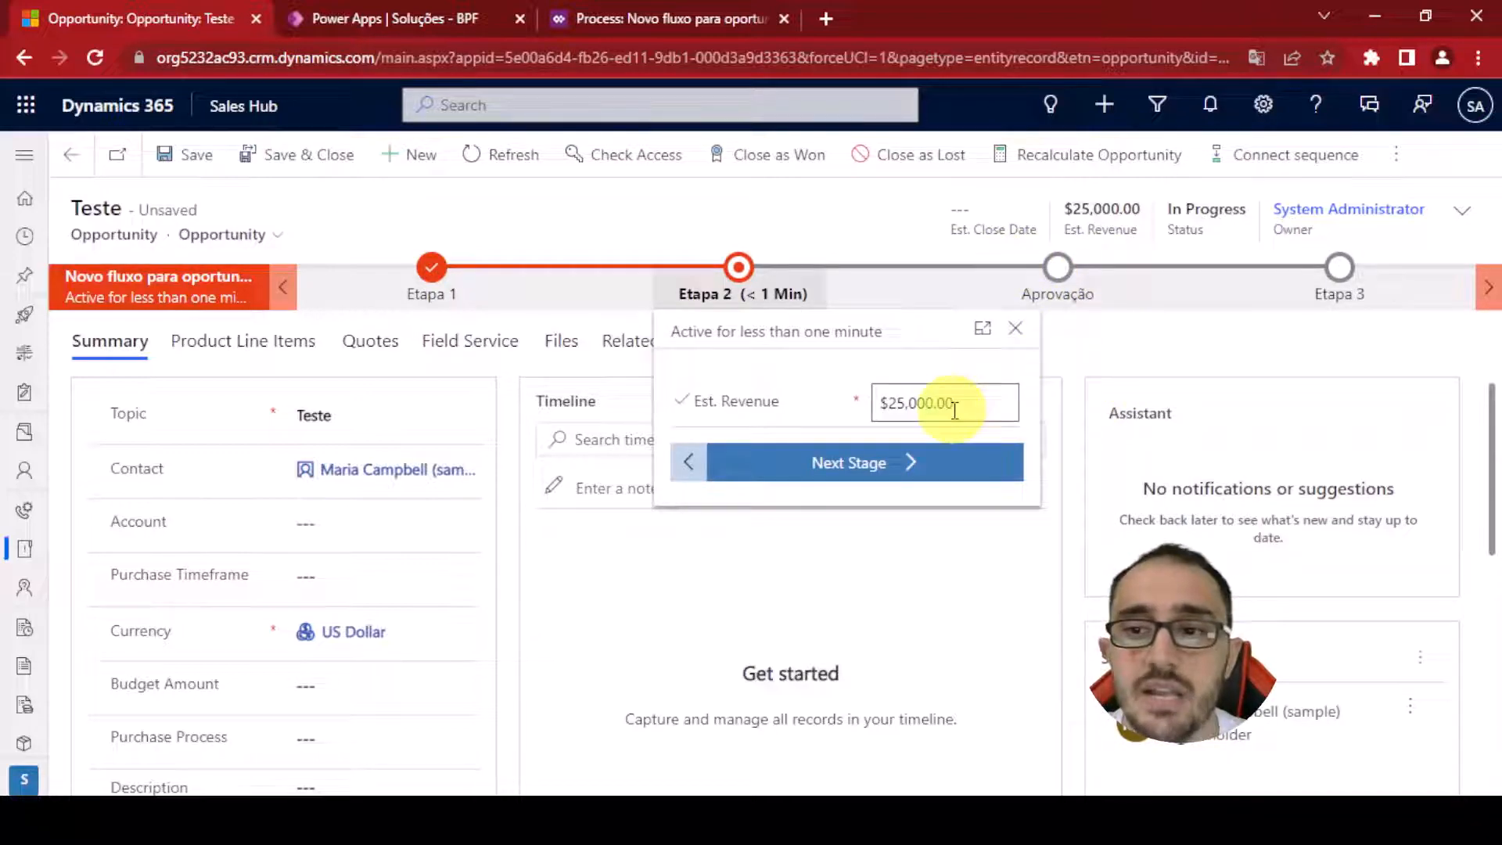
left_click(849, 463)
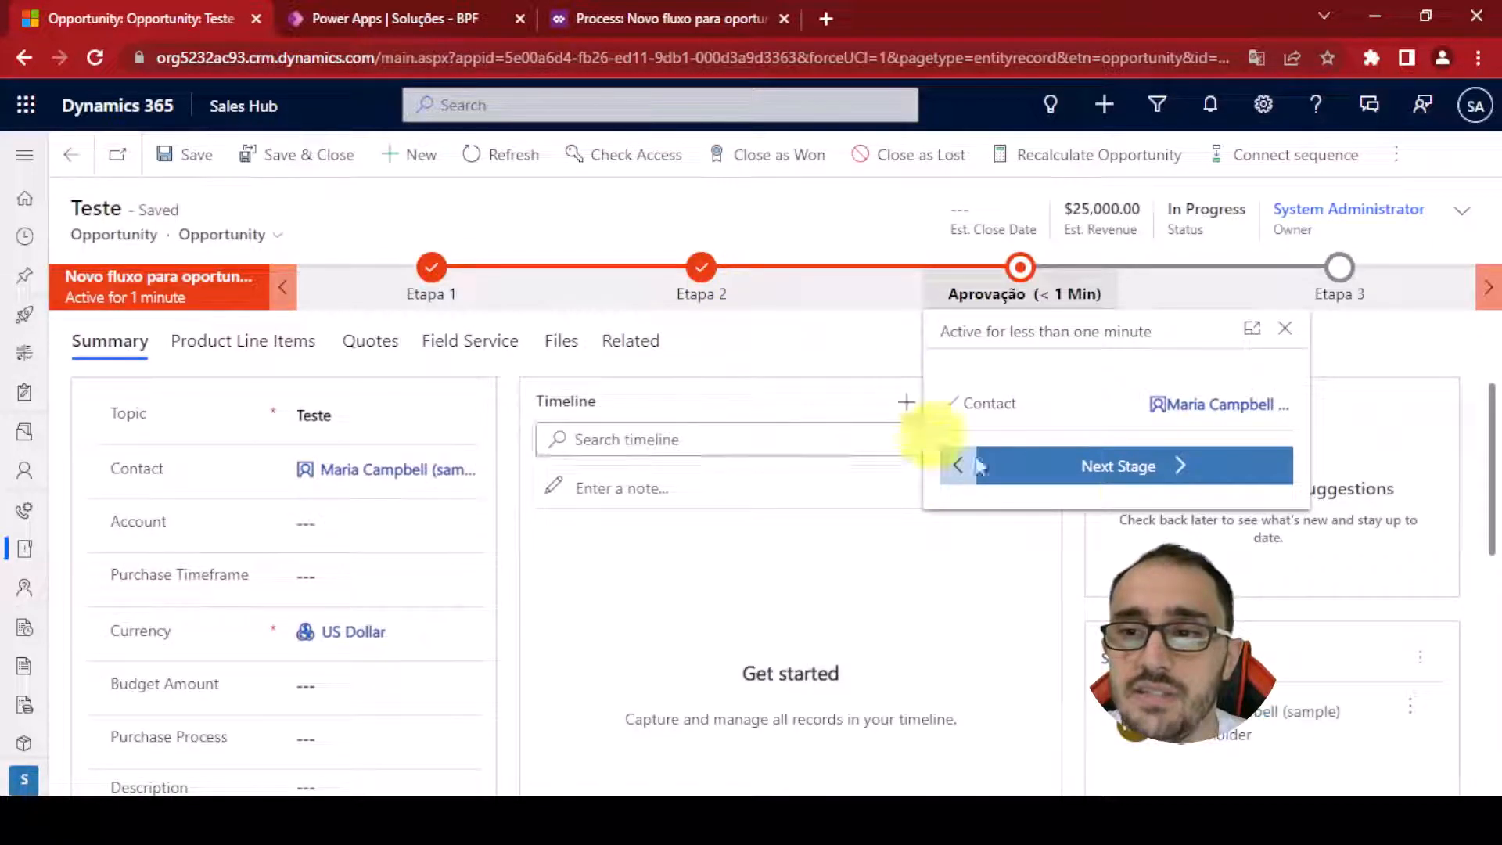
In the flow designer, bind the Aprovação stage's first data step to Status Aprovação/reprovação, make it required and apply
left_click(1095, 288)
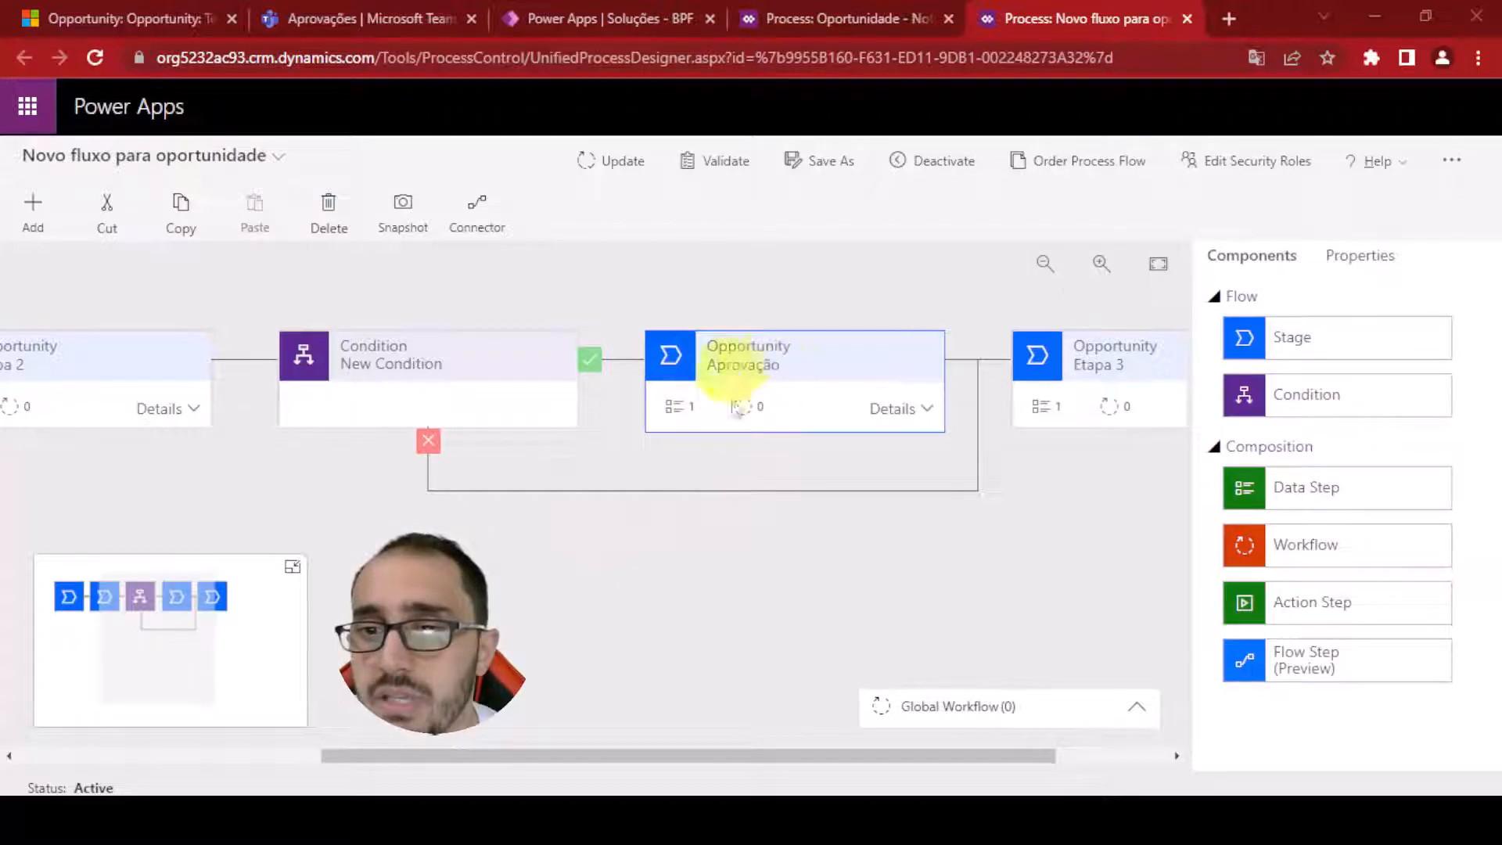
left_click(927, 408)
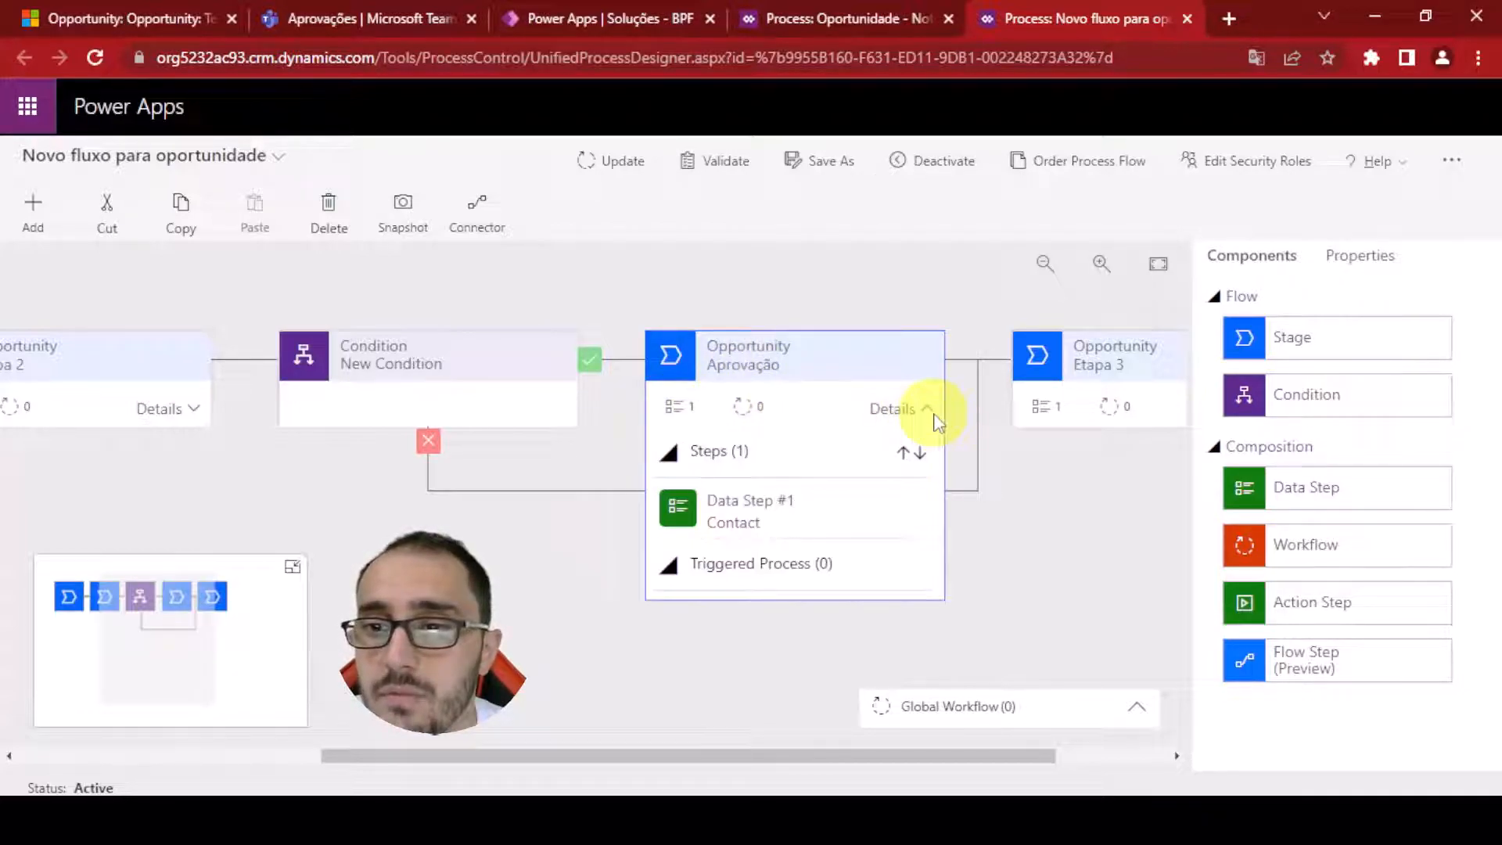
left_click(783, 523)
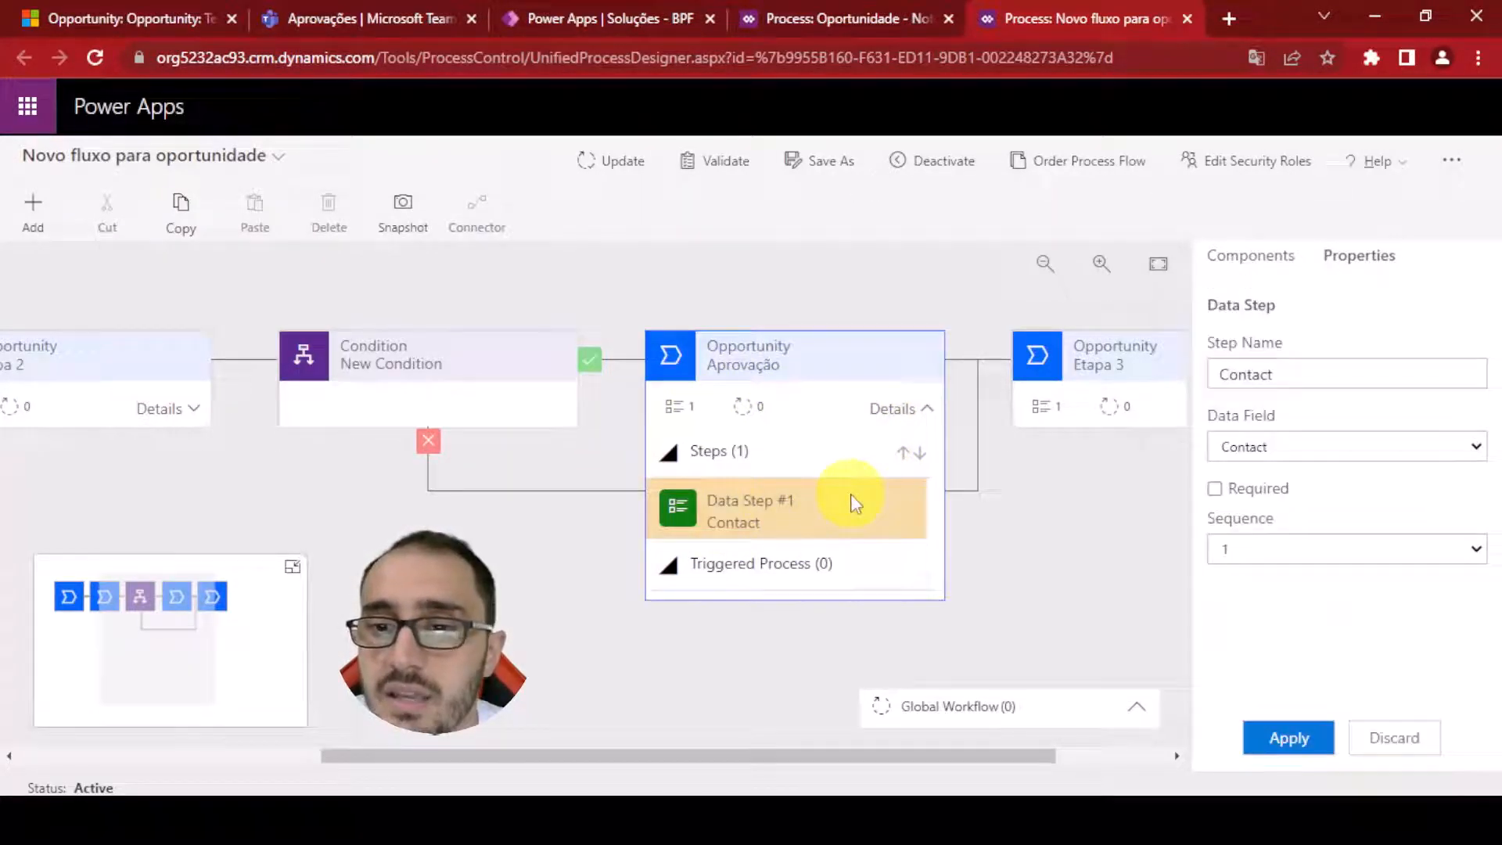
left_click(1351, 450)
scroll(1408, 352, "down", 10)
scroll(1393, 344, "up", 5)
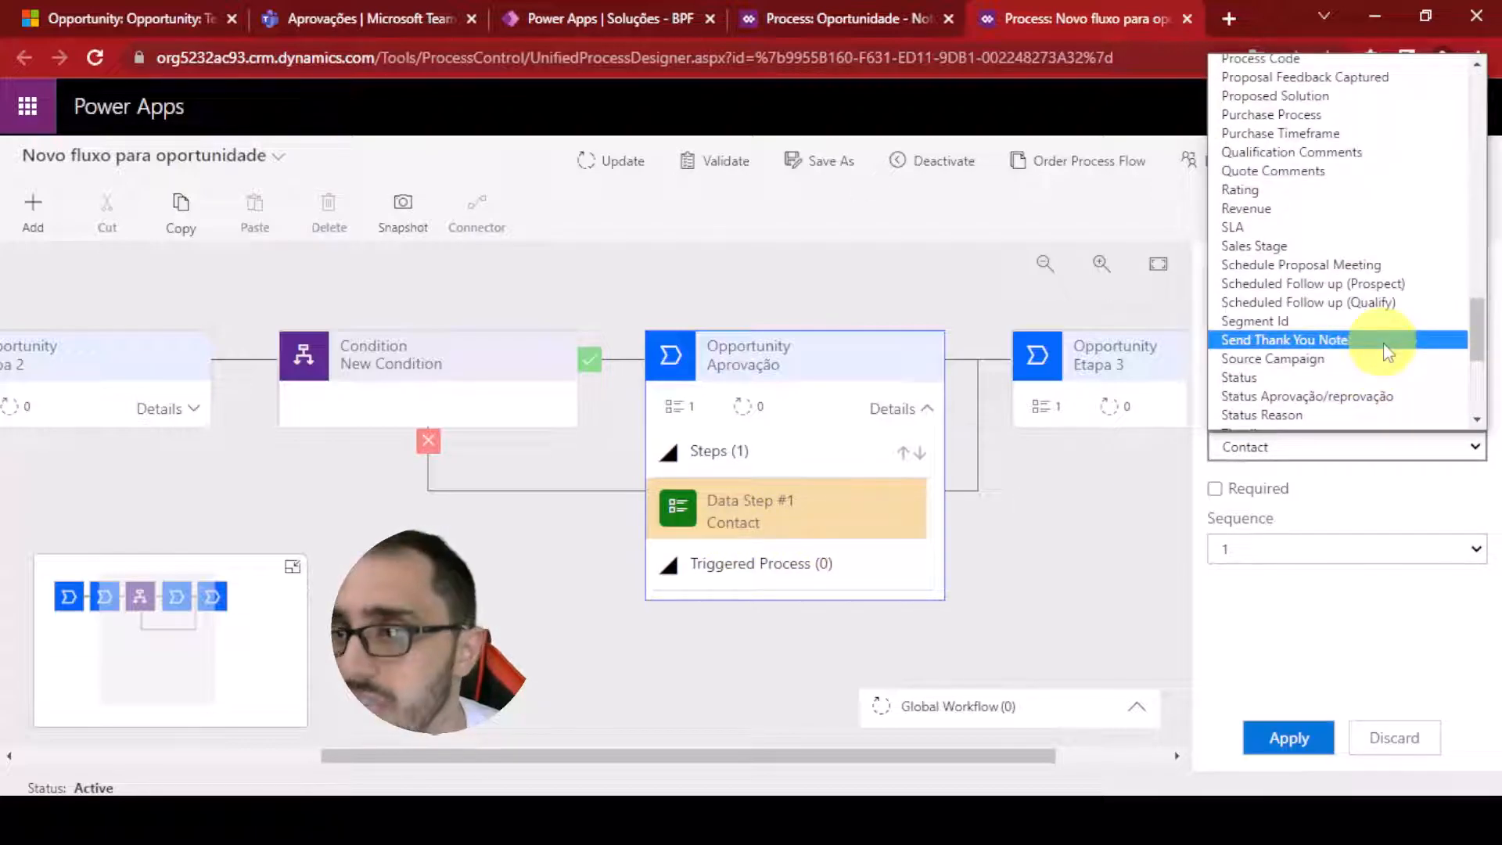
type("st")
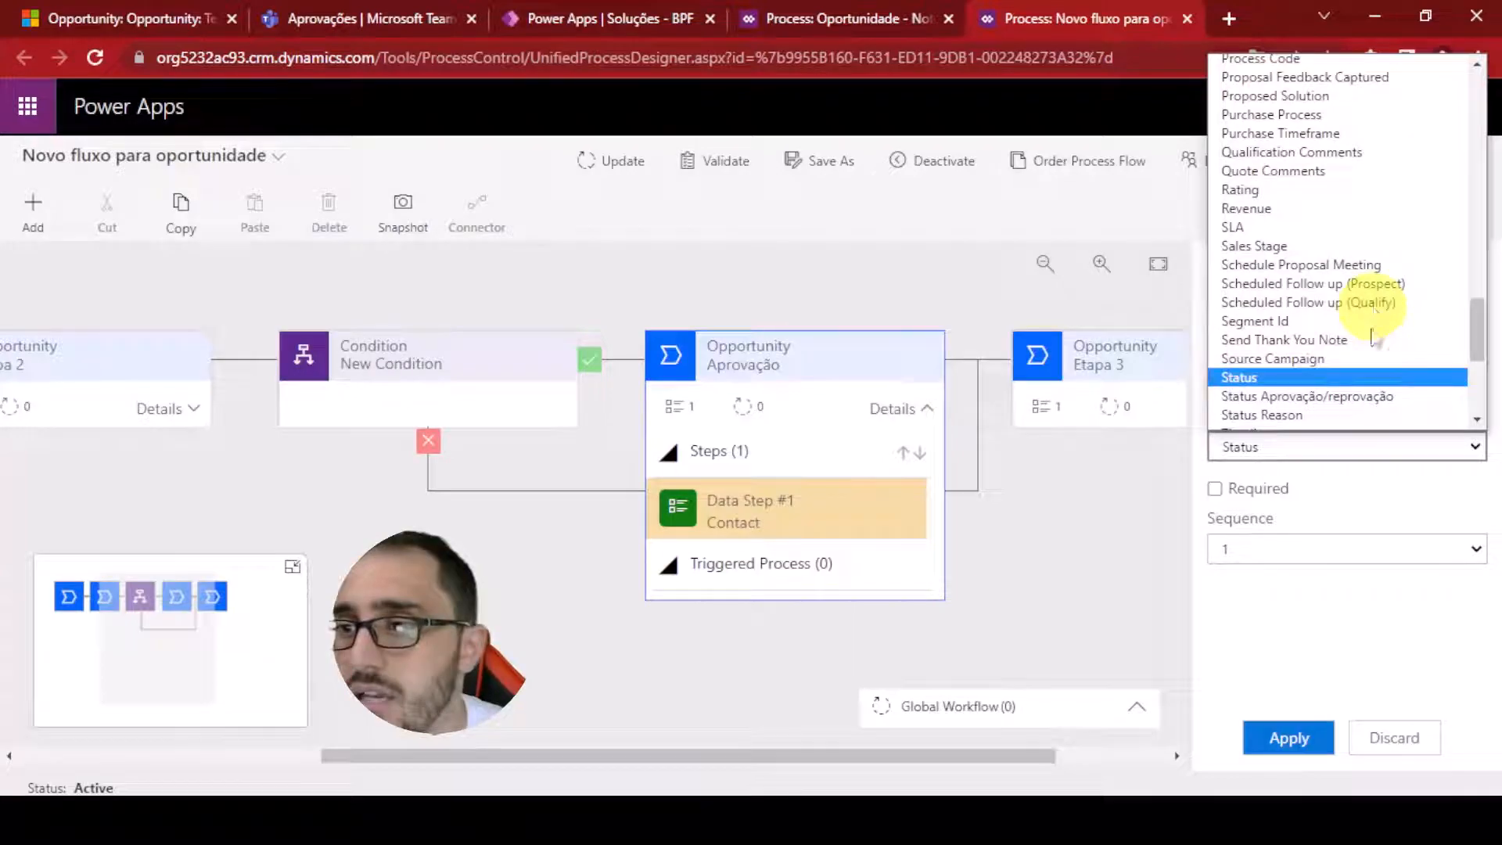
left_click(1330, 396)
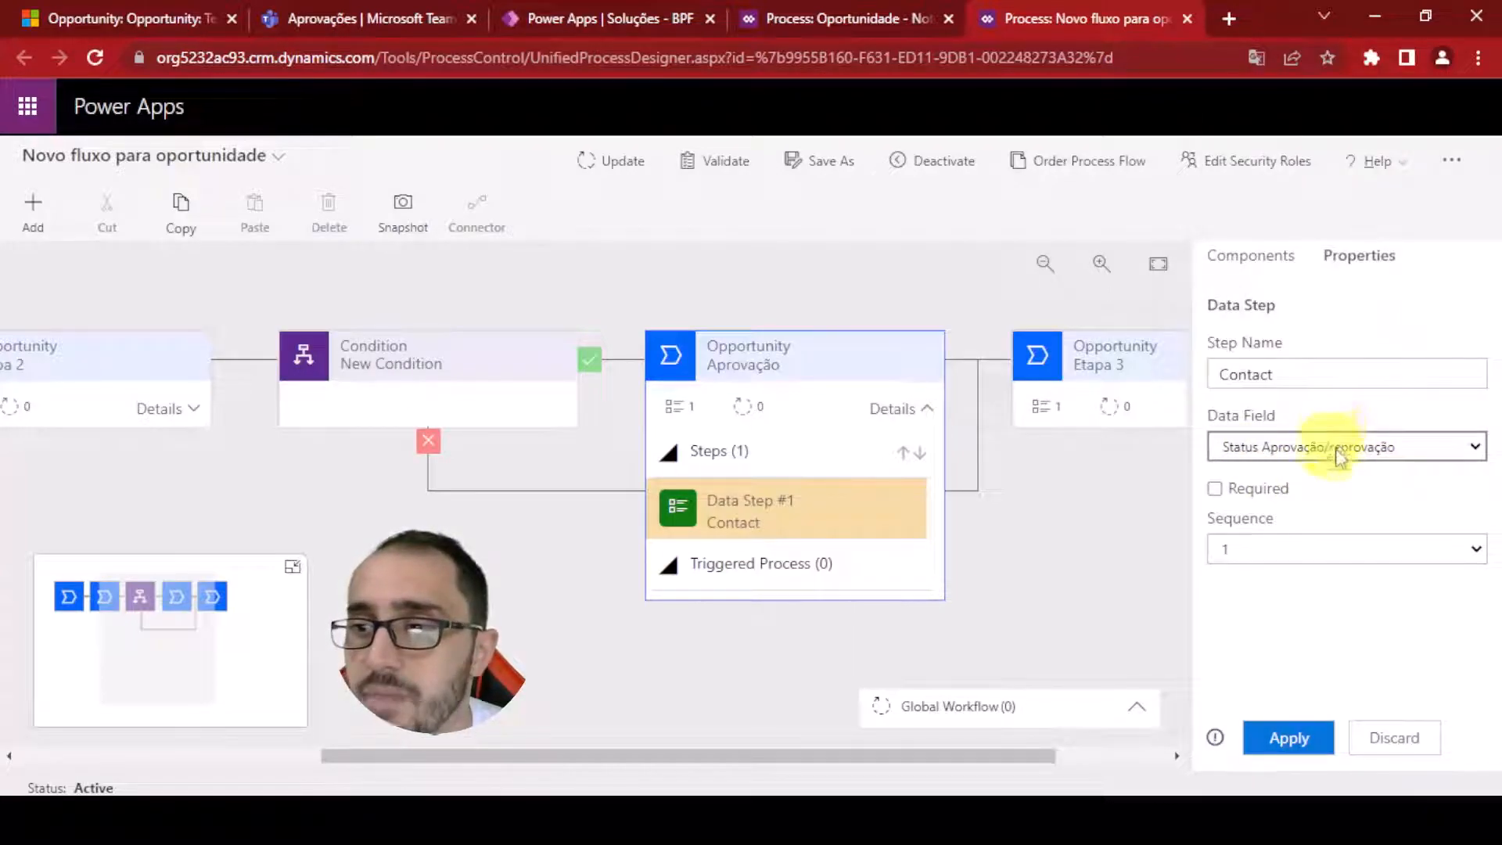
left_click(1219, 491)
left_click(1287, 736)
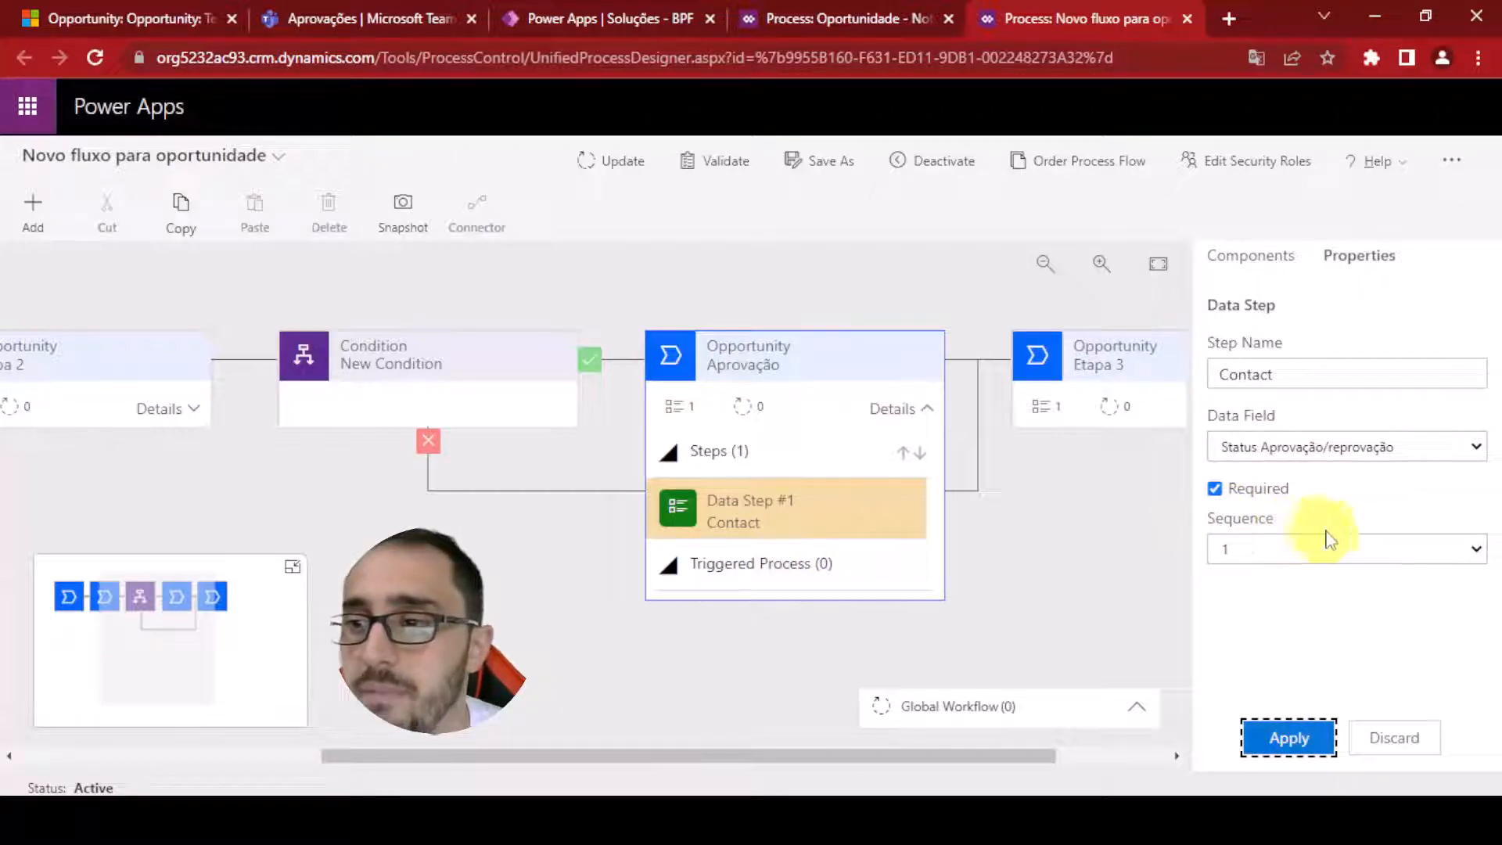
Add a second data step to the Aprovação stage using the Descrição aprovação/reprovação field and apply it
double_click(1307, 375)
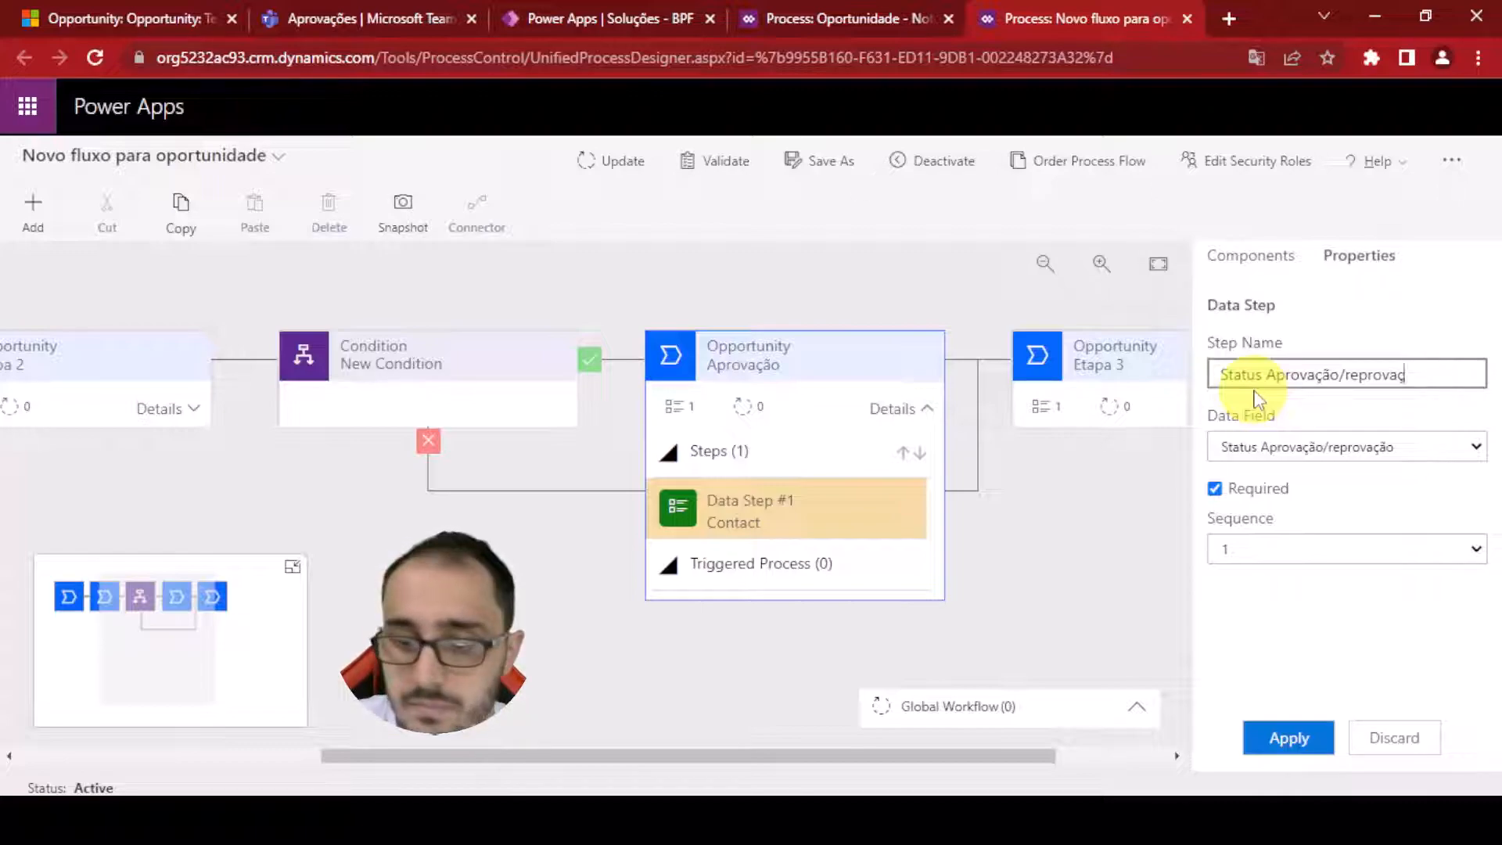
left_click(1381, 329)
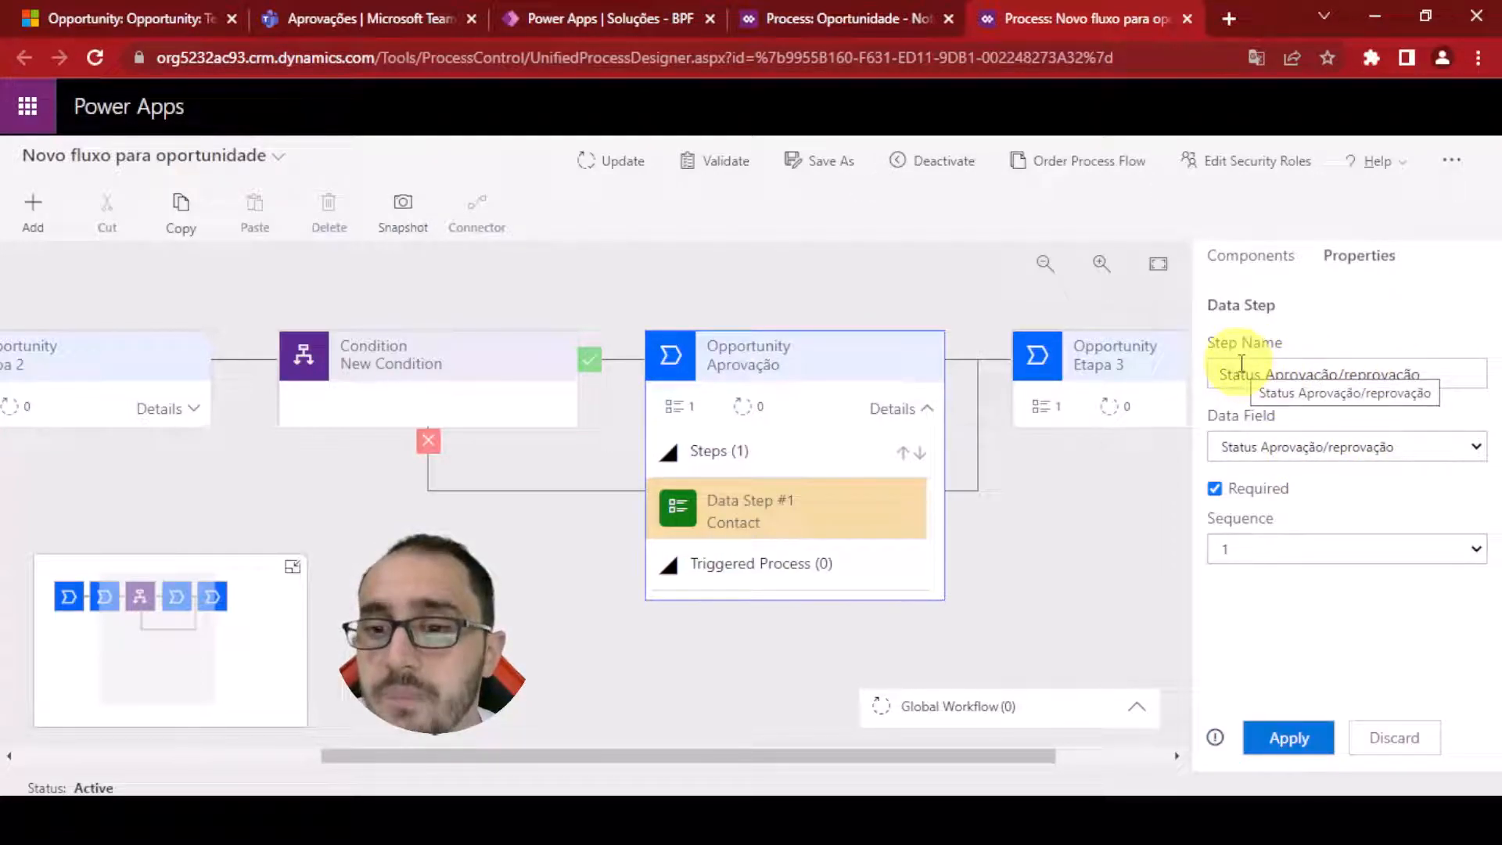
left_click(1251, 256)
left_click_drag(1257, 498, 828, 624)
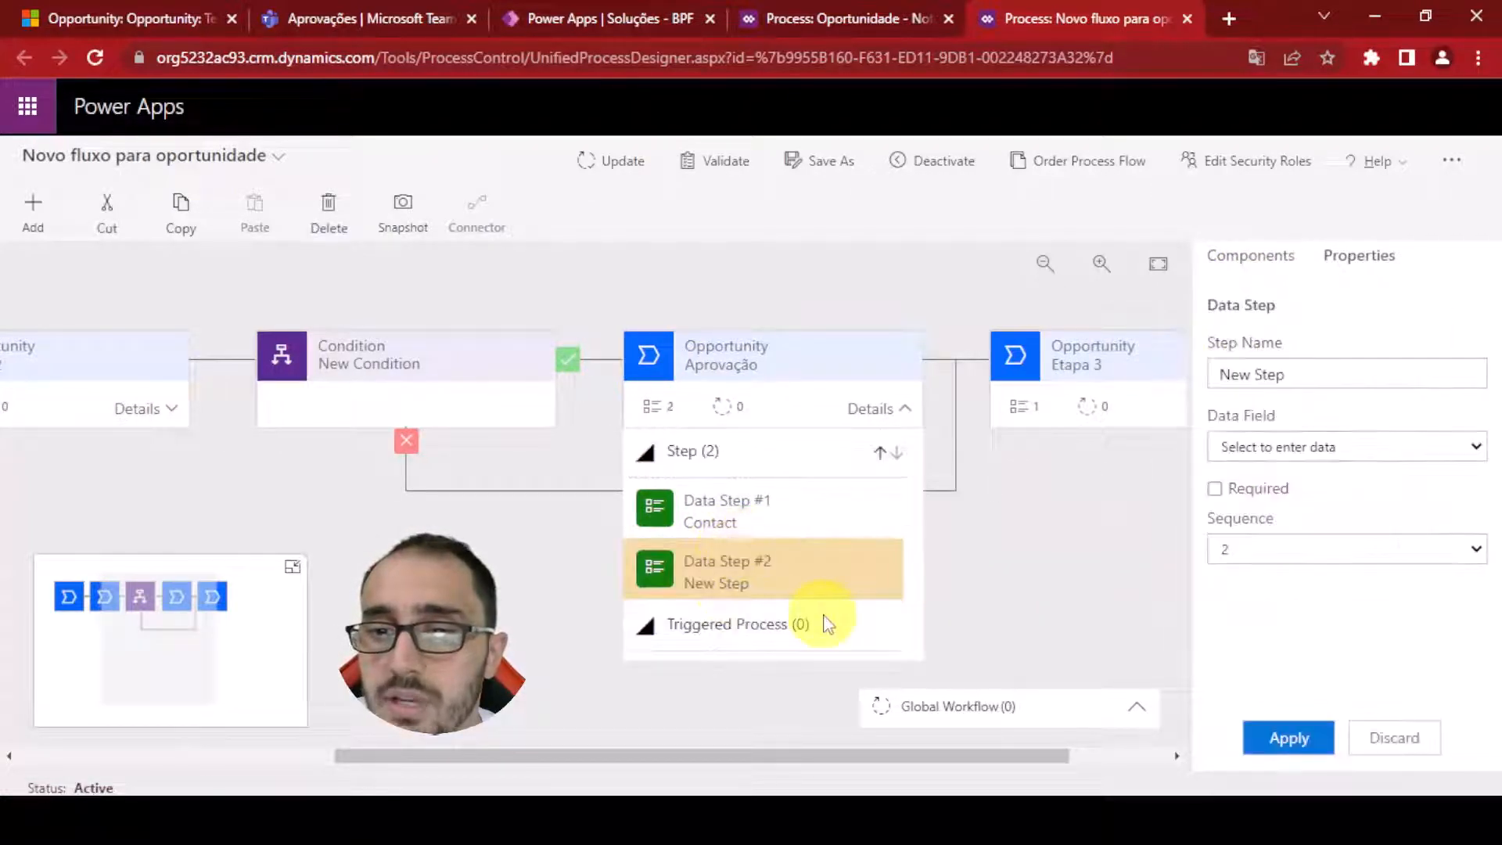
left_click(1280, 448)
key("d")
key("Down")
key("Down")
key("Down")
key("Down")
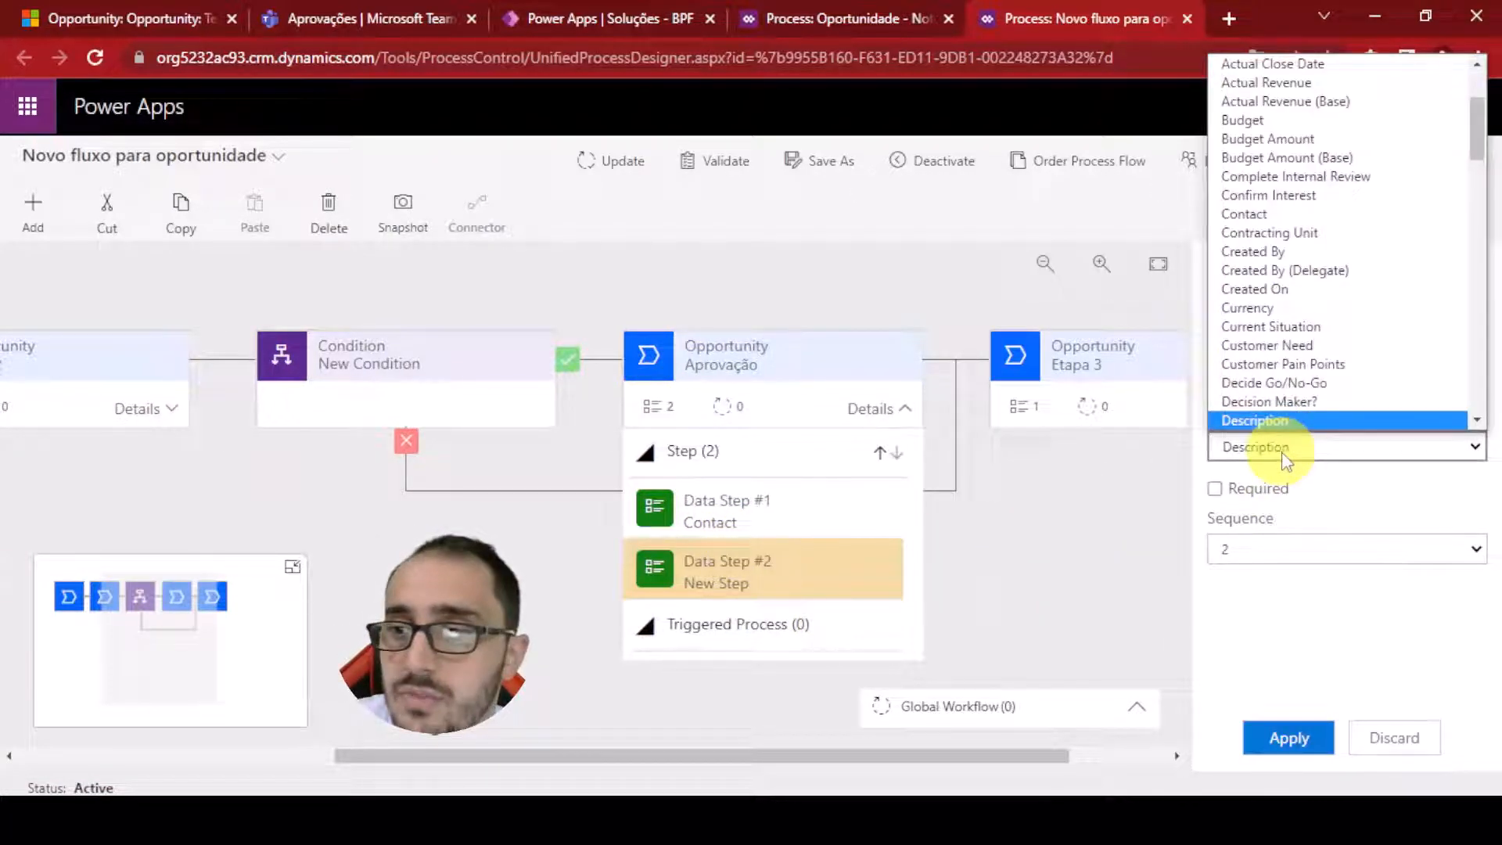
key("Up")
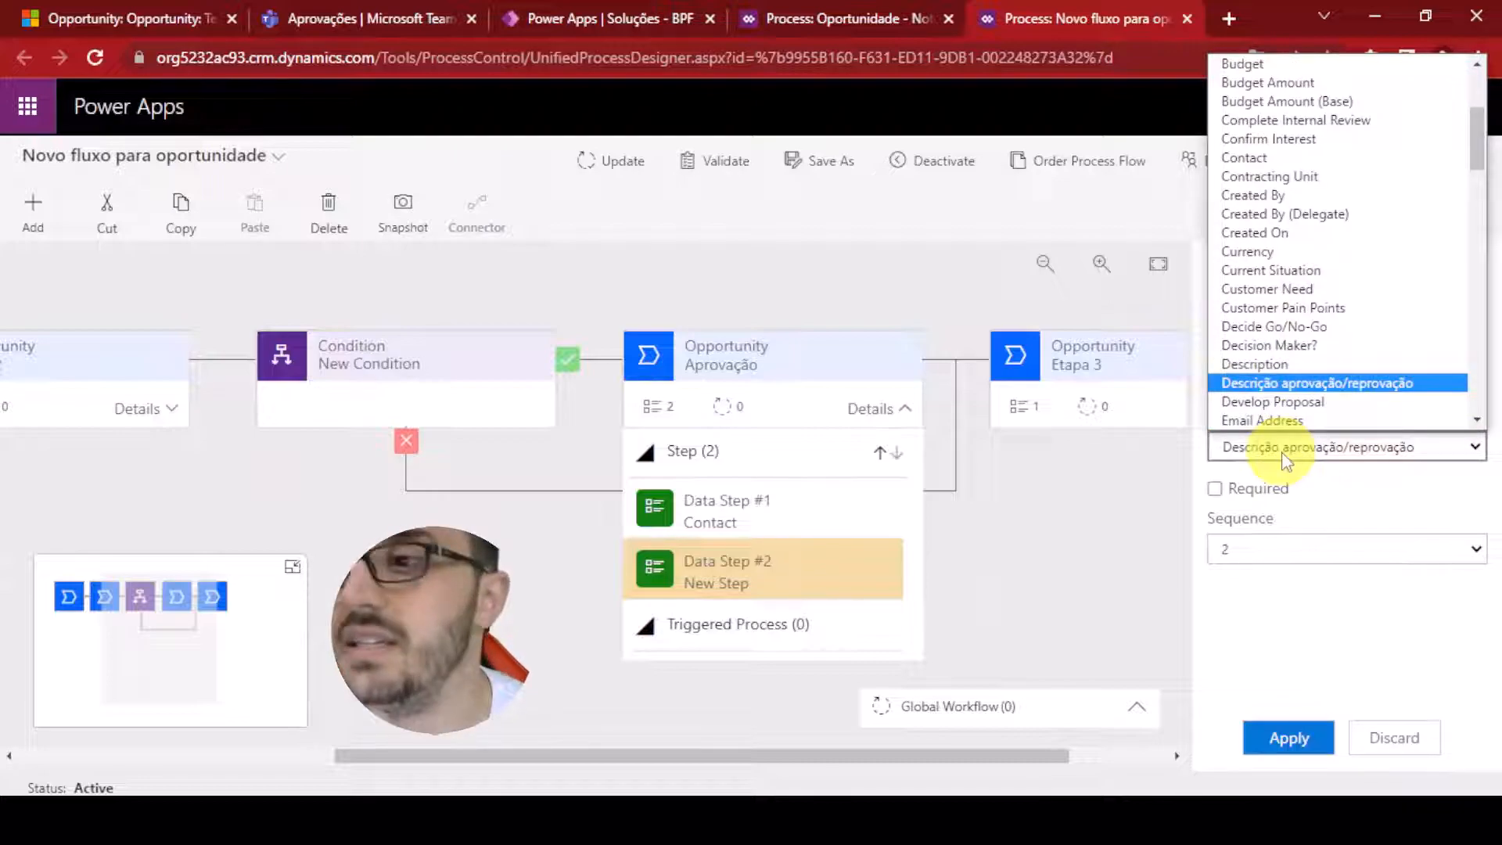
left_click(1291, 382)
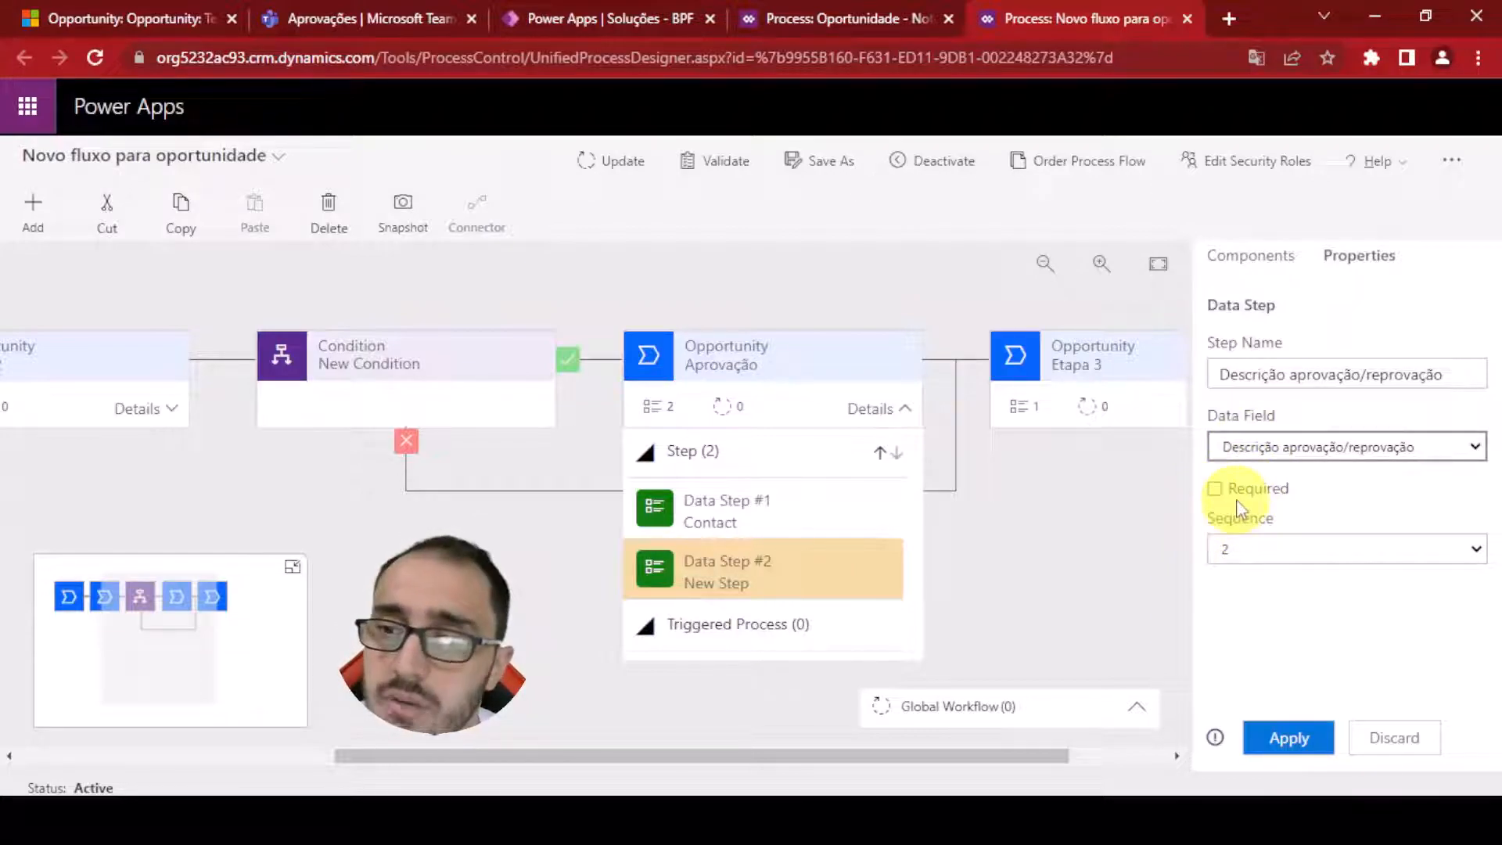
left_click(1275, 738)
Rename the first data step to Status Aprovação/reprovação, apply, and update the process flow
left_click(778, 505)
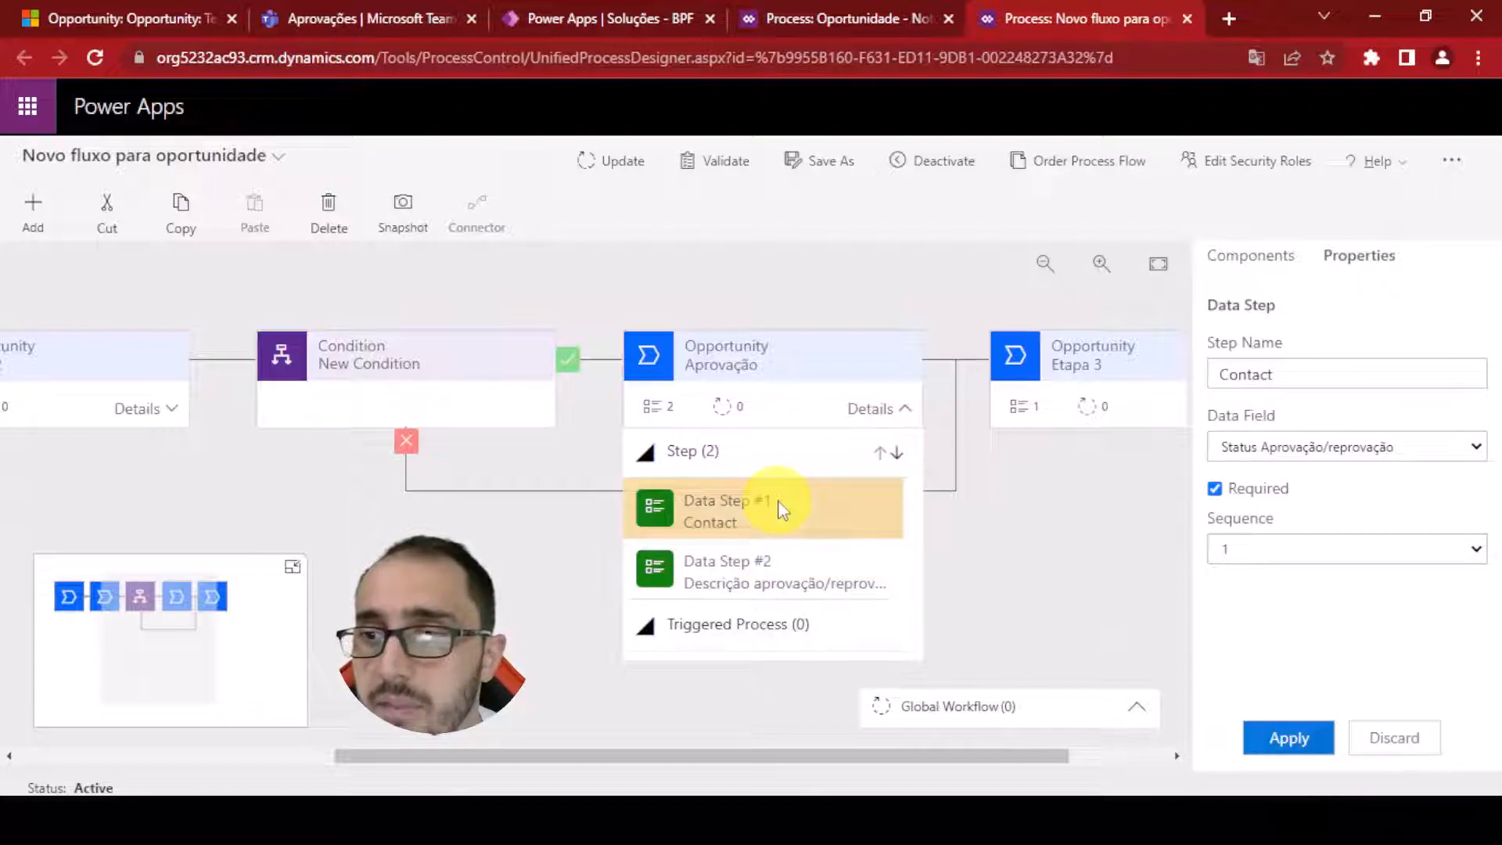
left_click_drag(1354, 378, 1114, 371)
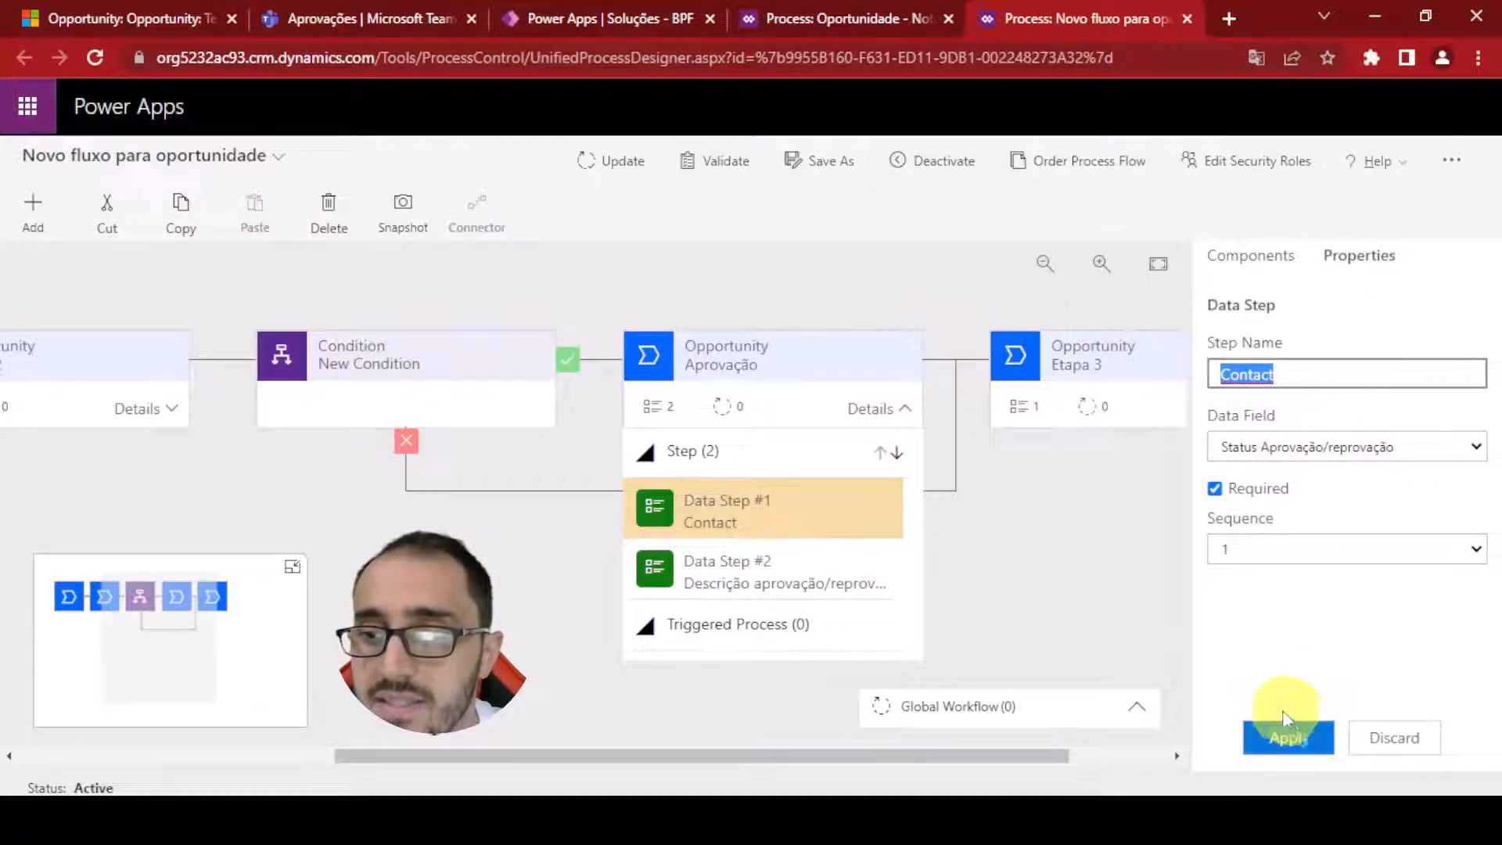
left_click(679, 520)
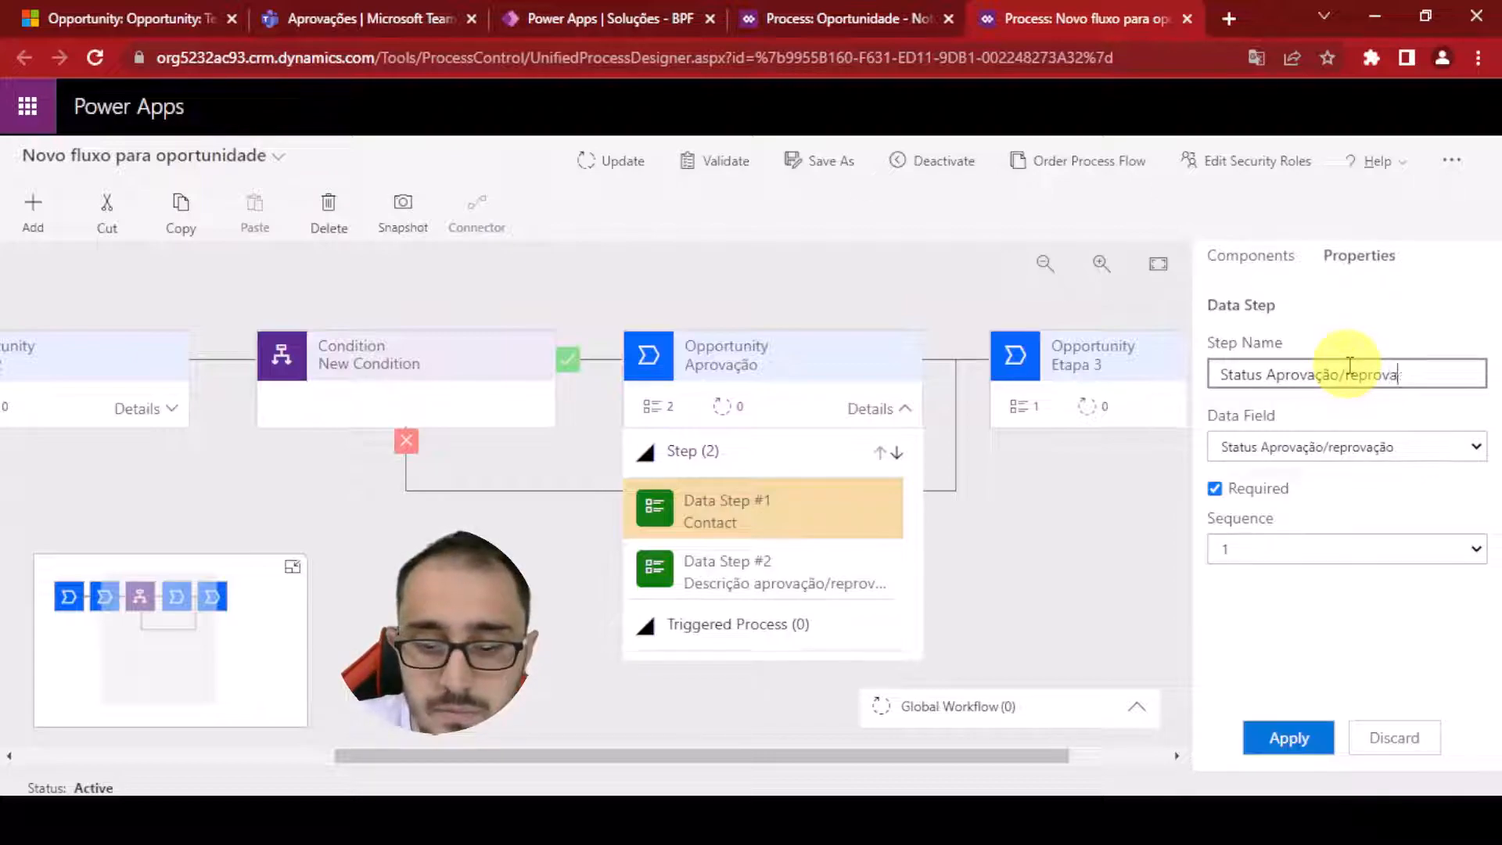
left_click(1278, 743)
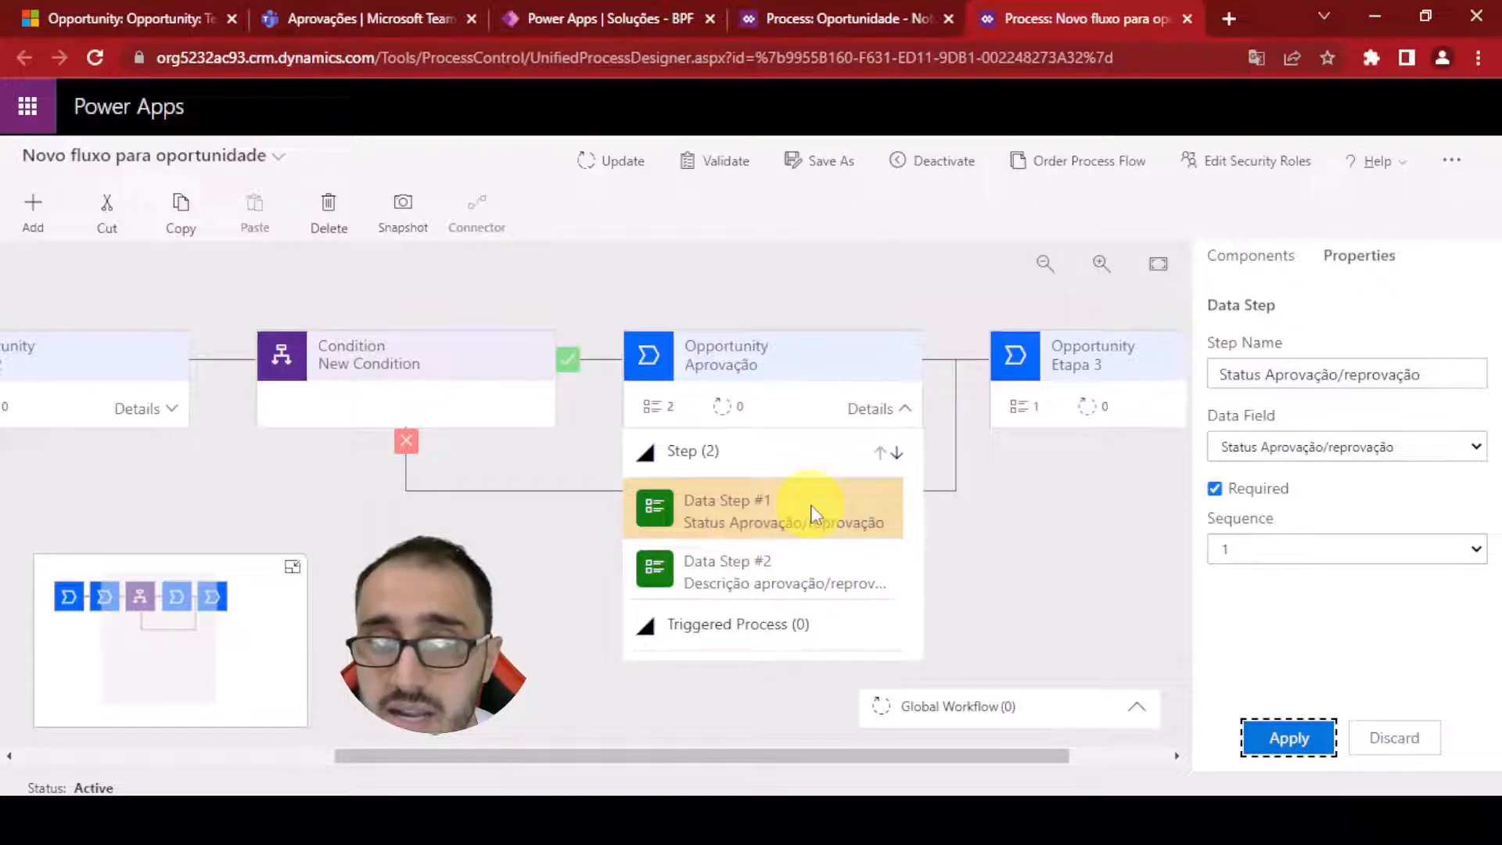
left_click(604, 161)
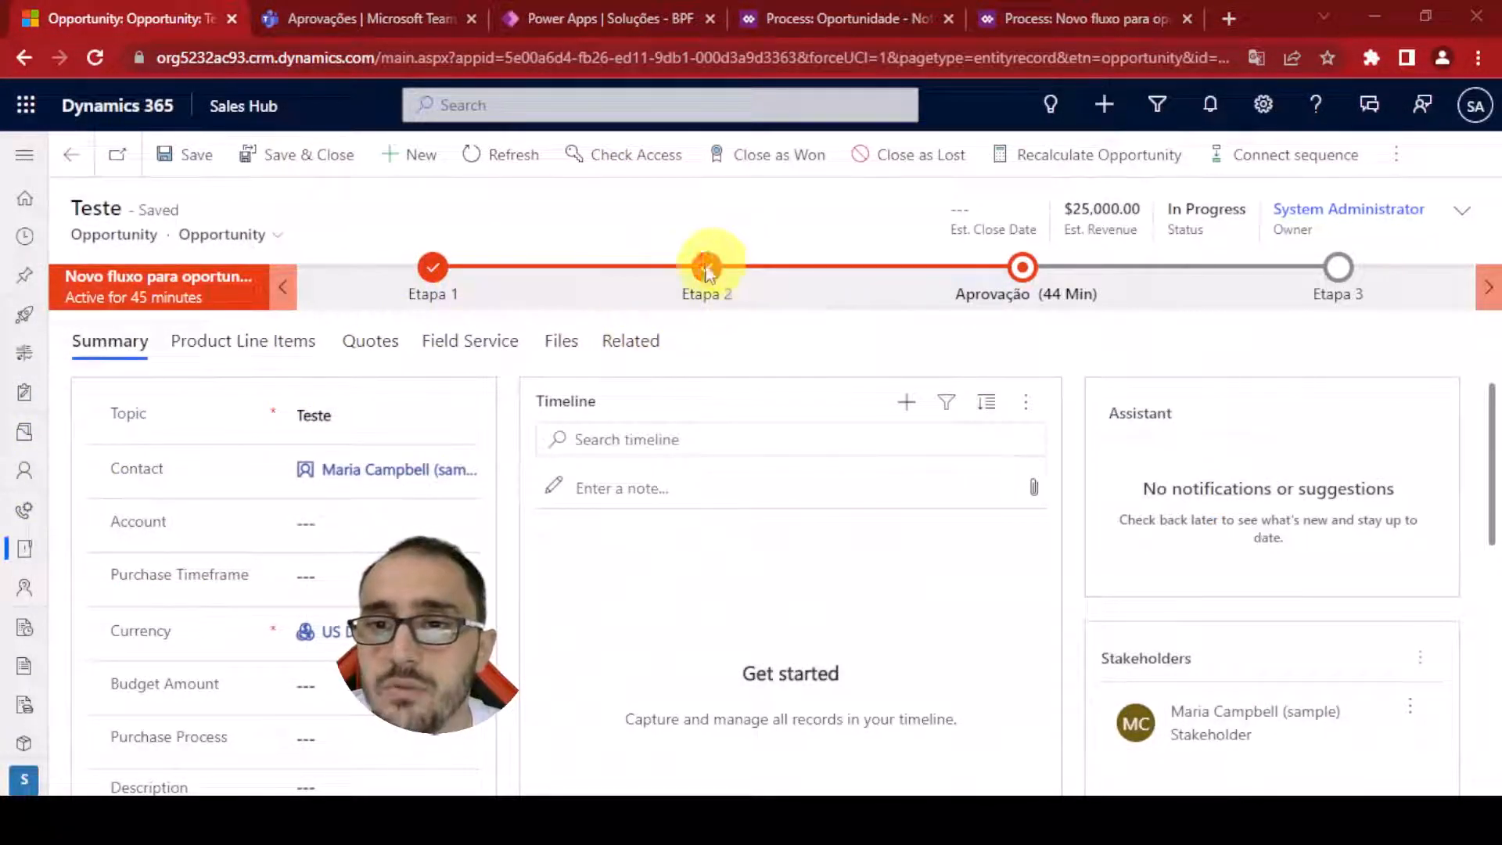
On the opportunity, set the Aprovação stage's status to Aprovado and its description to Aprovado!
left_click(1020, 274)
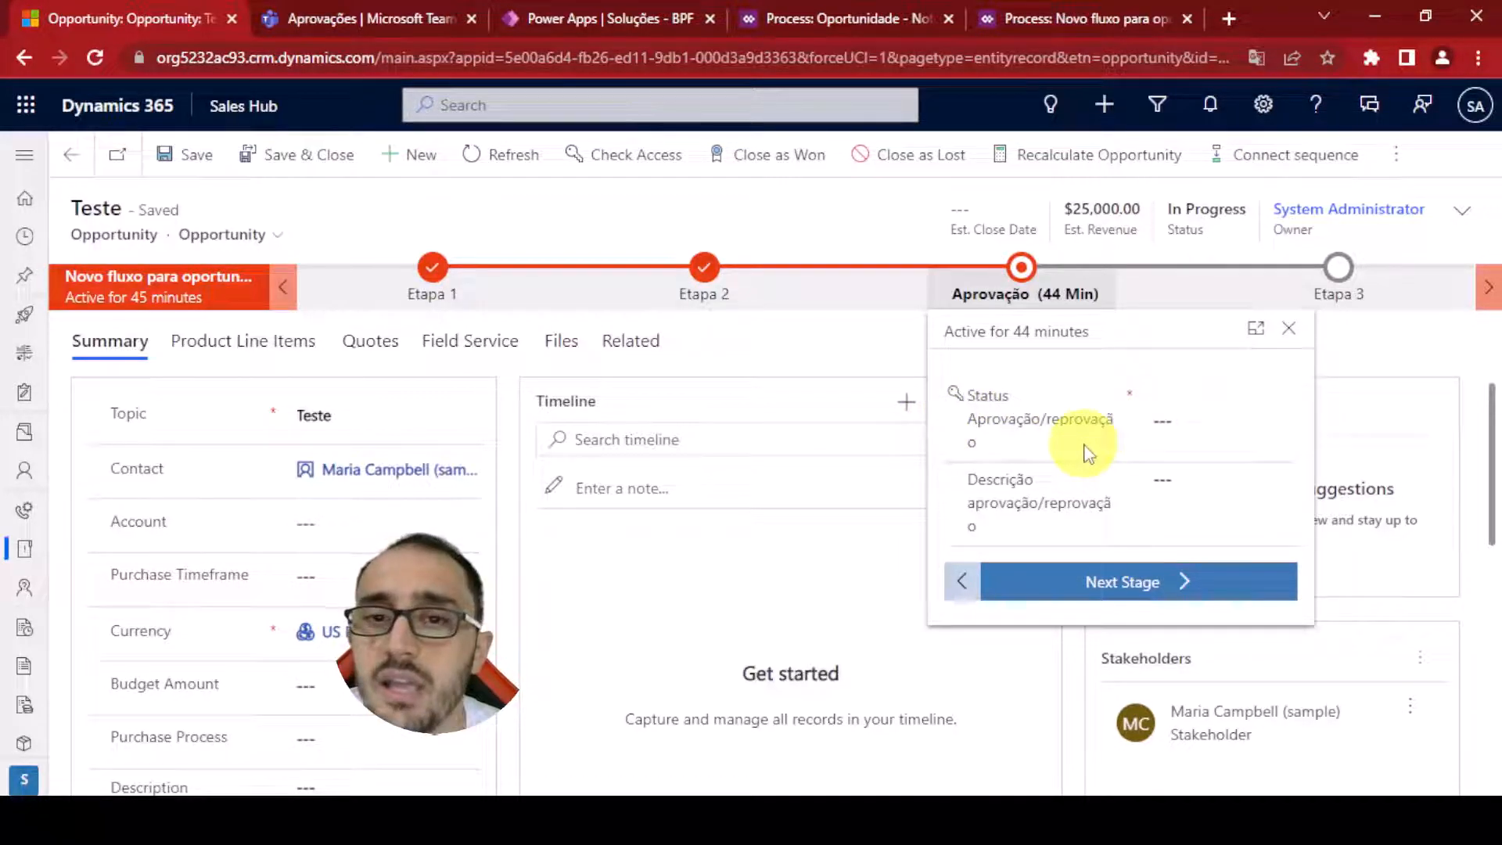
scroll(733, 620, "down", 3)
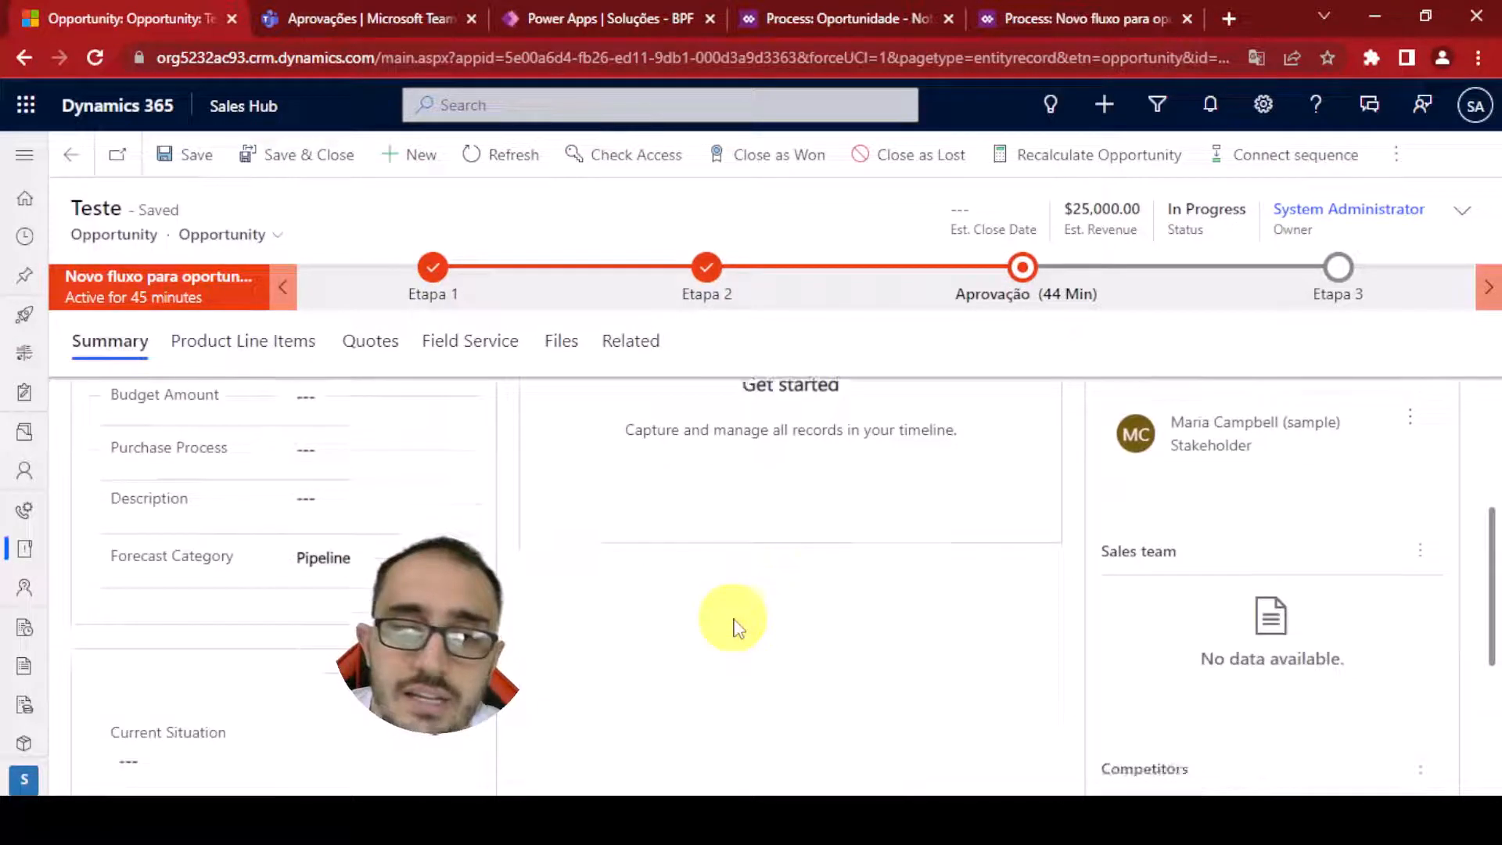
scroll(751, 603, "up", 3)
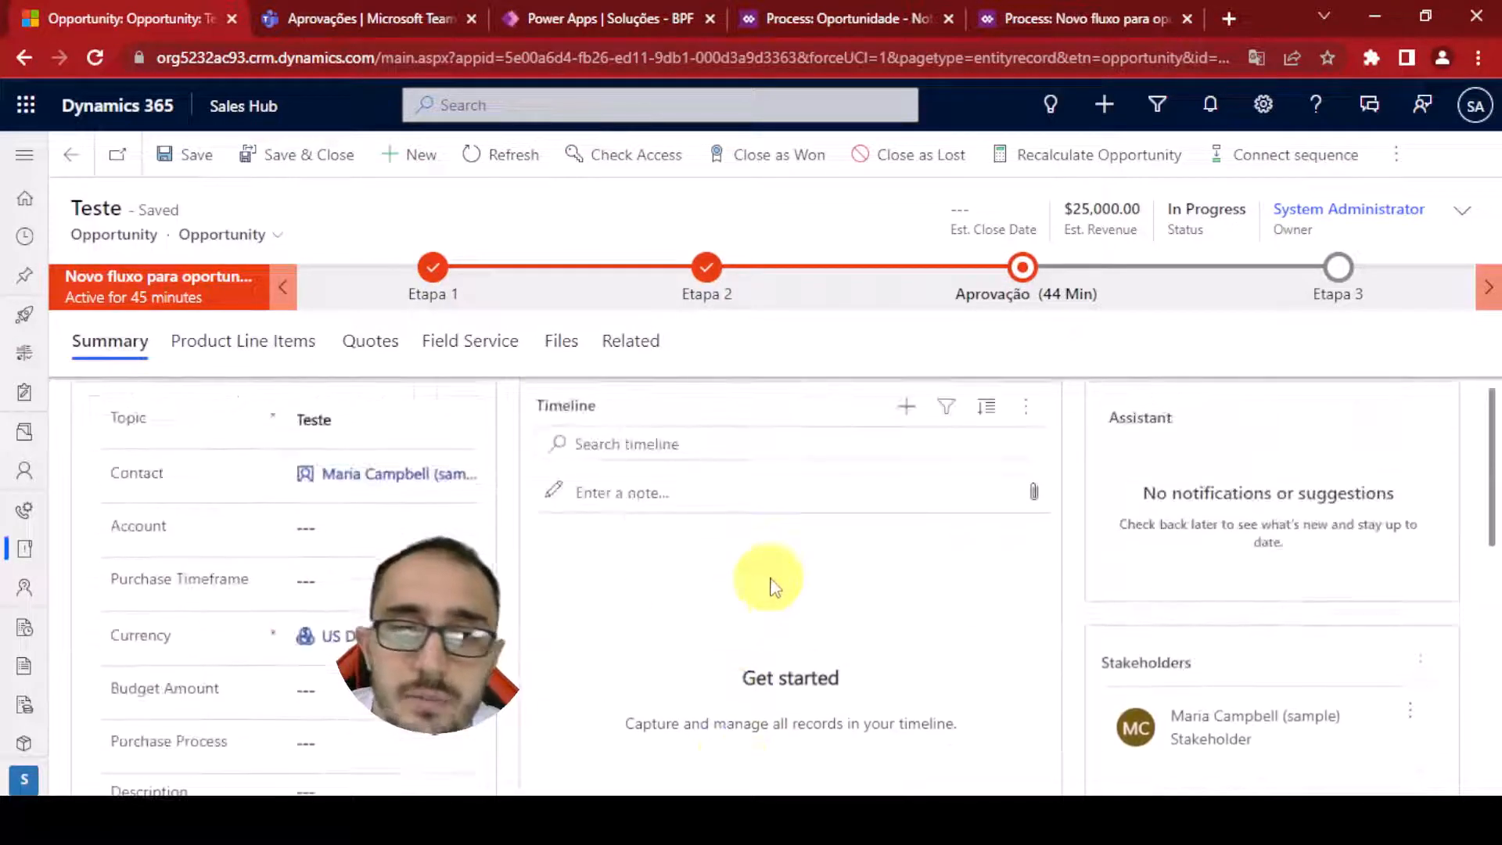
left_click(1029, 310)
left_click(1194, 422)
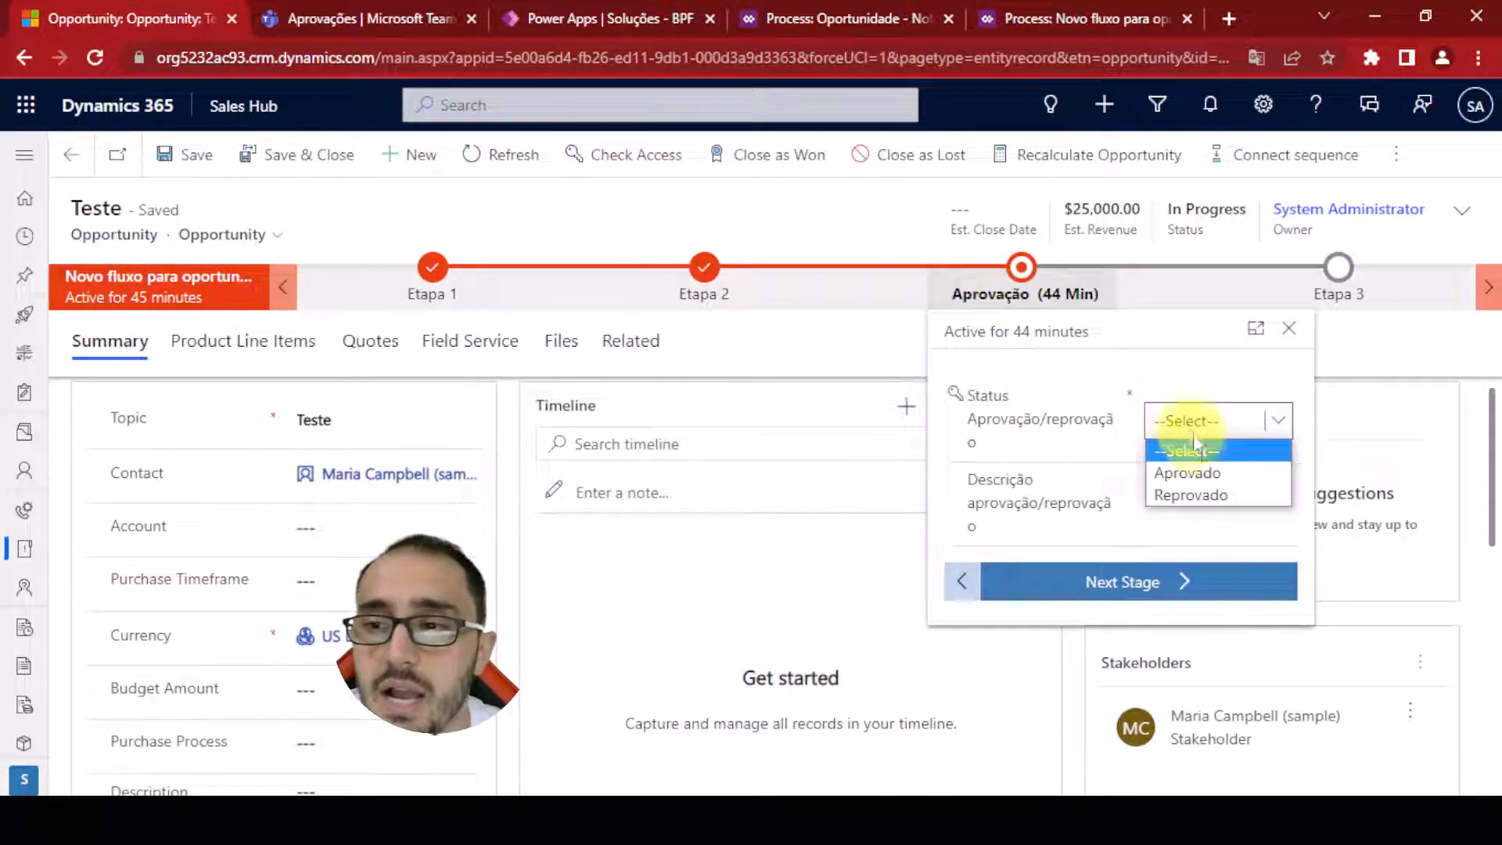
left_click(1211, 473)
left_click(1193, 492)
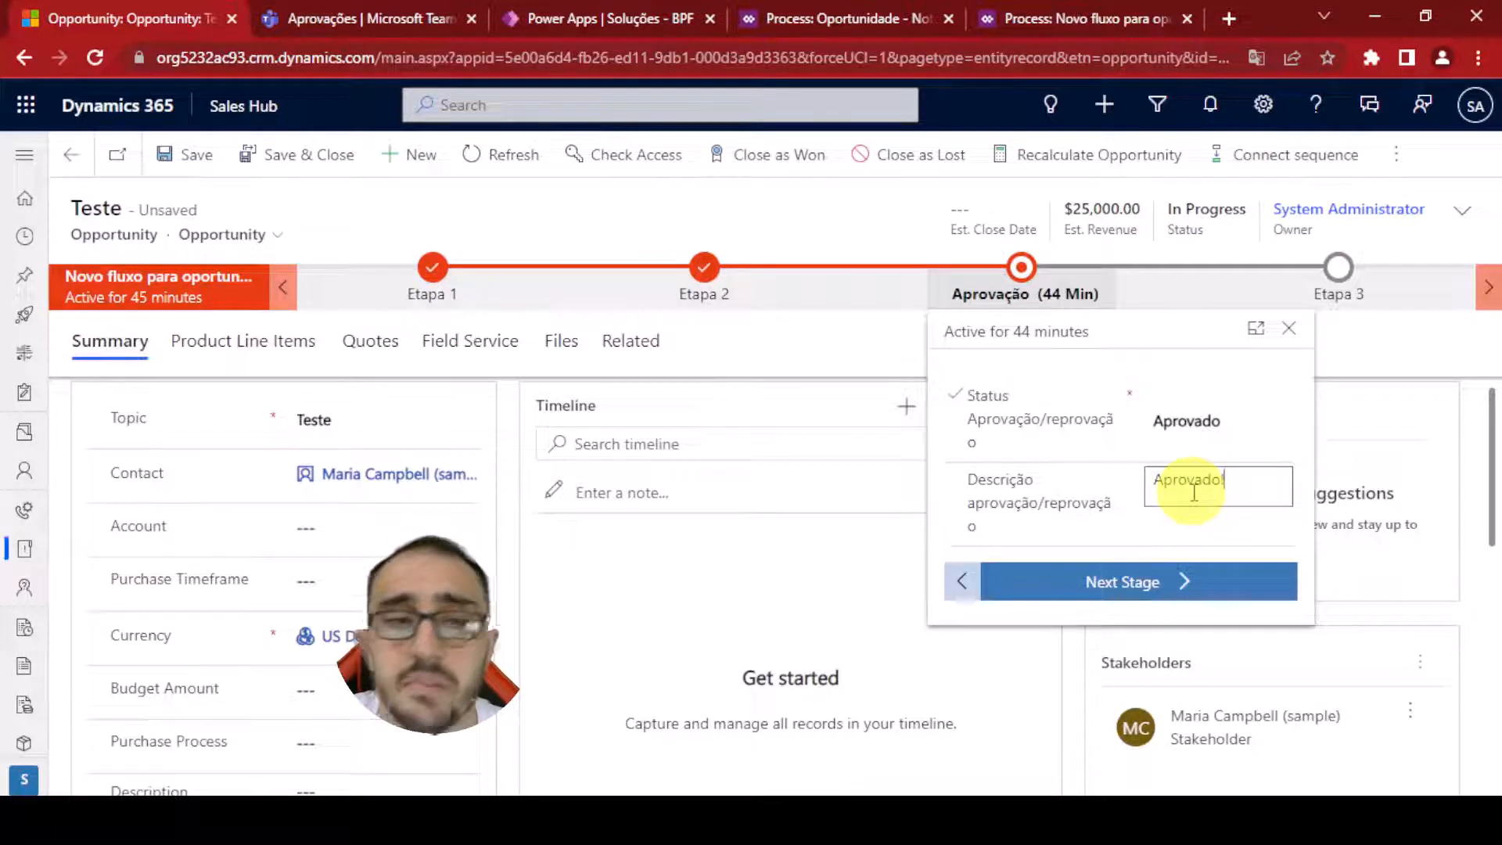
left_click(1040, 469)
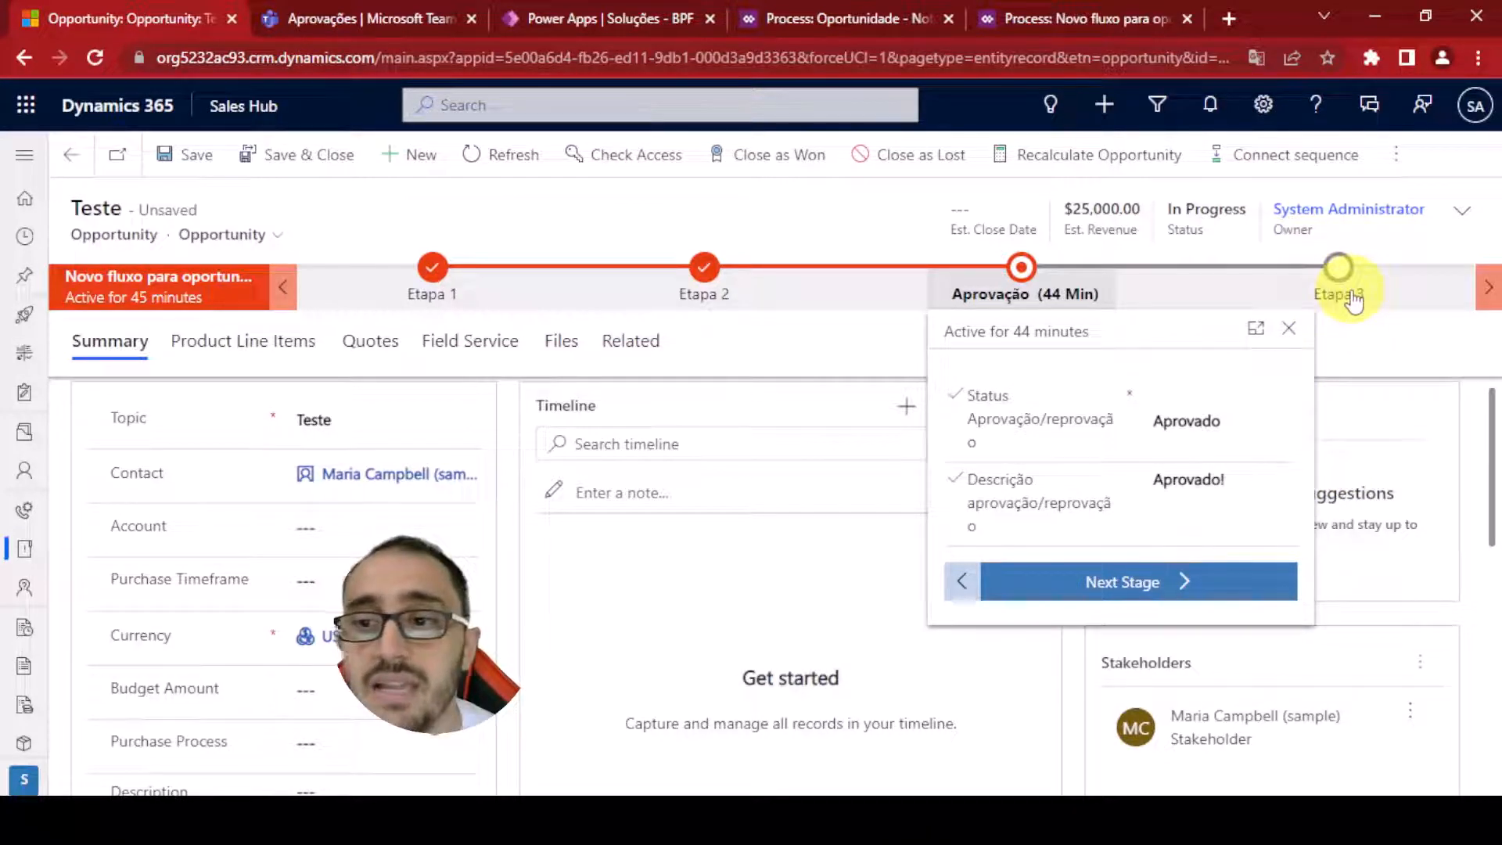
Clear the Aprovação stage's status and description fields
left_click(1197, 427)
left_click(1180, 443)
triple_click(1239, 489)
key("BackSpace")
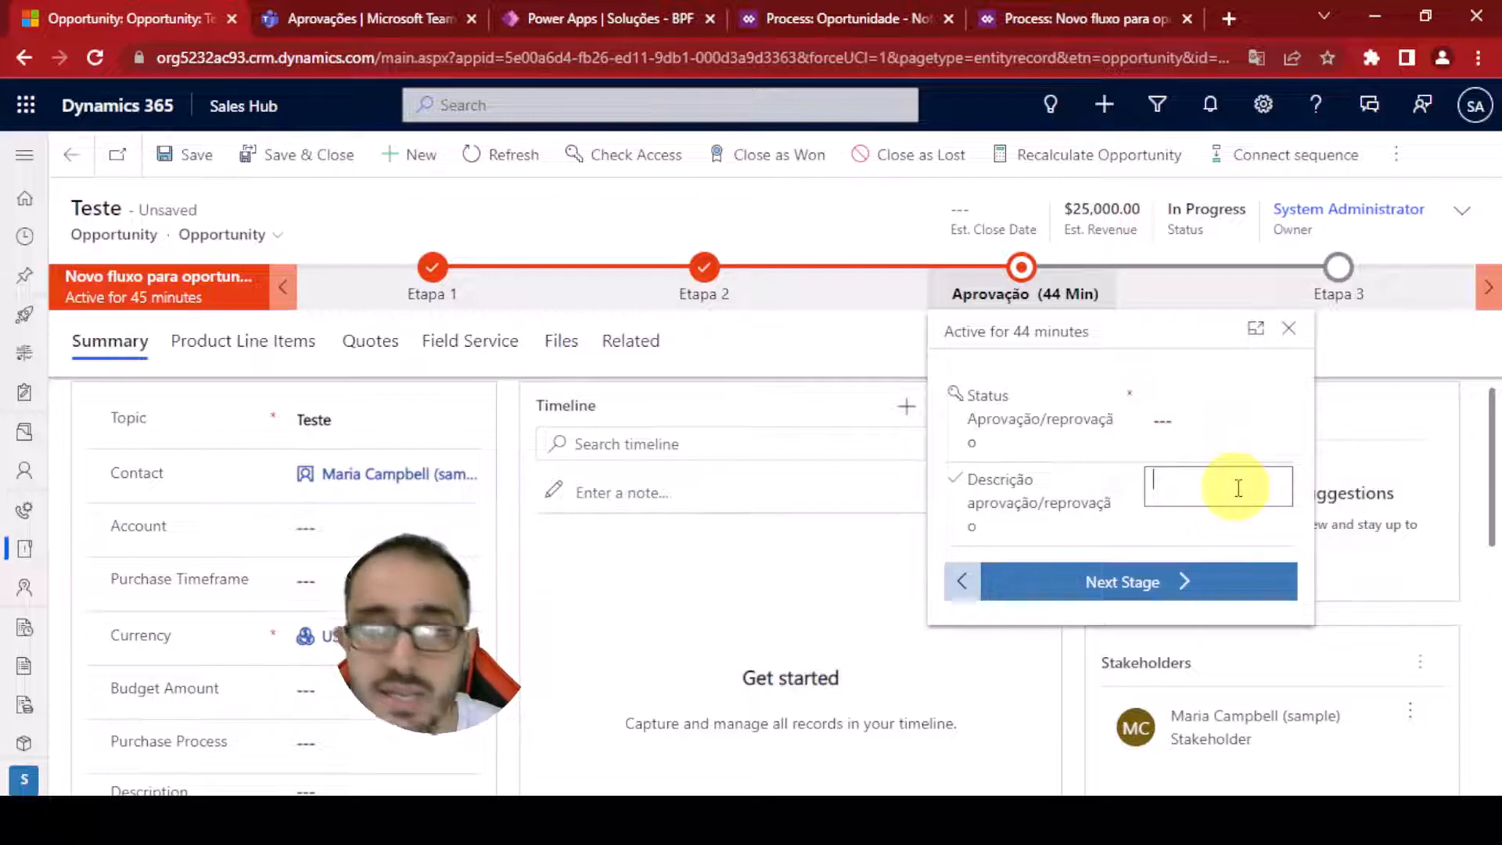
Try to advance the opportunity past the Aprovação stage with its fields left empty
left_click(1009, 456)
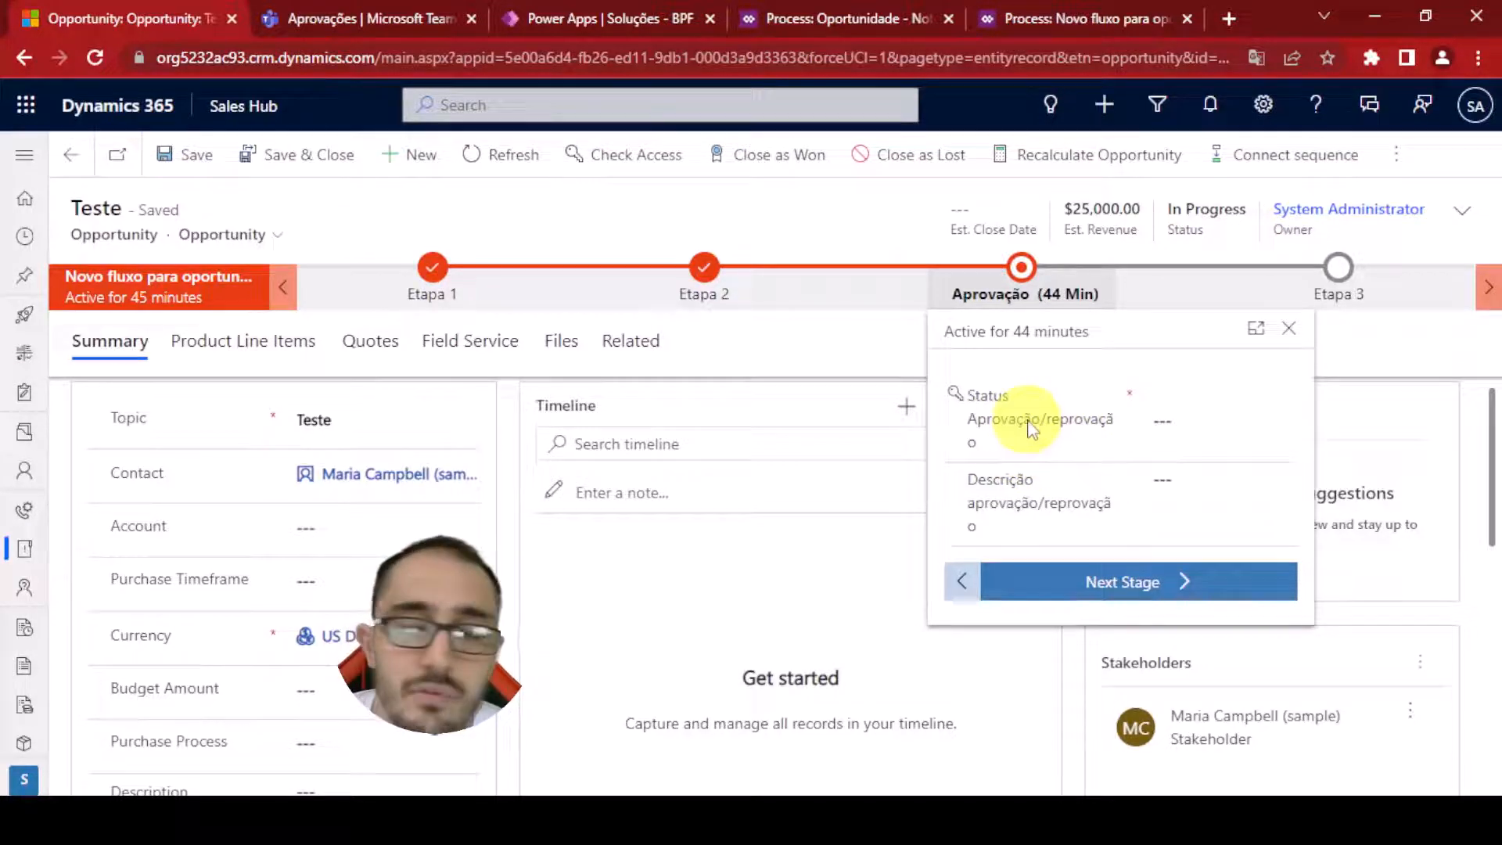
left_click(1105, 581)
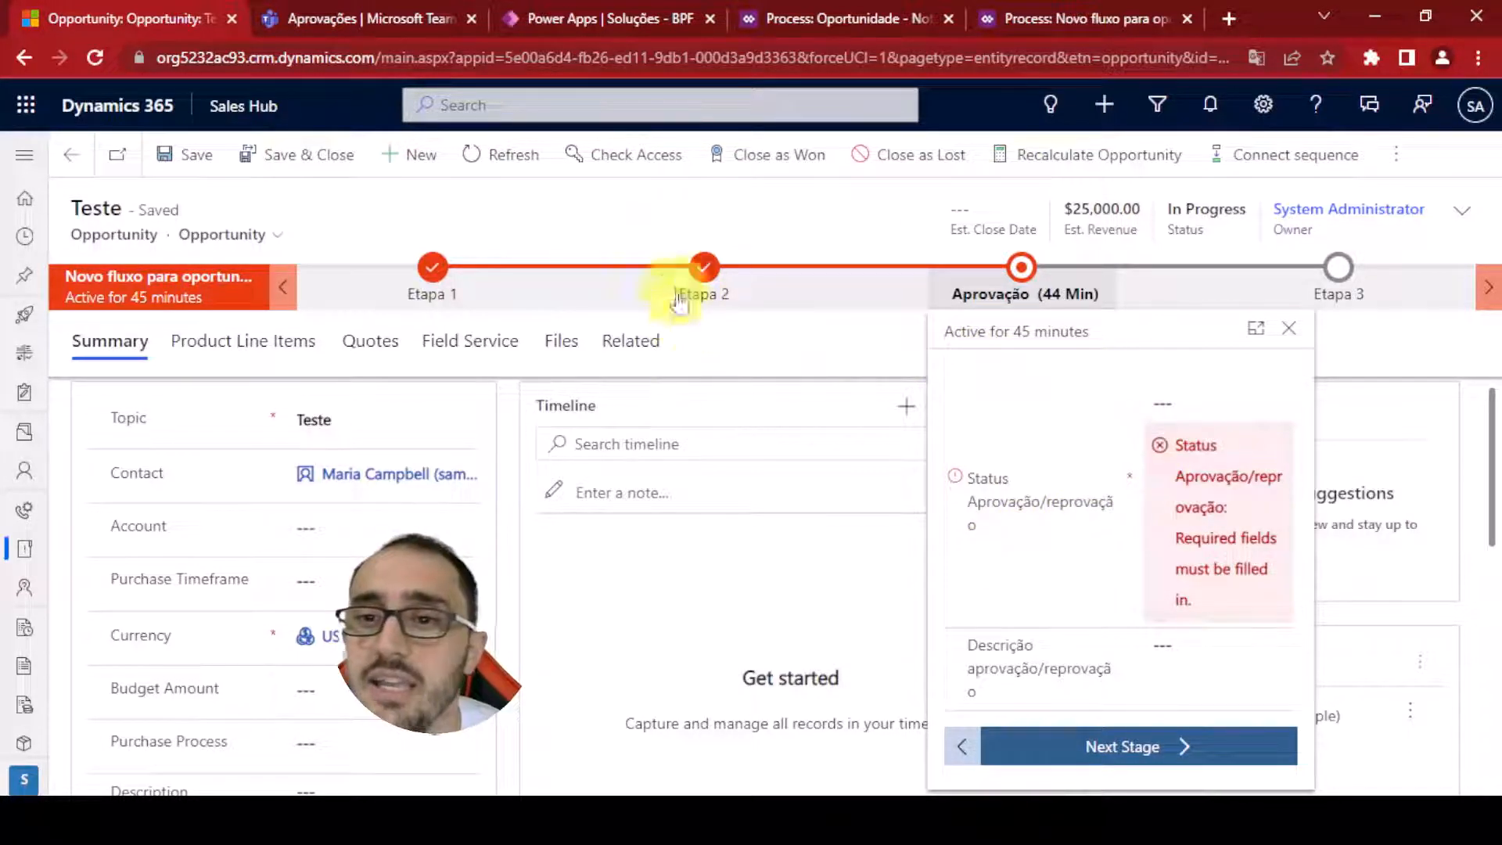
Set the Aprovação stage's status to Aprovado and its description to Aprovado!, then move to the next stage
left_click(1220, 407)
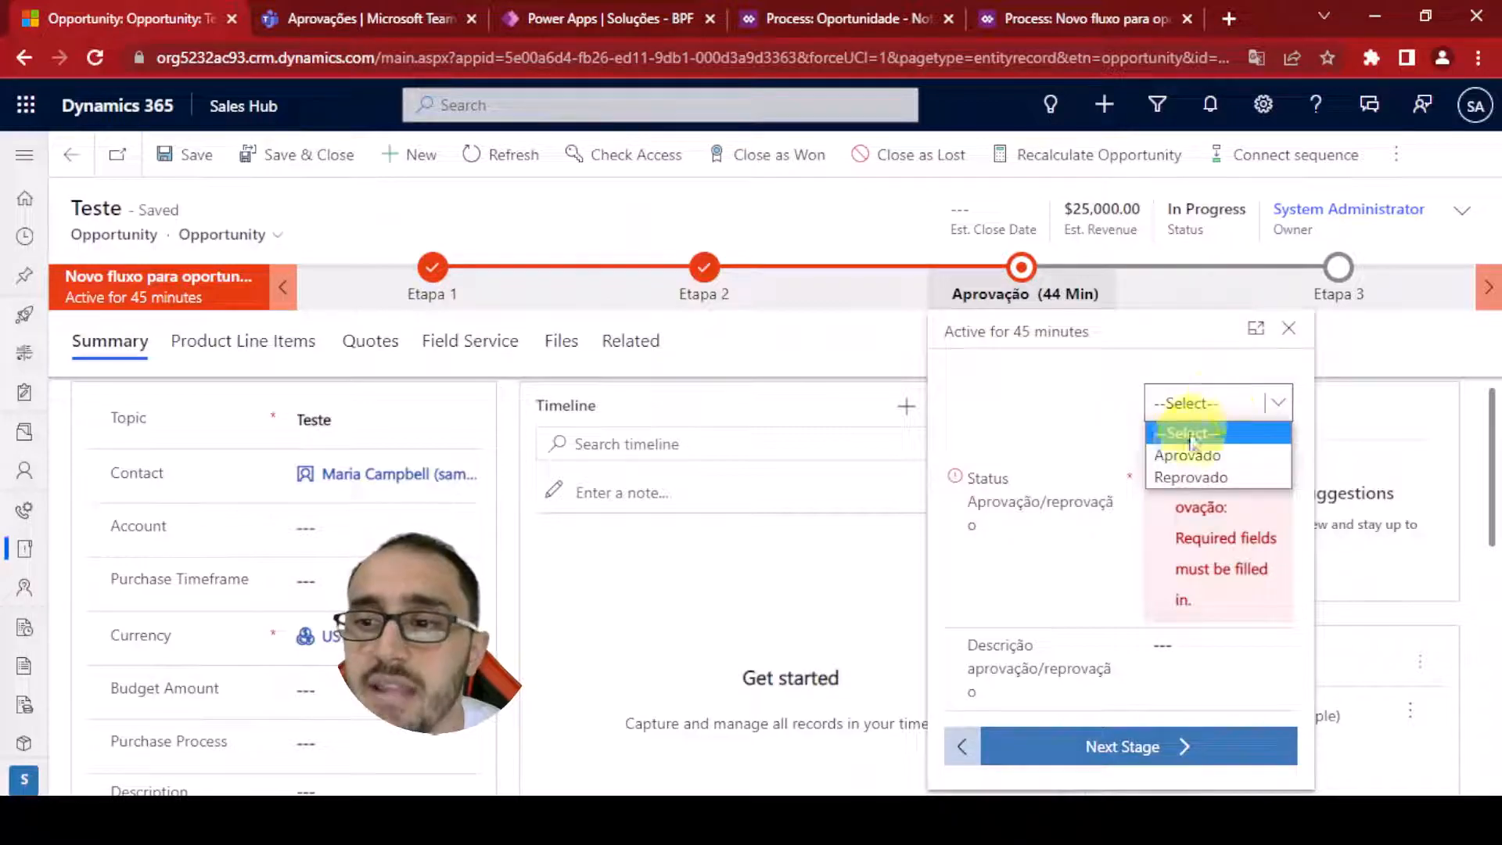
left_click(1193, 448)
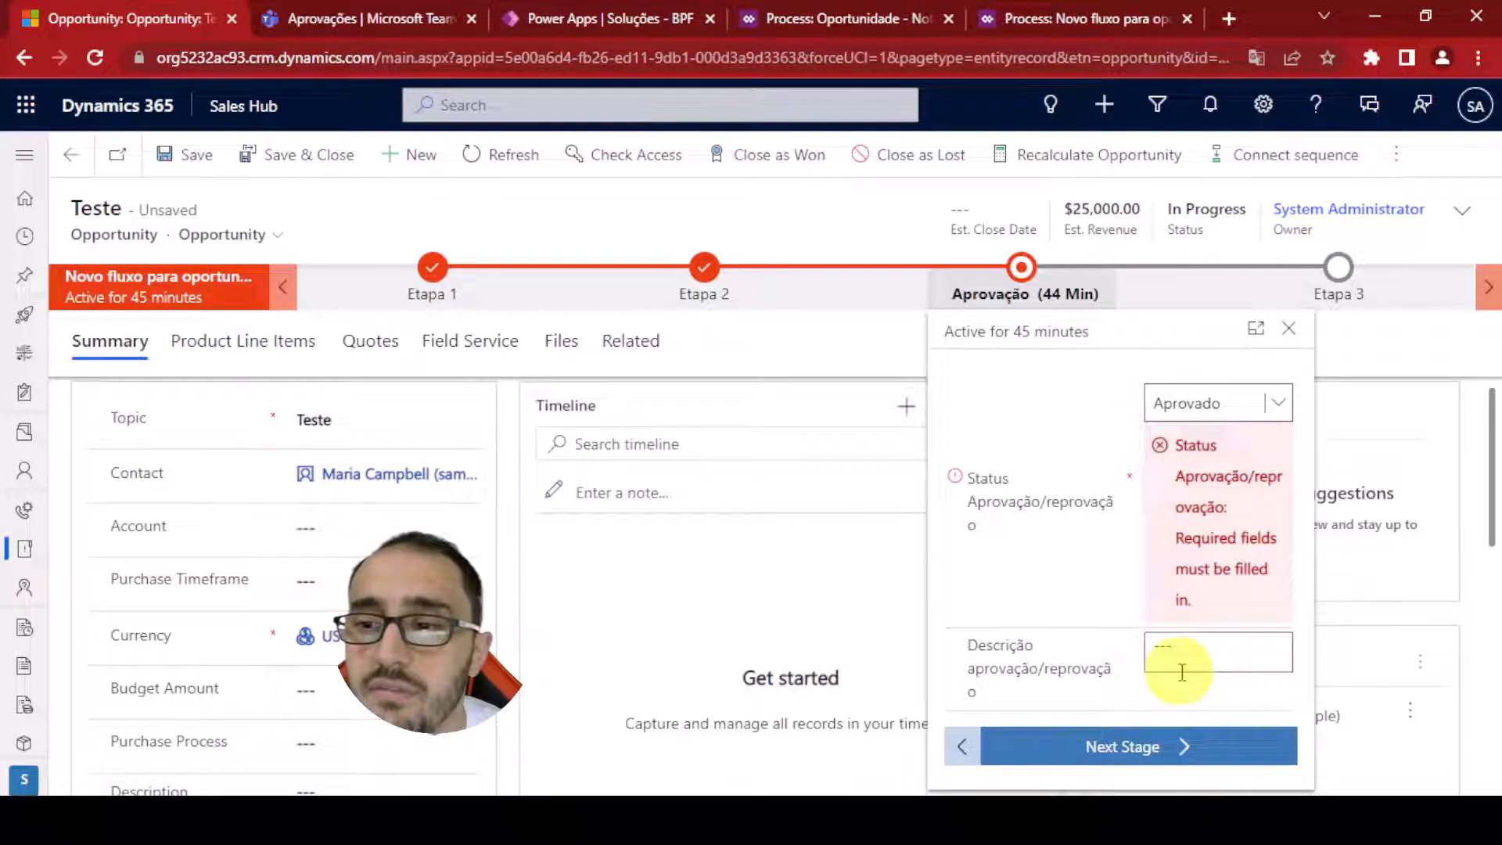
left_click(1182, 669)
type("Aprovado!")
left_click(1028, 640)
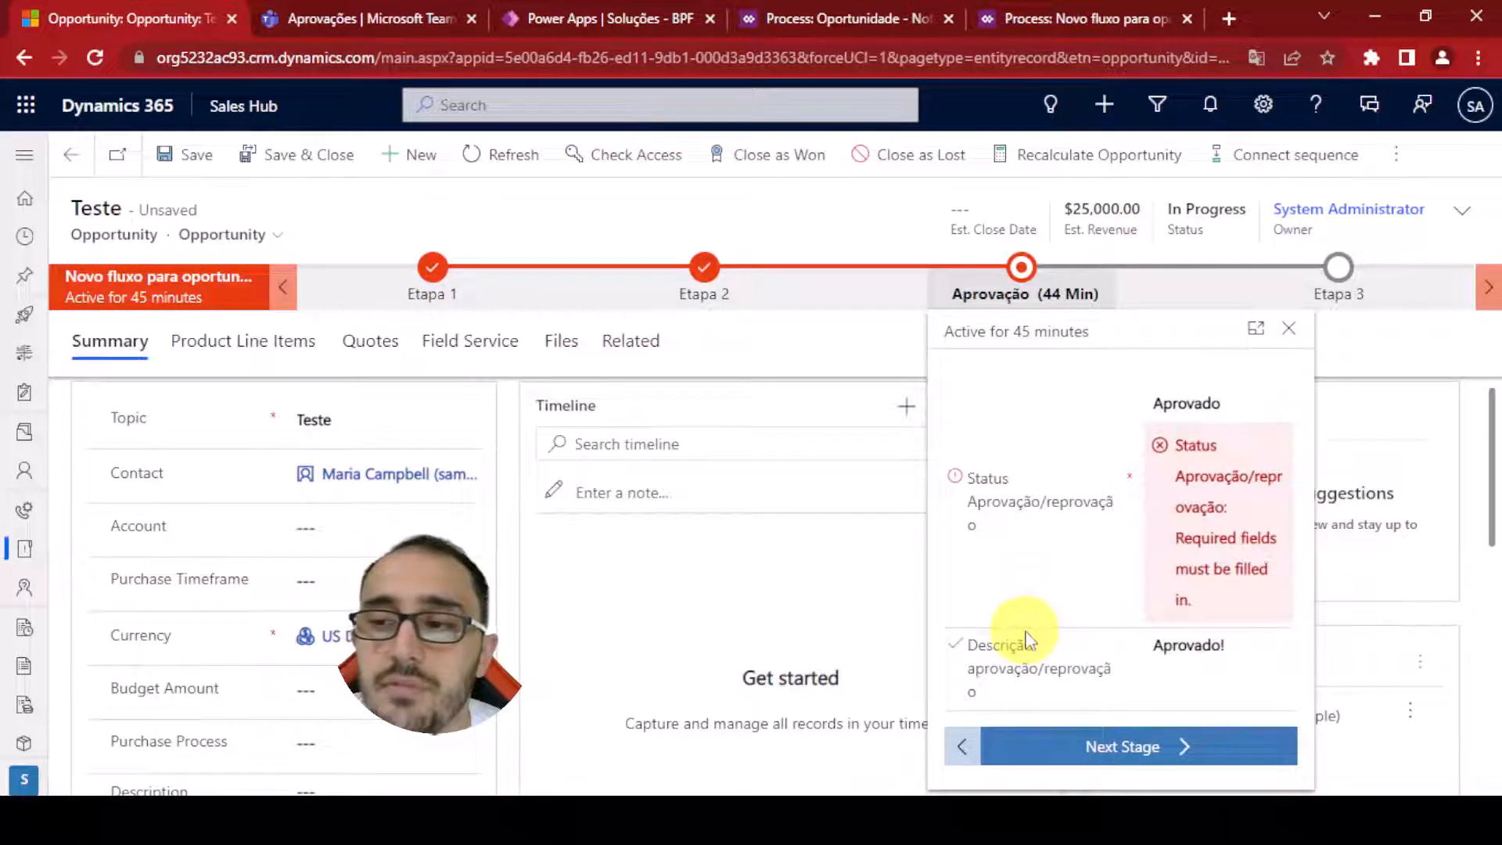
left_click(1106, 751)
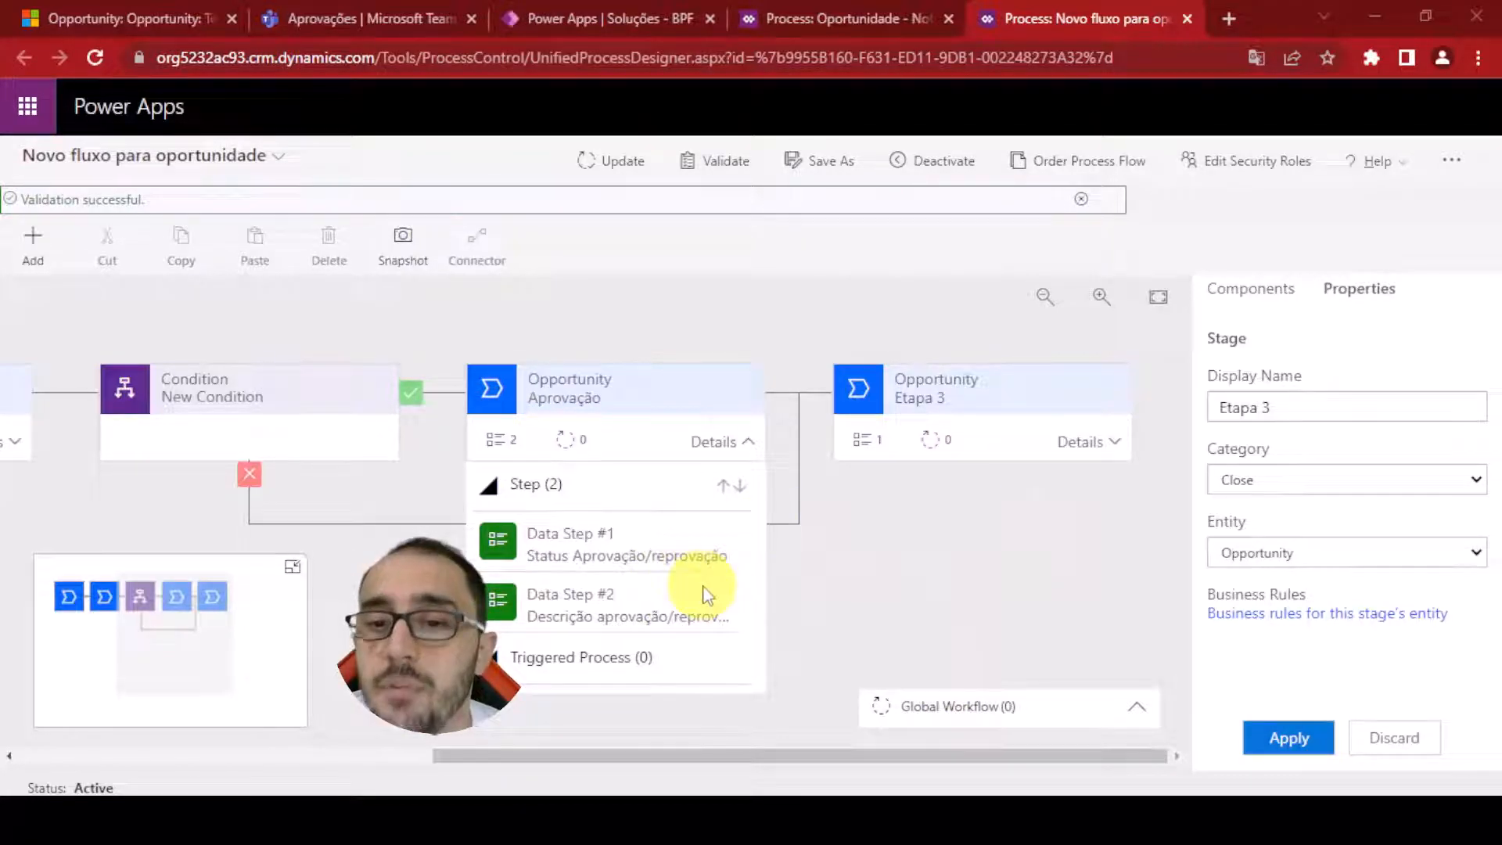
Add a Workflow component to the Aprovação stage in the process designer and set its trigger to Stage Entry
left_click(1250, 289)
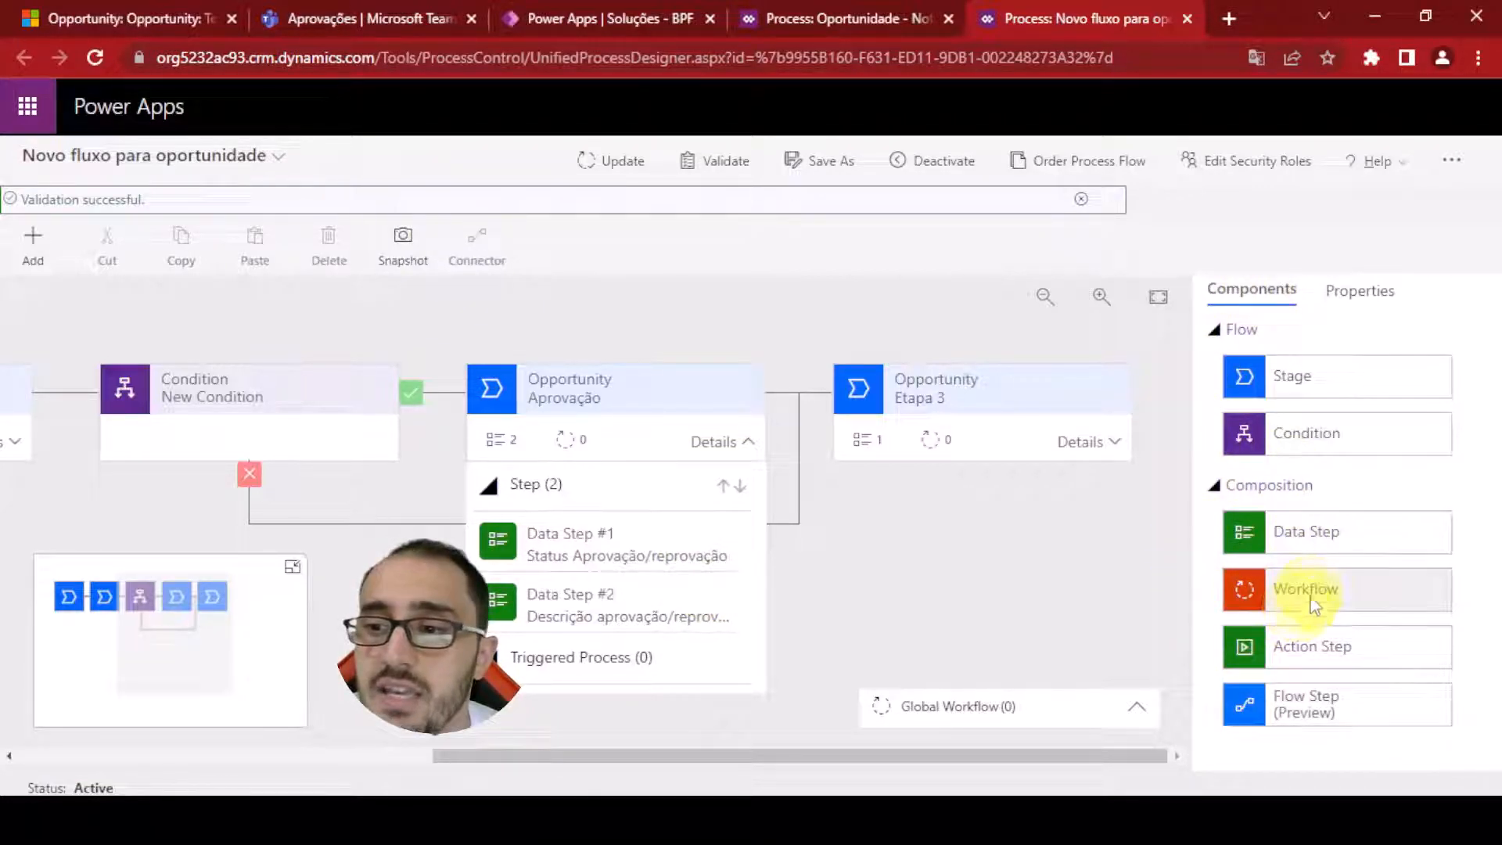
left_click_drag(1313, 606, 603, 685)
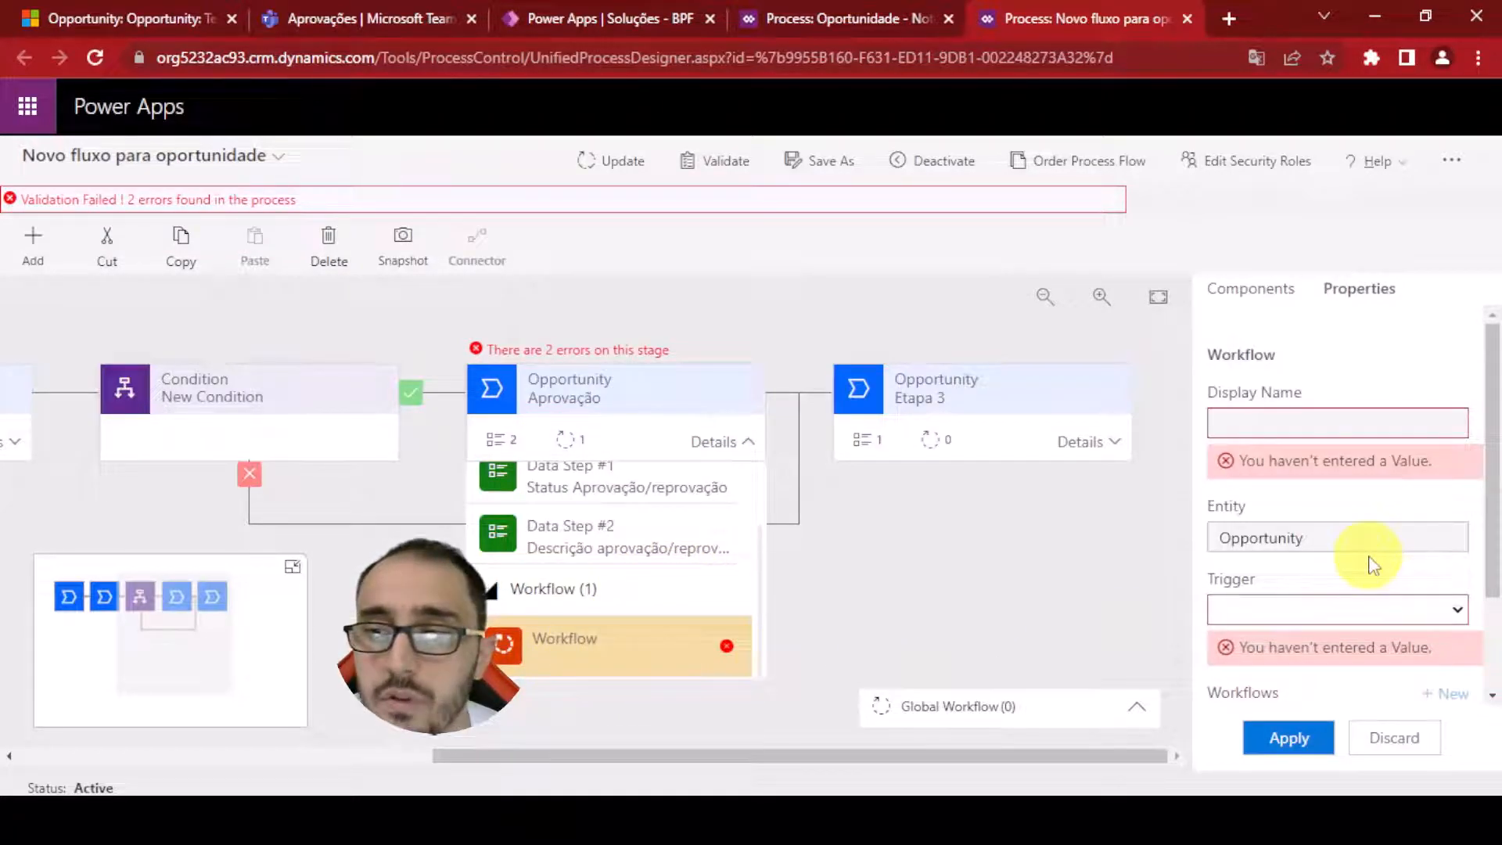
left_click(1303, 614)
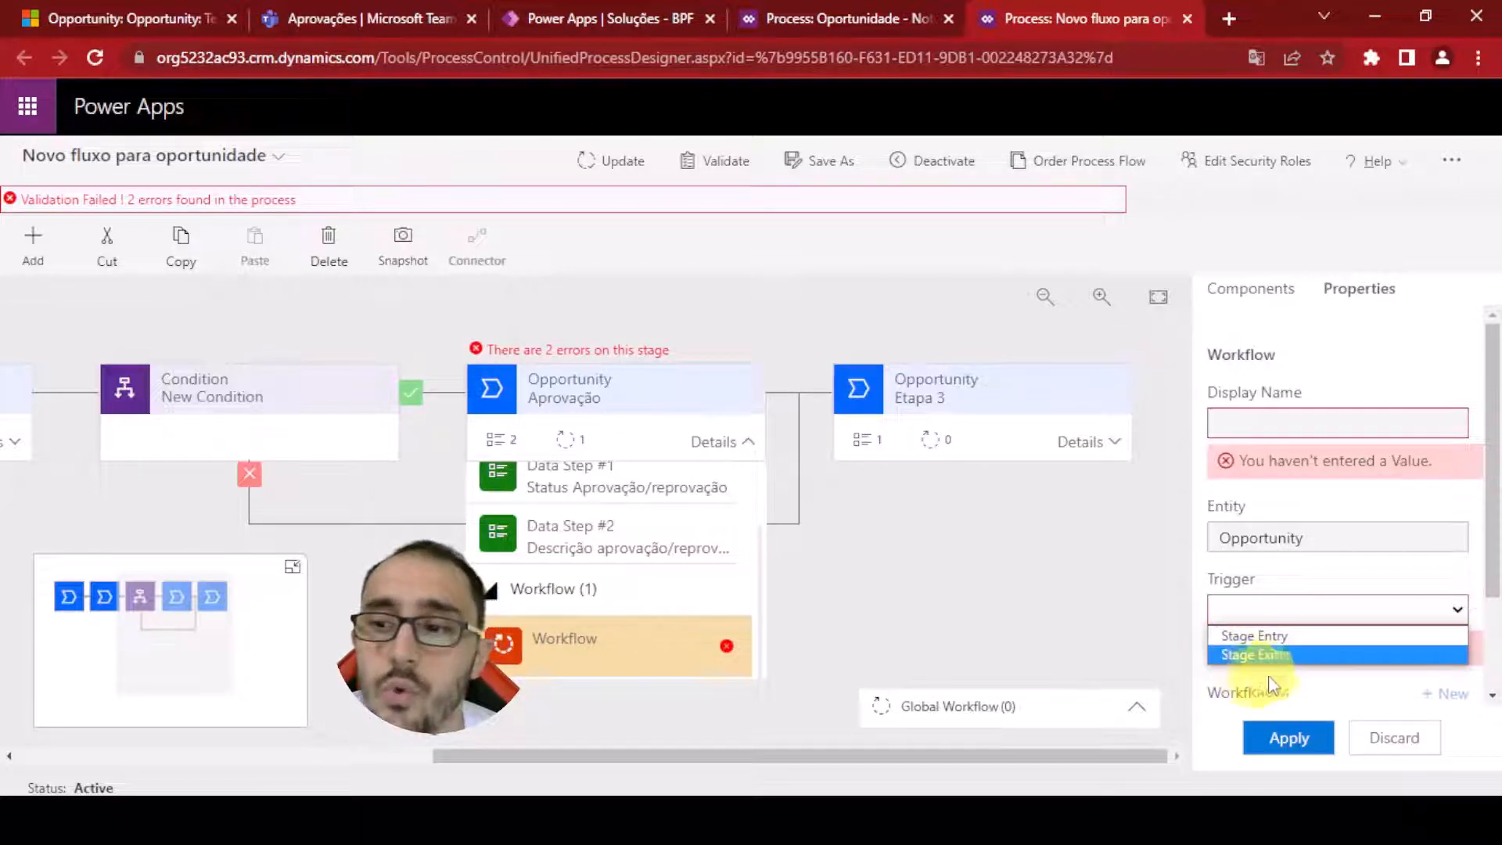
left_click(1314, 635)
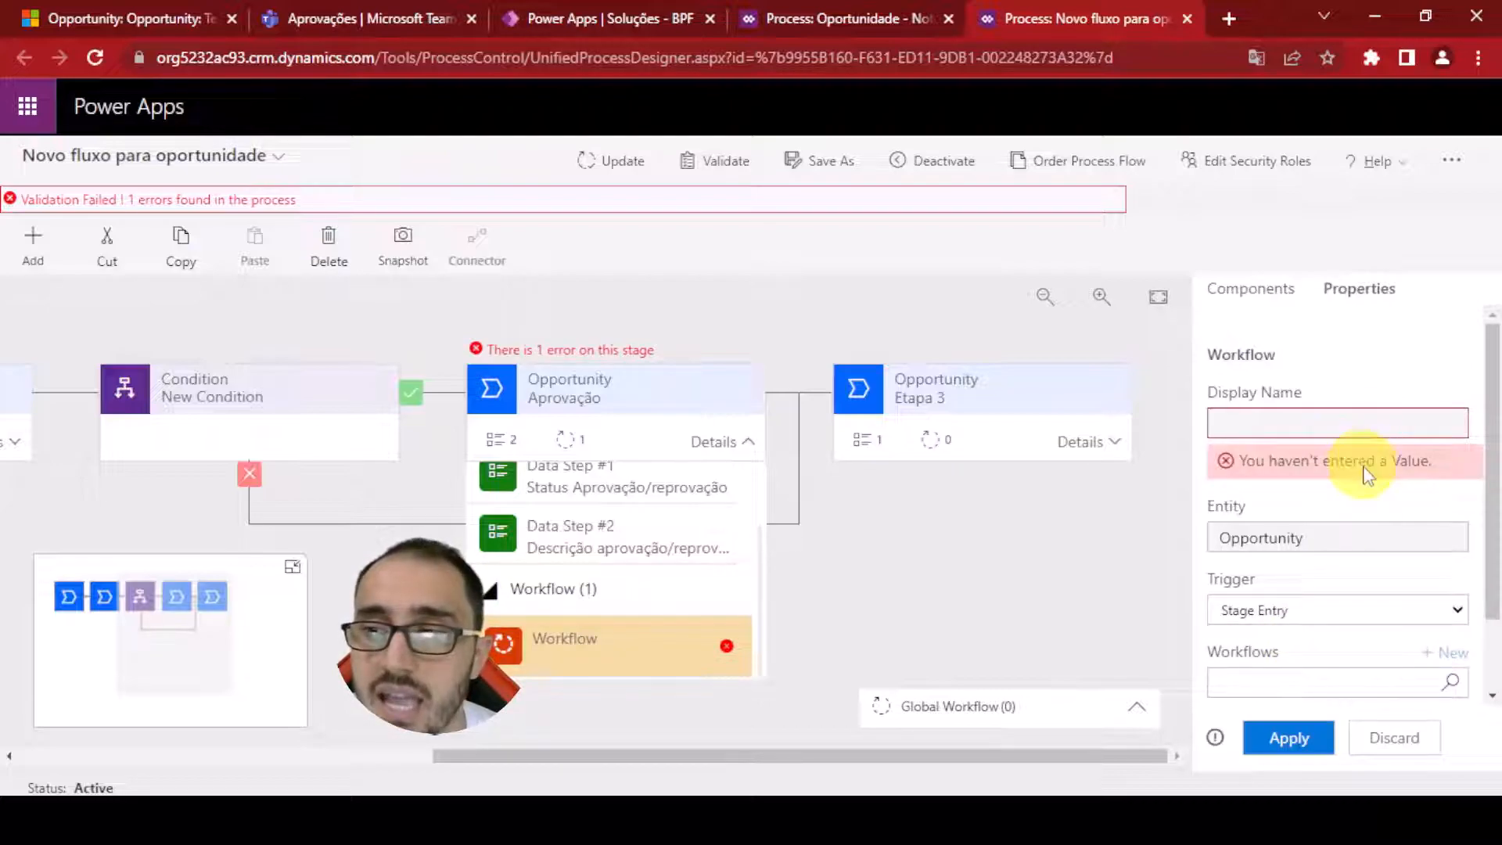
Copy the name of the Oportunidade - Notificação para aprovador workflow from its process page
scroll(1351, 510, "down", 2)
left_click(1350, 601)
left_click(1333, 570)
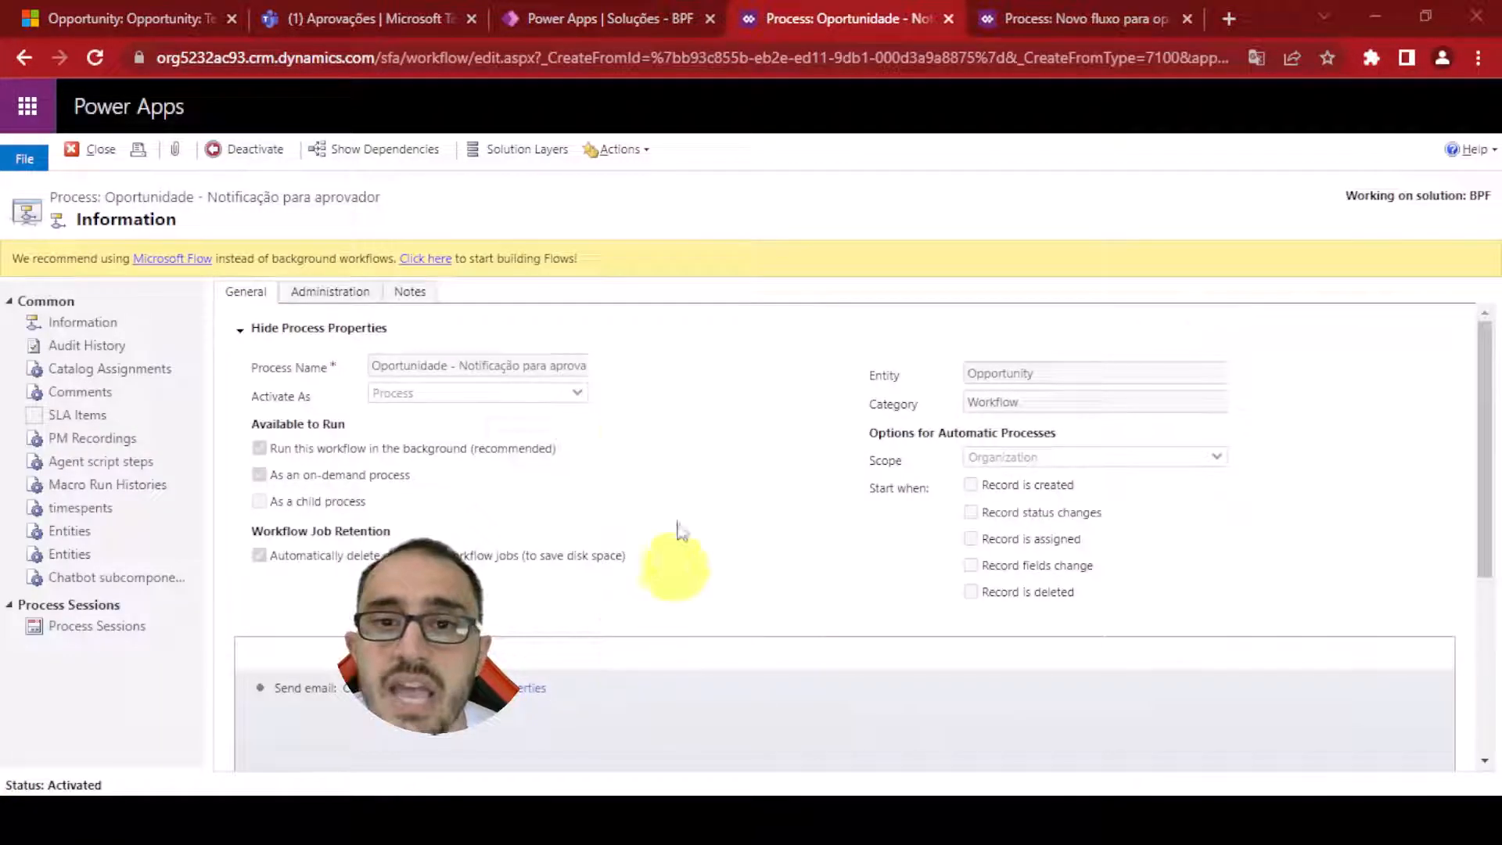
triple_click(524, 362)
key("ctrl+c")
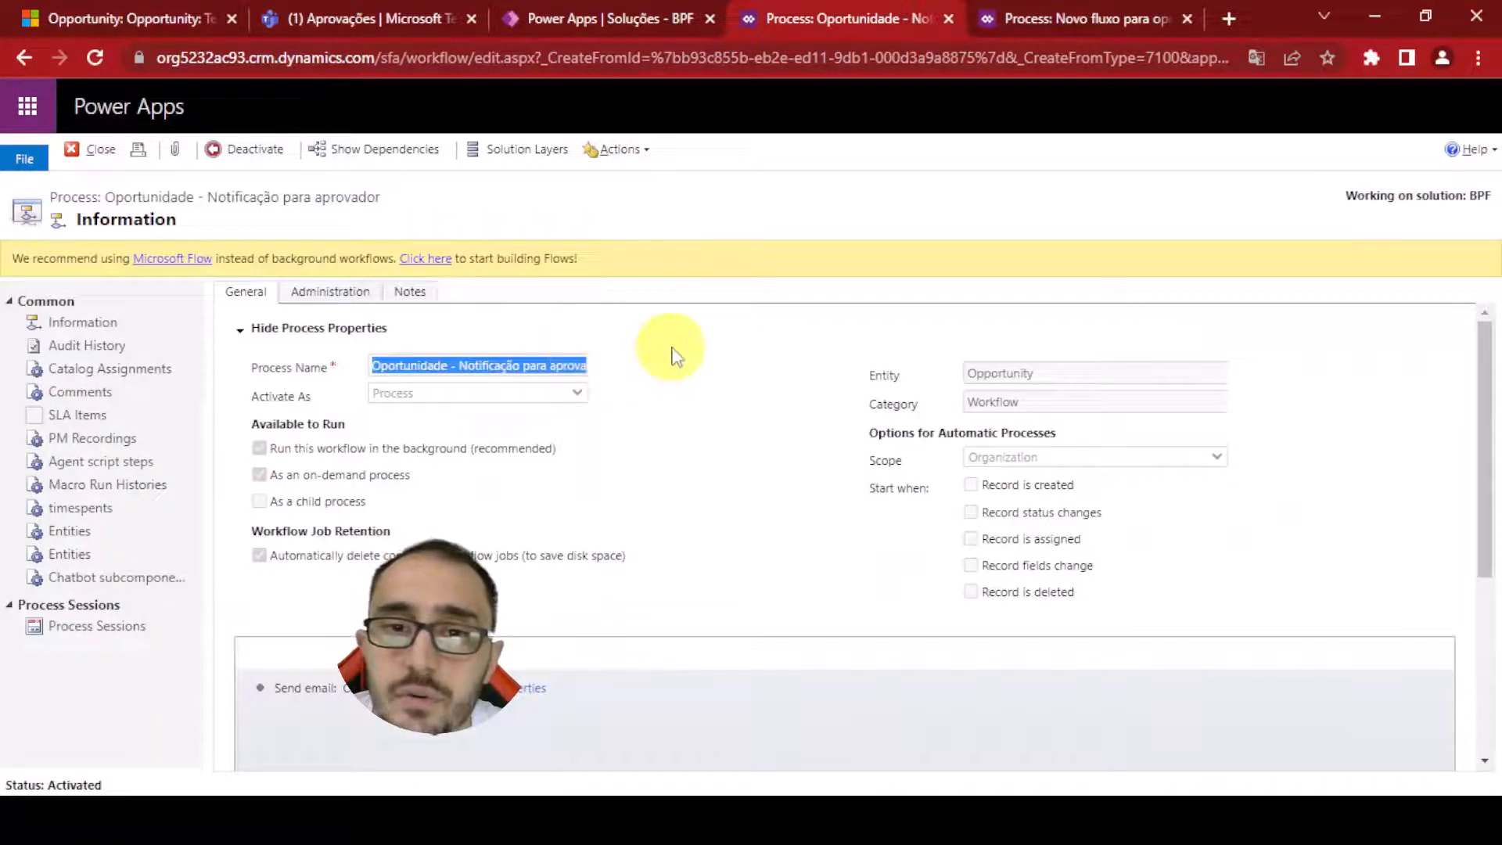
left_click(523, 370)
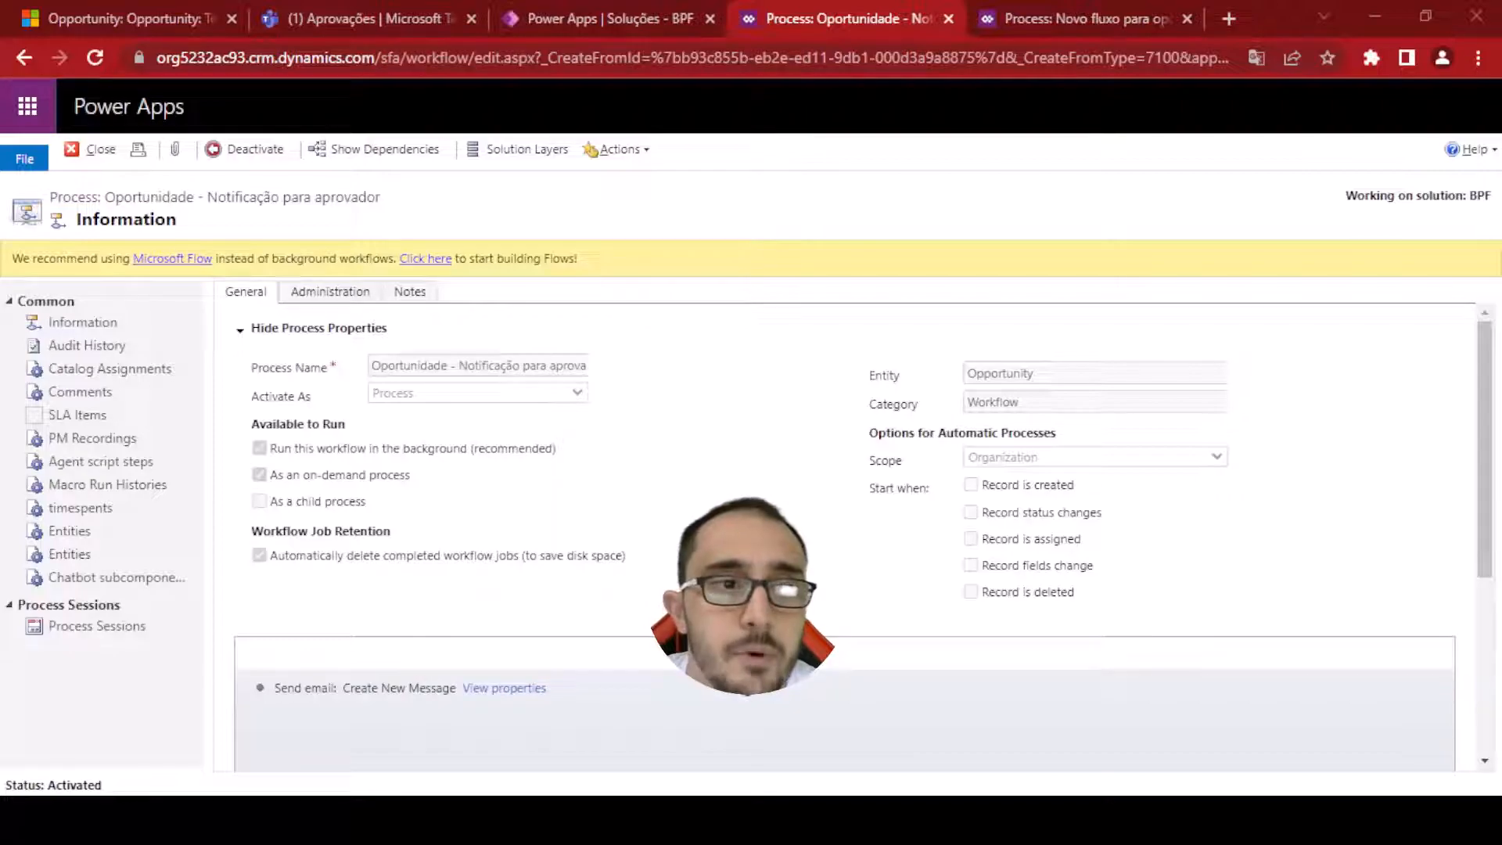
Link the Oportunidade - Notificação para aprovador workflow to the workflow step, apply, and update the process flow
key("ctrl+Tab")
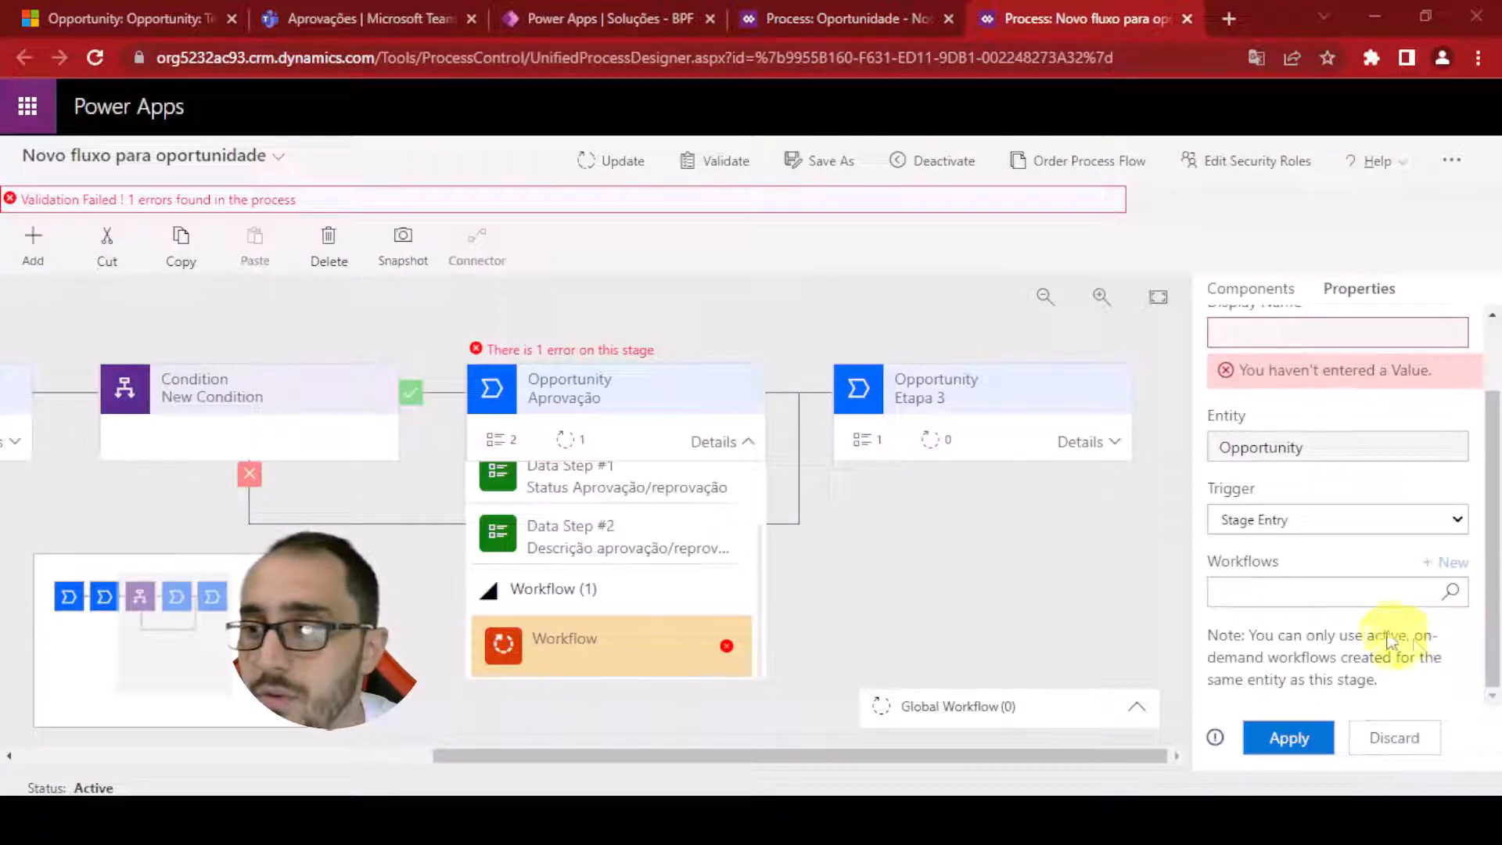
left_click(1343, 600)
key("ctrl+v")
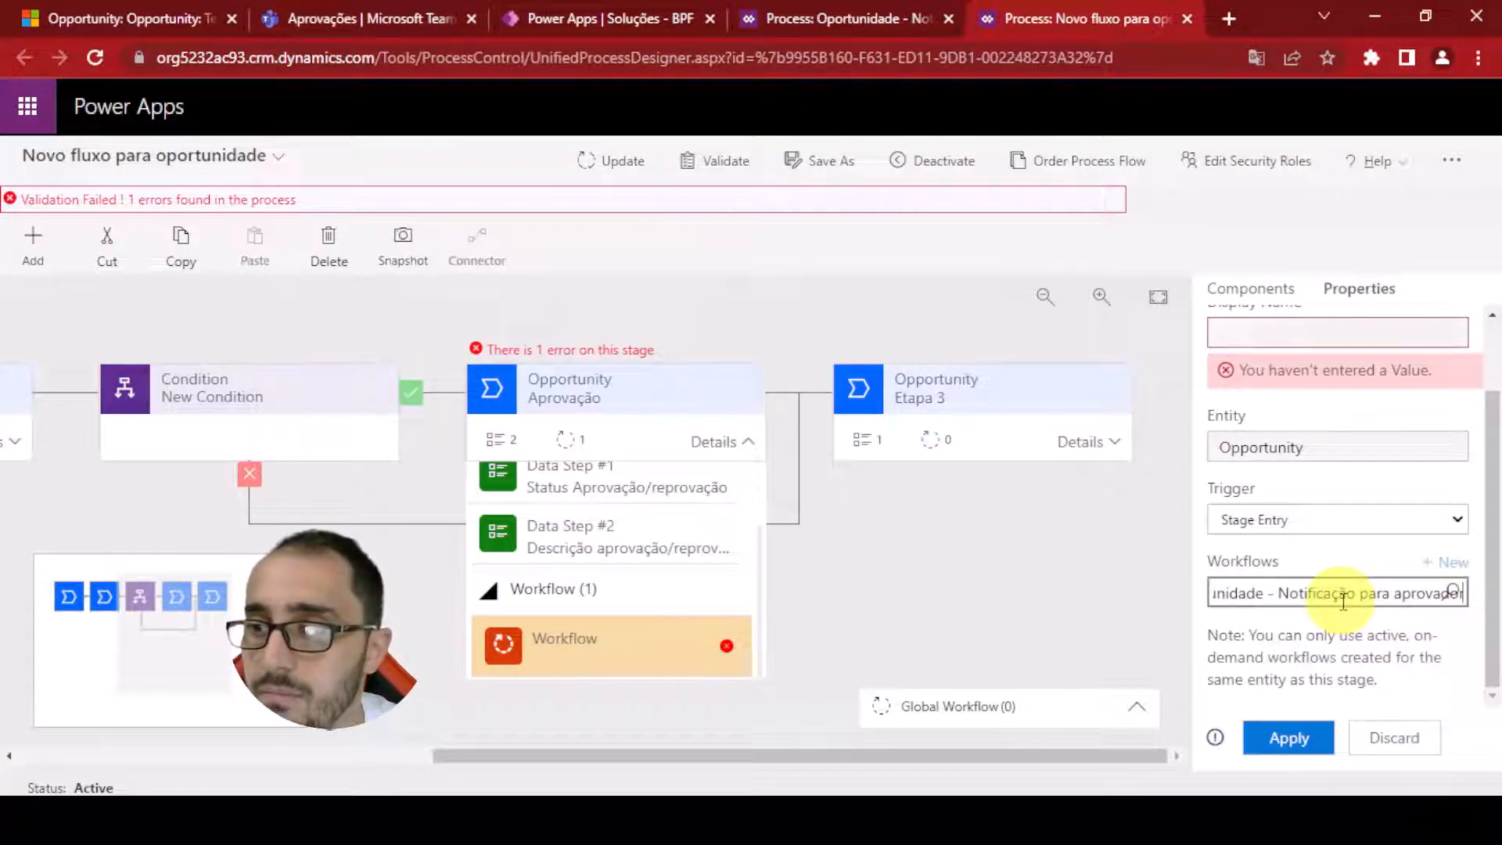
left_click(1297, 630)
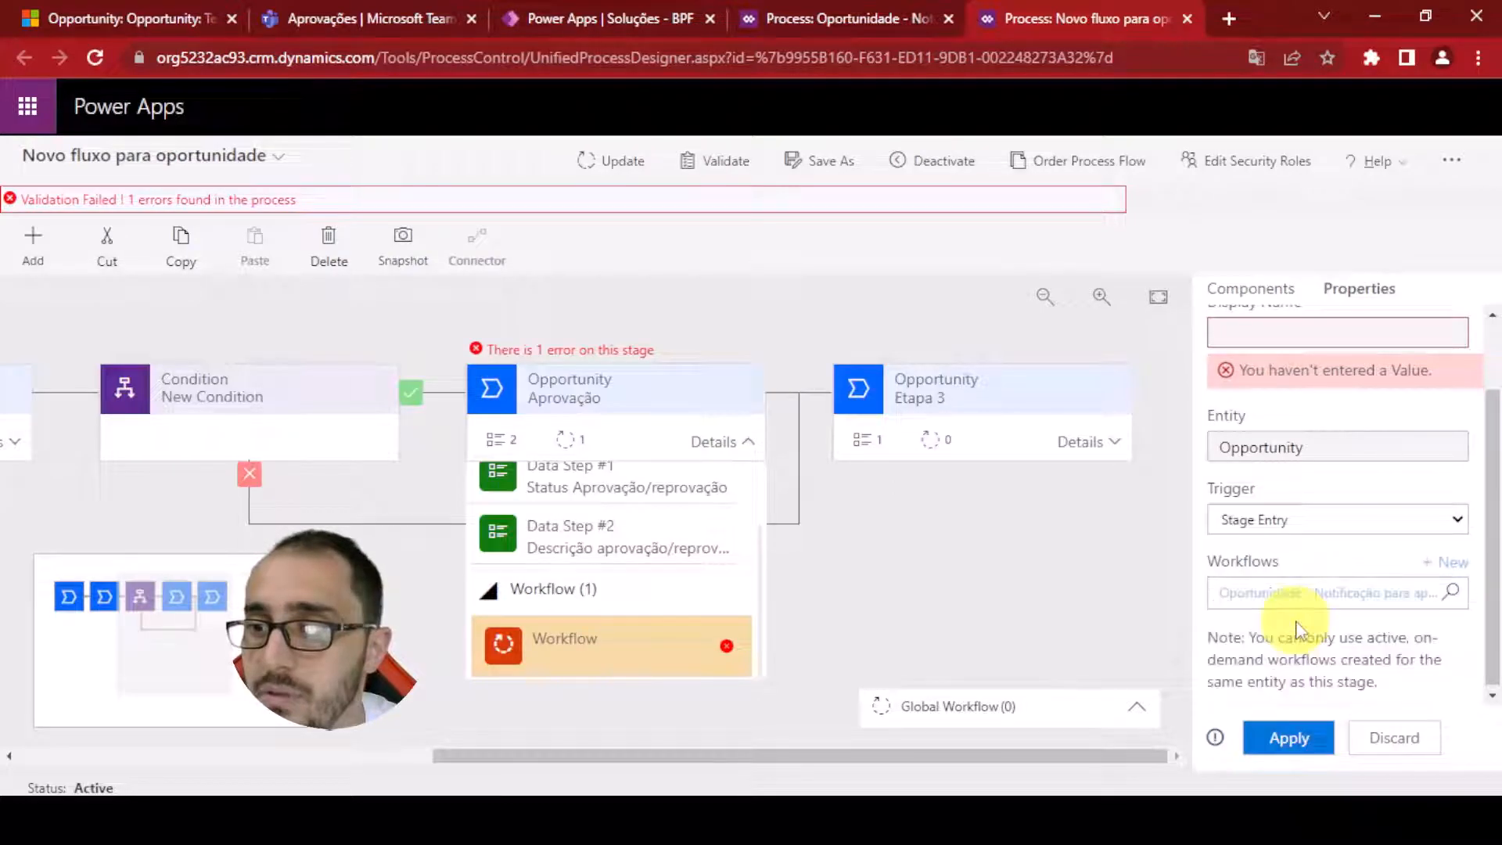
left_click(1293, 734)
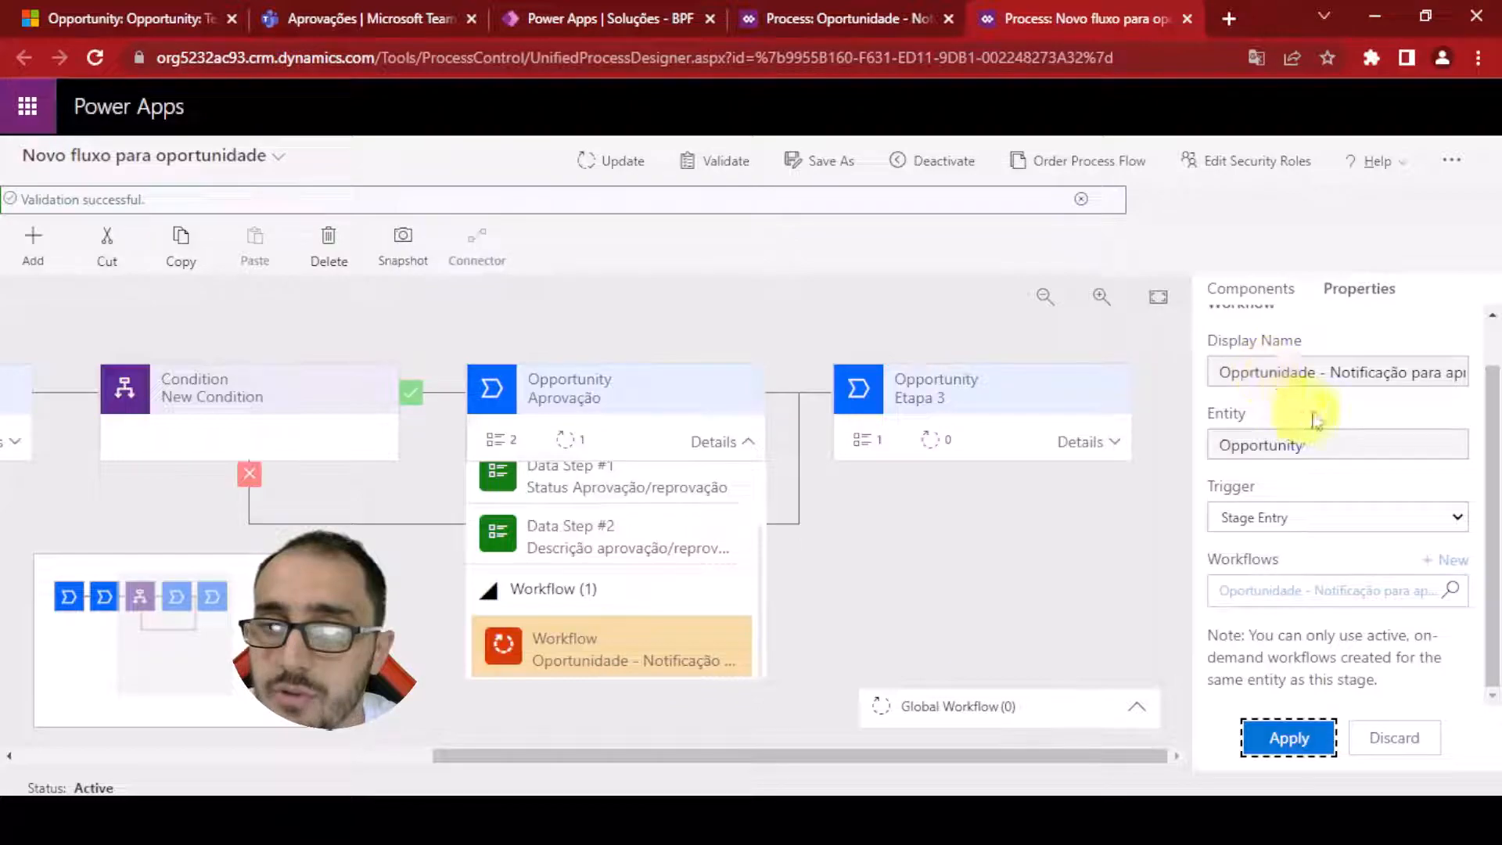
left_click(593, 162)
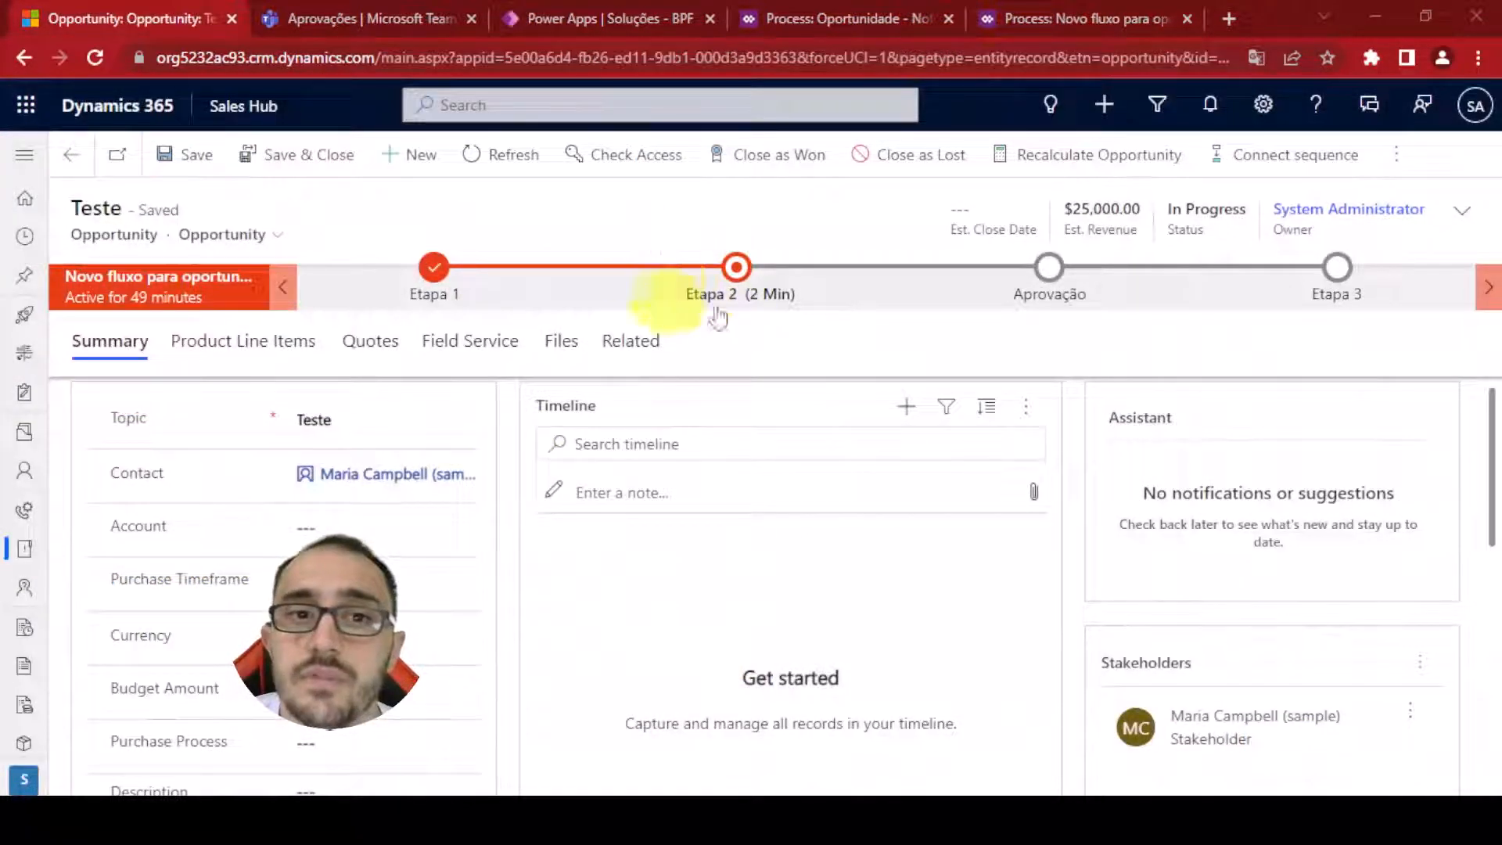
On the opportunity, advance from Etapa 2 to the Aprovação stage to trigger the notification workflow
left_click(742, 299)
left_click(742, 300)
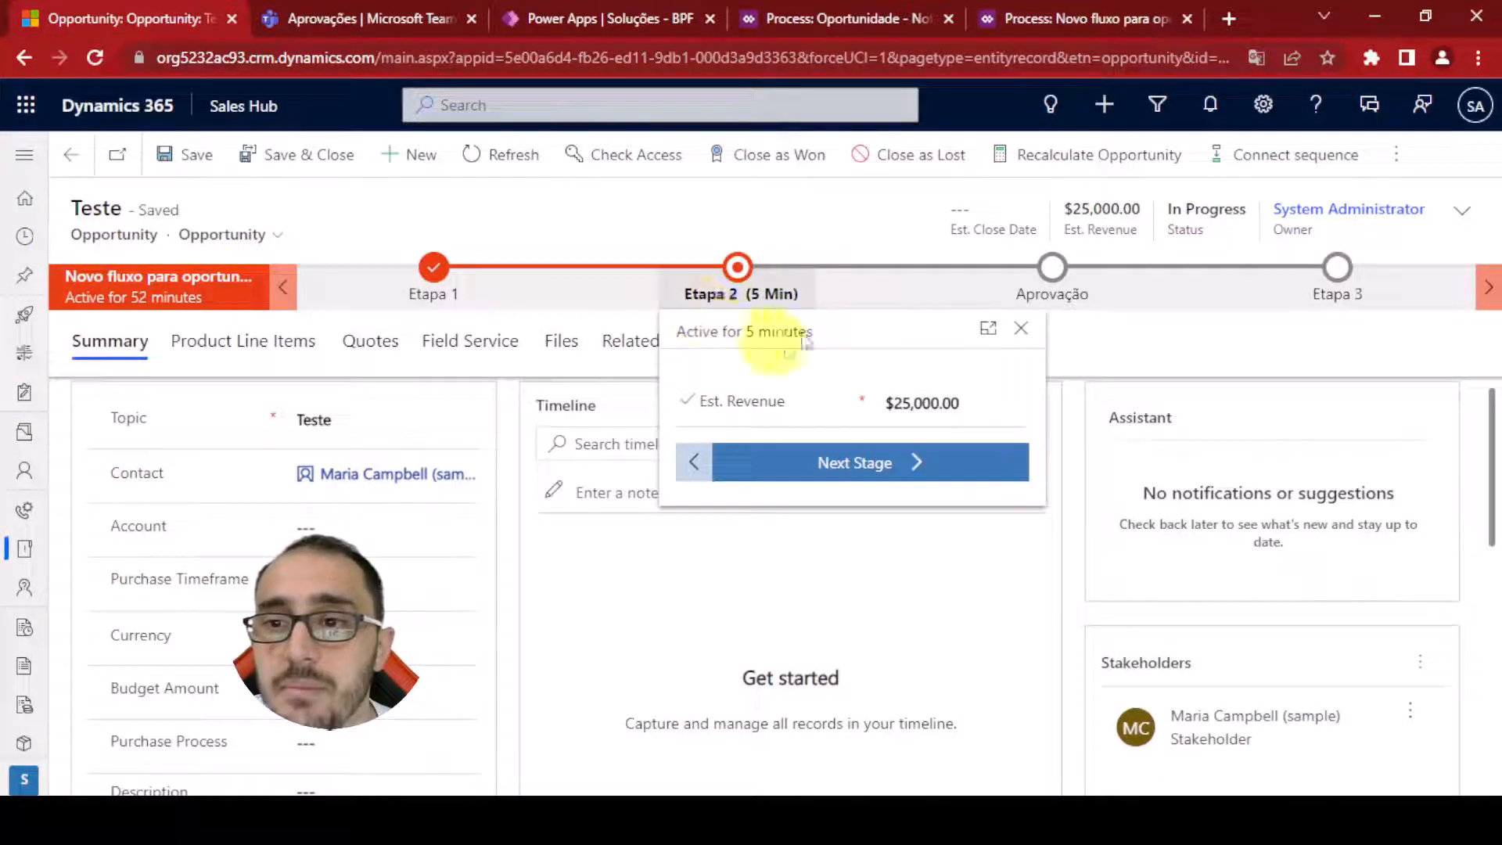
left_click(844, 466)
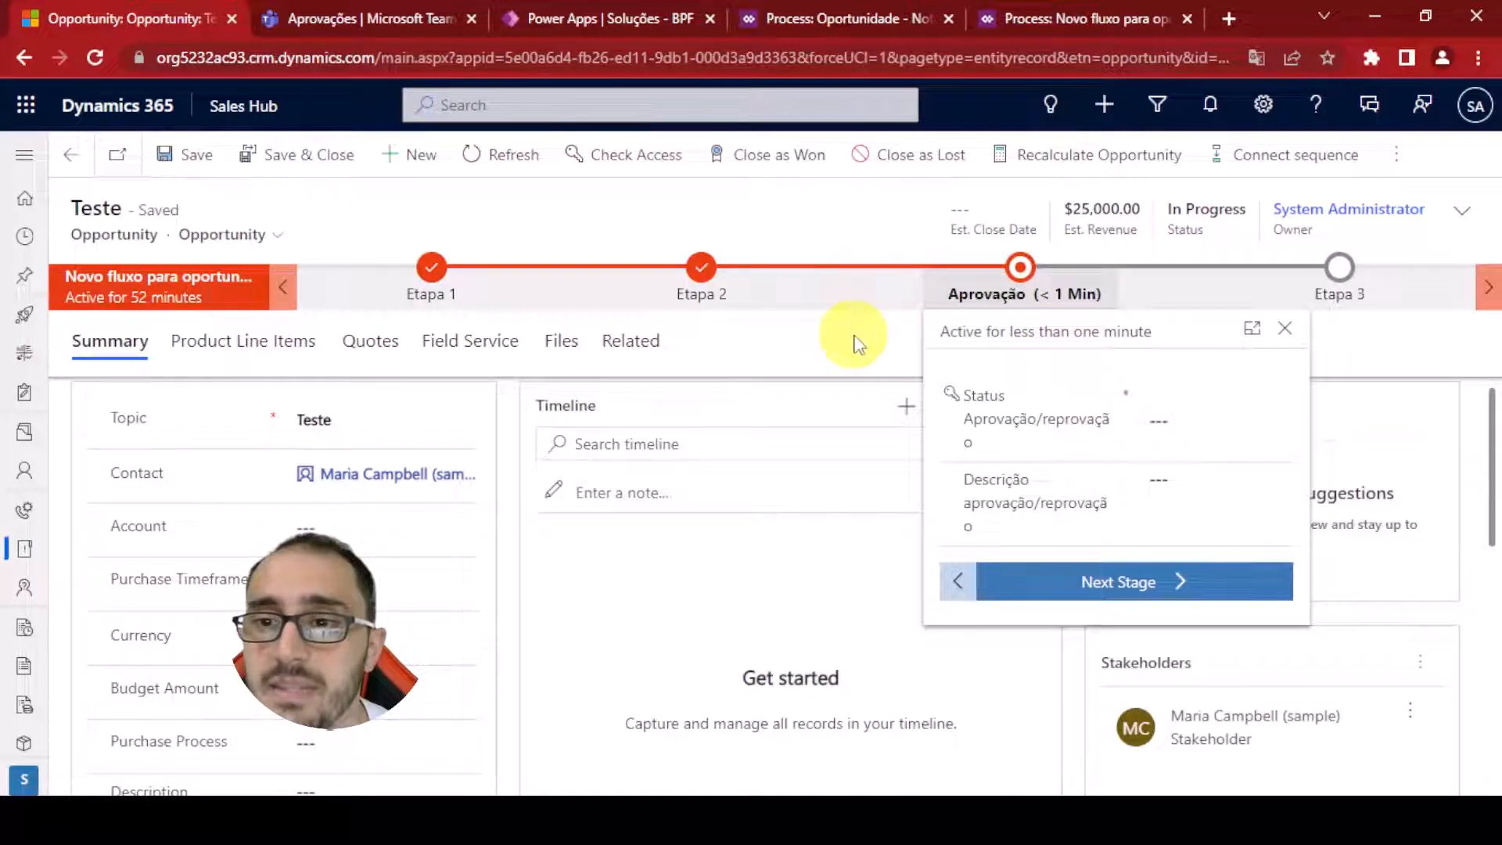
left_click(857, 345)
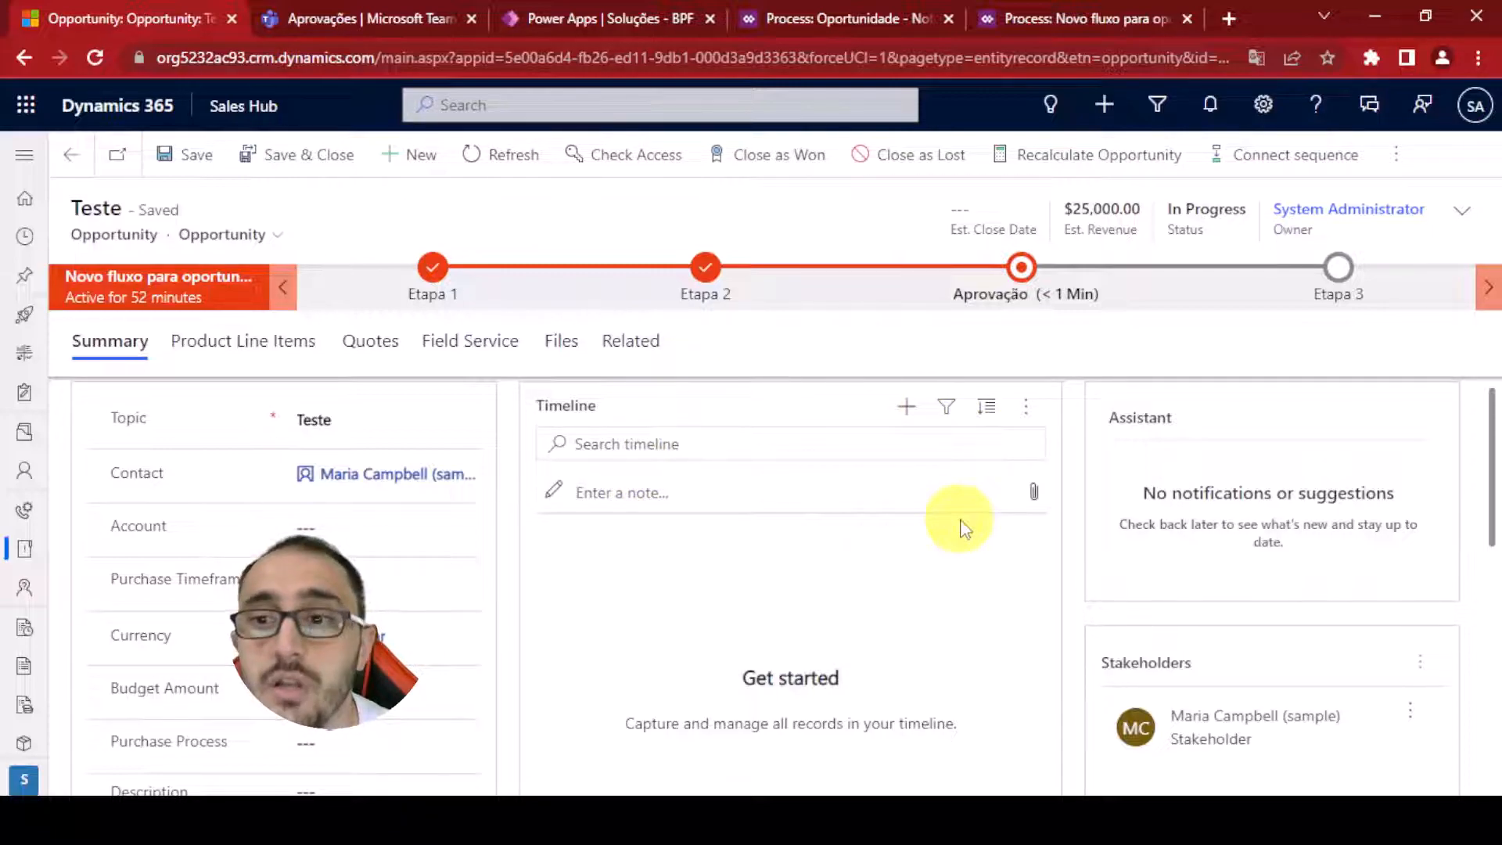
Check the opportunity's timeline for the notification email and review the Aprovação stage fields
left_click(1028, 415)
left_click(1079, 460)
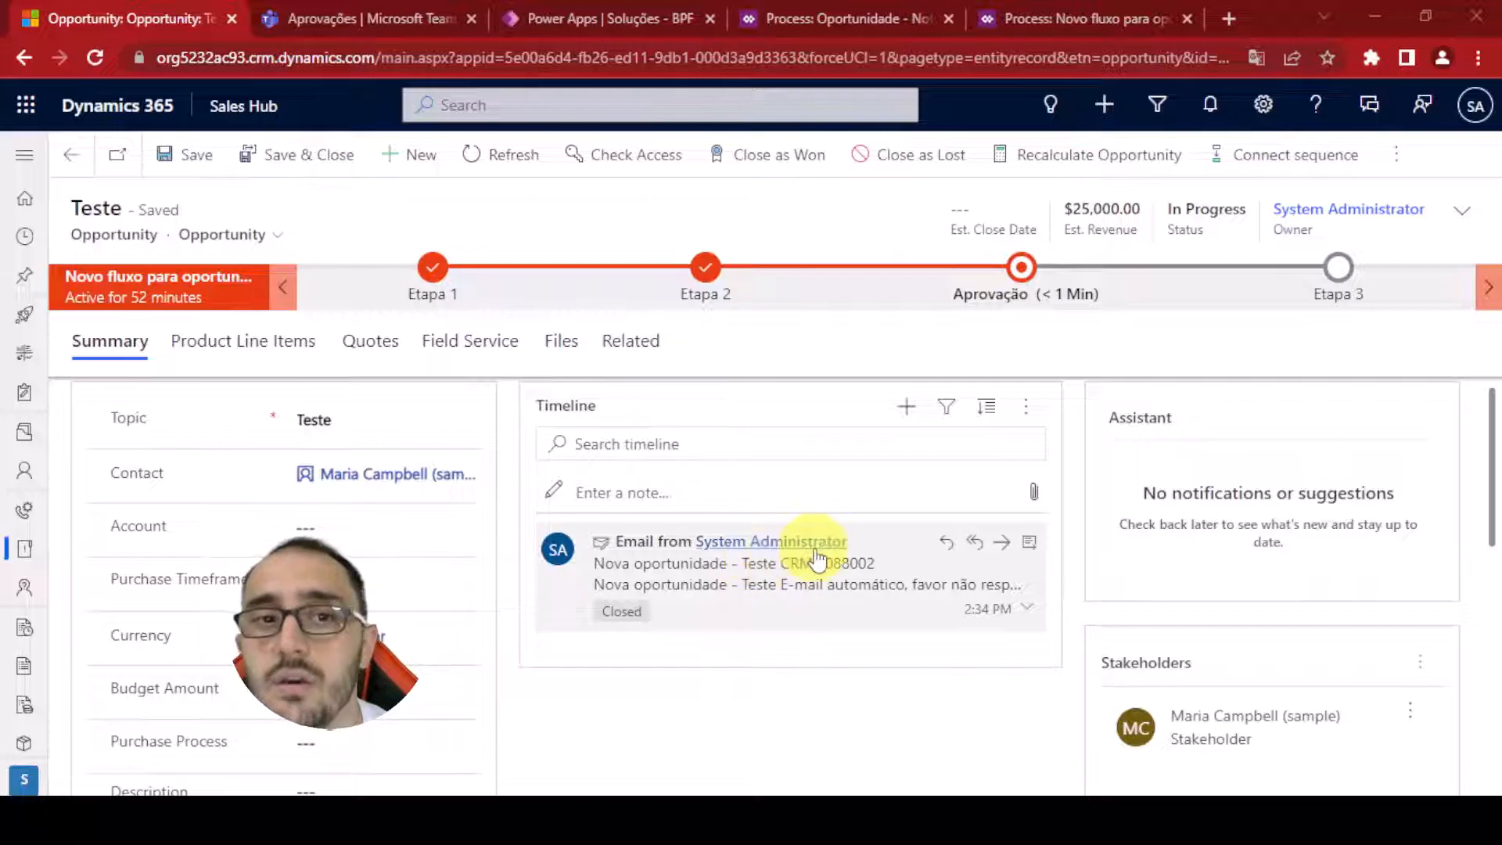
left_click(1082, 295)
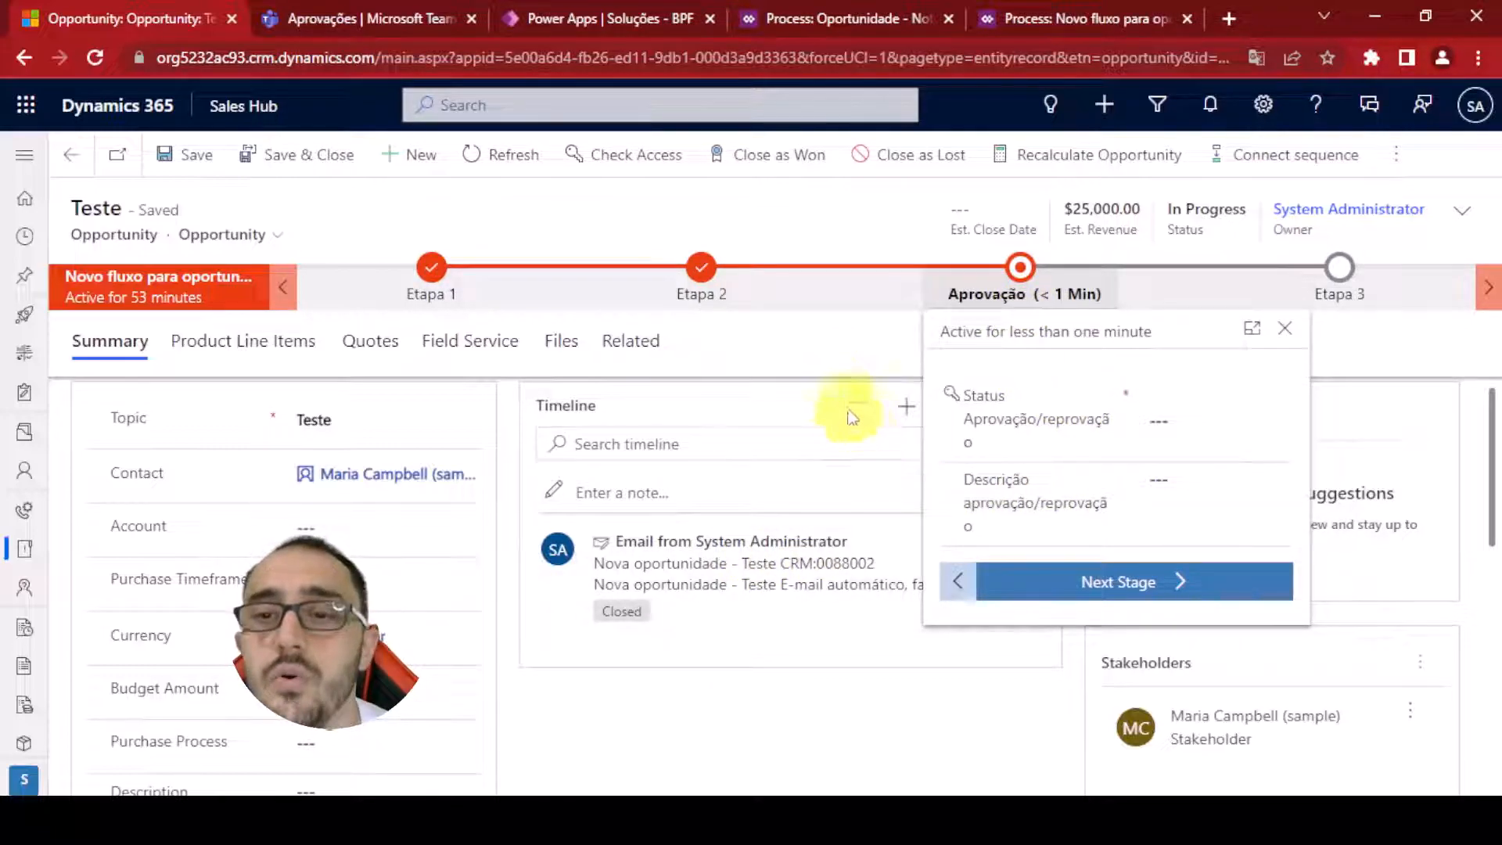
left_click(838, 345)
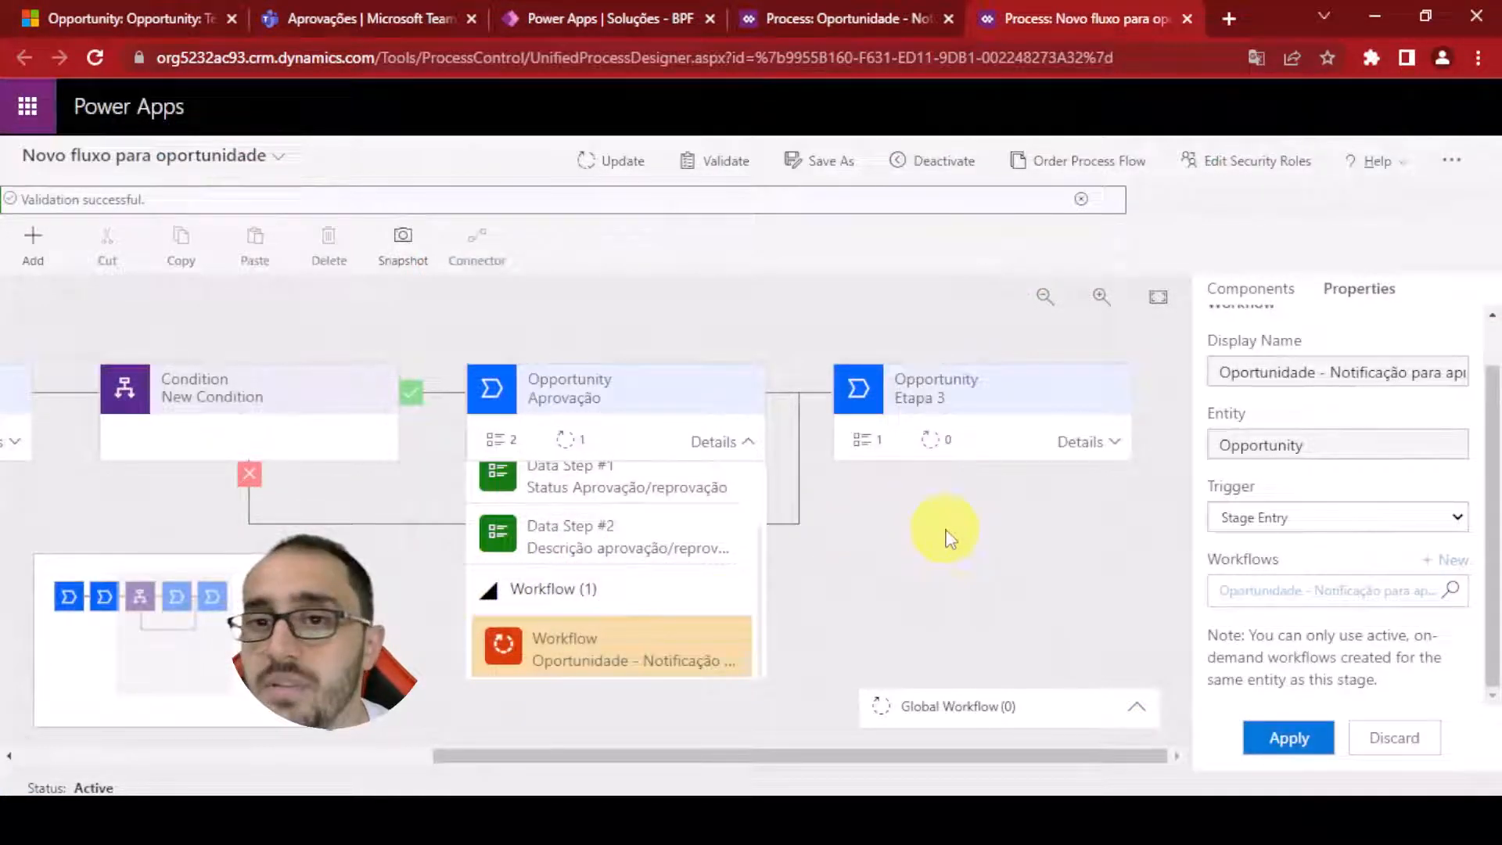
Delete the workflow step from the Aprovação stage
left_click(595, 655)
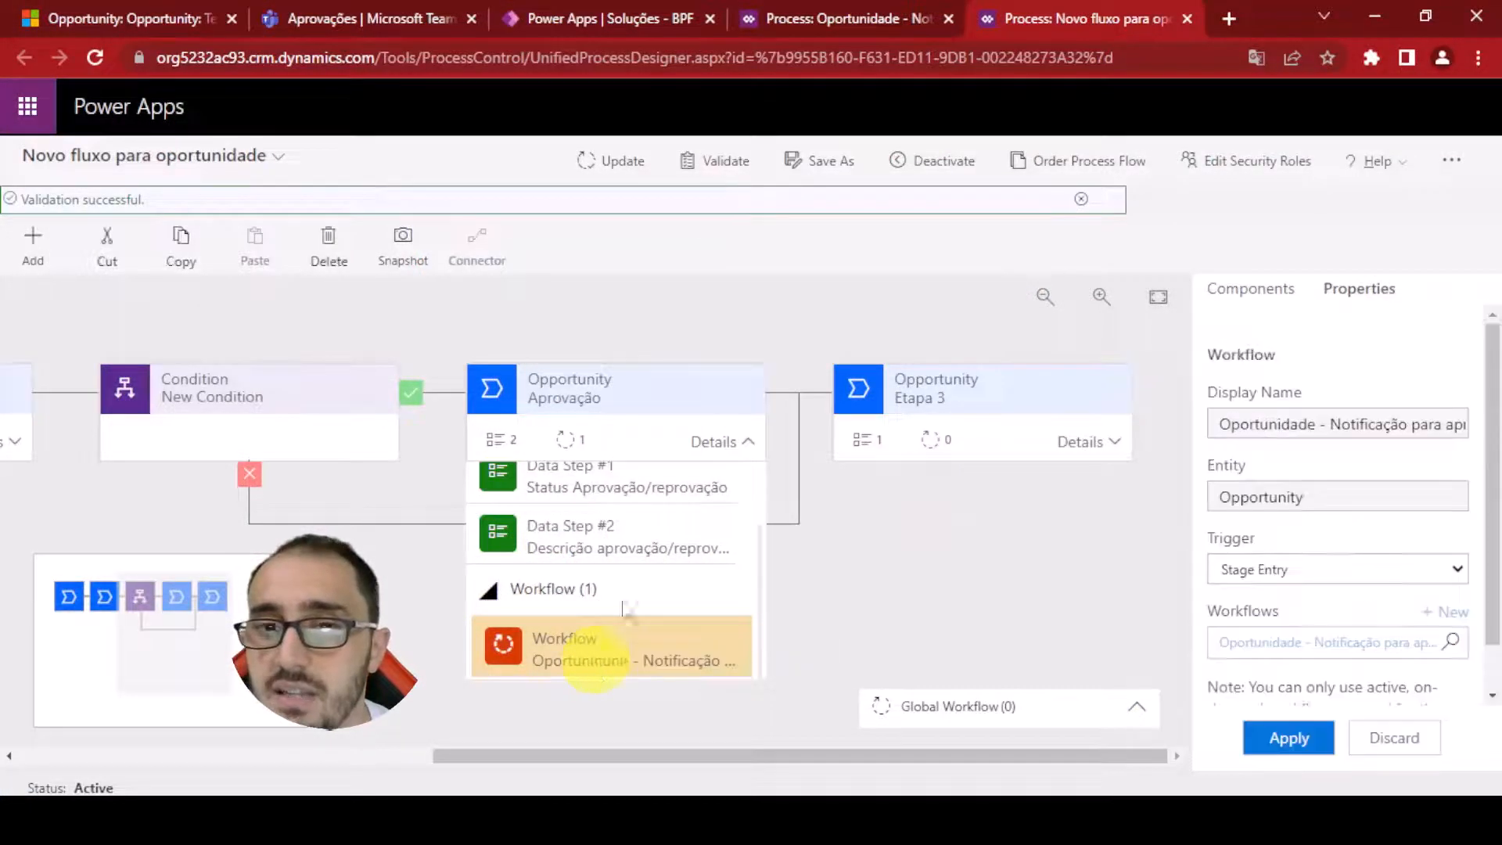
left_click(328, 252)
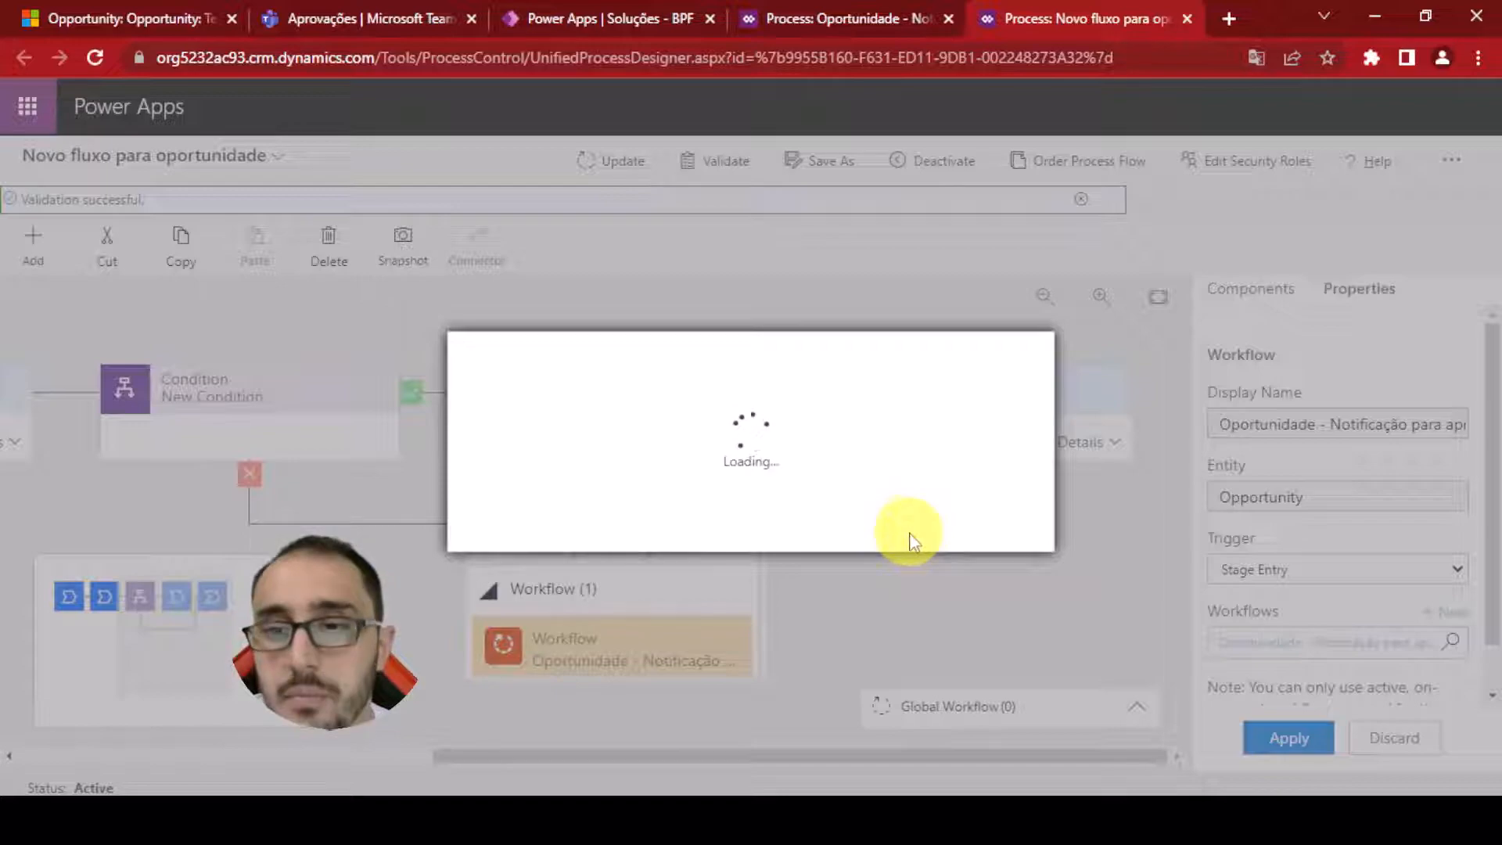
left_click(888, 529)
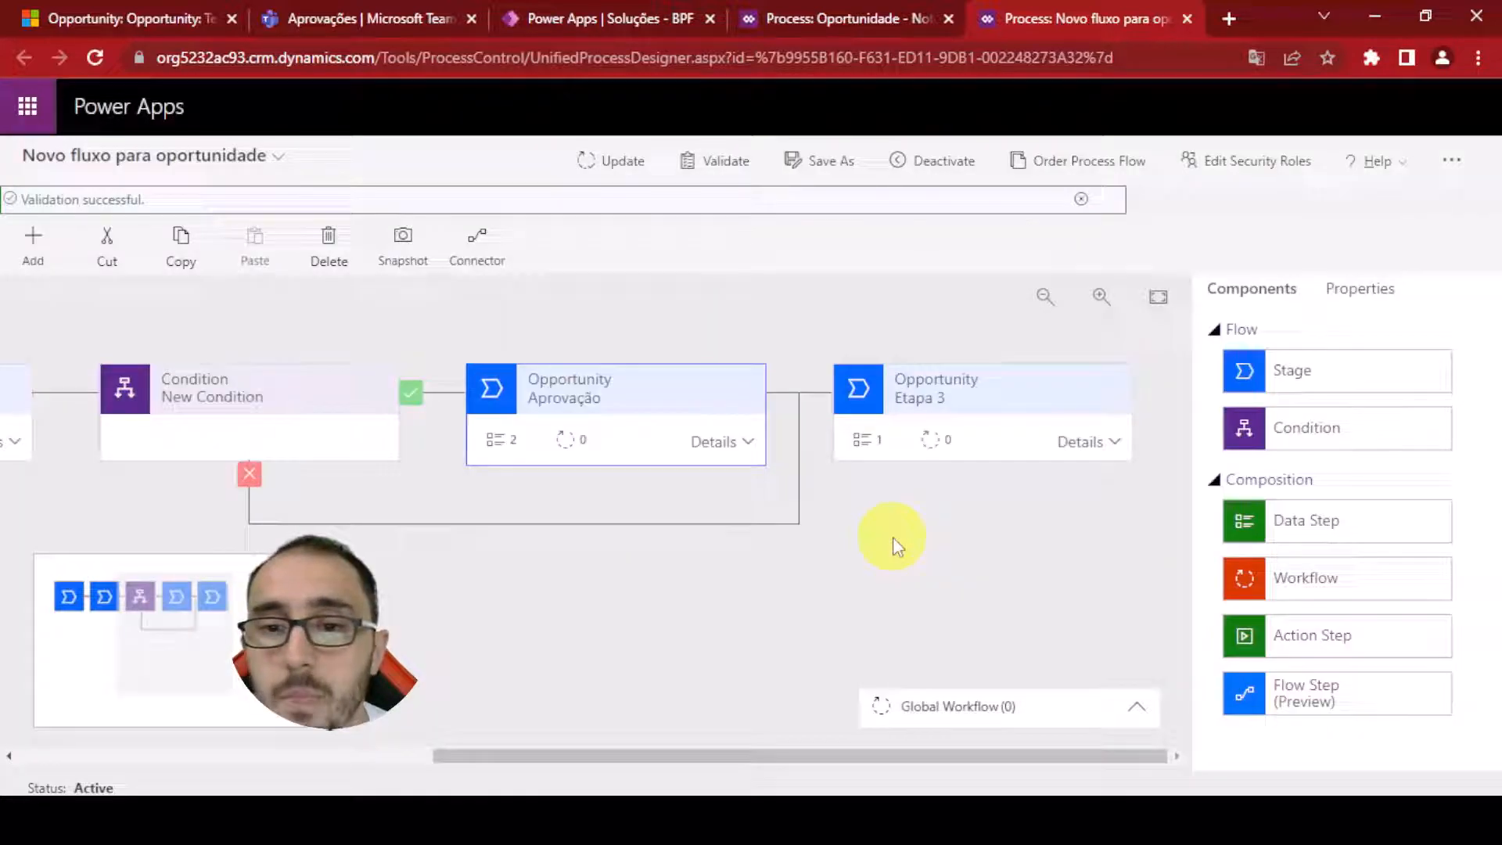
Add a Flow Step to the Aprovação stage, select the Oportunidade - Approvals flow, and apply
left_click(751, 446)
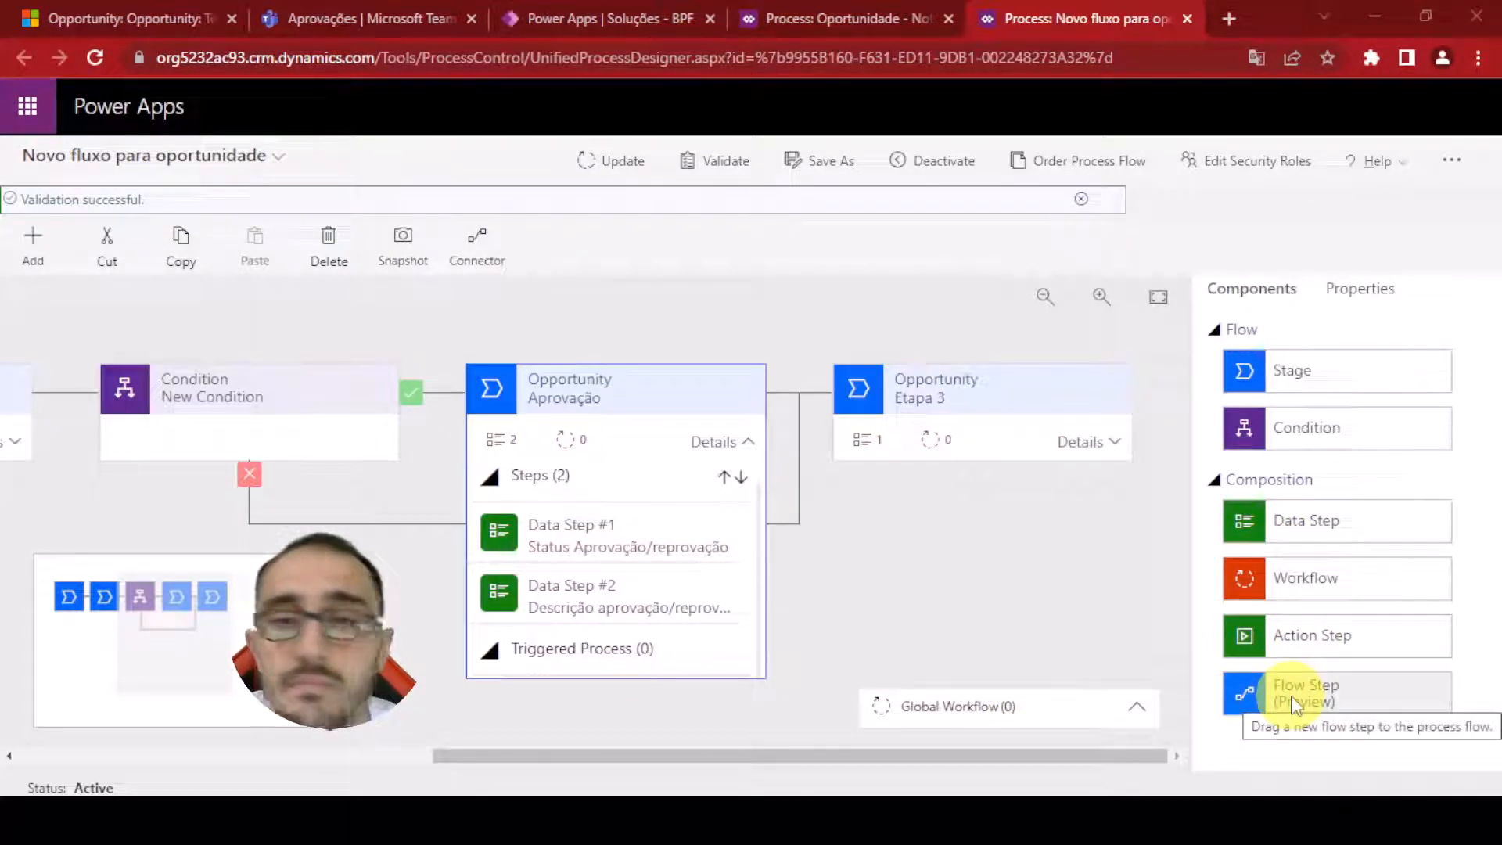
left_click_drag(1400, 704, 642, 661)
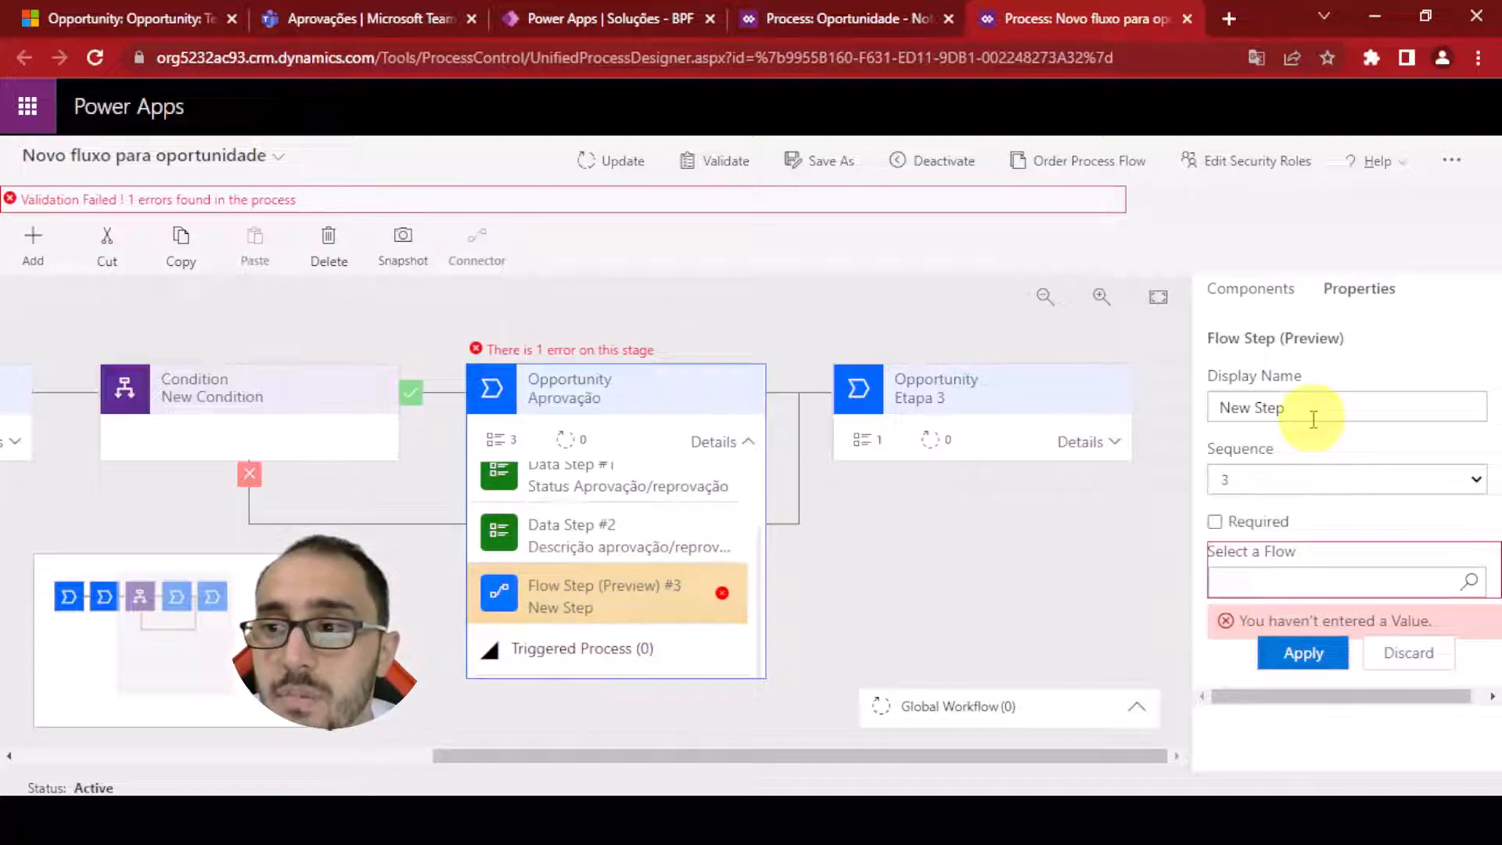
left_click(1273, 577)
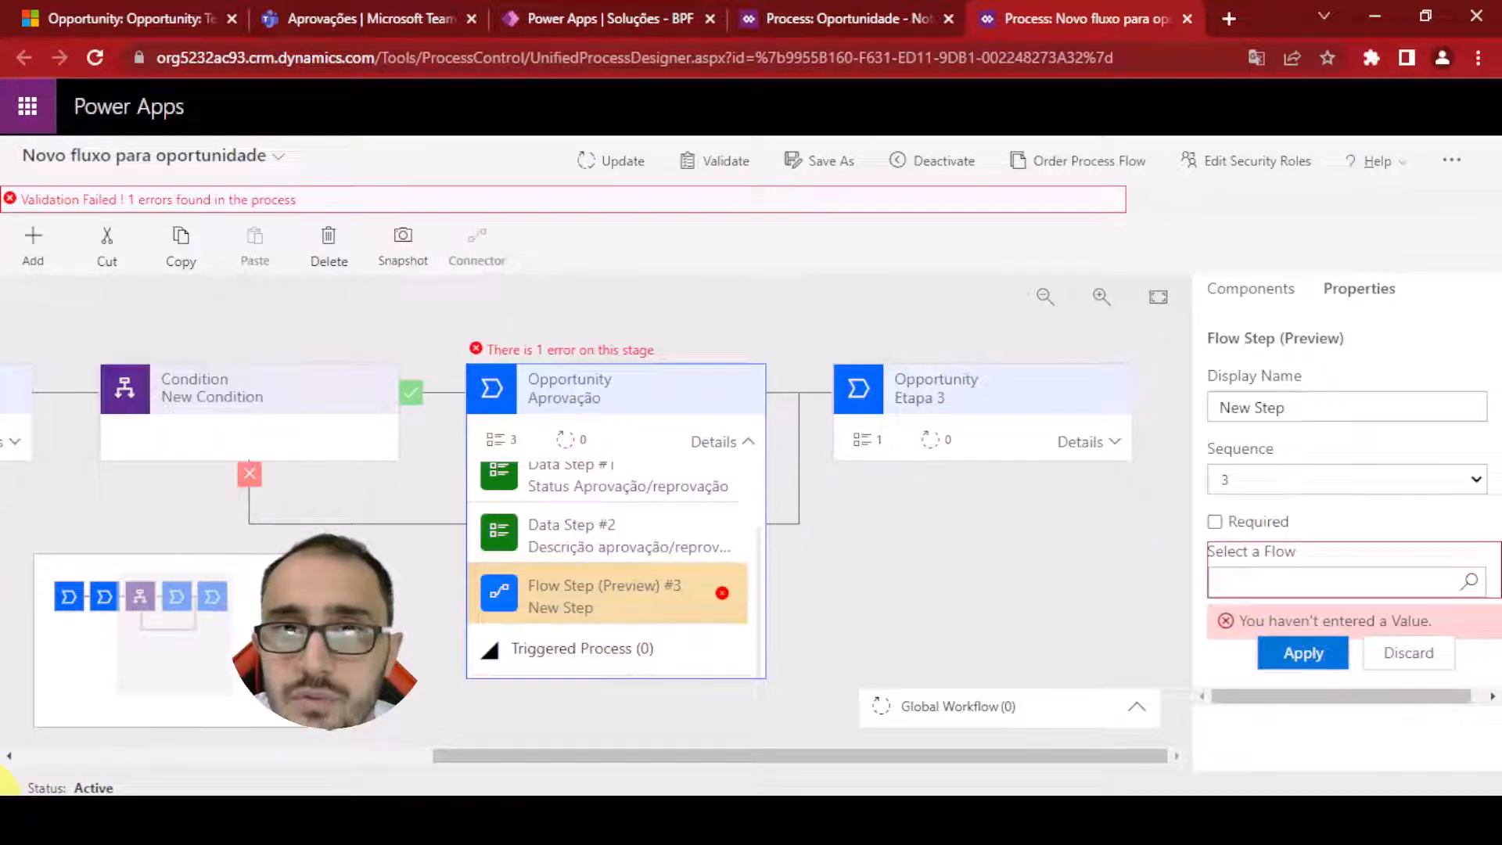
left_click(1320, 583)
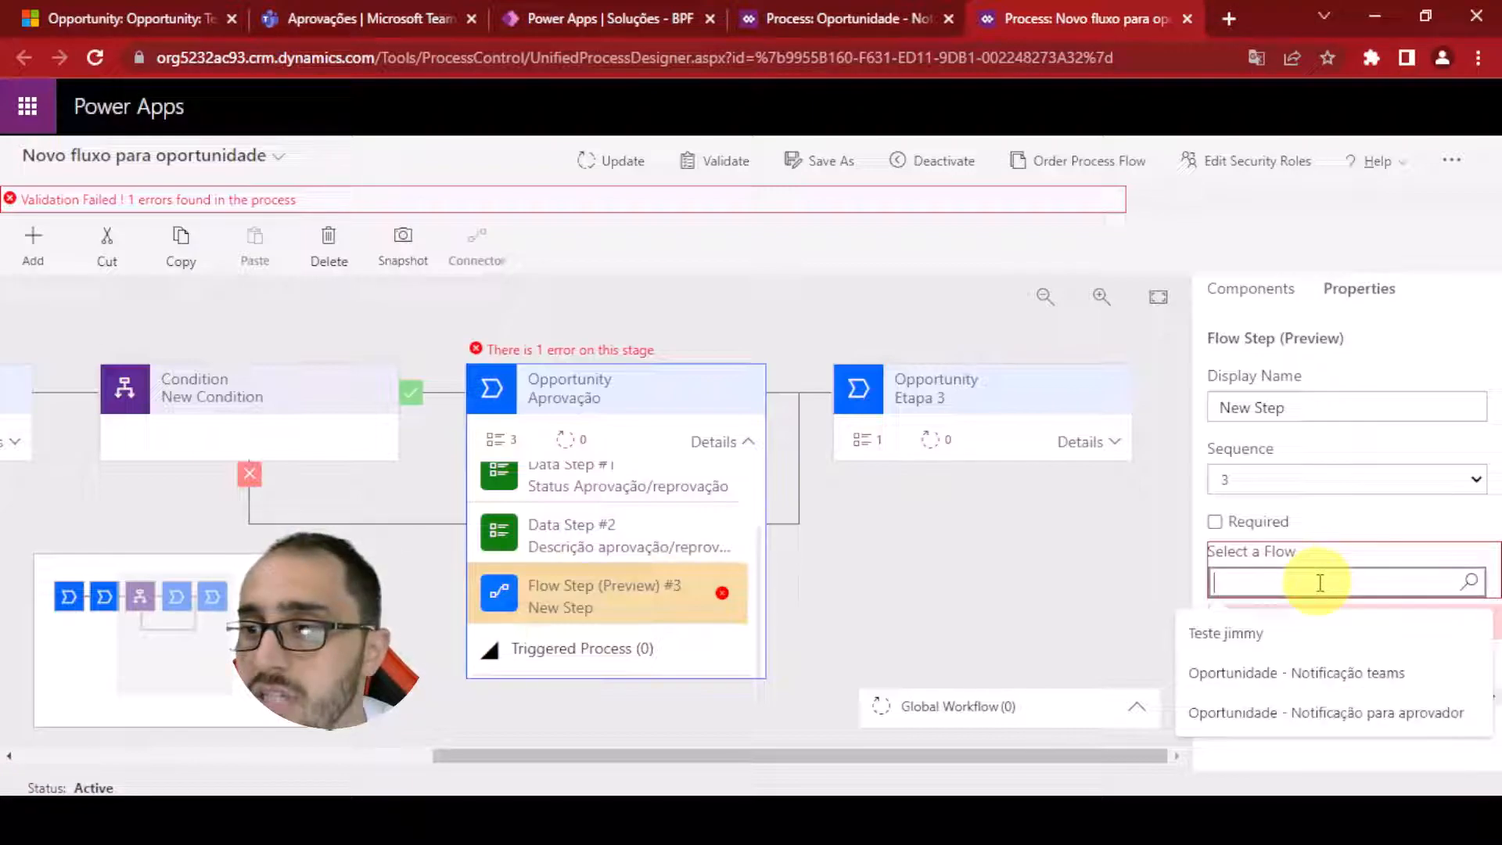
type("Oportunidade - Approvals")
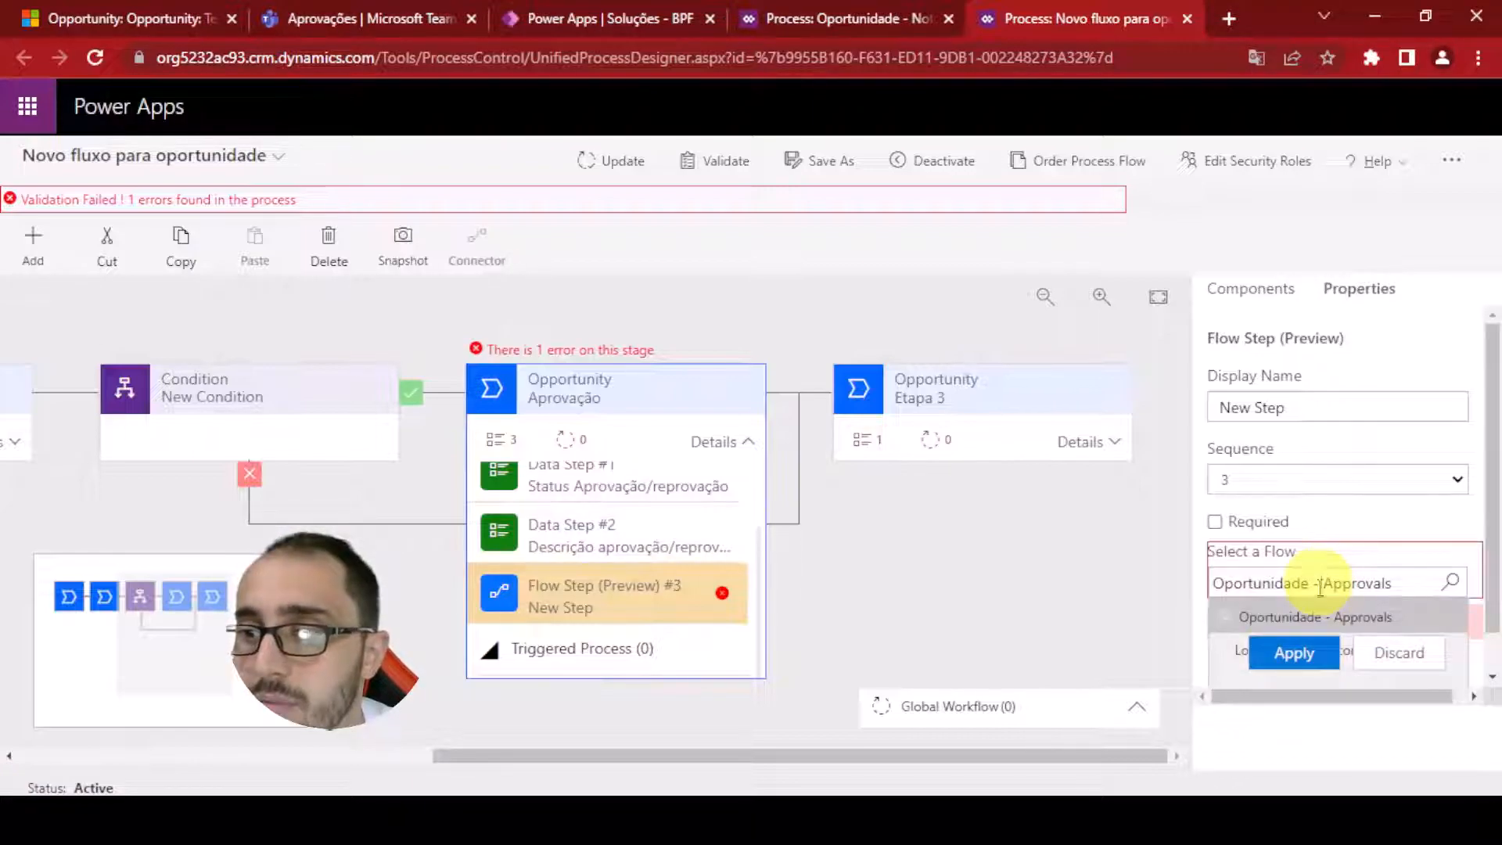
left_click(1288, 615)
left_click(1285, 655)
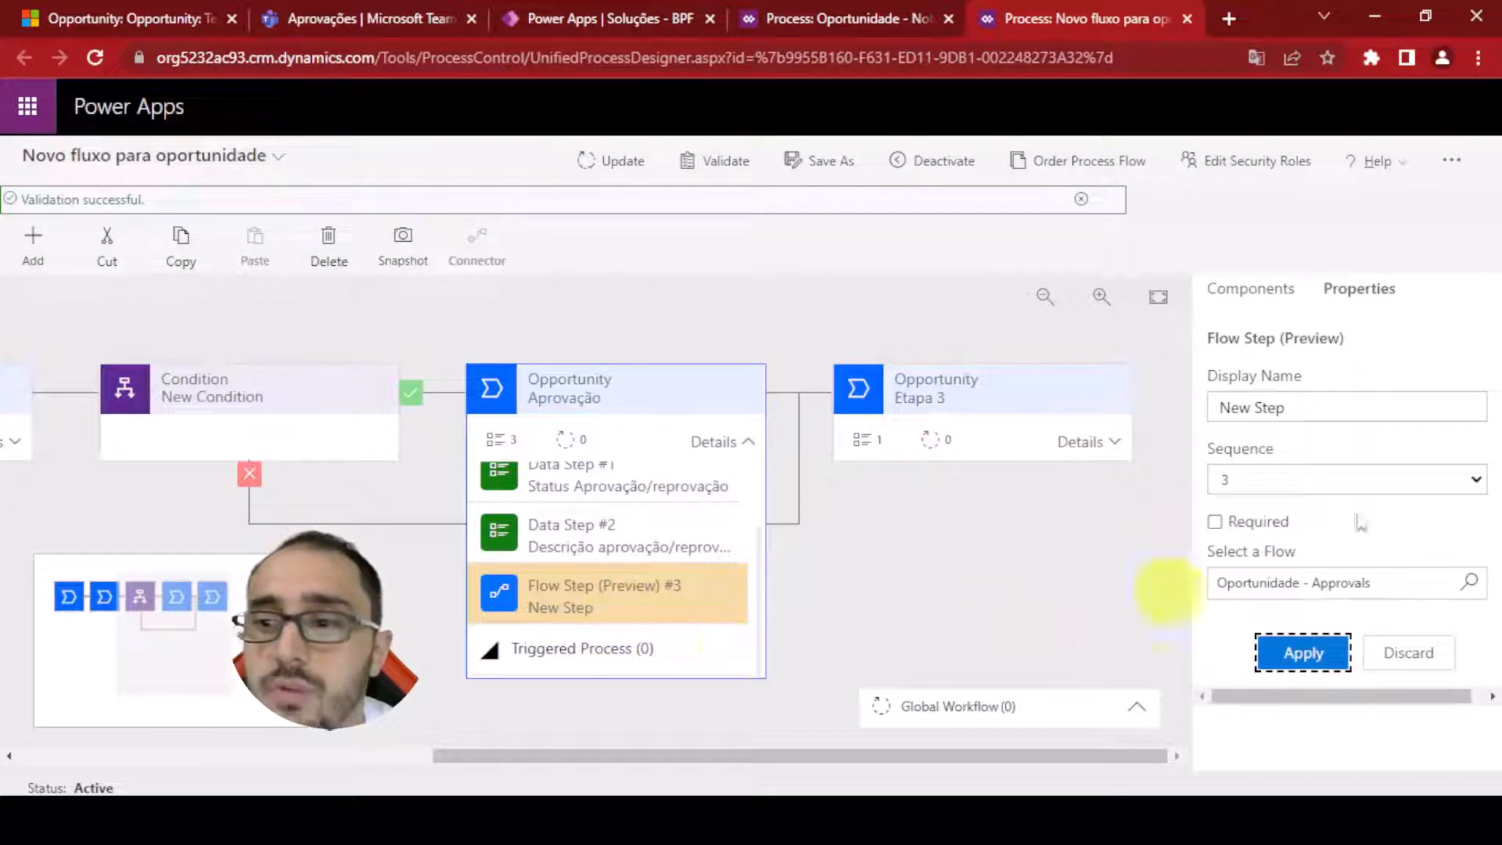
Rename the flow step to Enviar para aprovador, apply, and update the process flow
triple_click(1284, 405)
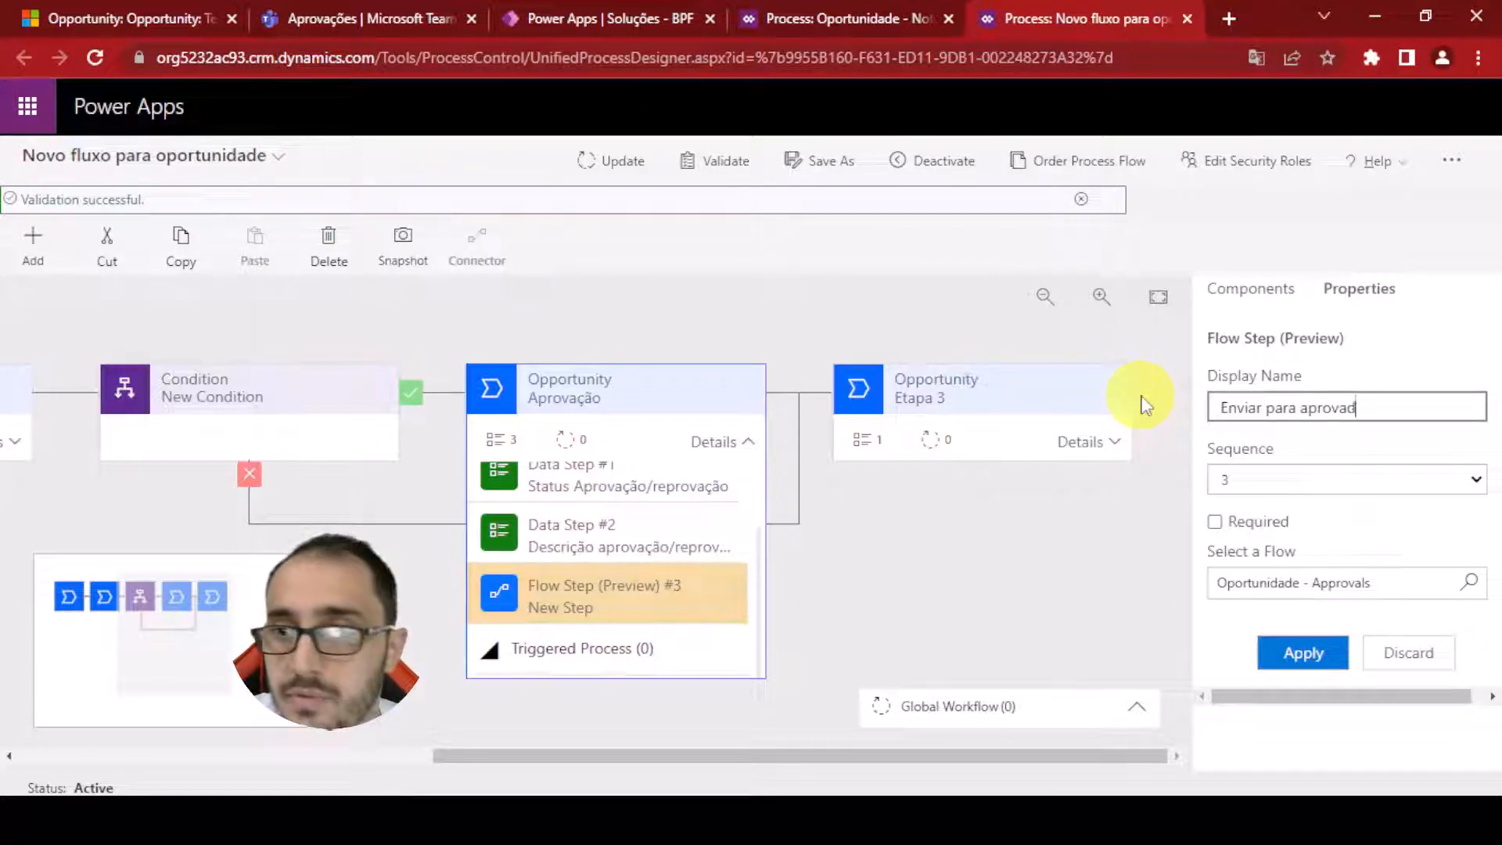
left_click(1306, 654)
left_click(622, 166)
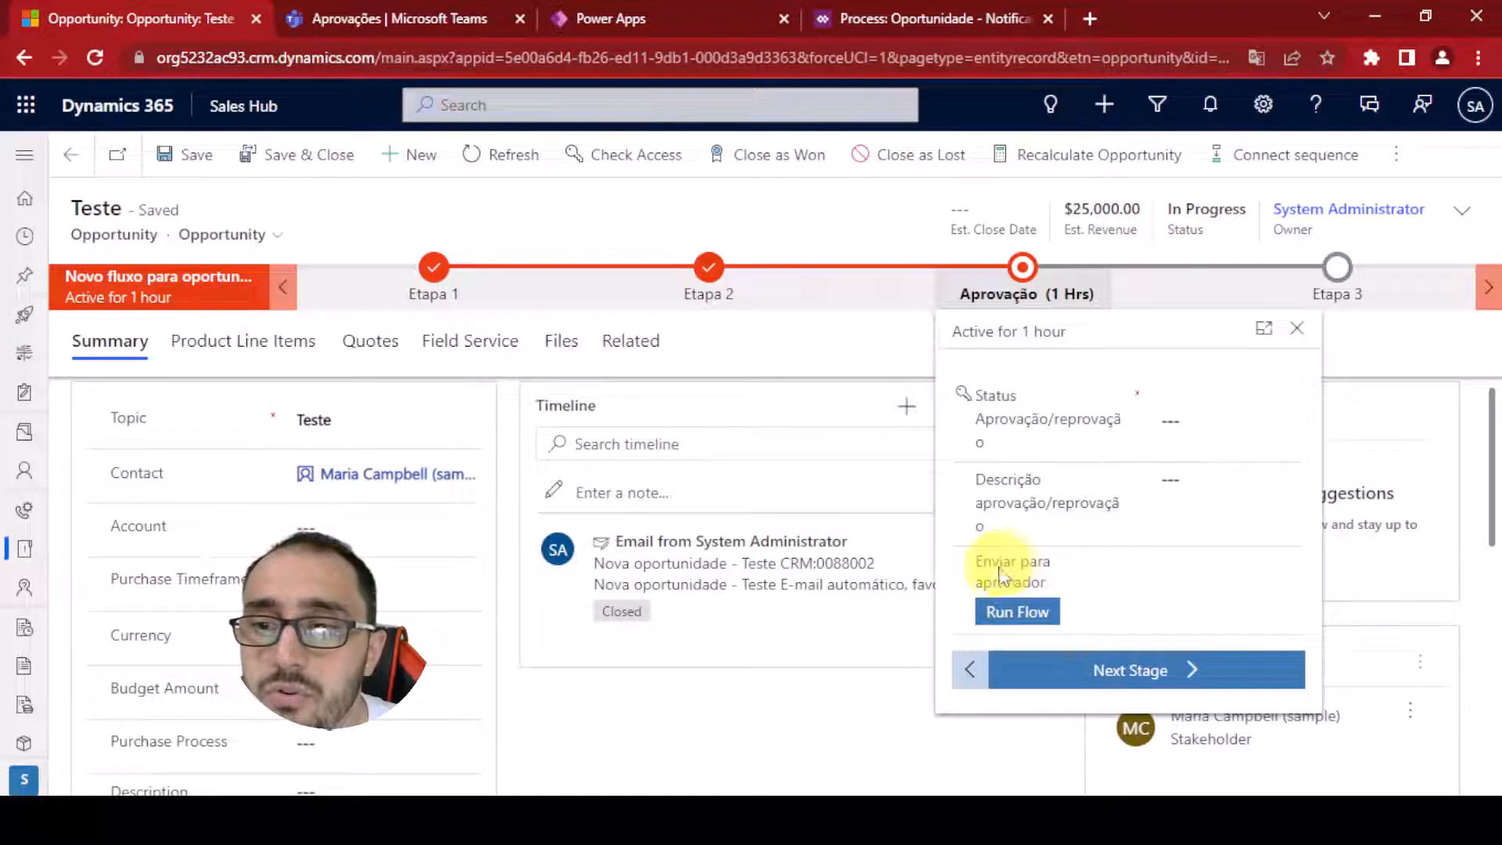
Run the Enviar para aprovador flow step from the opportunity's Aprovação stage and close the confirmation
left_click(1025, 616)
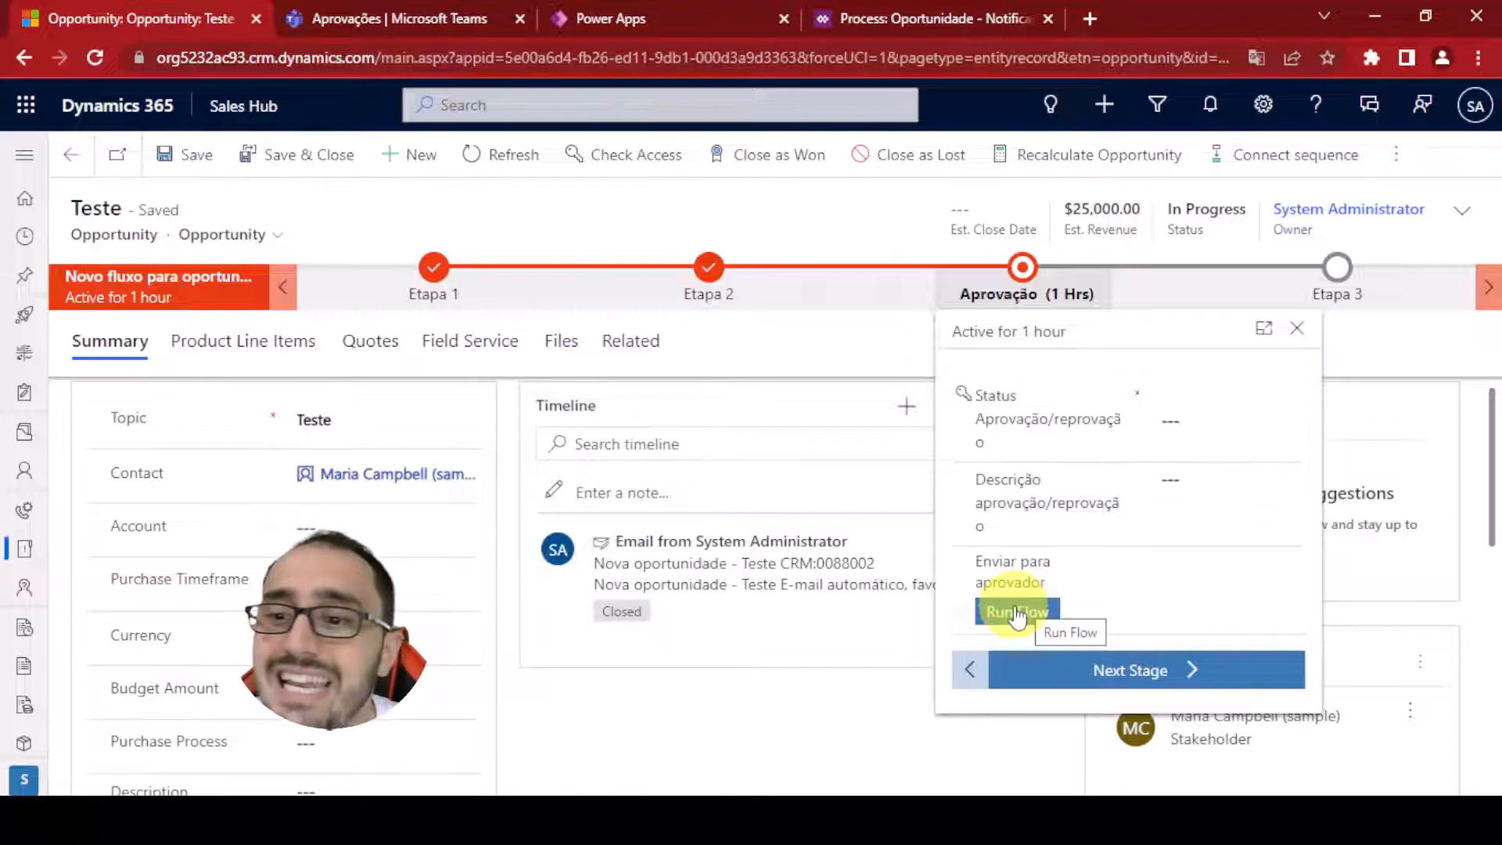
left_click(1017, 616)
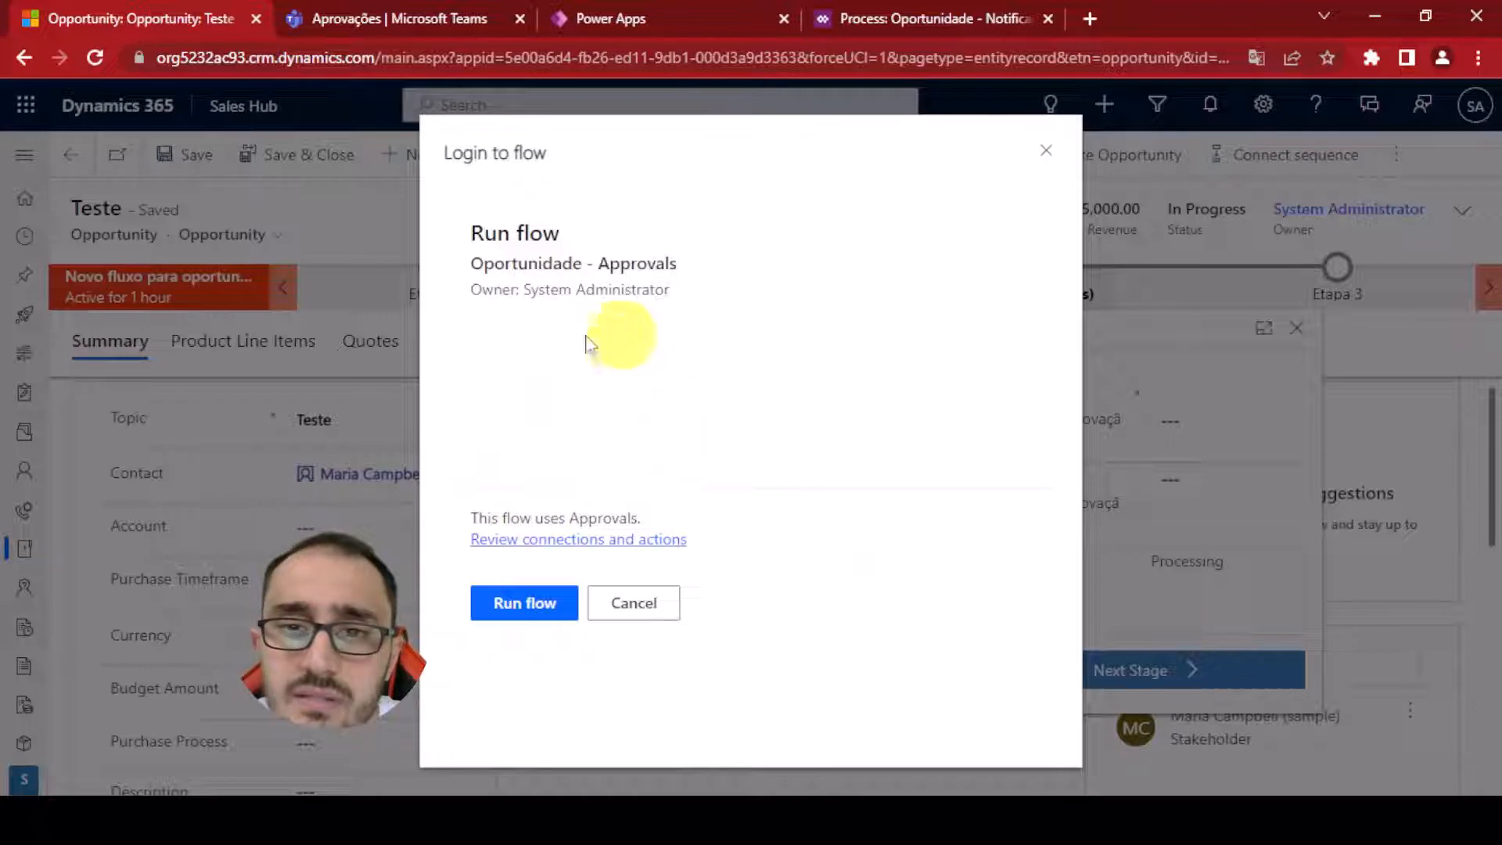
left_click(535, 621)
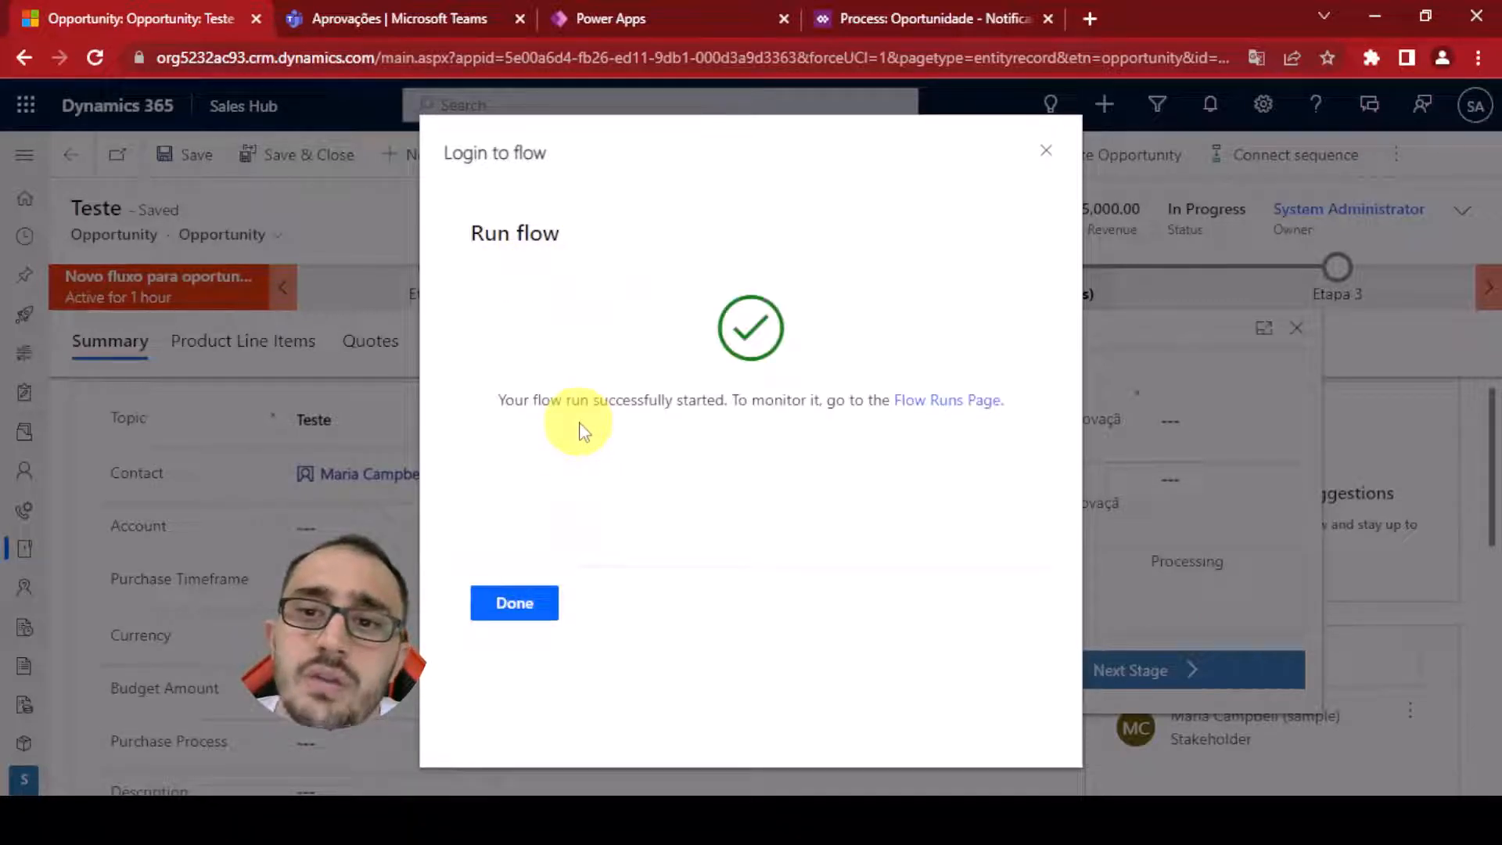
left_click(507, 604)
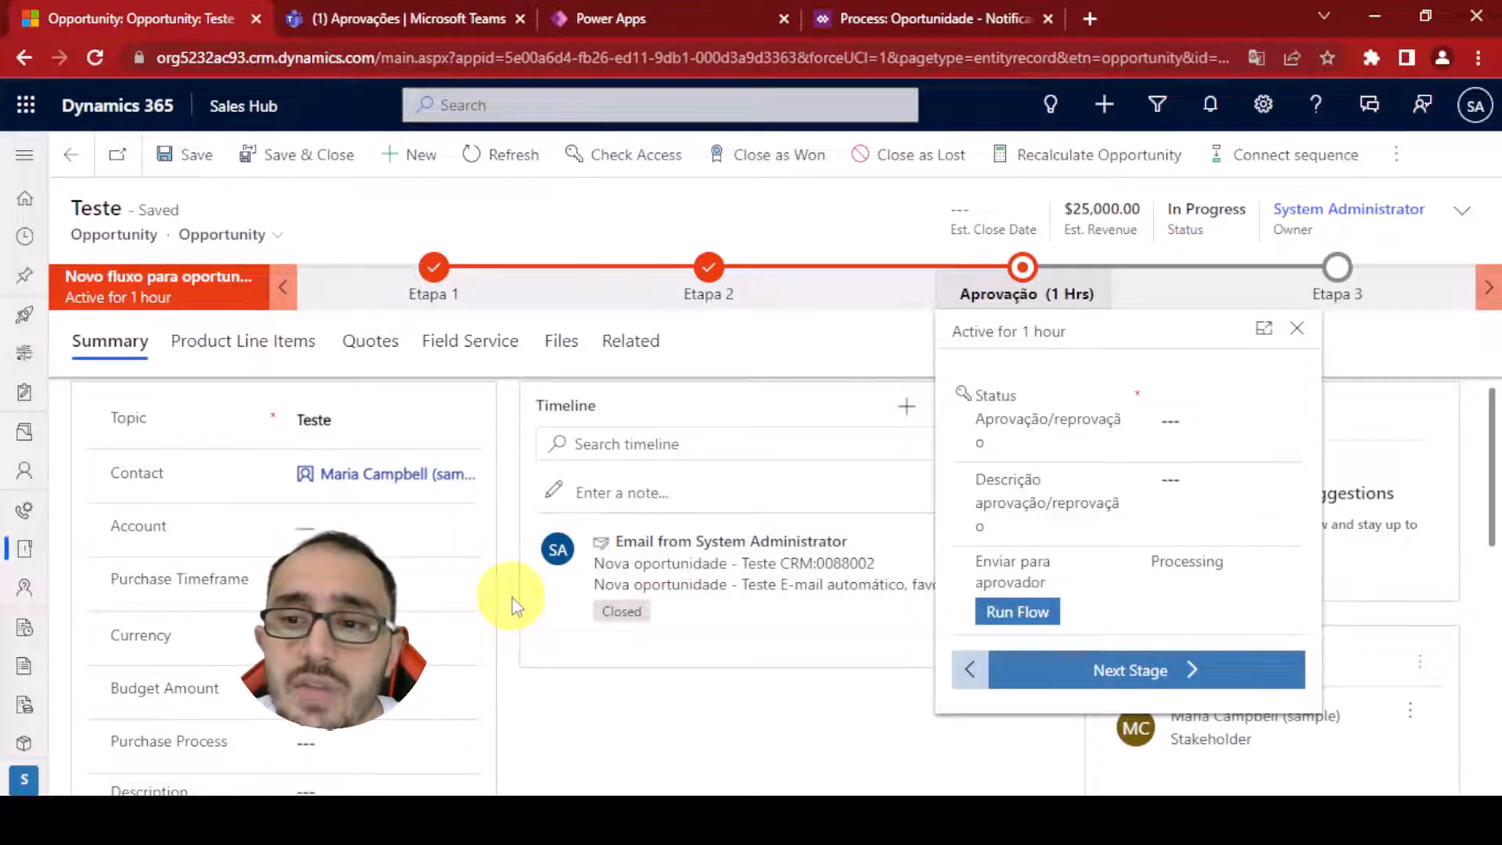
left_click(511, 606)
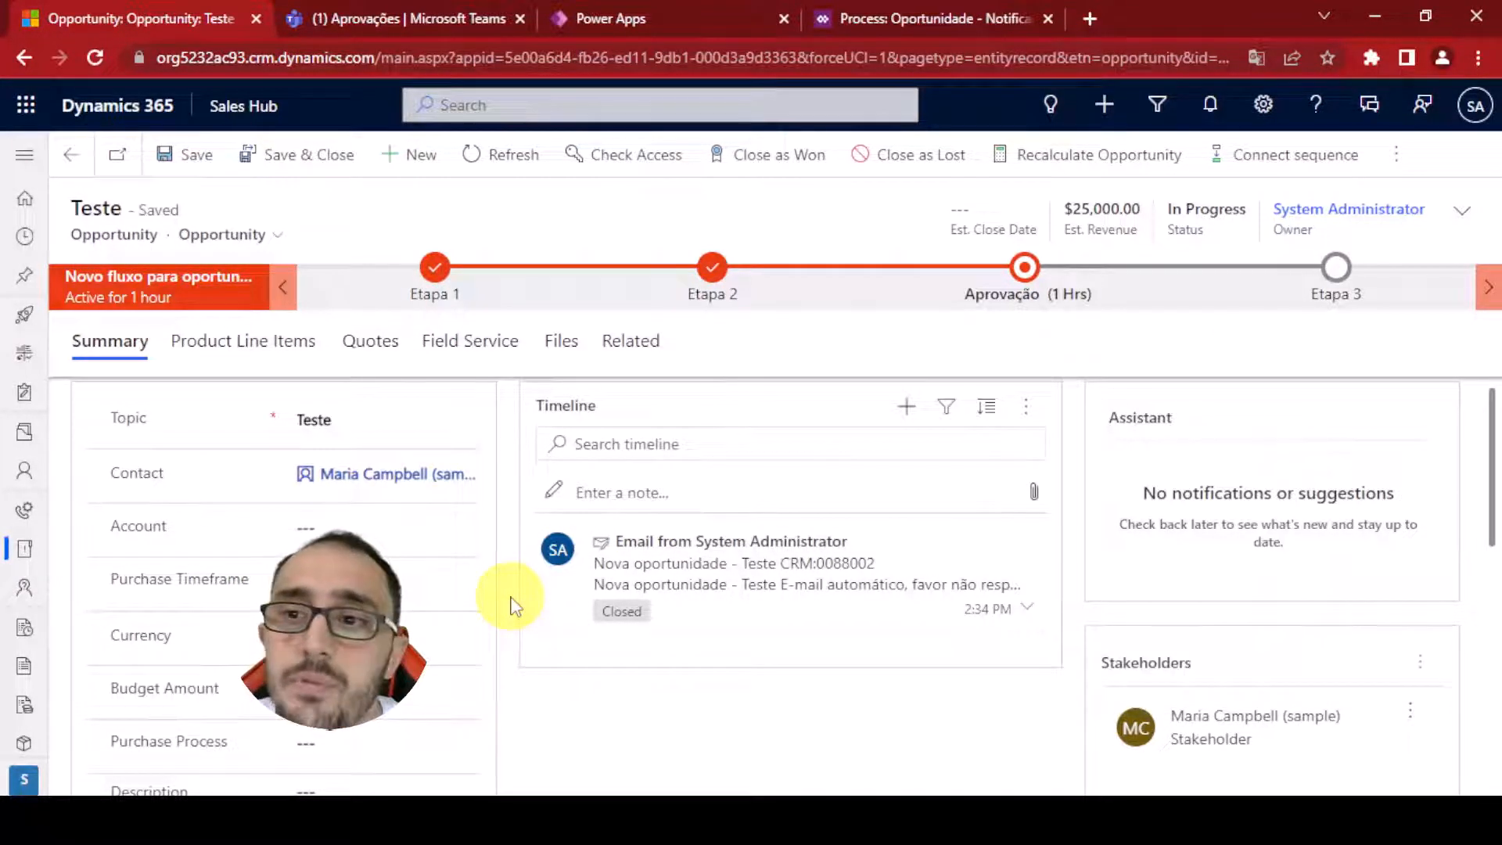
Open the new approval request in the Teams activity feed and review its details
left_click(339, 27)
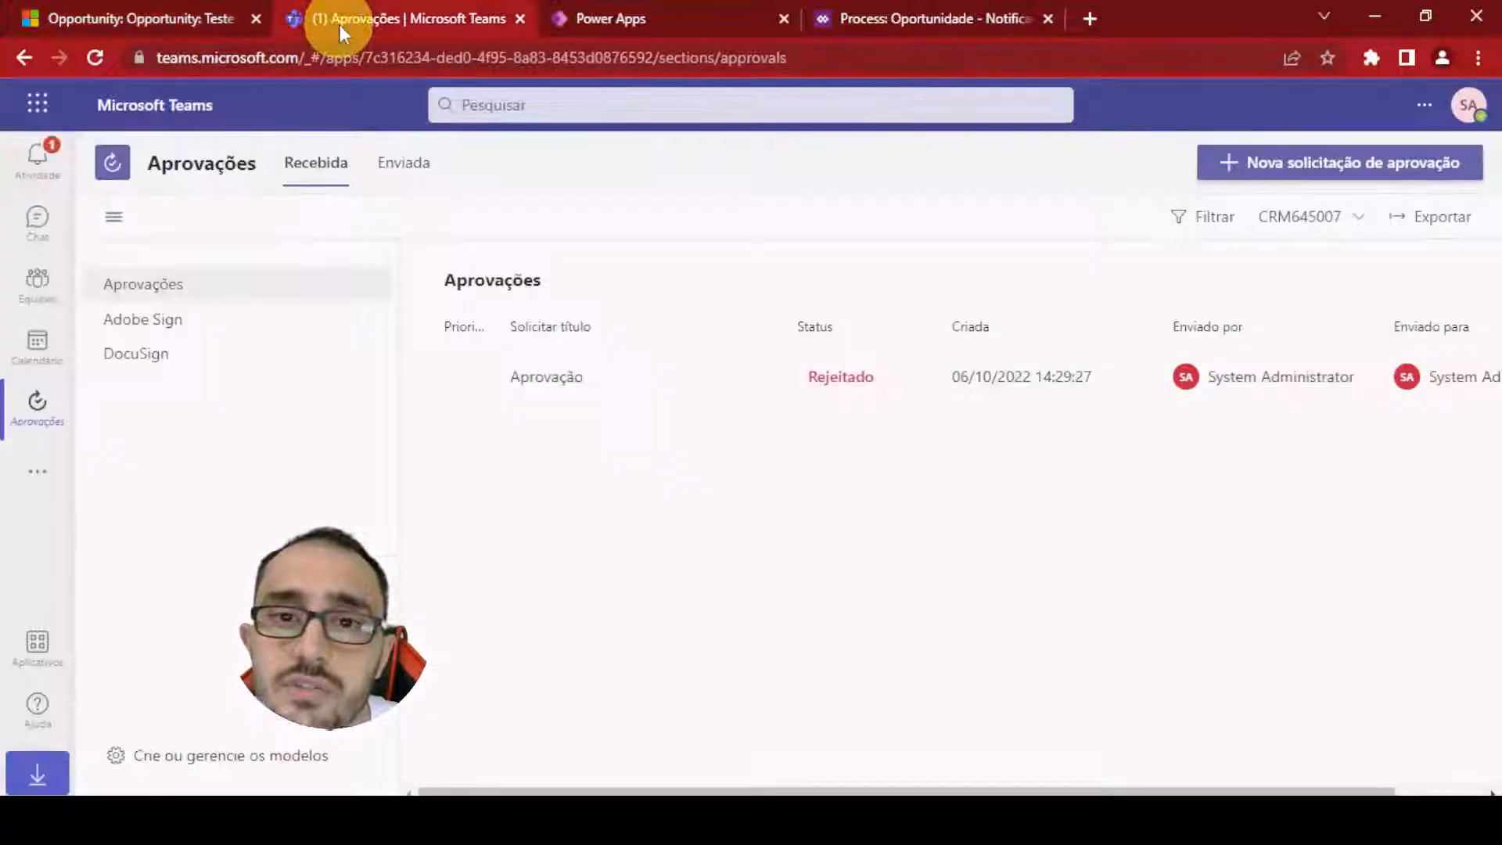
left_click(50, 183)
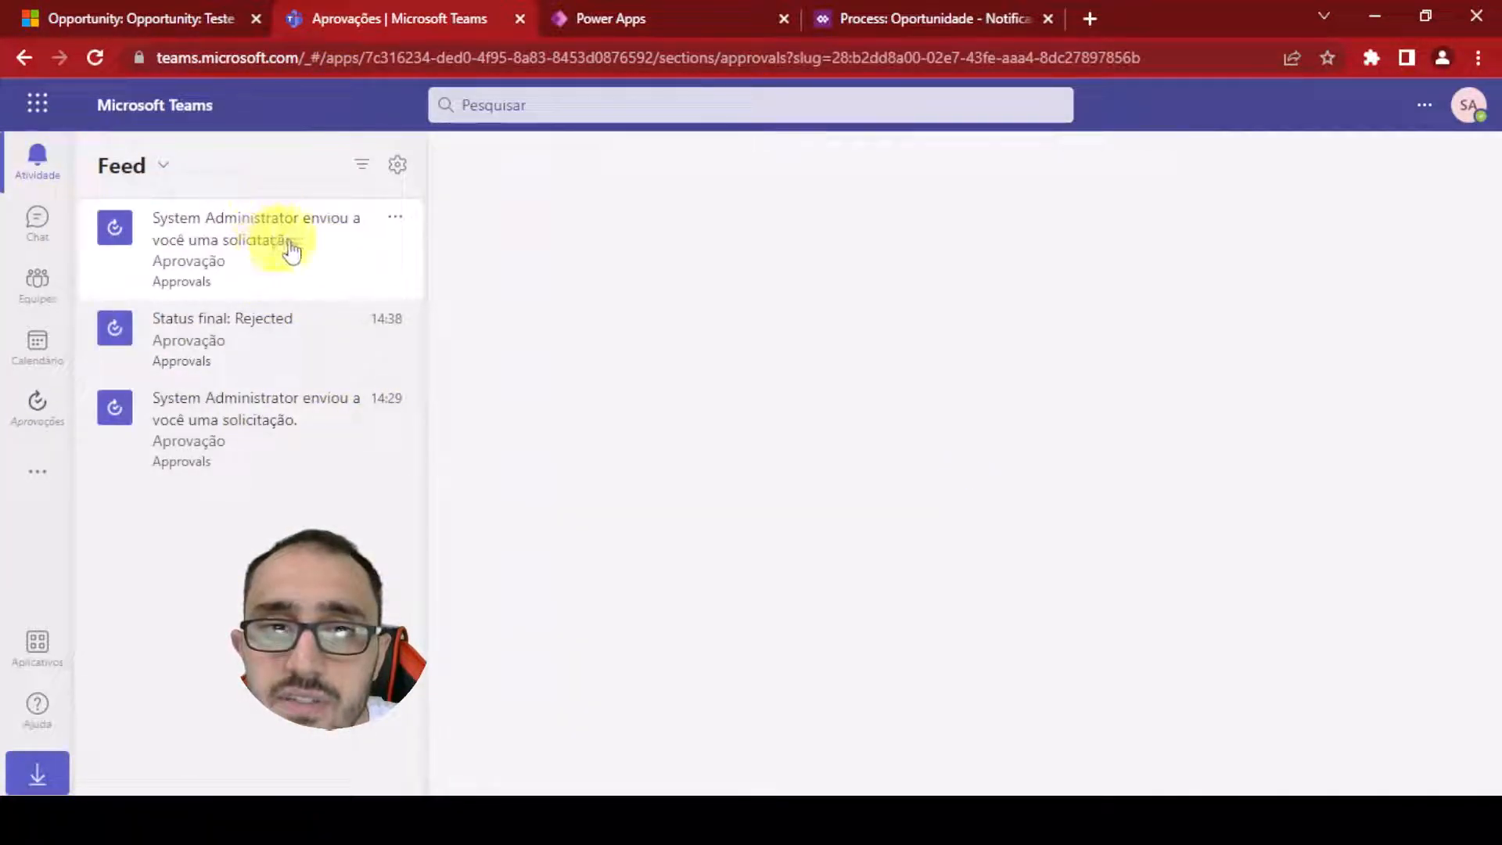
left_click(285, 249)
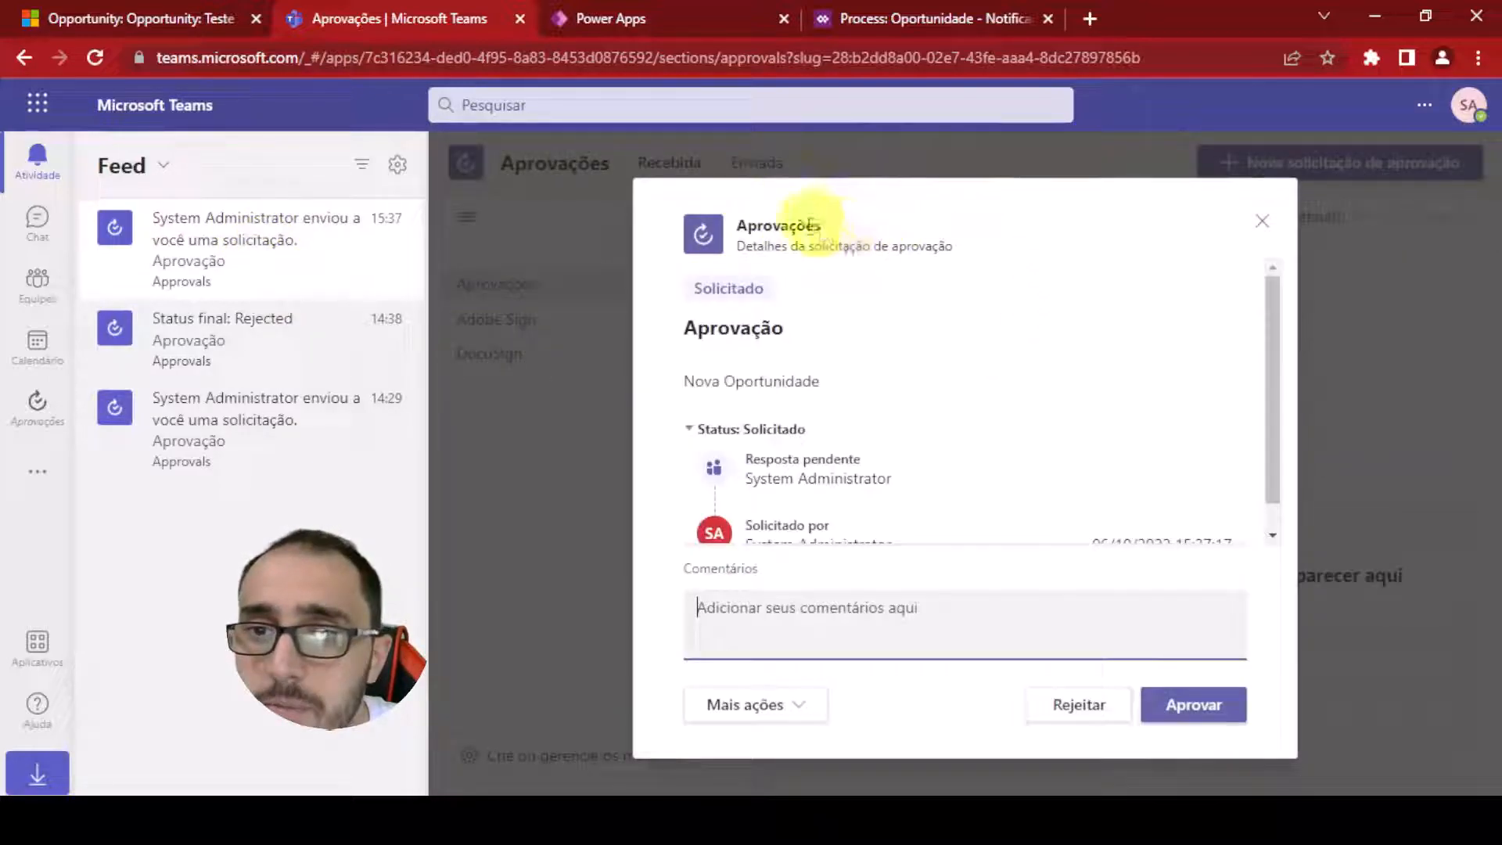
scroll(855, 352, "down", 1)
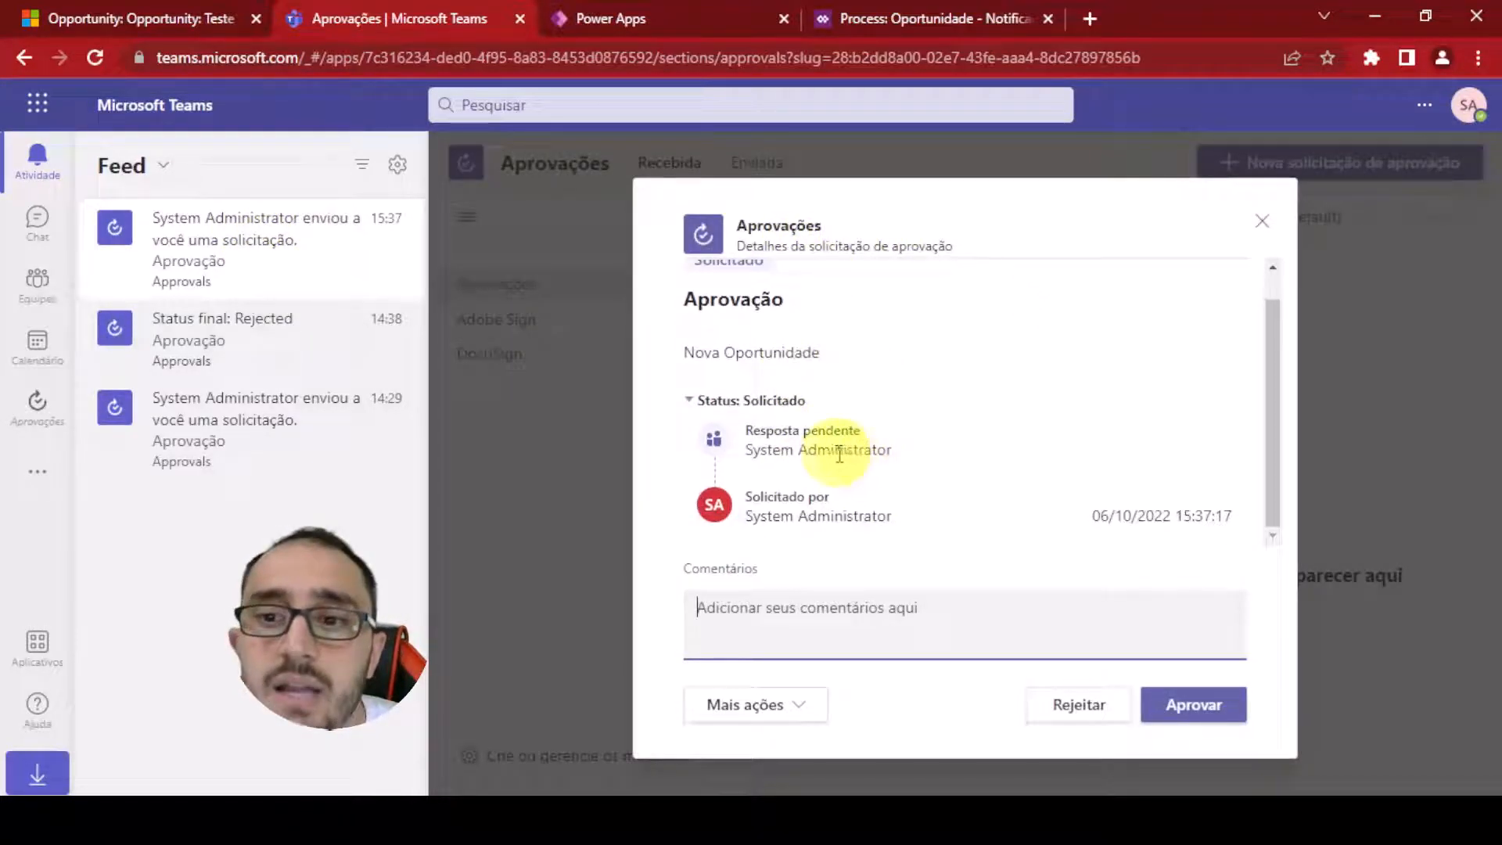
scroll(840, 454, "up", 1)
triple_click(813, 384)
left_click(804, 389)
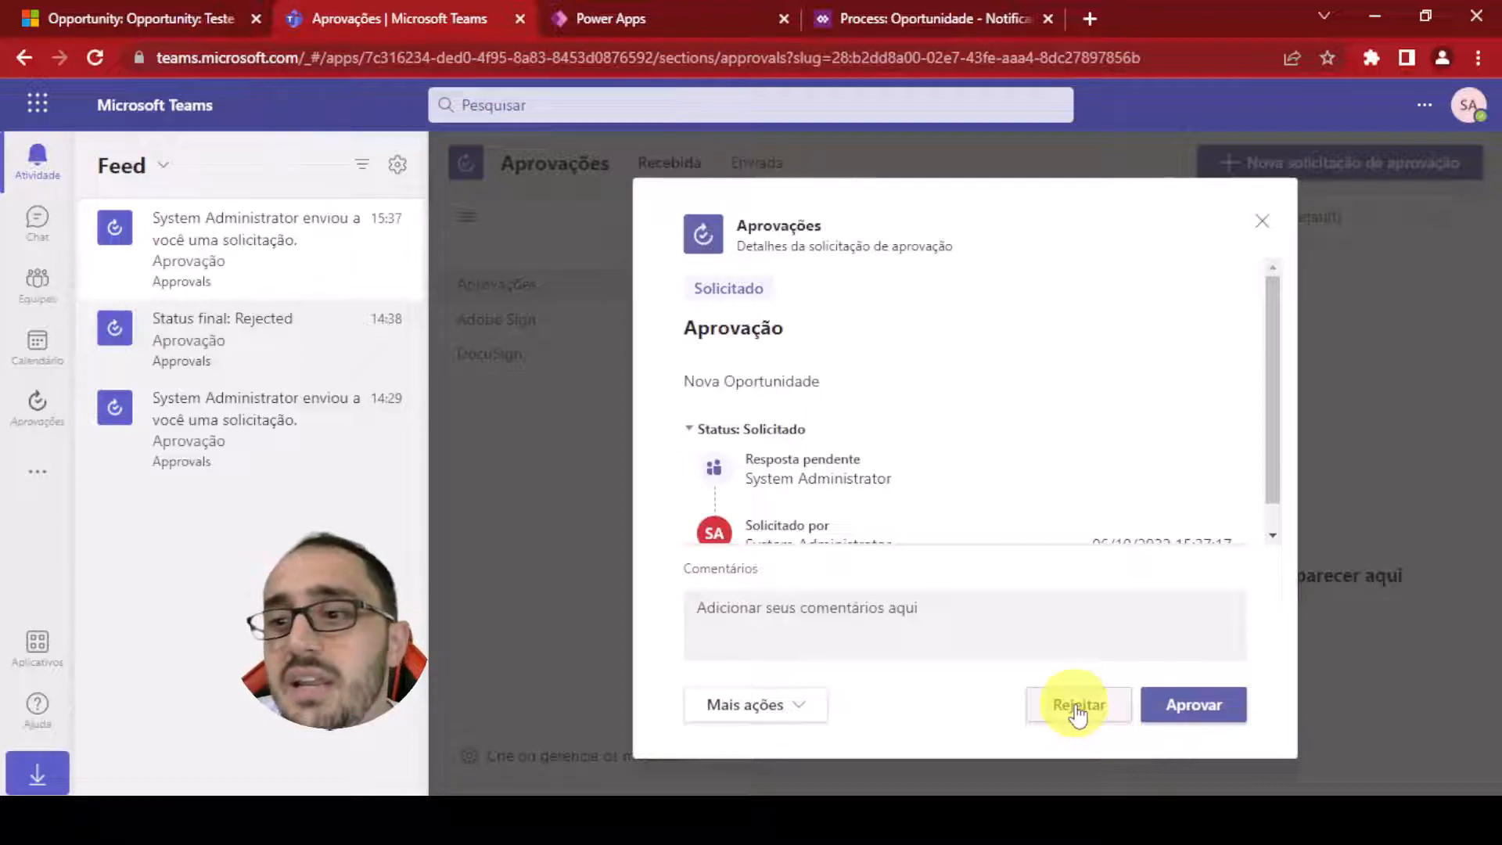
Return to the opportunity, switch to the process designer and add an Action Step to the Aprovação stage
left_click(205, 19)
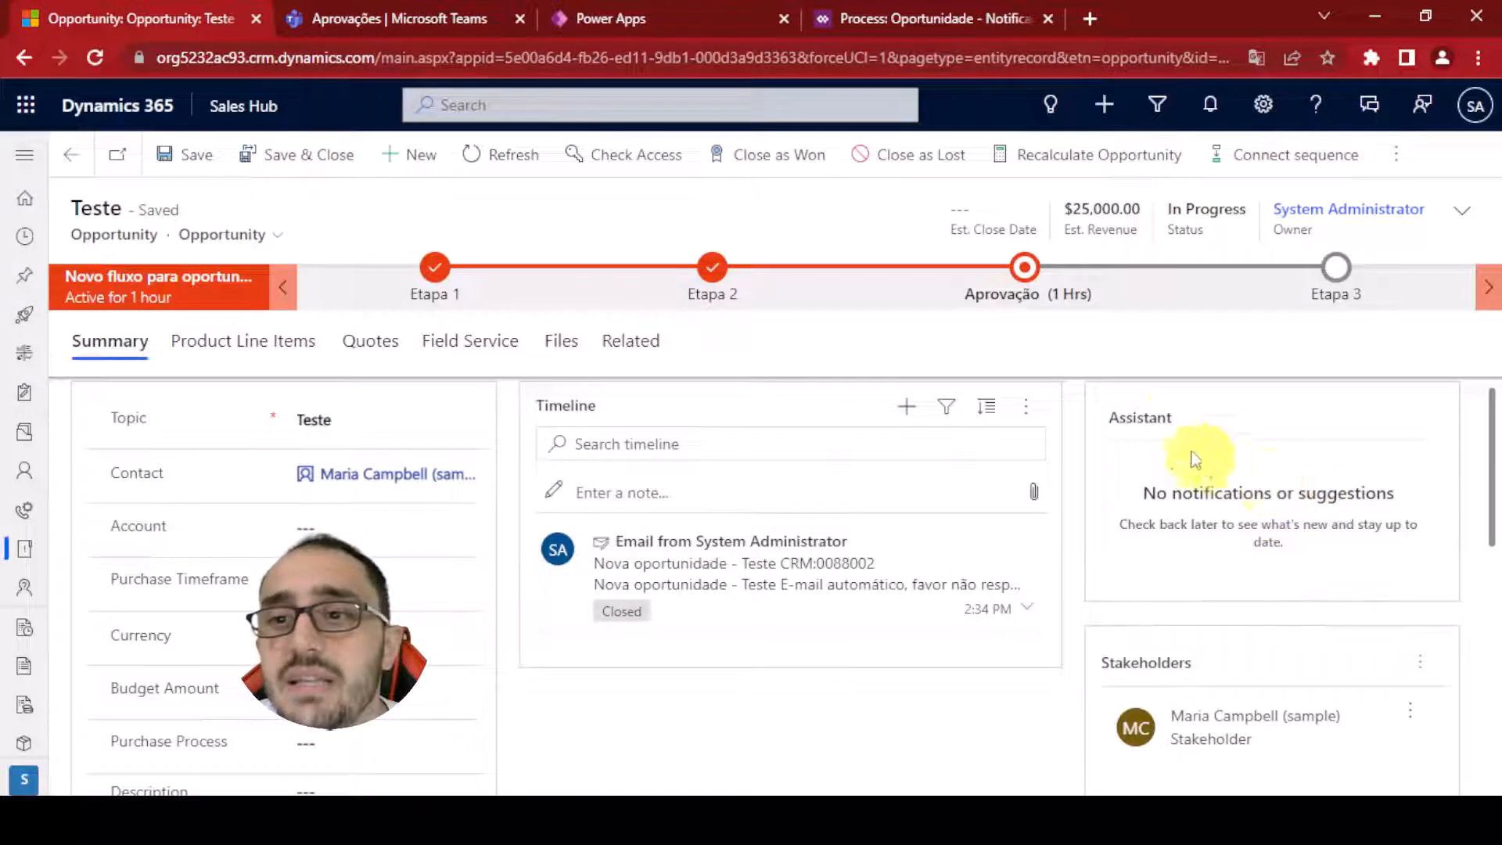
left_click(1043, 300)
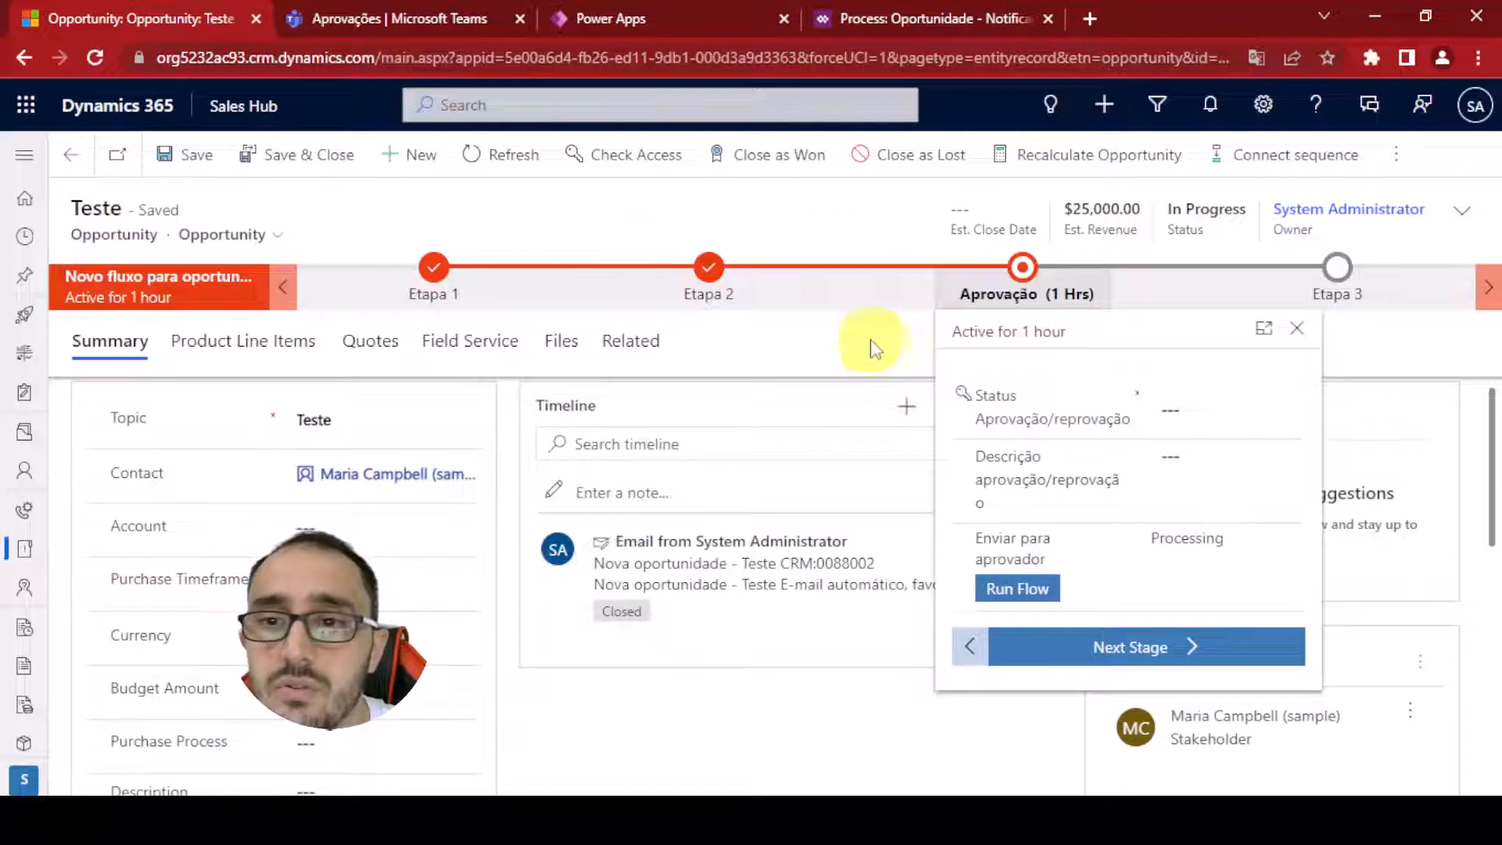
left_click(806, 325)
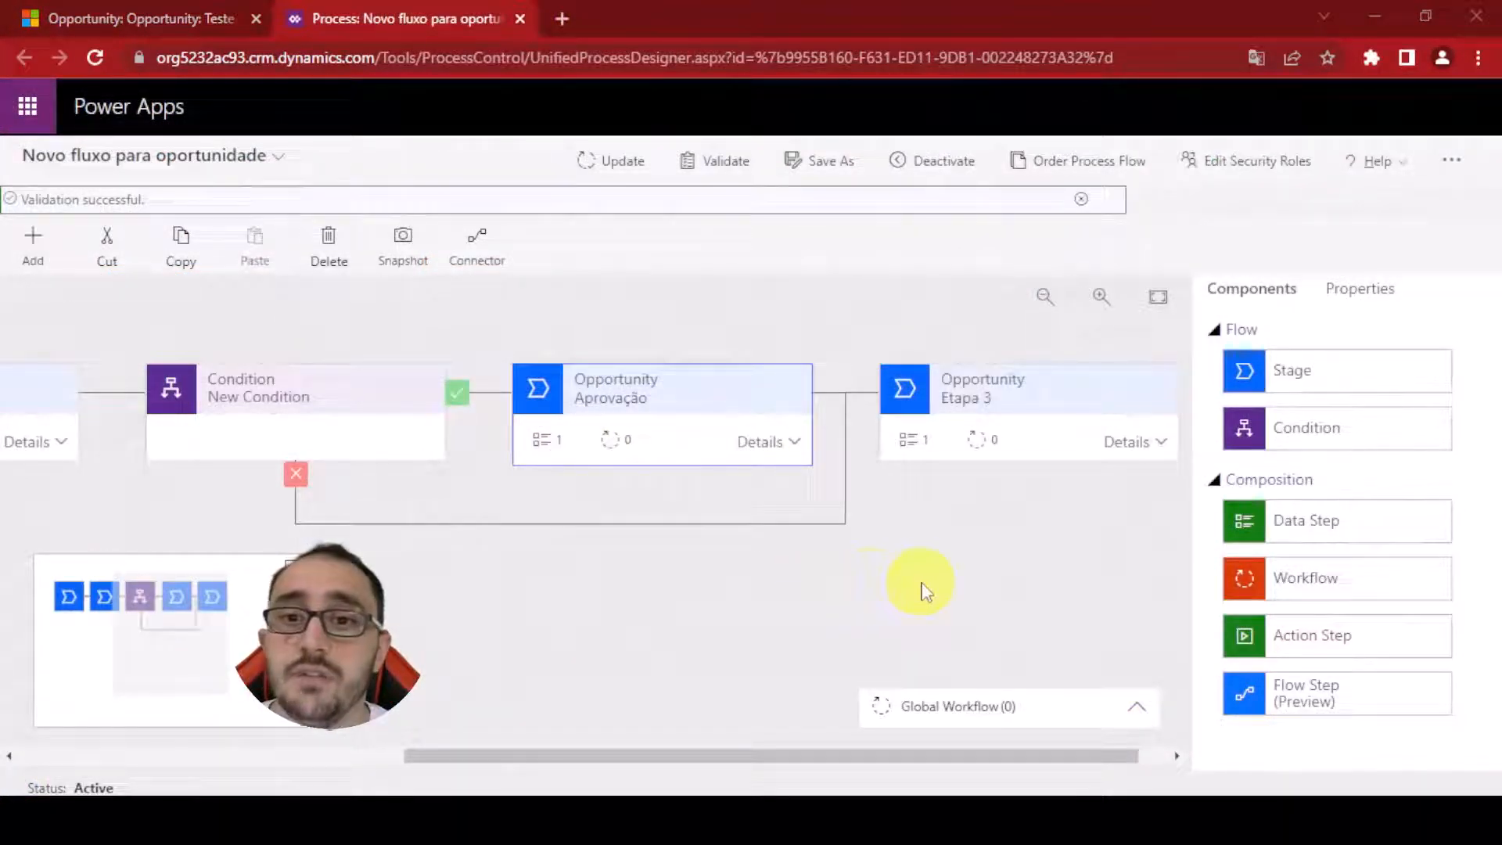
left_click(794, 442)
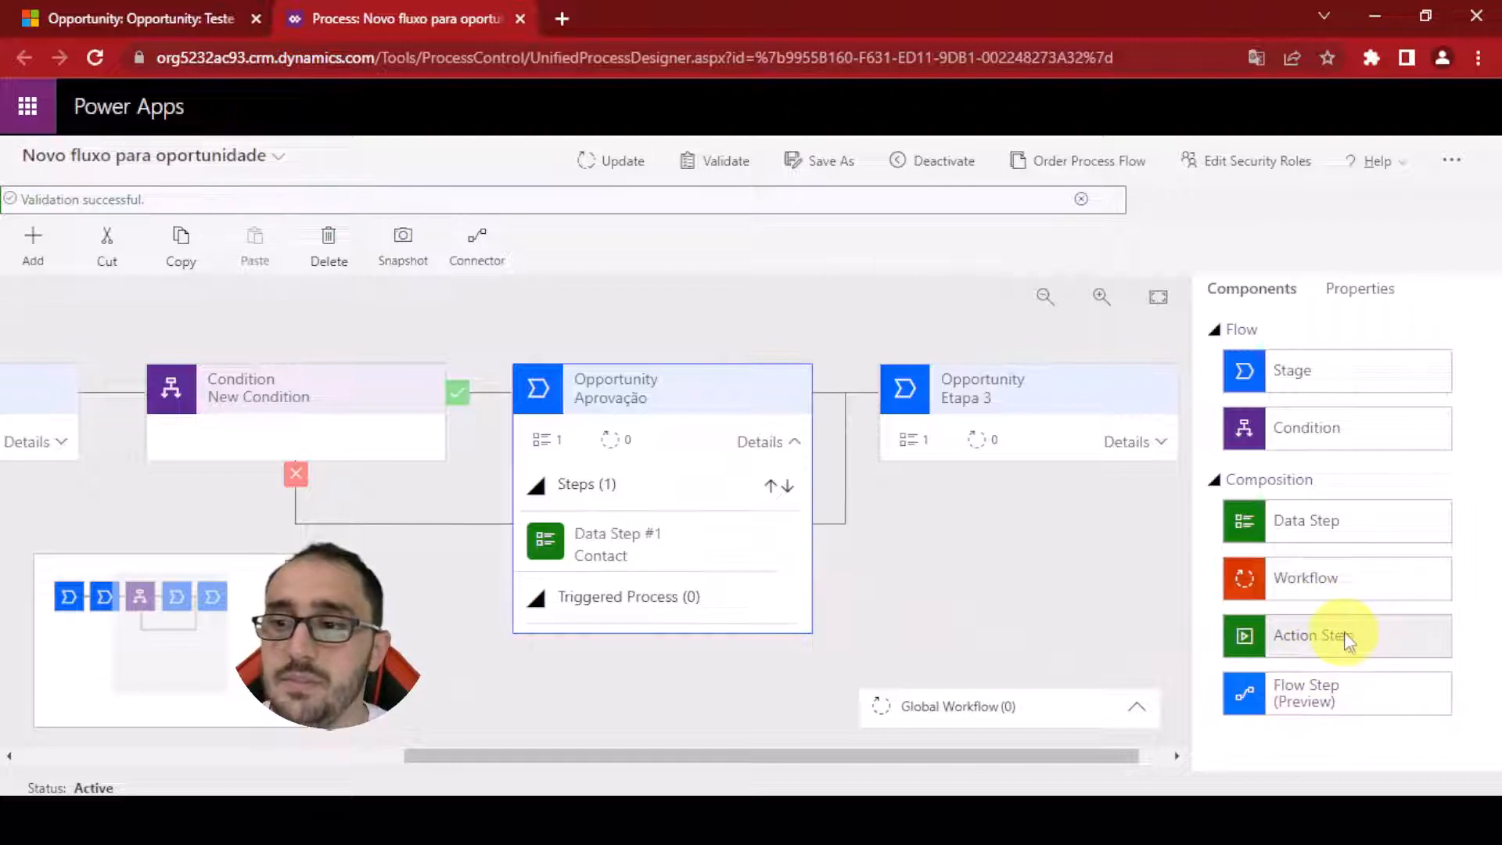
left_click_drag(1330, 638, 623, 604)
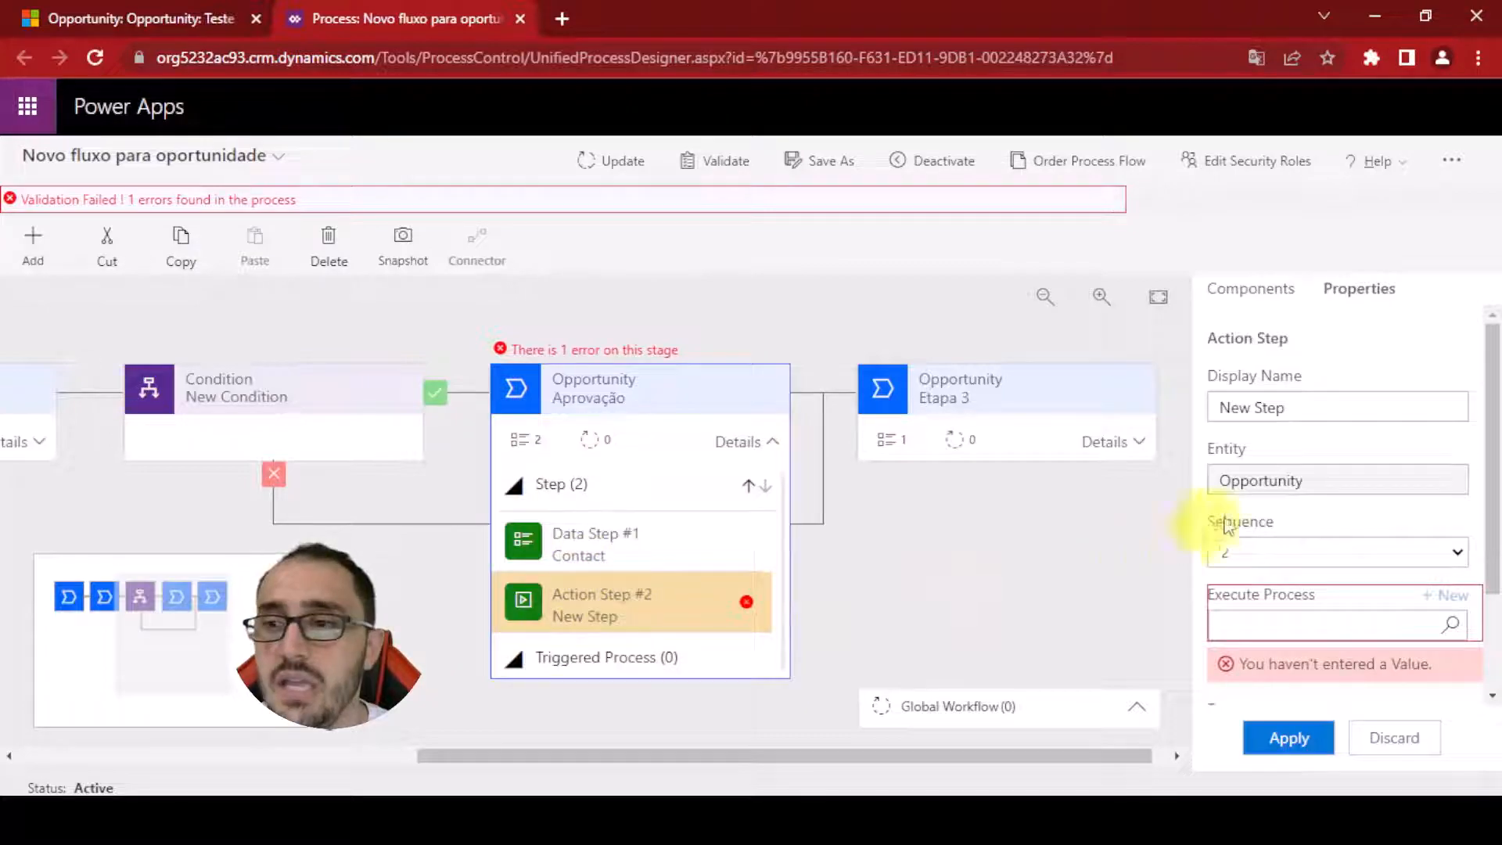
Rename the action step to Enviar para aprovação
triple_click(1393, 406)
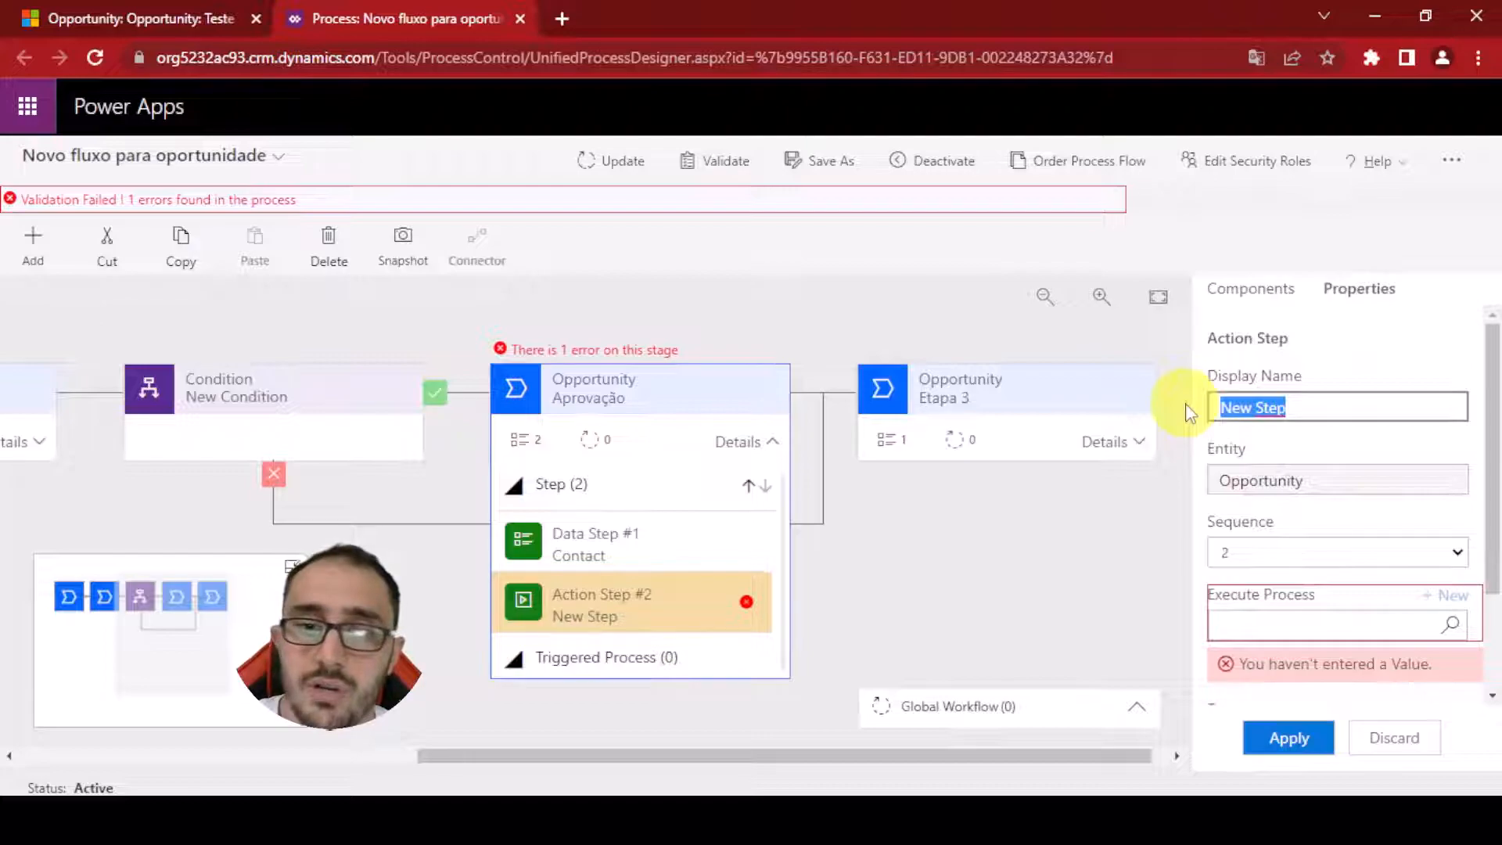
type("Rodar aprovação")
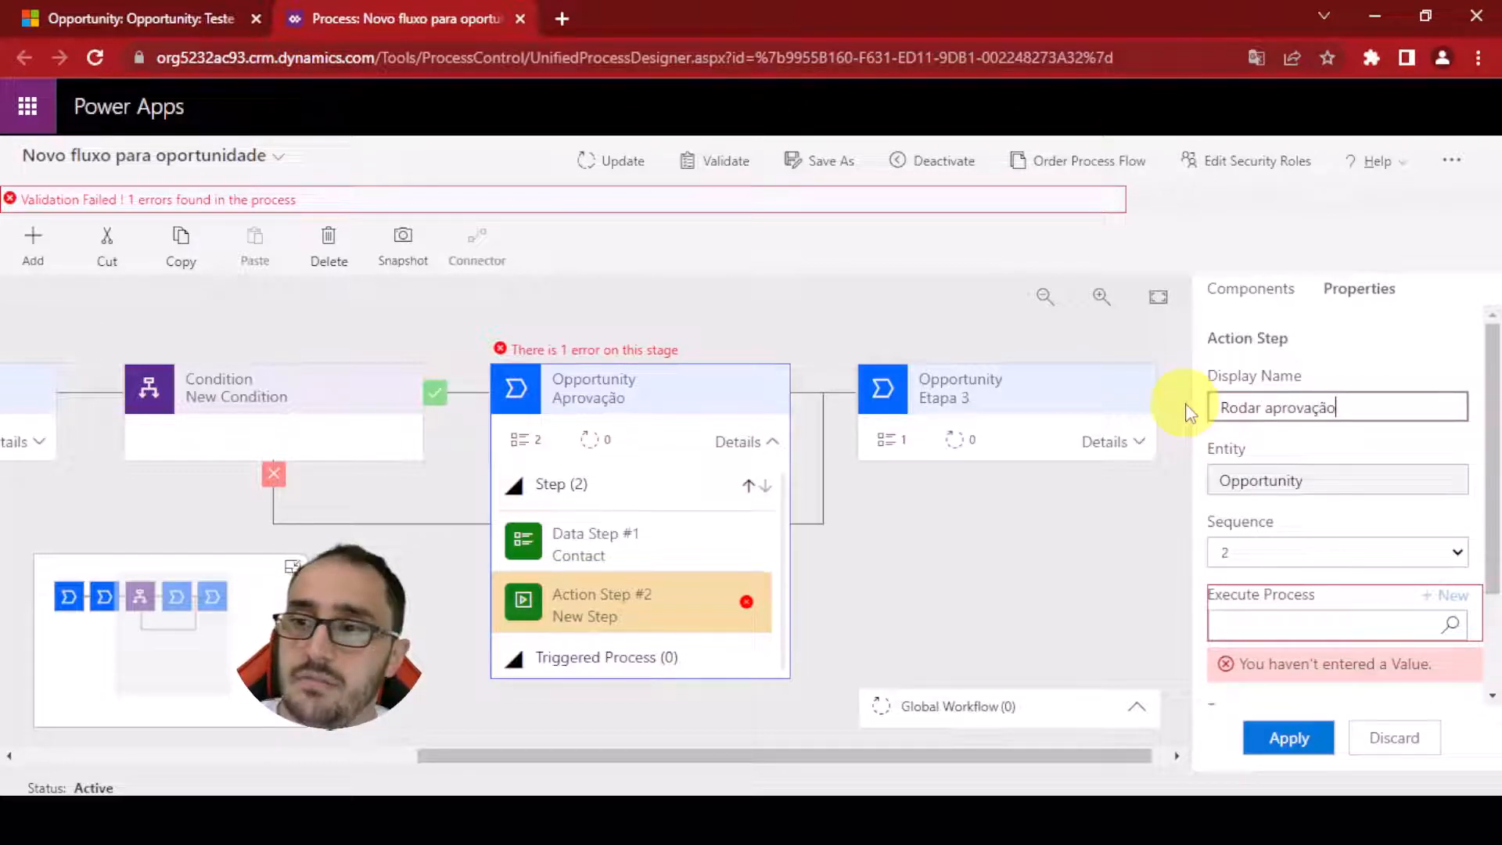
type("Enviar para")
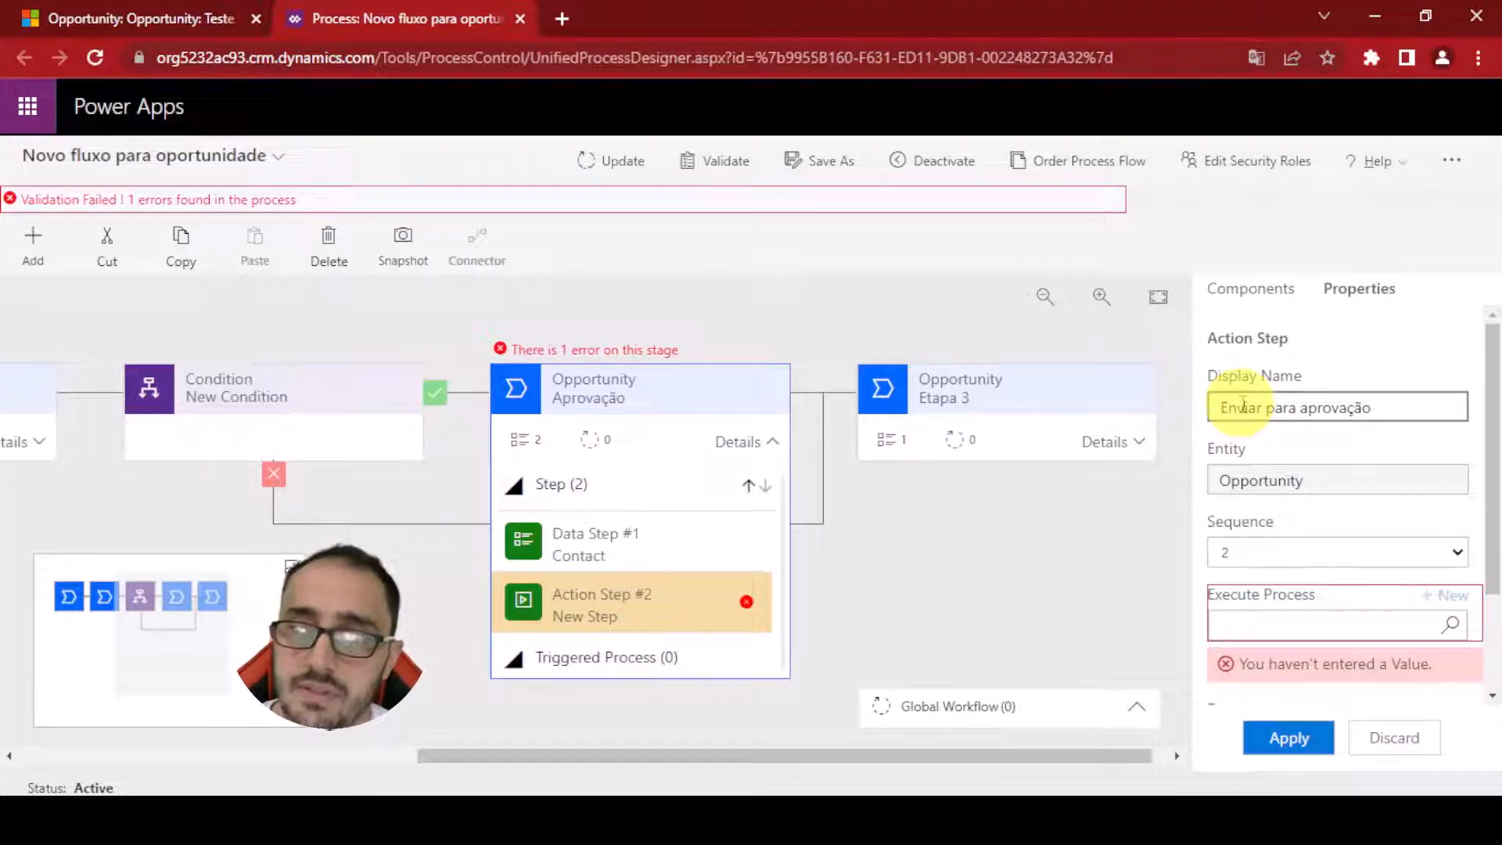
Set the action step's Execute Process to Oportunidade - Notificação para aprovador, apply, and update the process flow
left_click(1319, 452)
scroll(1320, 460, "down", 2)
scroll(1341, 491, "up", 2)
scroll(1354, 508, "down", 2)
left_click(1354, 489)
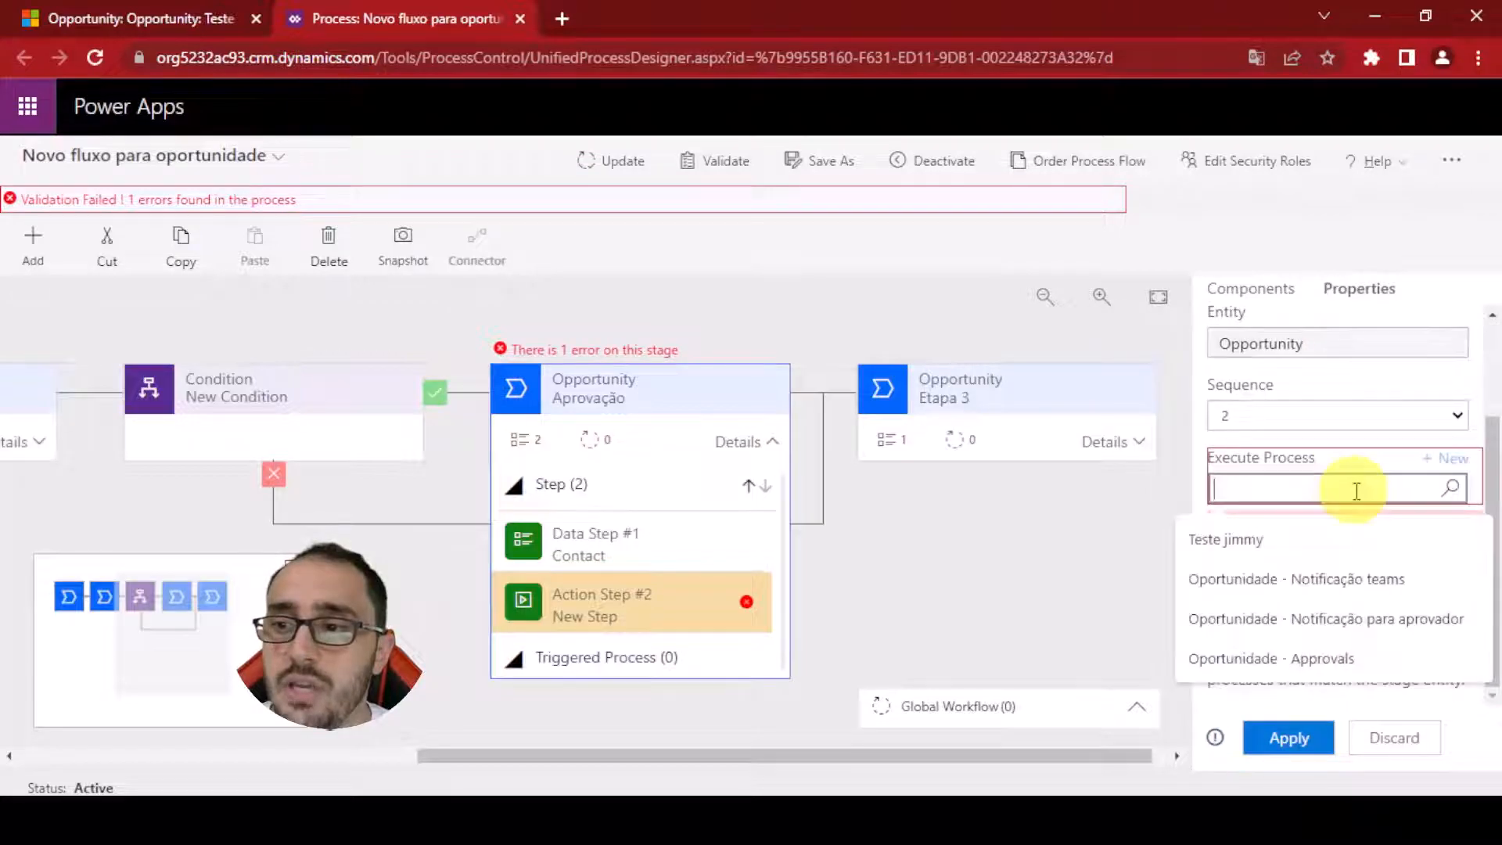
left_click(1451, 488)
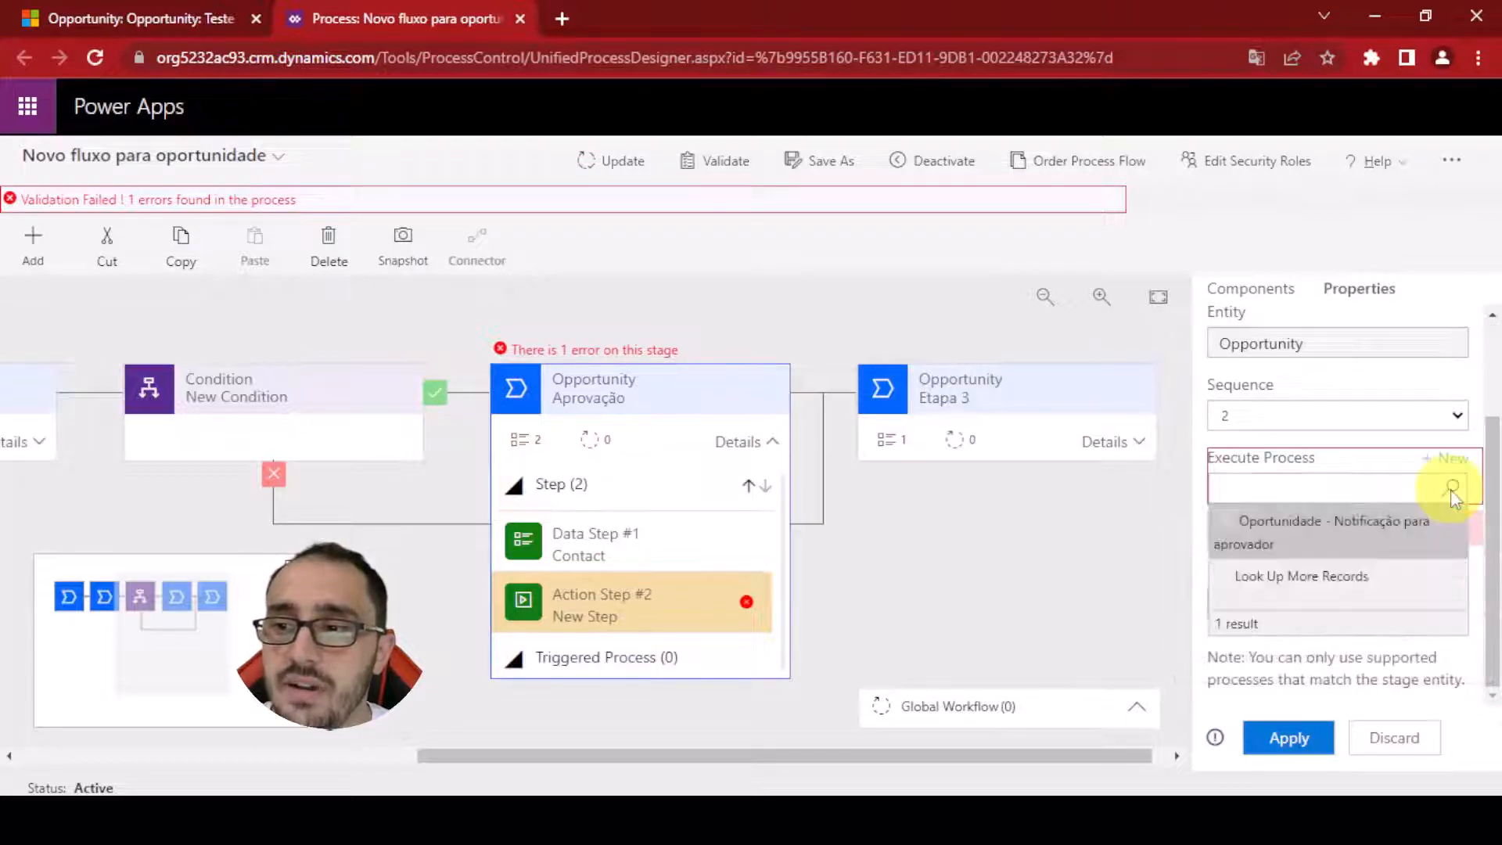
left_click(1303, 538)
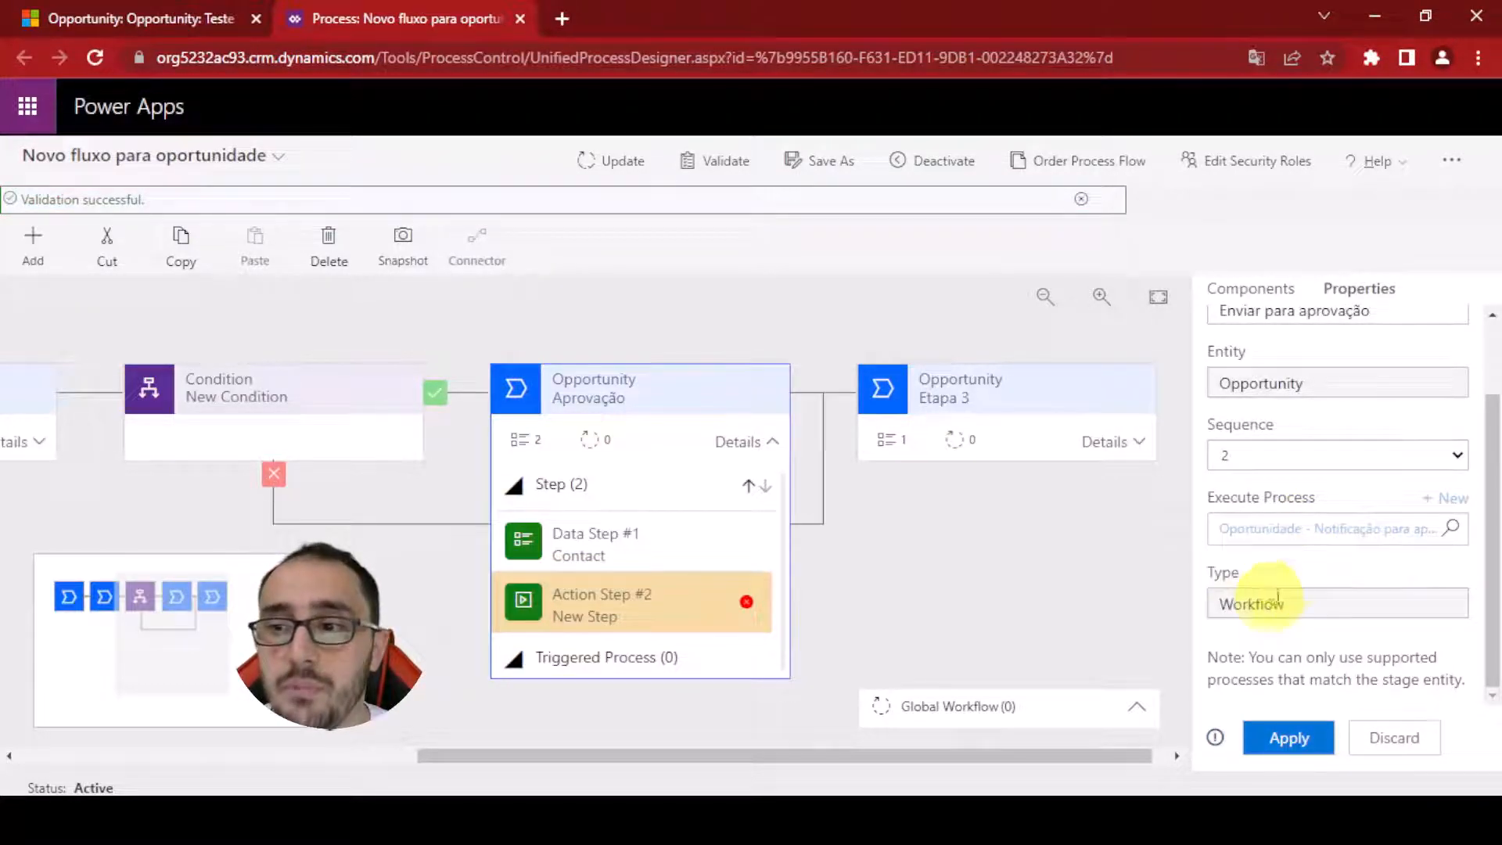
left_click(1283, 738)
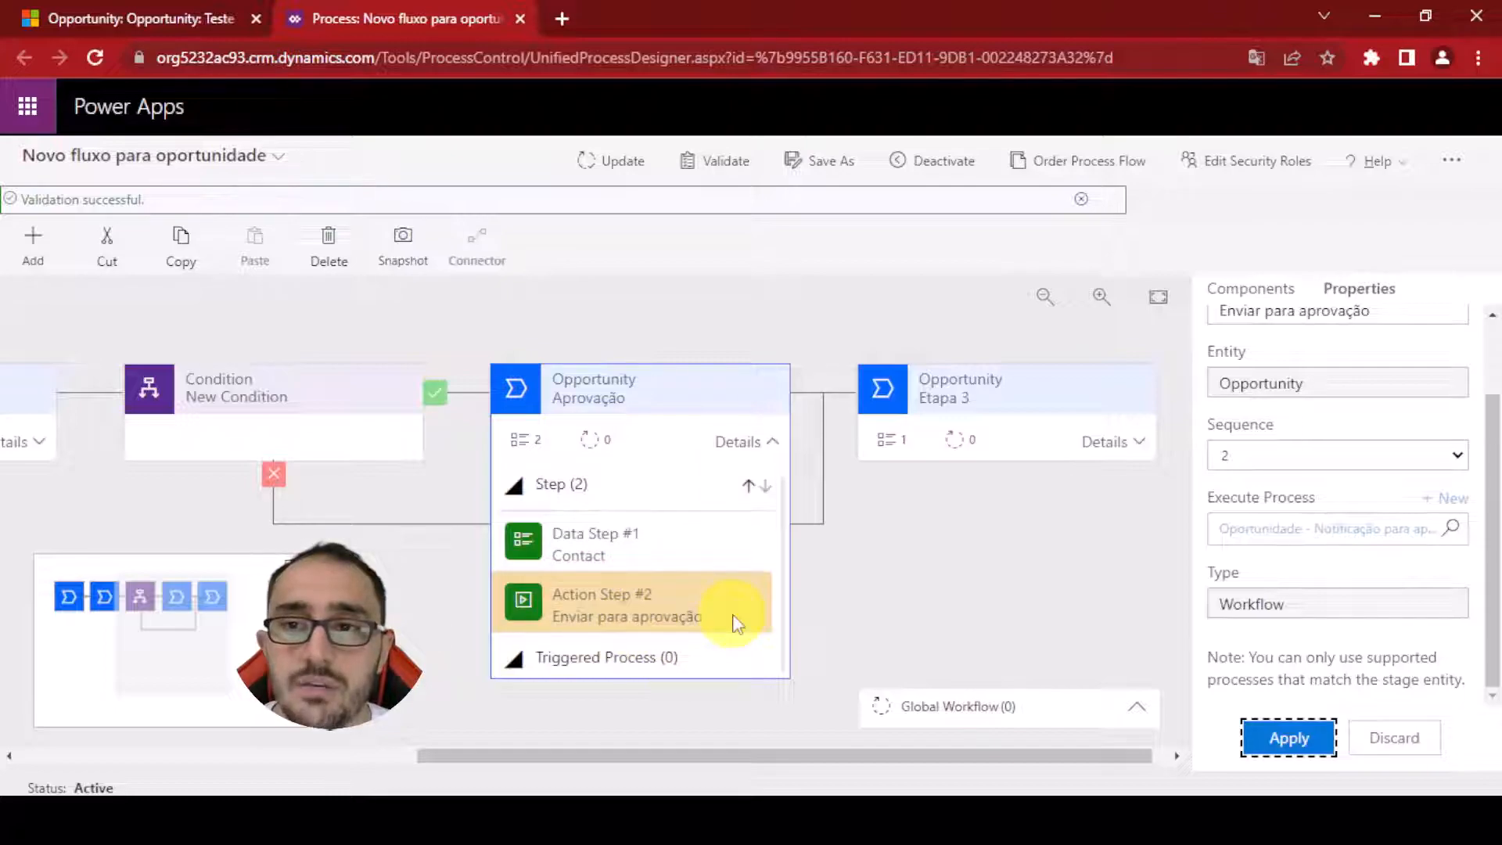
left_click(625, 162)
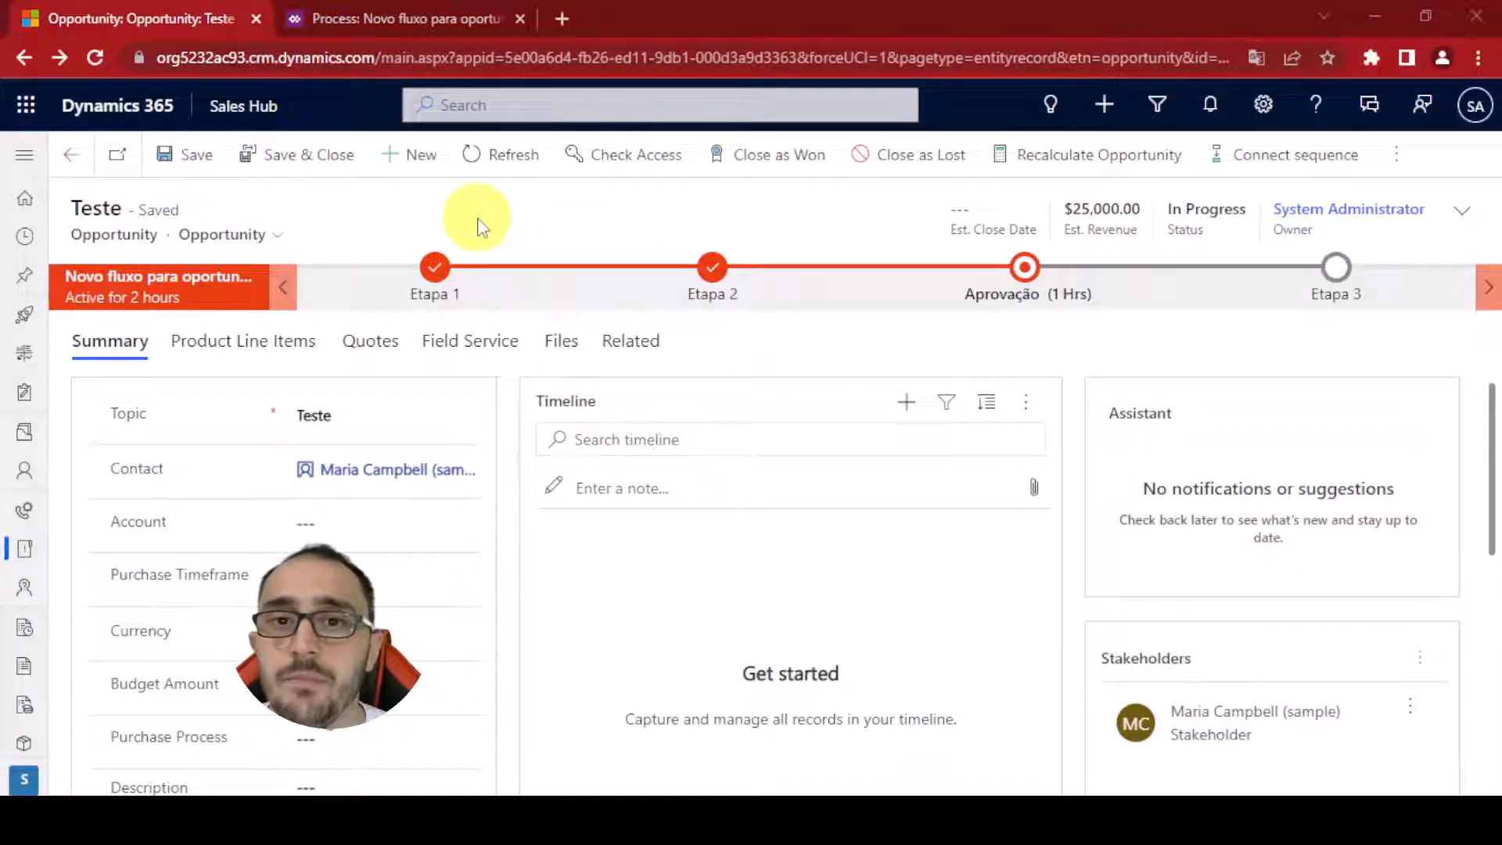
Execute the Enviar para aprovação step from the opportunity's Aprovação stage and refresh the timeline
left_click(1019, 305)
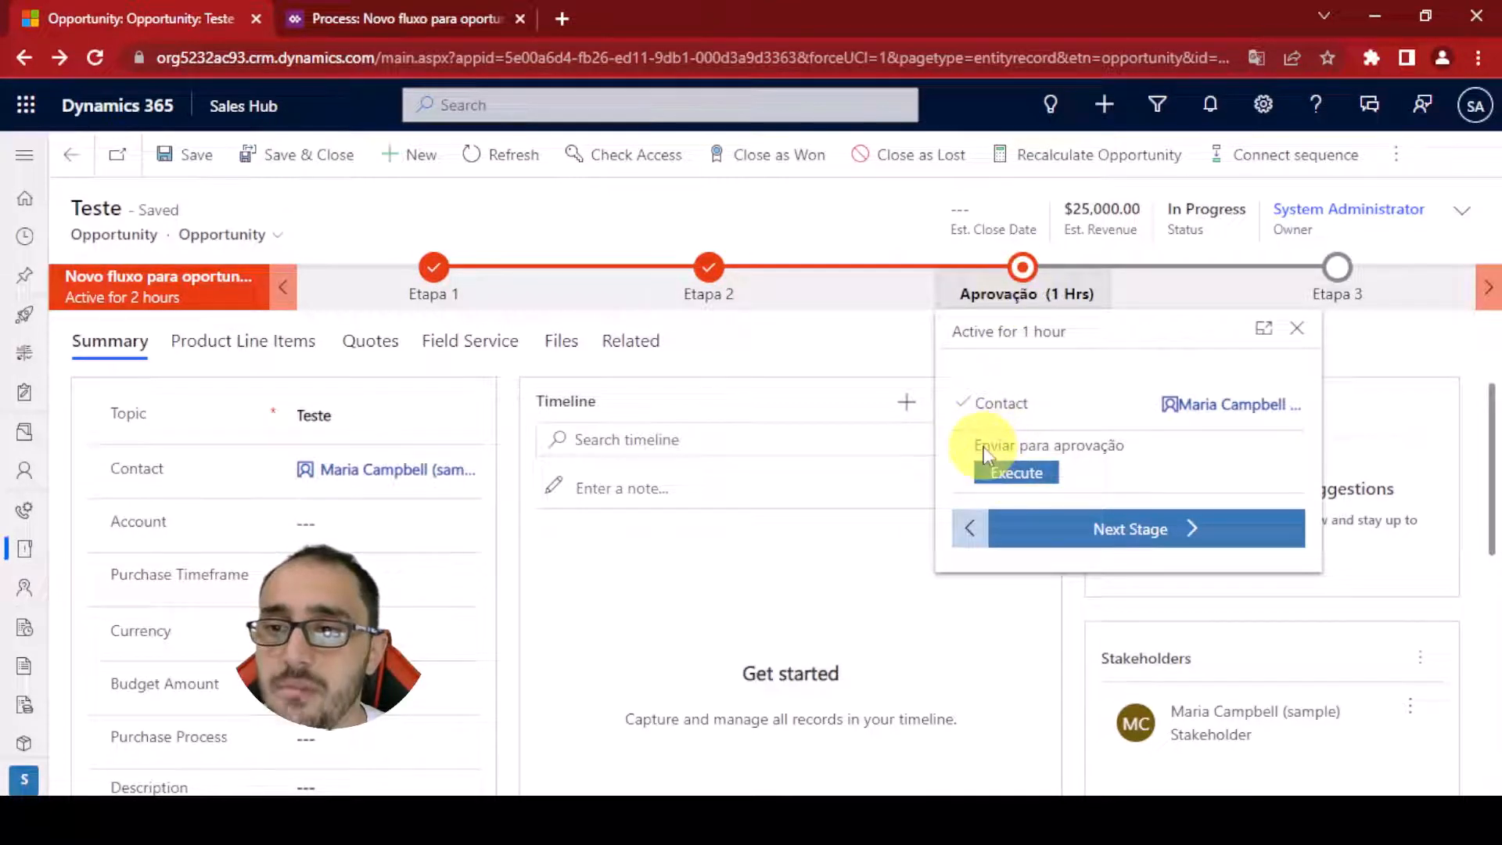
left_click(1040, 474)
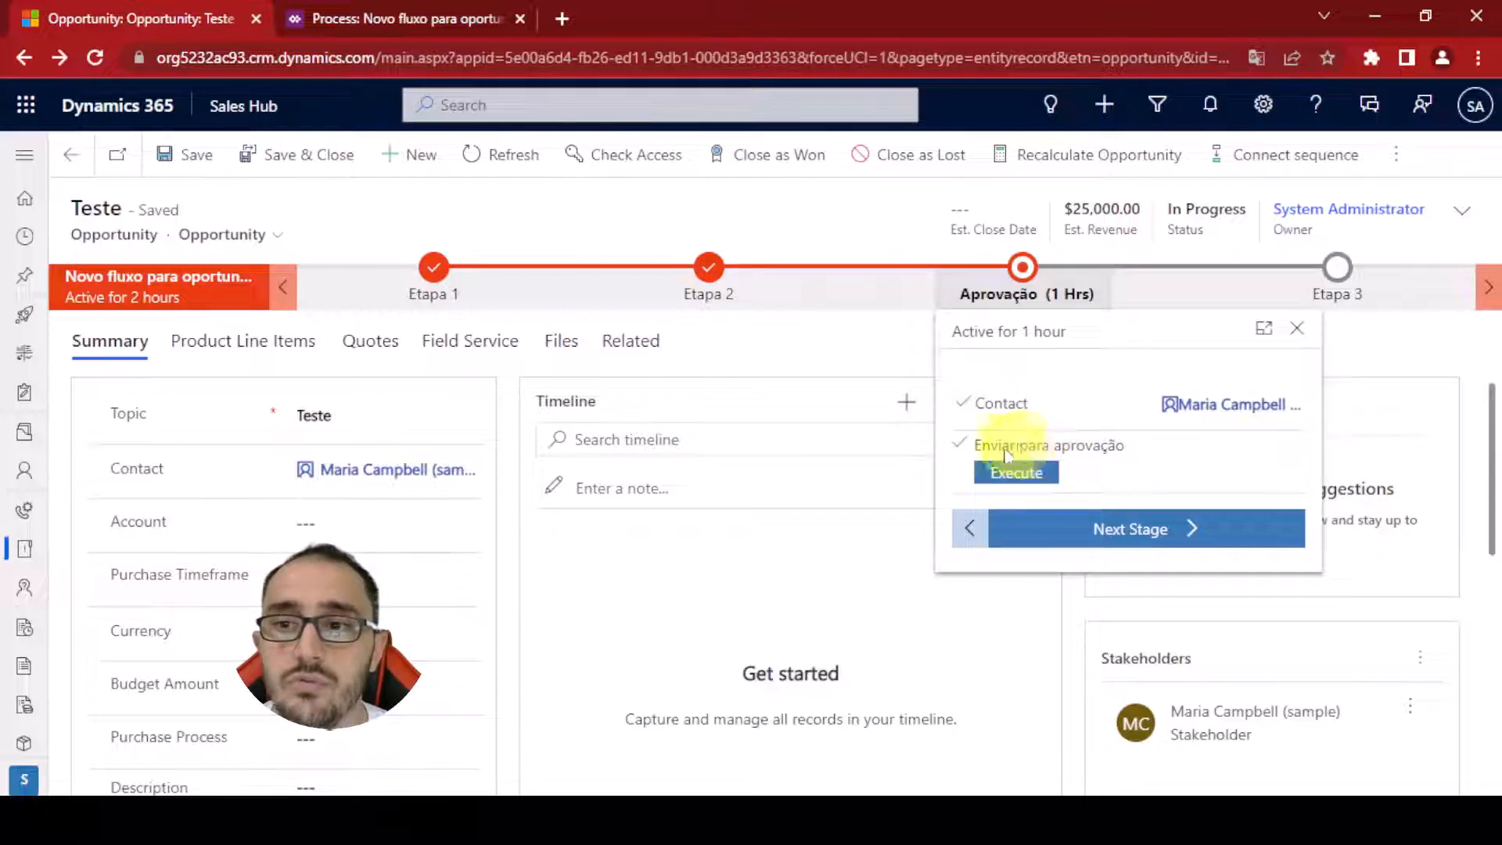
left_click(819, 565)
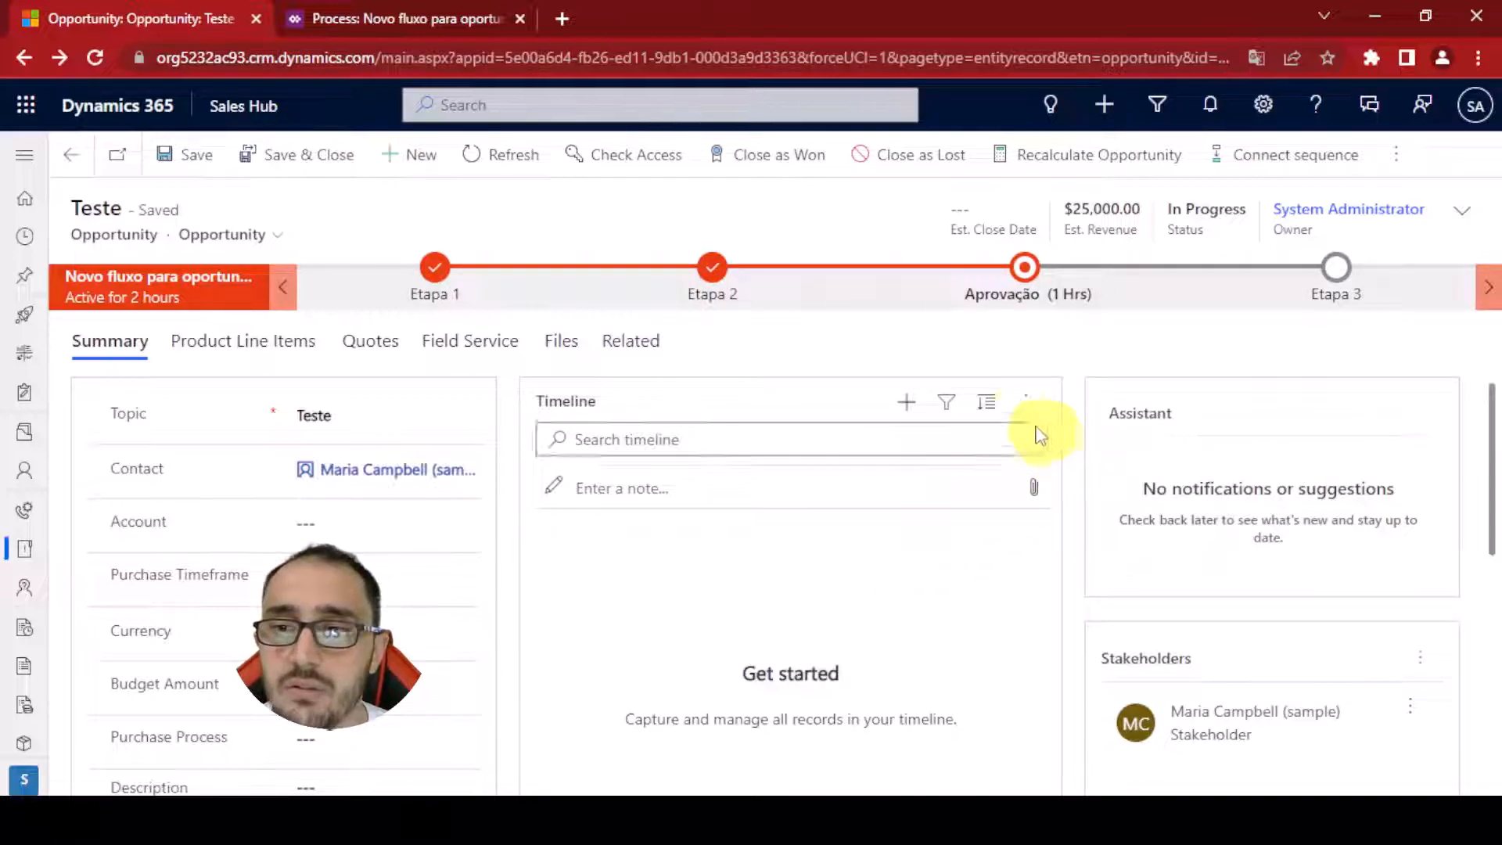
left_click(1029, 403)
left_click(1031, 439)
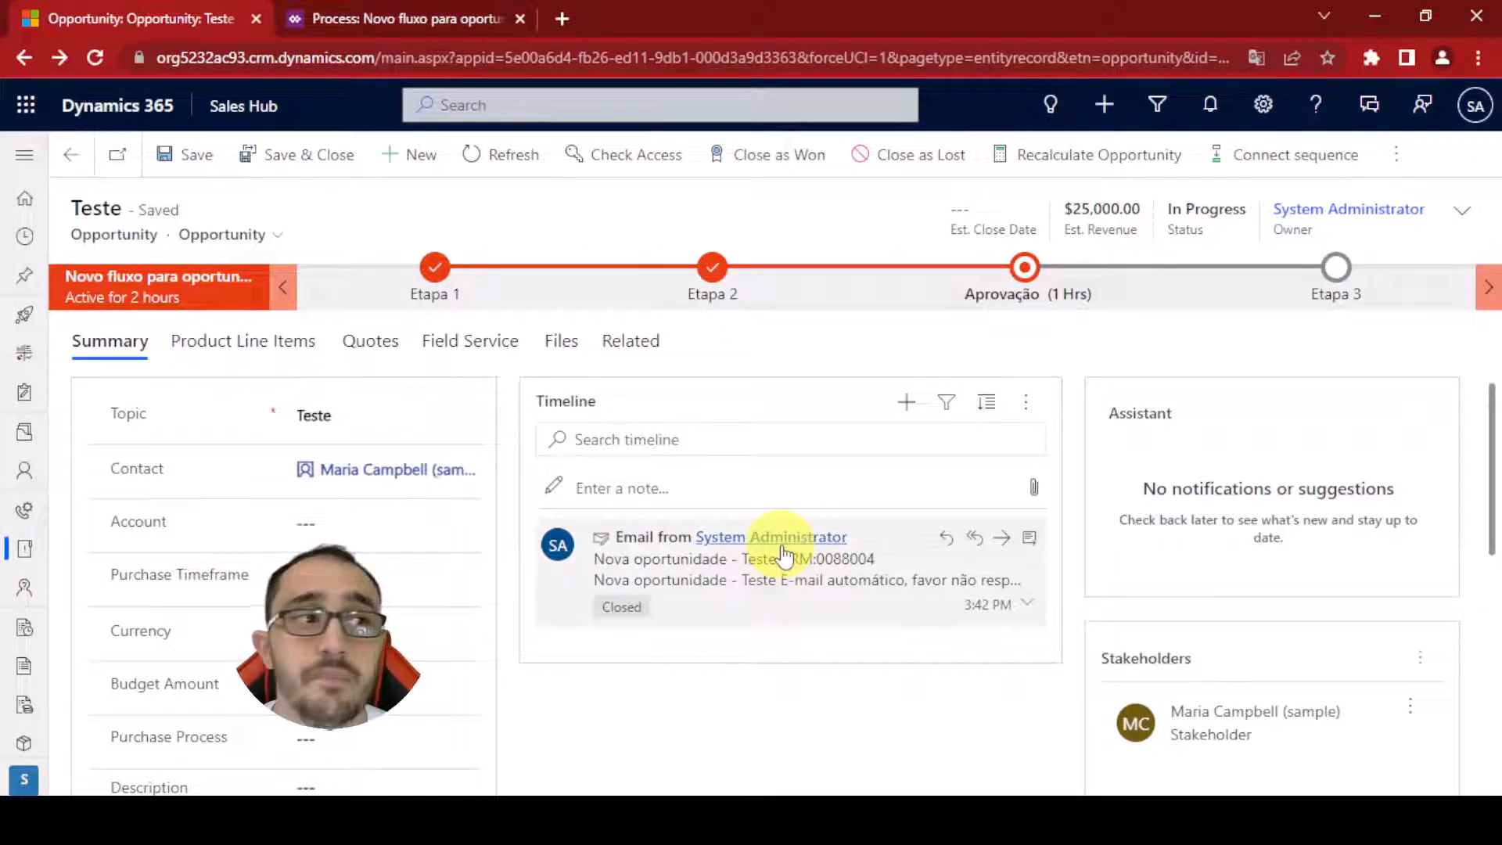
Execute the Enviar para aprovação step again from the Aprovação stage and close the stage panel
left_click(1023, 268)
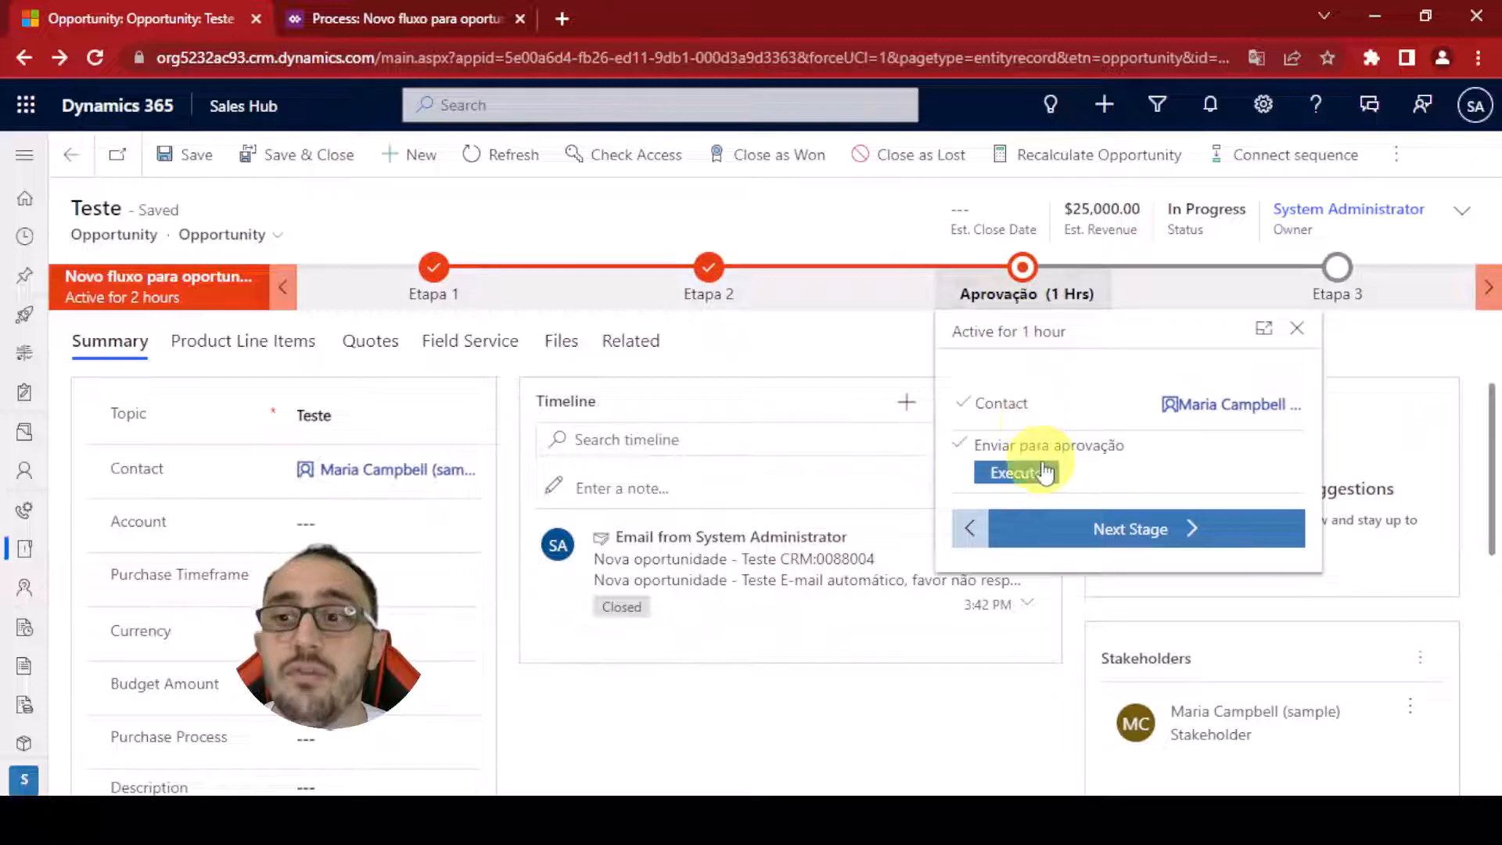
left_click(1039, 475)
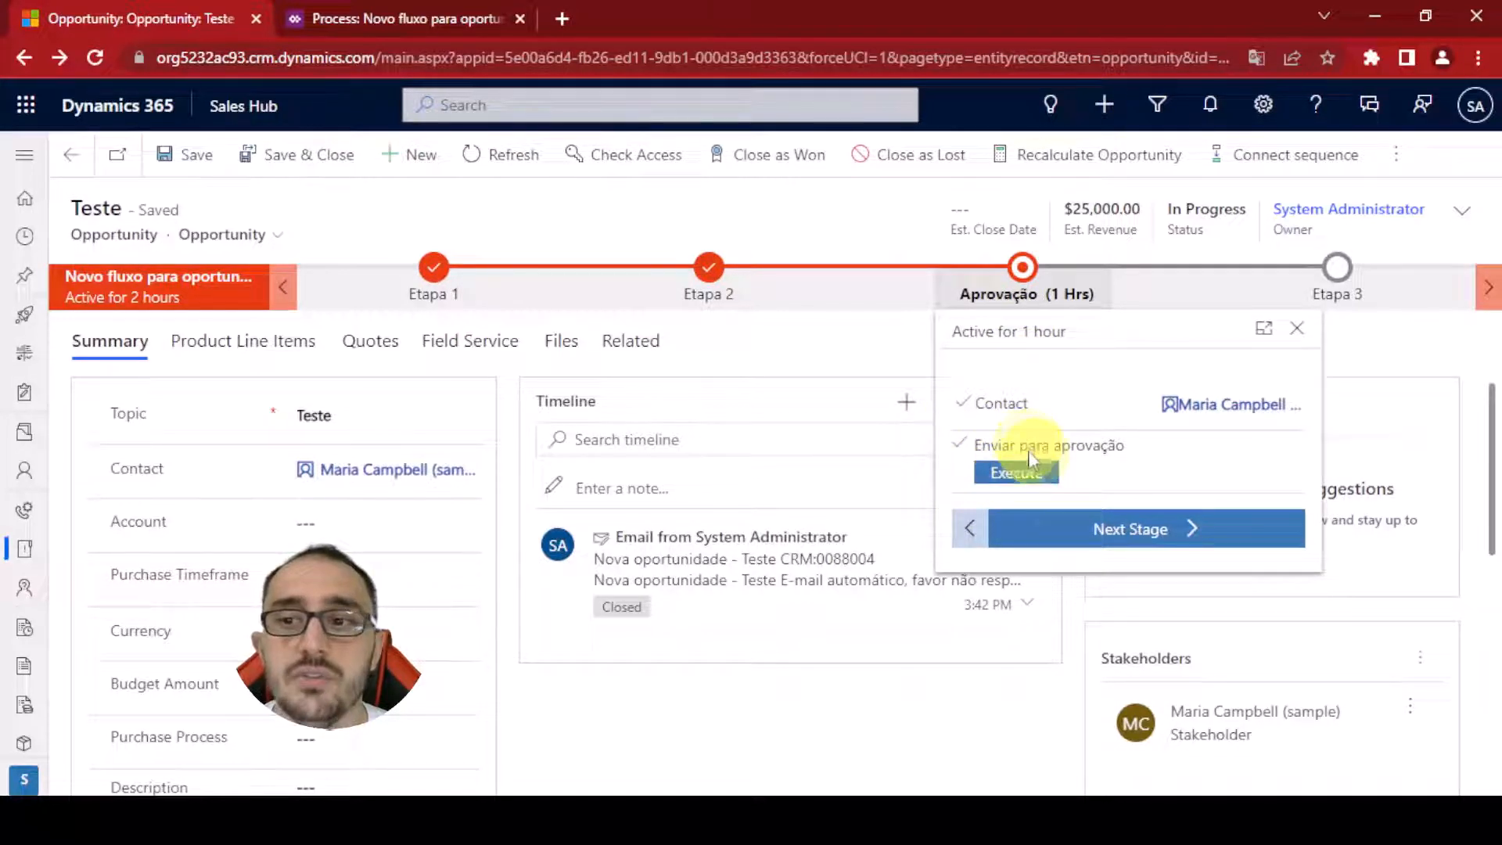
left_click(874, 348)
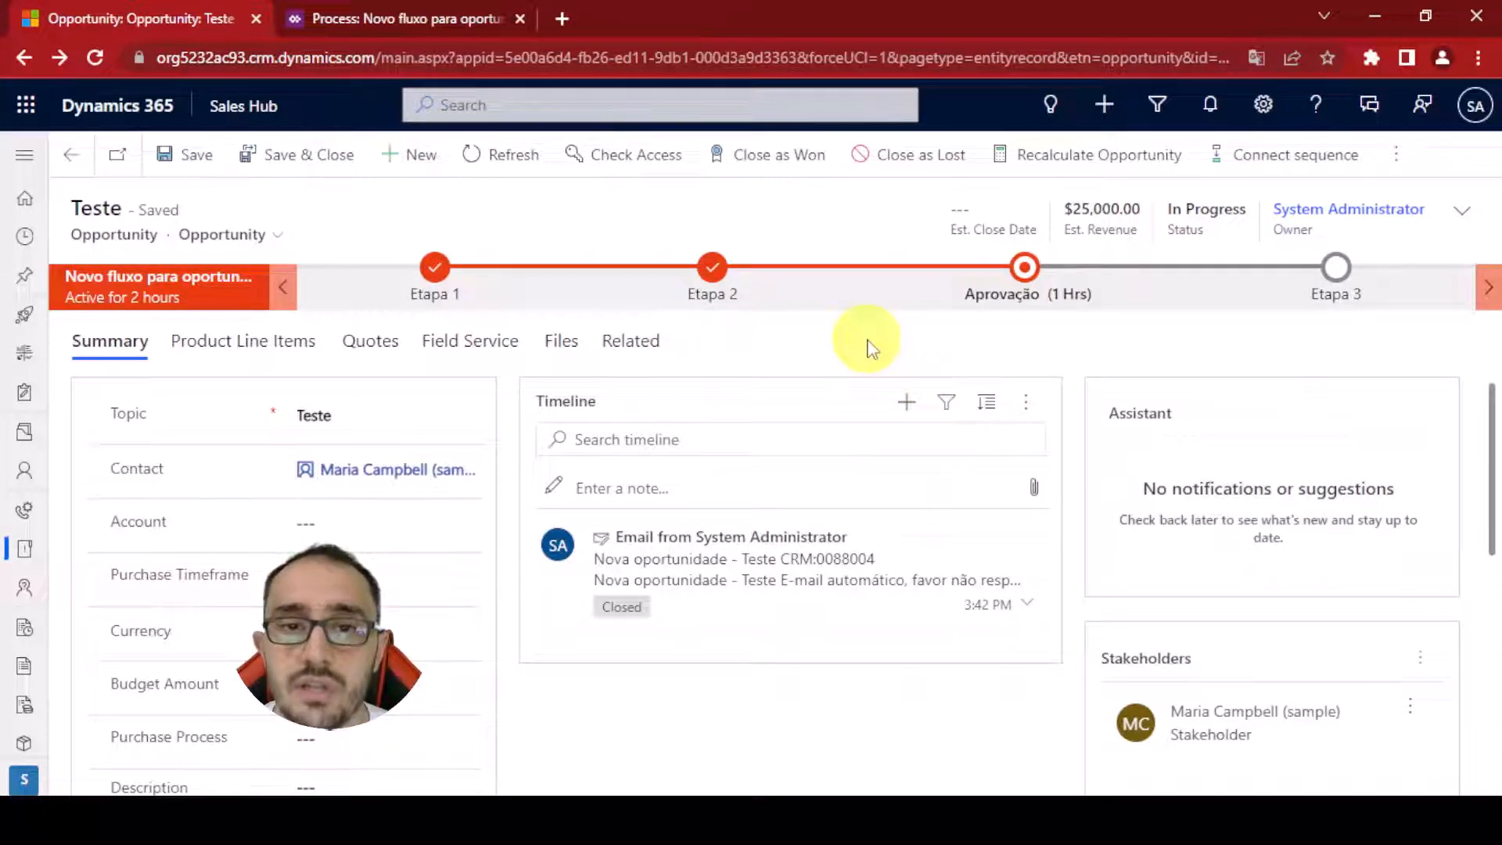